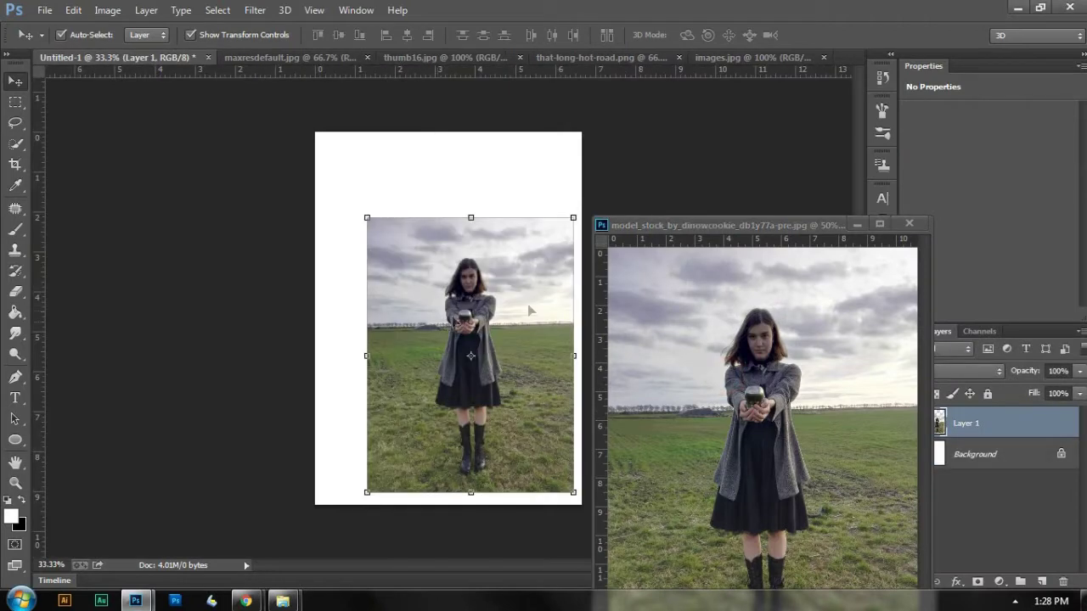
# Step: Close the model stock photo without saving its changes
pyautogui.click(909, 224)
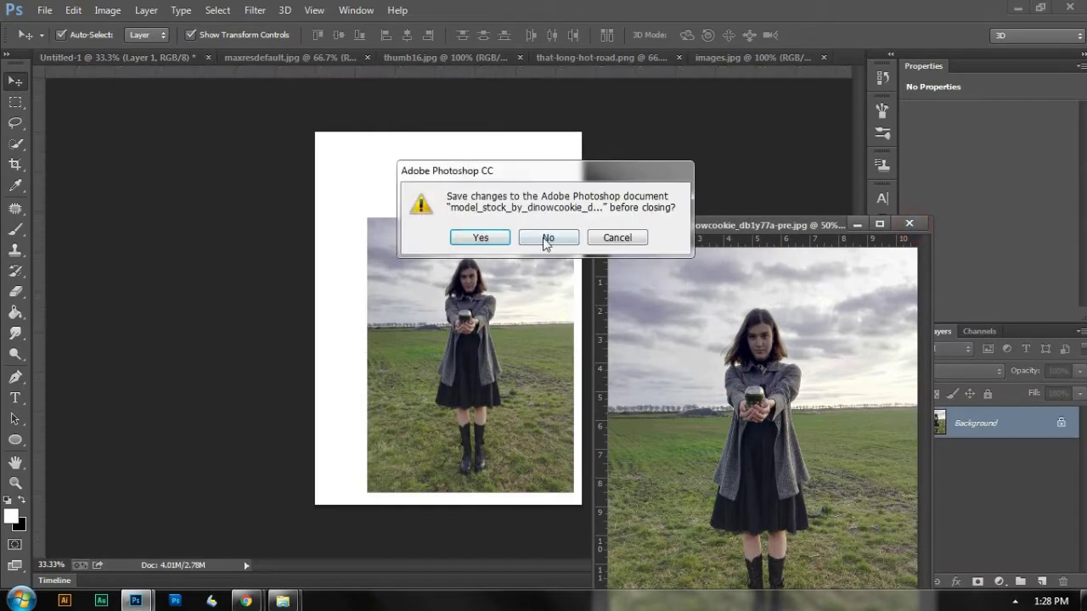
pyautogui.click(547, 238)
# Step: Align the model photo layer with the canvas's left and bottom edges and scale it up to about 129% to span the width
pyautogui.moveTo(498, 350); pyautogui.dragTo(448, 348)
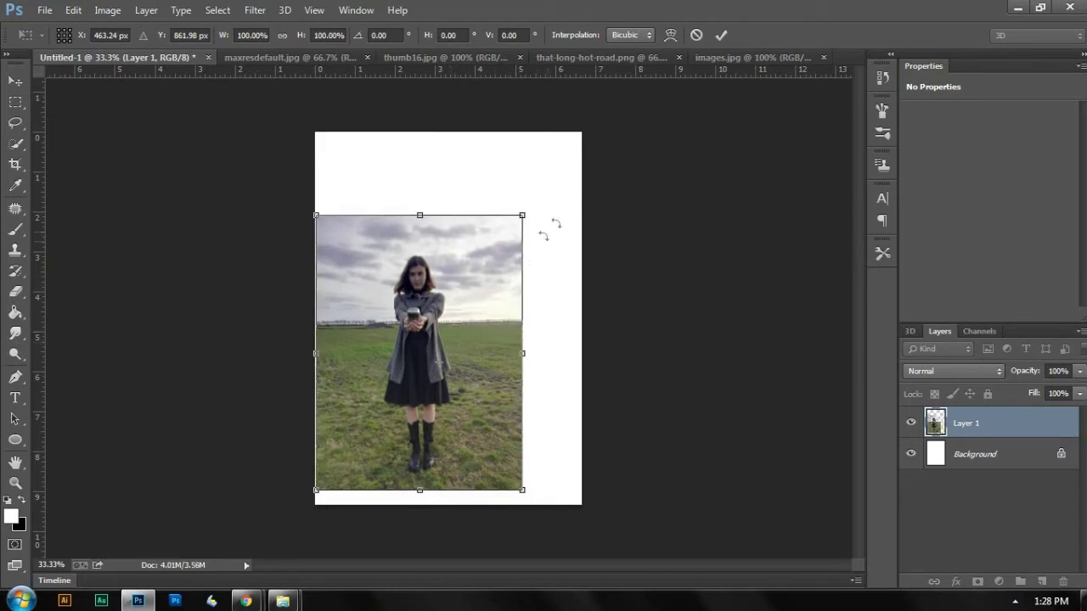
pyautogui.moveTo(521, 215); pyautogui.dragTo(617, 168)
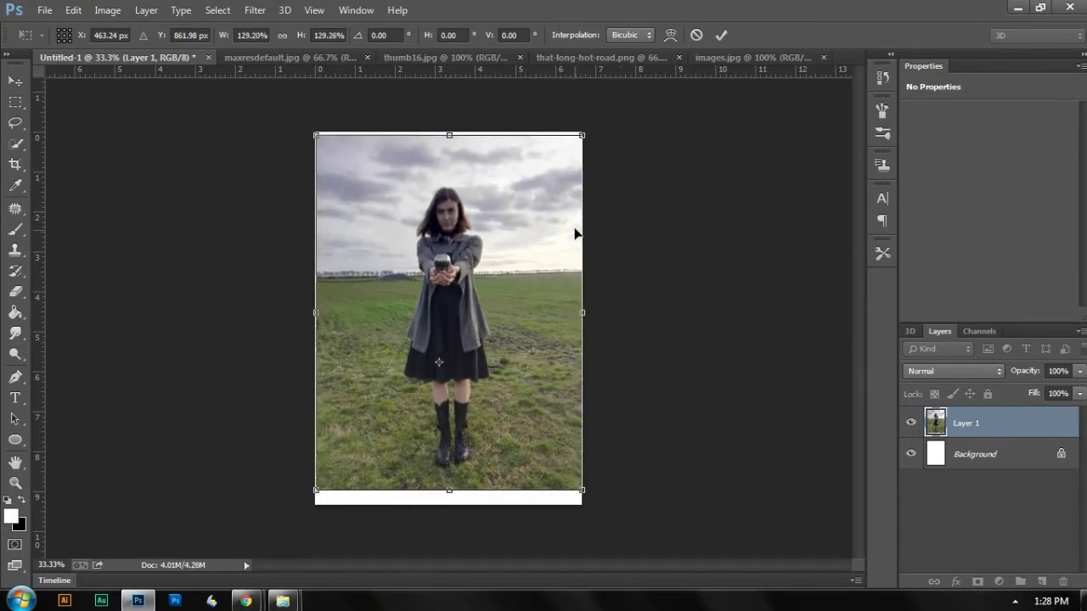
pyautogui.moveTo(574, 226); pyautogui.dragTo(568, 230)
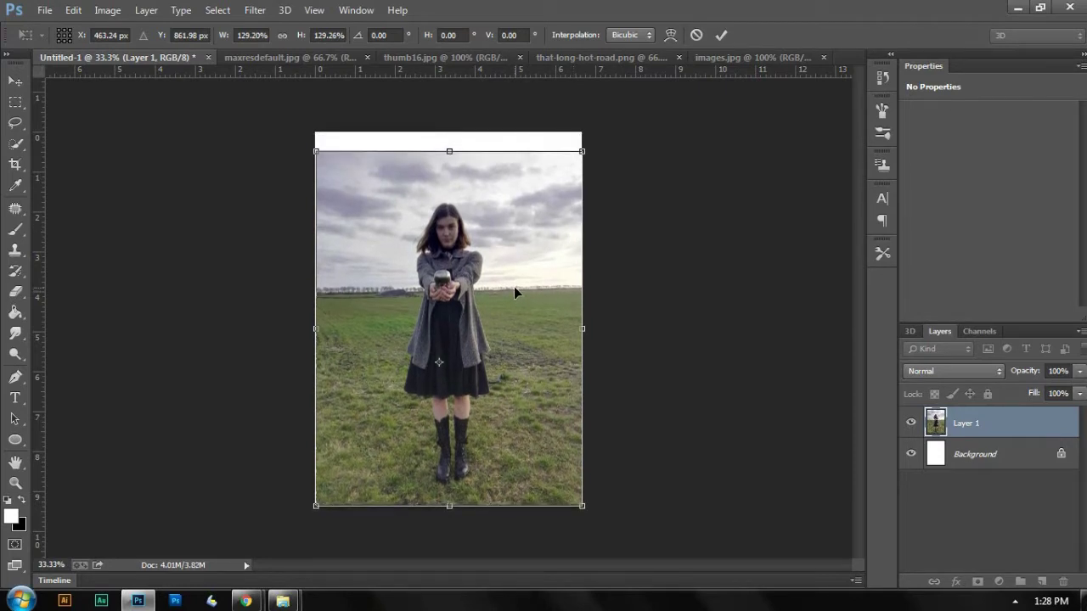
pyautogui.press('Return')
pyautogui.click(686, 357)
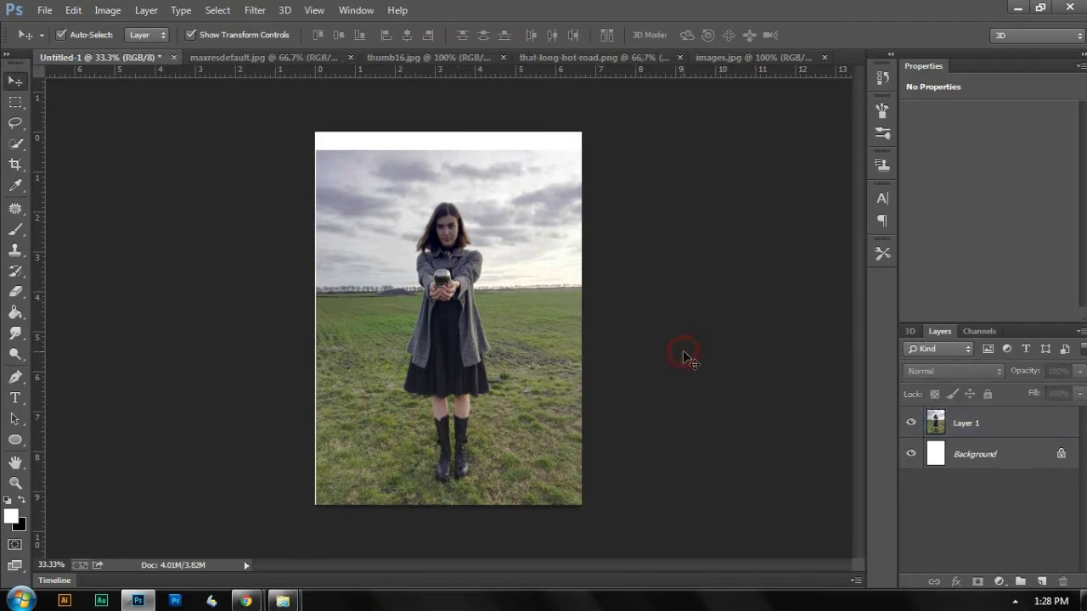
# Step: Enlarge the model photo layer to about 101% so it slightly overlaps both side edges of the canvas
pyautogui.click(514, 354)
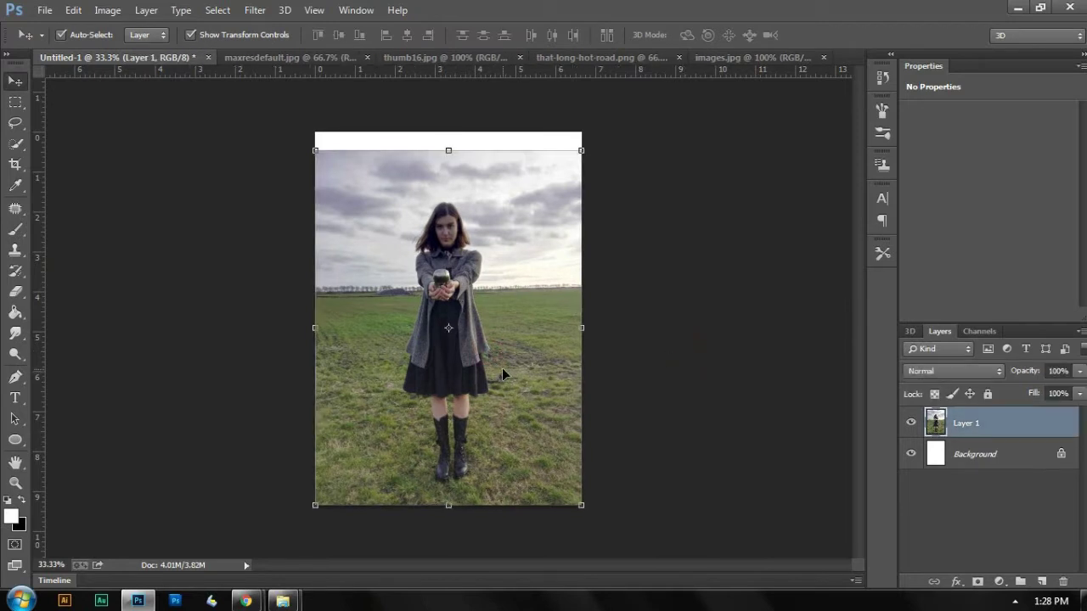
pyautogui.hotkey('ctrl', 't')
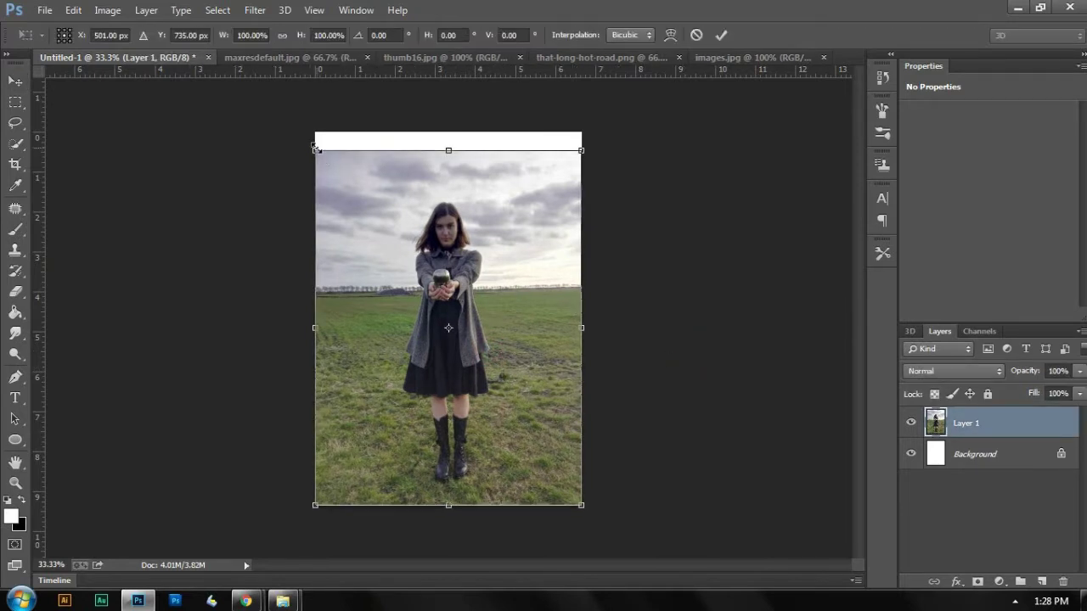
pyautogui.moveTo(315, 148); pyautogui.dragTo(311, 145)
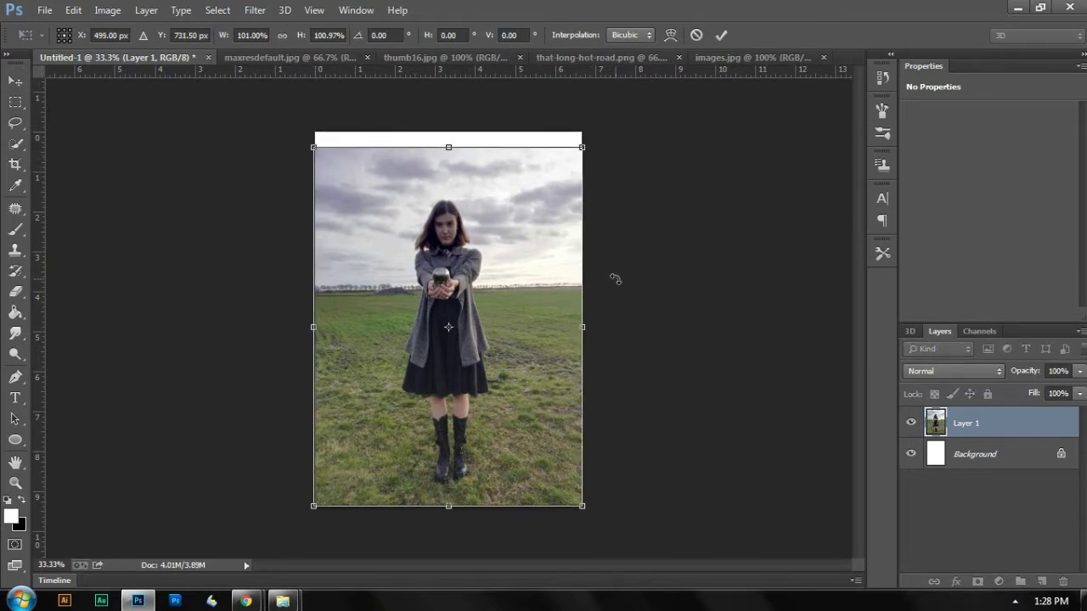
pyautogui.press('Return')
pyautogui.click(654, 316)
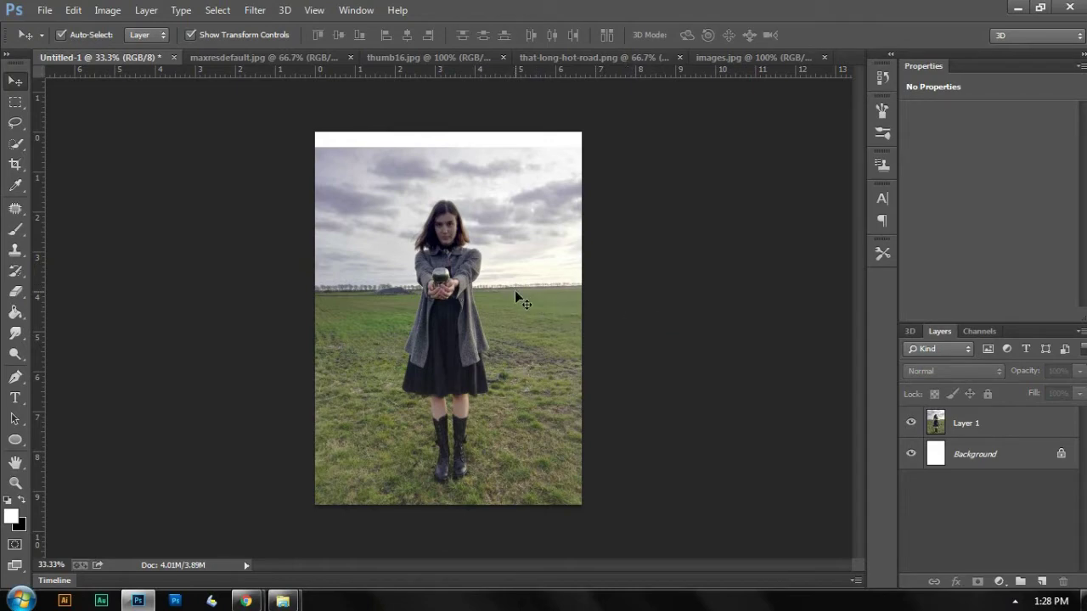
# Step: Start a Pen path below the woman's left-hand sleeve and trace the coat's left edge down to where its hem meets the skirt
pyautogui.press('p')
pyautogui.hotkey('ctrl', '+')
pyautogui.hotkey('ctrl', '+')
pyautogui.moveTo(503, 399); pyautogui.dragTo(553, 254)
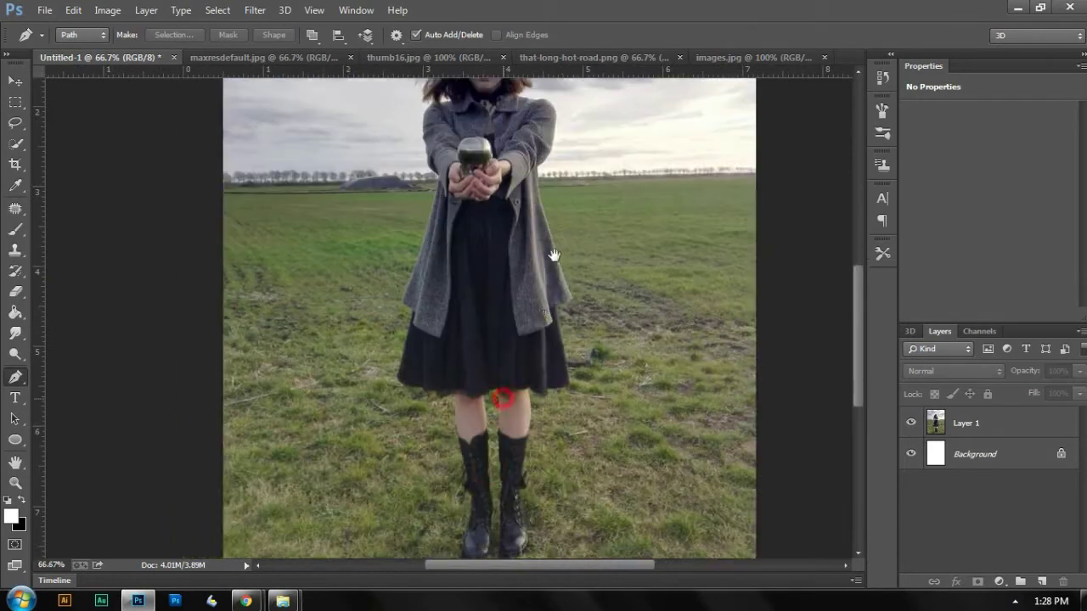
pyautogui.moveTo(480, 229); pyautogui.dragTo(491, 383)
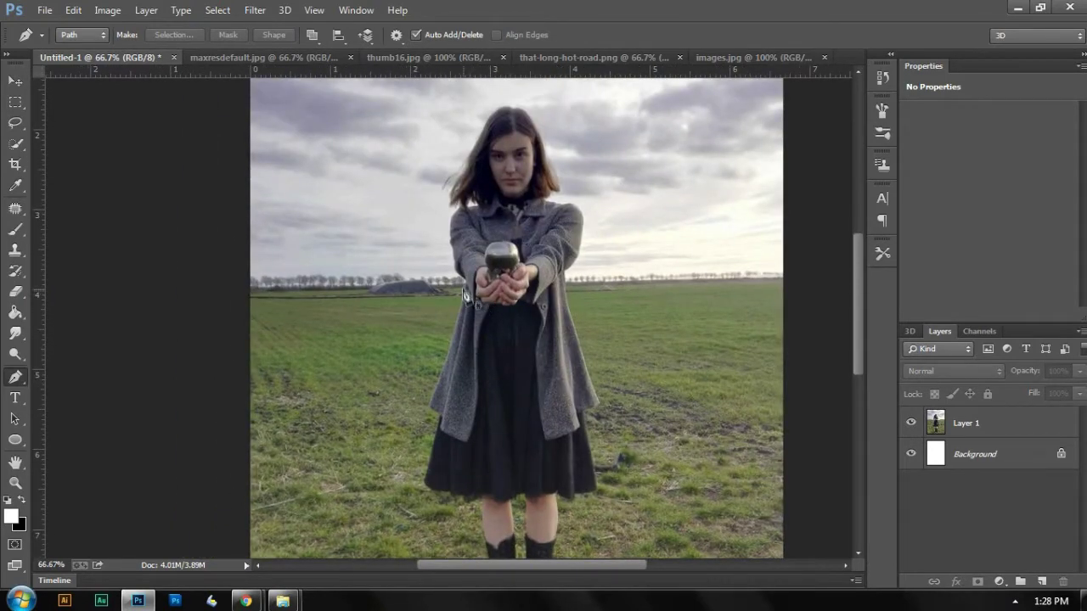
pyautogui.click(431, 397)
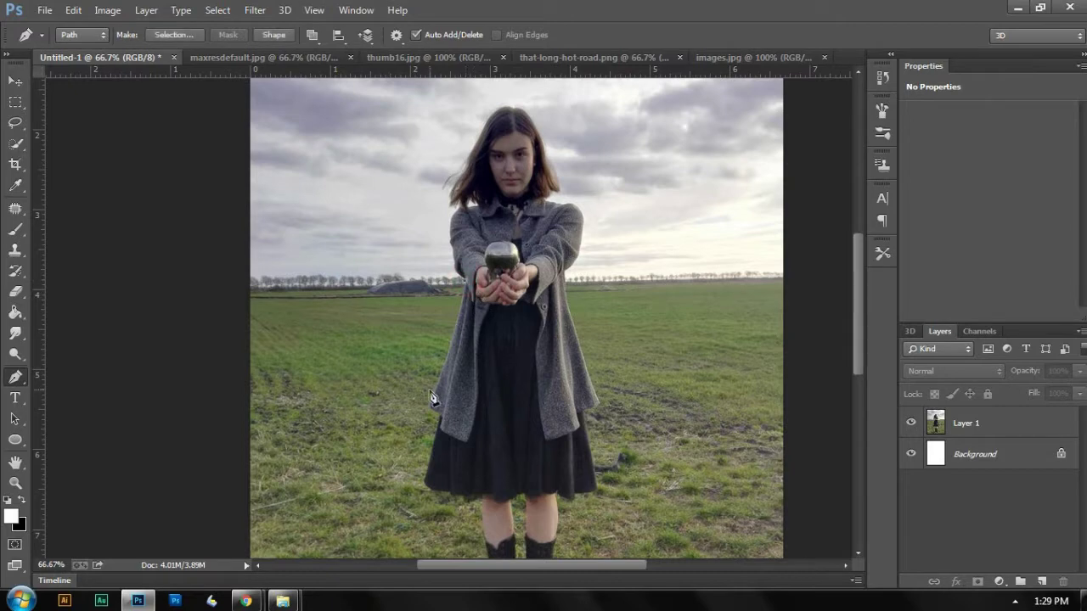
pyautogui.click(433, 395)
pyautogui.hotkey('ctrl', '+')
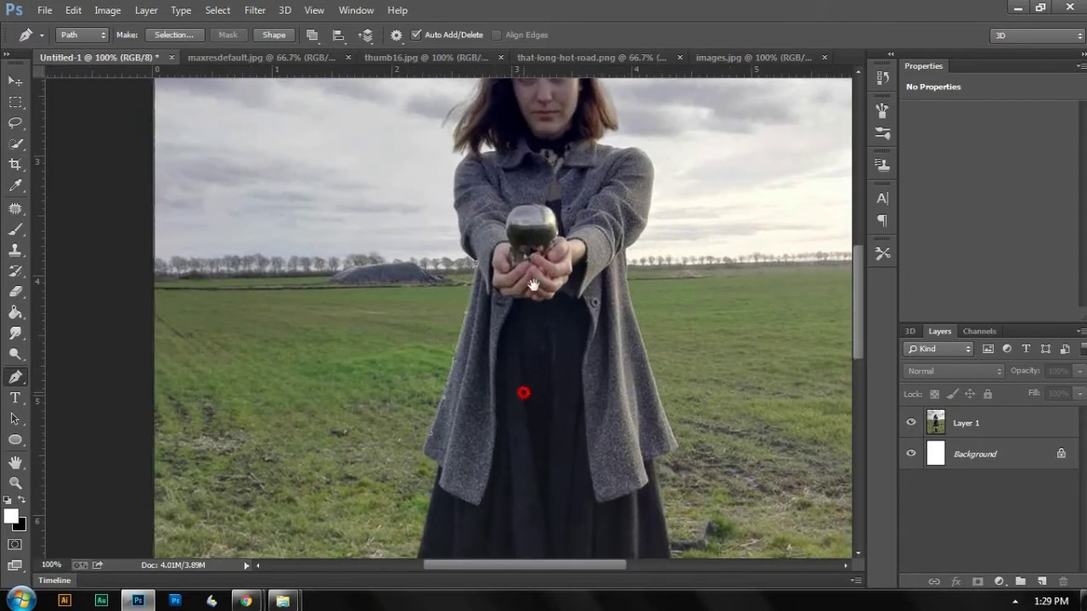
pyautogui.moveTo(524, 390); pyautogui.dragTo(534, 226)
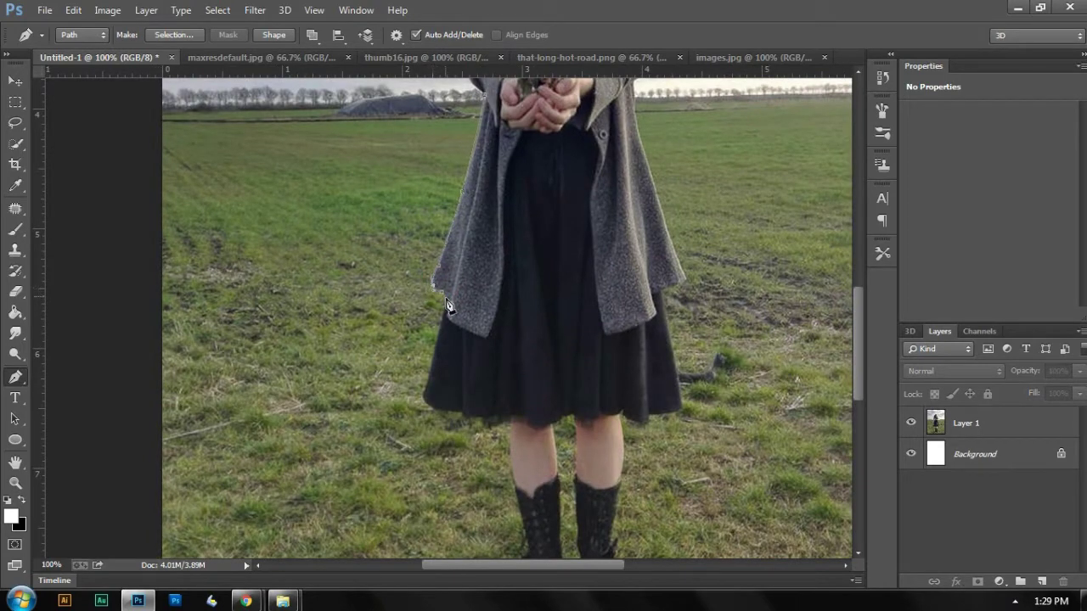
pyautogui.click(447, 298)
# Step: Continue the path down the skirt's left side and along its hem to the left leg
pyautogui.moveTo(470, 350); pyautogui.dragTo(481, 268)
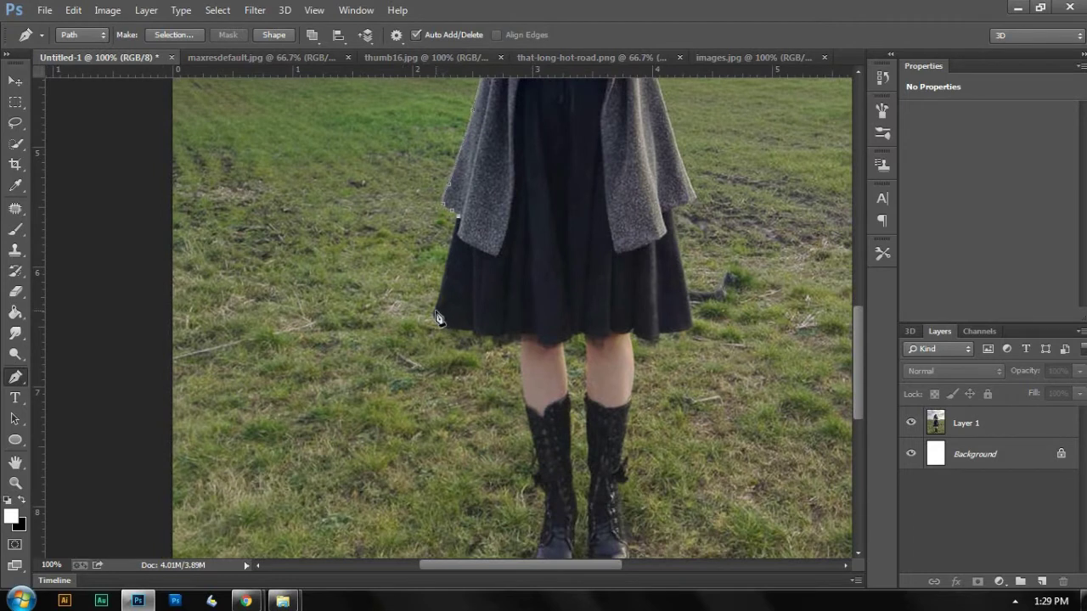
pyautogui.click(434, 314)
pyautogui.click(482, 334)
pyautogui.click(502, 332)
pyautogui.click(510, 333)
pyautogui.click(519, 334)
# Step: Trace the path down the outer edge of the left leg and boot to the toe
pyautogui.moveTo(543, 382); pyautogui.dragTo(490, 256)
pyautogui.click(659, 356)
pyautogui.moveTo(518, 349); pyautogui.dragTo(530, 283)
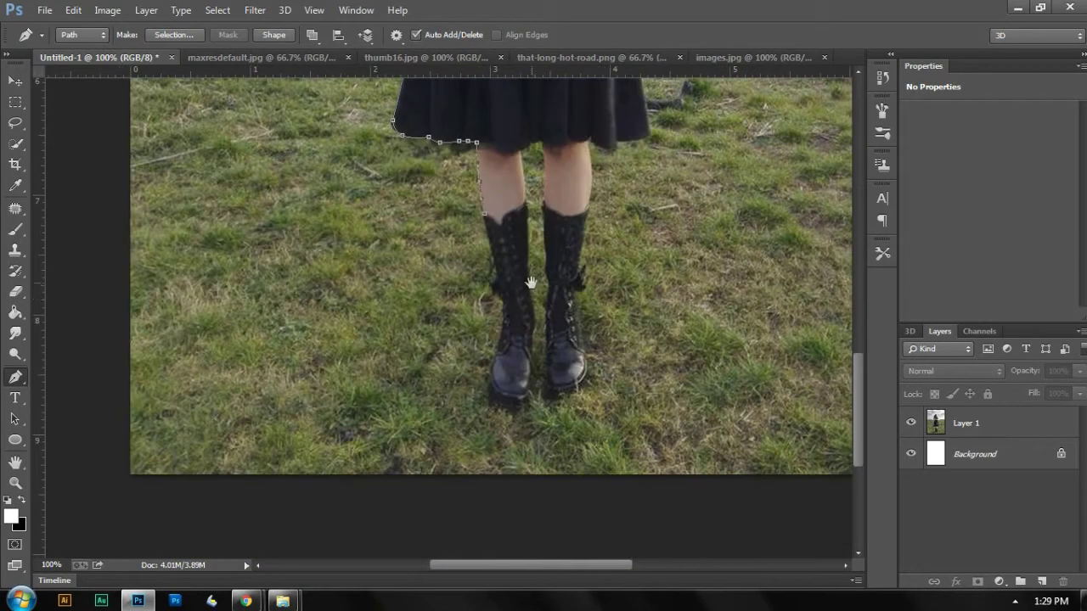
pyautogui.click(497, 275)
pyautogui.click(502, 325)
pyautogui.click(502, 307)
pyautogui.hotkey('ctrl', '+')
pyautogui.moveTo(584, 379); pyautogui.dragTo(575, 230)
pyautogui.click(533, 235)
pyautogui.click(528, 306)
pyautogui.moveTo(531, 272); pyautogui.dragTo(523, 275)
pyautogui.click(585, 328)
# Step: Continue the path around the left boot's toe and up the inner edge of the boot and leg to the skirt
pyautogui.moveTo(553, 315); pyautogui.dragTo(597, 324)
pyautogui.click(604, 303)
pyautogui.click(607, 216)
pyautogui.moveTo(606, 180); pyautogui.dragTo(619, 265)
pyautogui.click(614, 285)
pyautogui.click(616, 228)
pyautogui.click(619, 267)
pyautogui.moveTo(609, 206); pyautogui.dragTo(621, 301)
pyautogui.click(616, 160)
pyautogui.moveTo(613, 153); pyautogui.dragTo(613, 252)
pyautogui.click(603, 161)
# Step: Trace the skirt hem between the legs and continue the path down the right leg's inner edge
pyautogui.click(627, 146)
pyautogui.click(642, 141)
pyautogui.click(650, 145)
pyautogui.click(648, 270)
pyautogui.click(649, 304)
pyautogui.click(646, 256)
# Step: Trace the inner edge of the right boot down to its sole, replacing a misplaced anchor point
pyautogui.moveTo(703, 379); pyautogui.dragTo(679, 309)
pyautogui.click(654, 314)
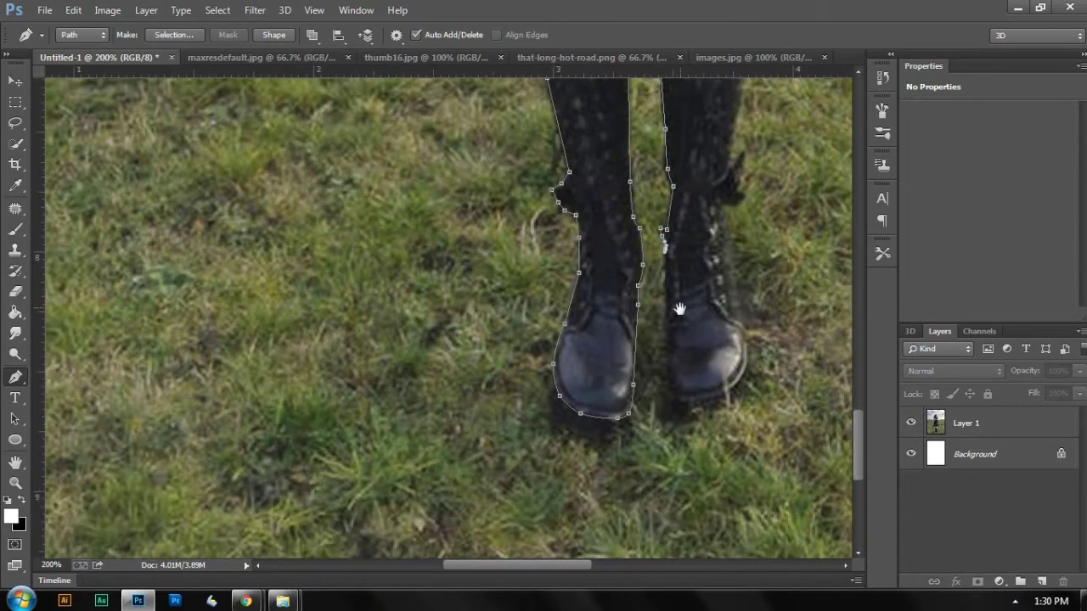
pyautogui.hotkey('ctrl', 'z')
pyautogui.click(667, 292)
pyautogui.moveTo(666, 252); pyautogui.dragTo(665, 250)
pyautogui.moveTo(684, 328); pyautogui.dragTo(674, 258)
pyautogui.click(660, 264)
pyautogui.click(664, 331)
# Step: Continue the path around the right boot's toe and up its outer edge to the top of the boot
pyautogui.moveTo(663, 306); pyautogui.dragTo(687, 334)
pyautogui.click(710, 326)
pyautogui.click(738, 284)
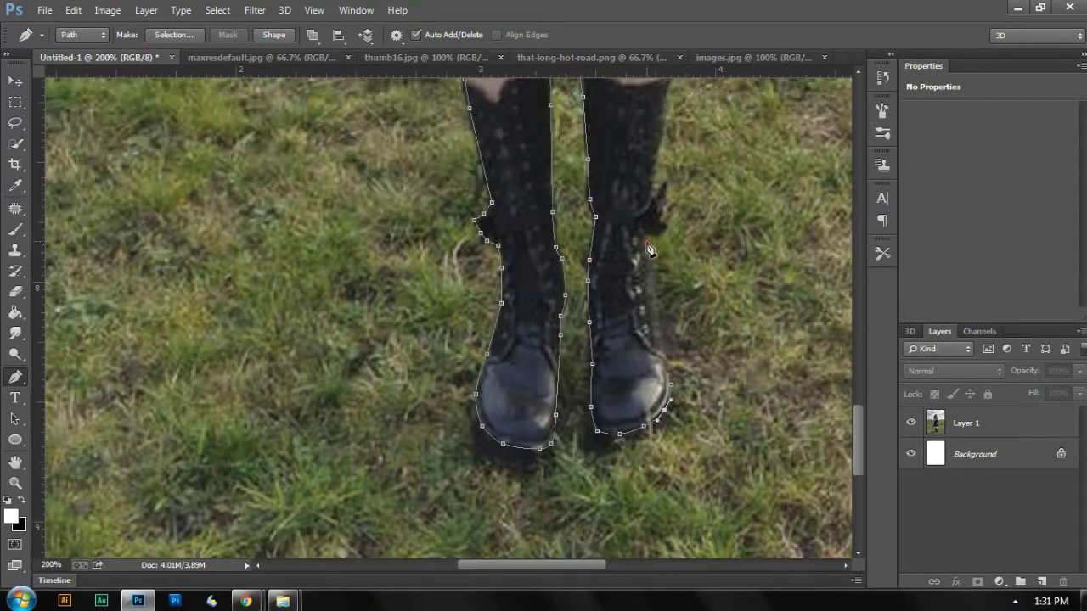
pyautogui.click(623, 326)
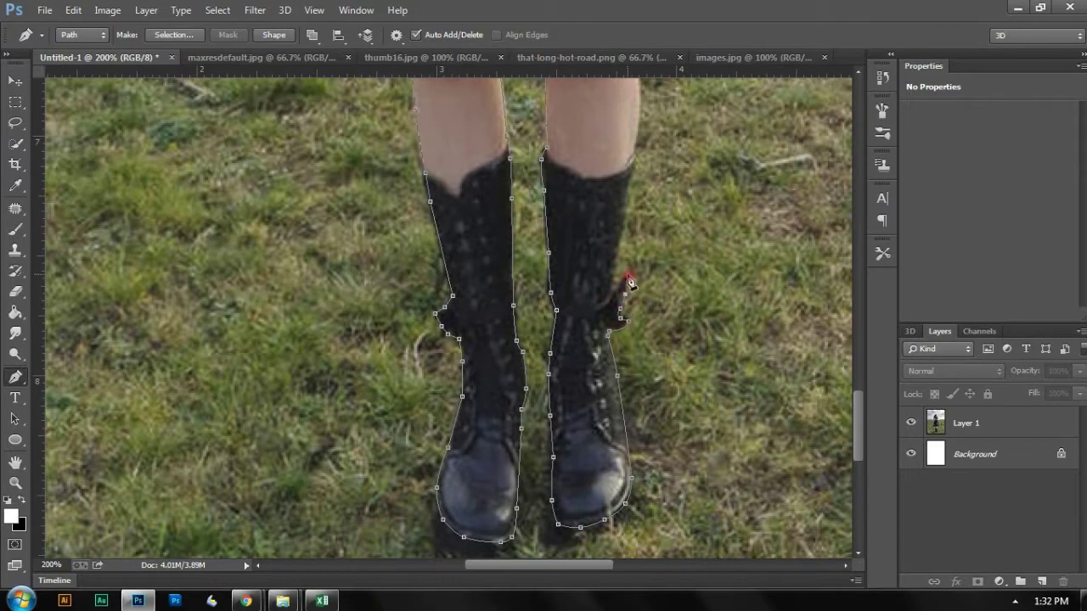
pyautogui.click(609, 289)
pyautogui.click(629, 194)
# Step: Trace the right leg's outer edge, the remaining skirt hem and the skirt's right side up to the coat
pyautogui.moveTo(633, 204); pyautogui.dragTo(620, 494)
pyautogui.moveTo(627, 378); pyautogui.dragTo(625, 348)
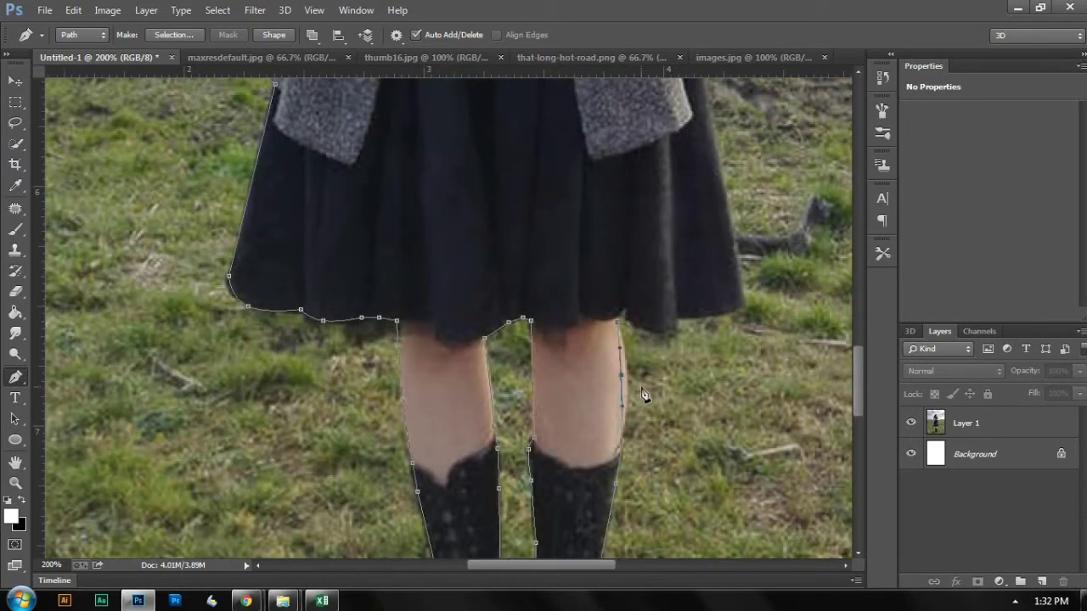
pyautogui.moveTo(711, 316); pyautogui.dragTo(726, 315)
pyautogui.click(735, 309)
pyautogui.click(743, 302)
pyautogui.moveTo(594, 315); pyautogui.dragTo(602, 479)
pyautogui.click(709, 236)
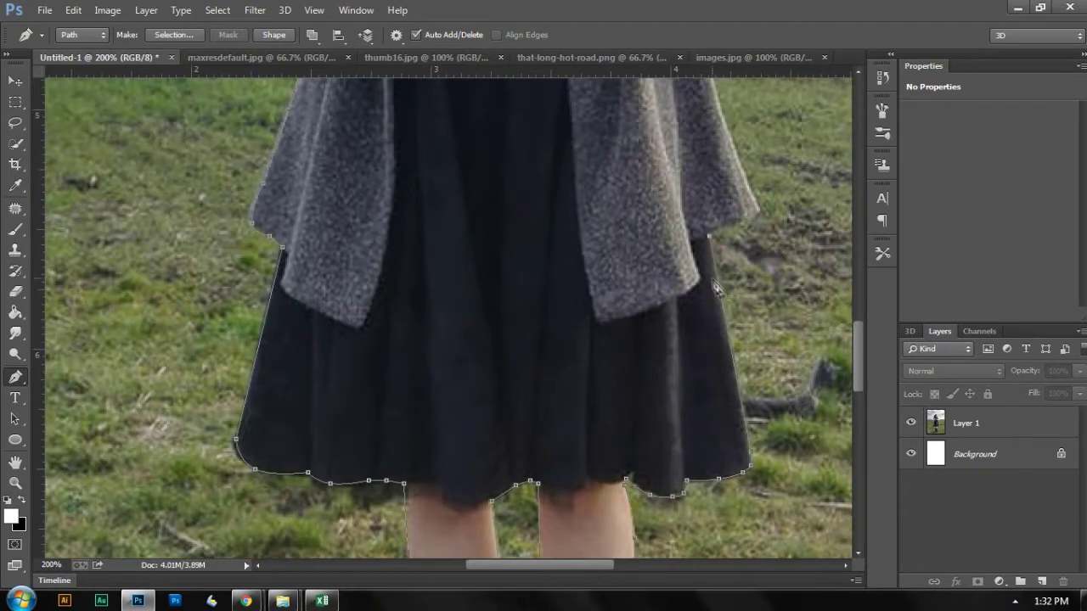
# Step: Continue the path around the coat's right hem corner and up its right edge to the sleeve
pyautogui.click(760, 214)
pyautogui.moveTo(764, 219); pyautogui.dragTo(725, 315)
pyautogui.click(696, 231)
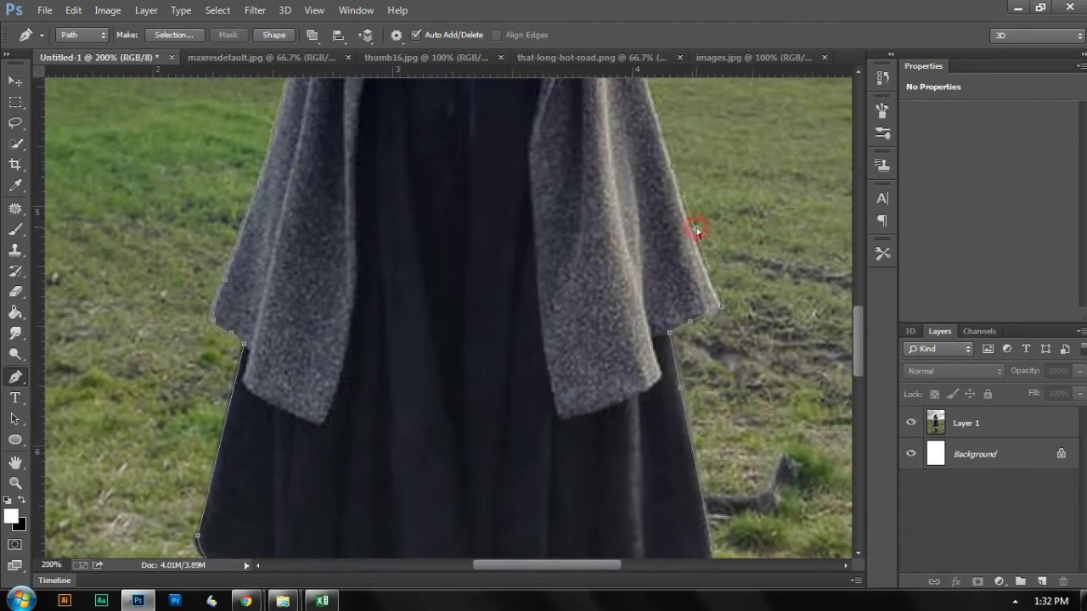
pyautogui.moveTo(696, 231); pyautogui.dragTo(736, 401)
pyautogui.moveTo(695, 260); pyautogui.dragTo(652, 412)
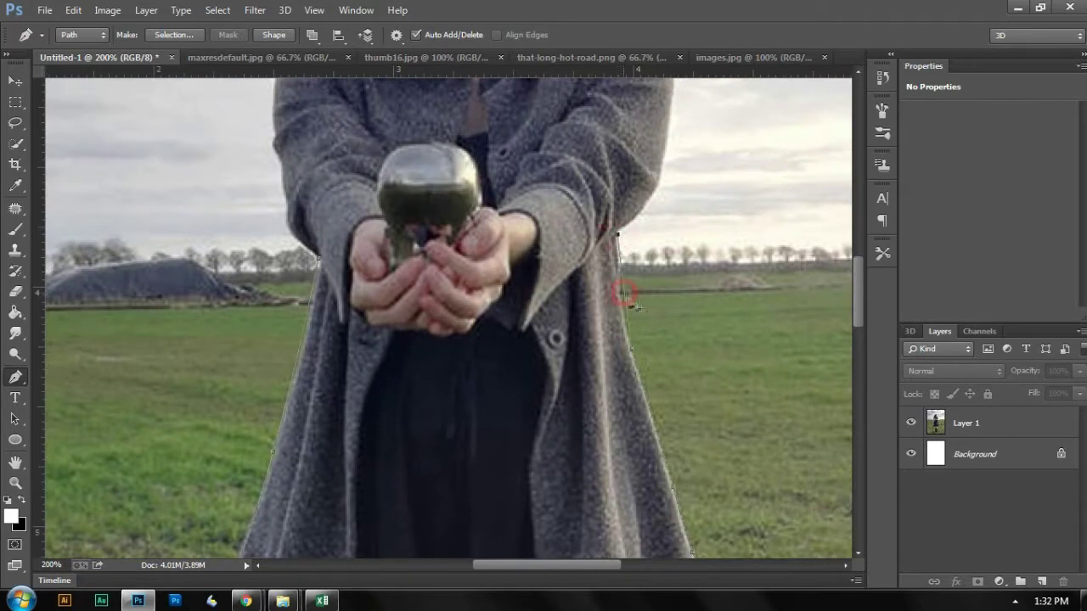
# Step: Trace the right sleeve and shoulder and continue the path around the hair tips on that side
pyautogui.moveTo(635, 306); pyautogui.dragTo(603, 412)
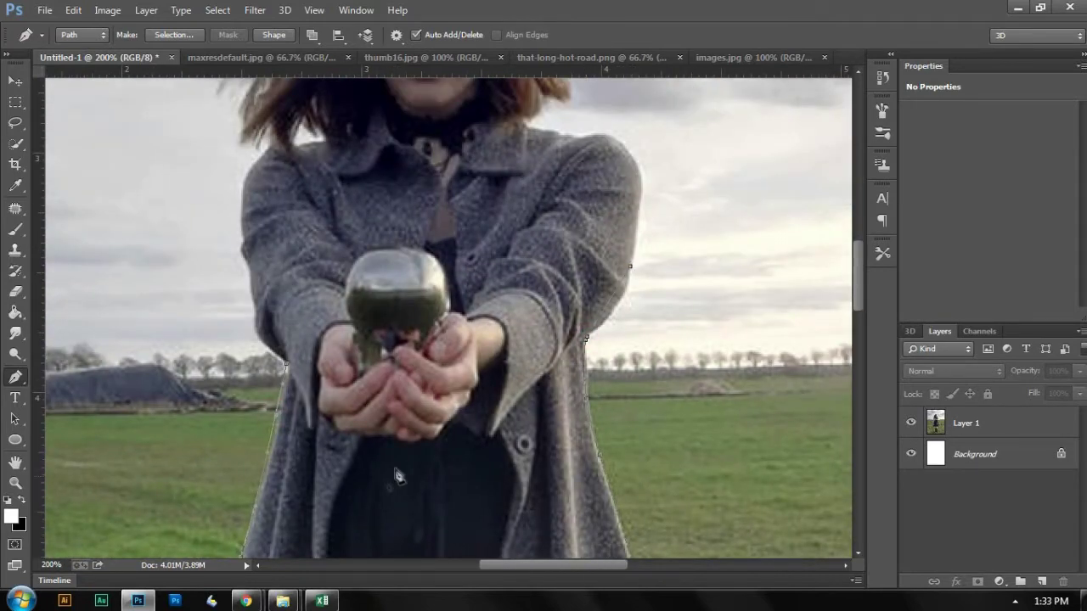
pyautogui.moveTo(634, 182); pyautogui.dragTo(637, 361)
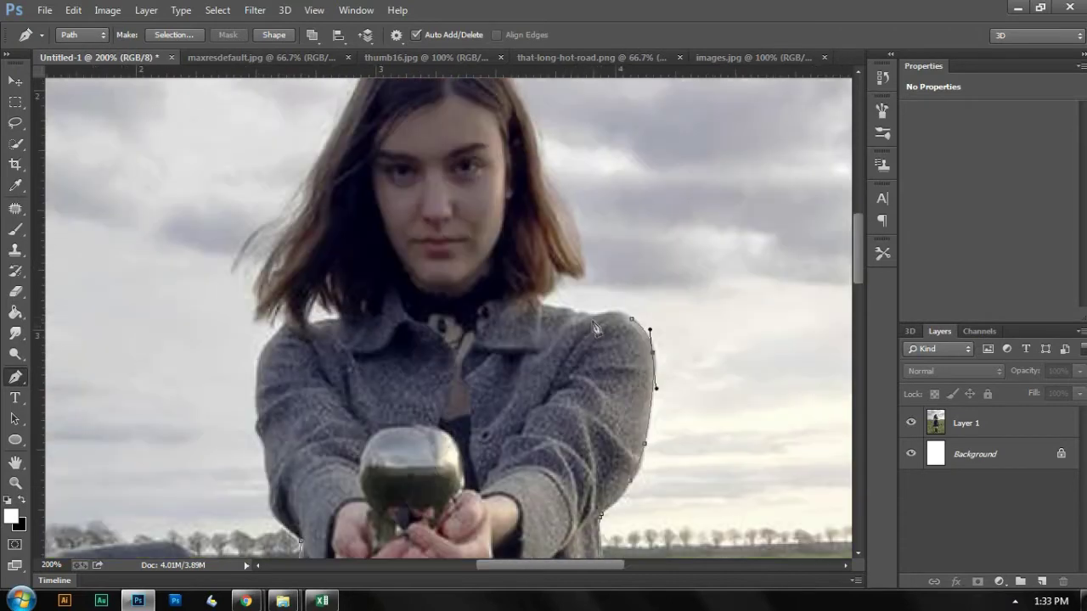
pyautogui.click(560, 275)
pyautogui.moveTo(575, 223); pyautogui.dragTo(594, 296)
pyautogui.click(570, 250)
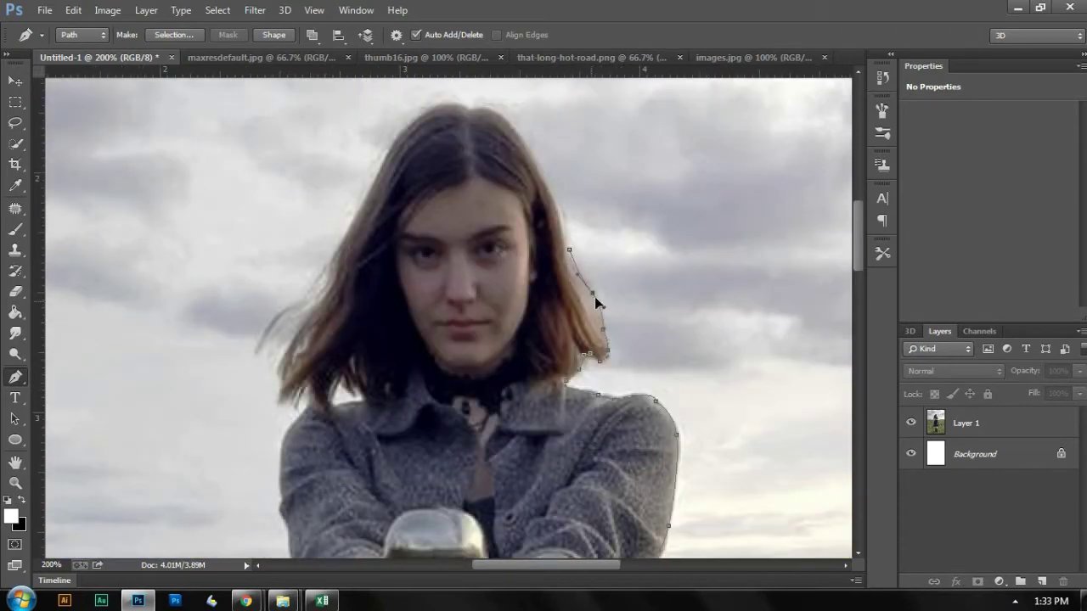
# Step: Trace the right side of the hair and carry the path over the top of the head
pyautogui.moveTo(568, 254); pyautogui.dragTo(595, 341)
pyautogui.click(555, 236)
pyautogui.moveTo(574, 290); pyautogui.dragTo(582, 295)
pyautogui.click(556, 236)
pyautogui.click(576, 291)
pyautogui.moveTo(556, 236); pyautogui.dragTo(607, 301)
pyautogui.click(583, 321)
pyautogui.moveTo(564, 334); pyautogui.dragTo(627, 265)
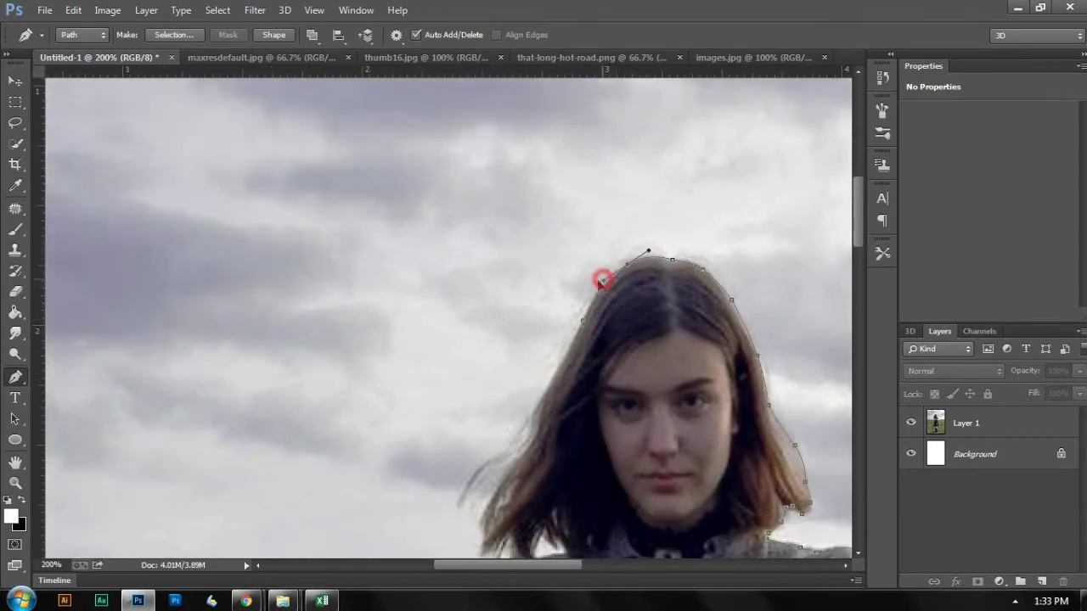
# Step: Continue the path down the left side of the hair and around its loose strands to the shoulder
pyautogui.moveTo(547, 404); pyautogui.dragTo(563, 270)
pyautogui.click(561, 268)
pyautogui.moveTo(544, 316); pyautogui.dragTo(538, 318)
pyautogui.moveTo(499, 399); pyautogui.dragTo(501, 424)
pyautogui.click(500, 424)
pyautogui.click(511, 405)
pyautogui.click(511, 422)
pyautogui.click(524, 399)
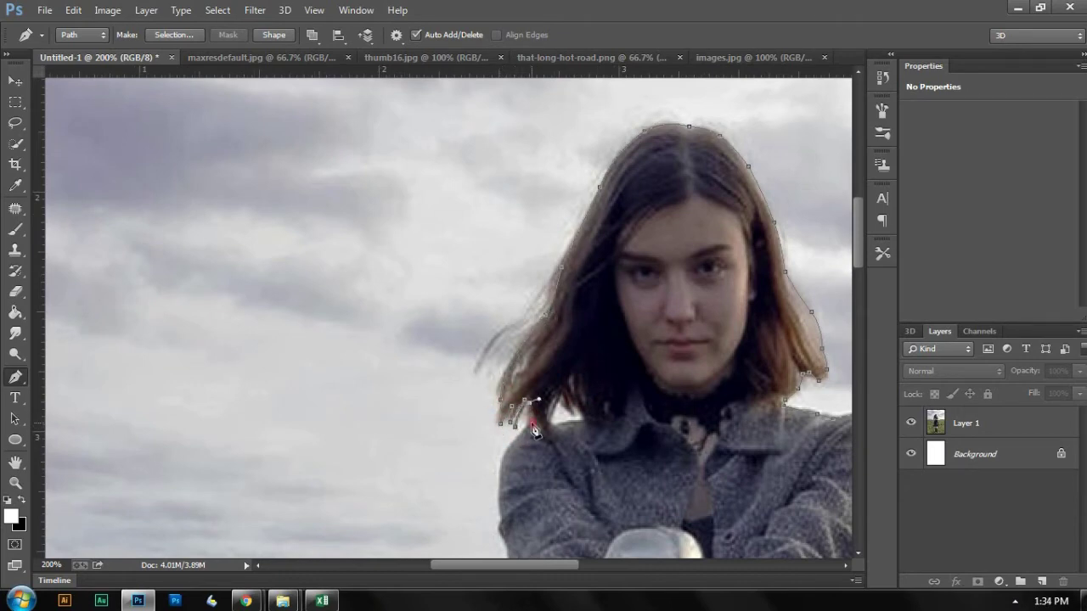
pyautogui.click(528, 424)
# Step: Trace the left shoulder and sleeve back toward the path's starting point below the sleeve
pyautogui.moveTo(511, 543); pyautogui.dragTo(516, 383)
pyautogui.click(508, 359)
pyautogui.moveTo(519, 311); pyautogui.dragTo(506, 307)
pyautogui.click(508, 359)
pyautogui.moveTo(516, 388); pyautogui.dragTo(529, 362)
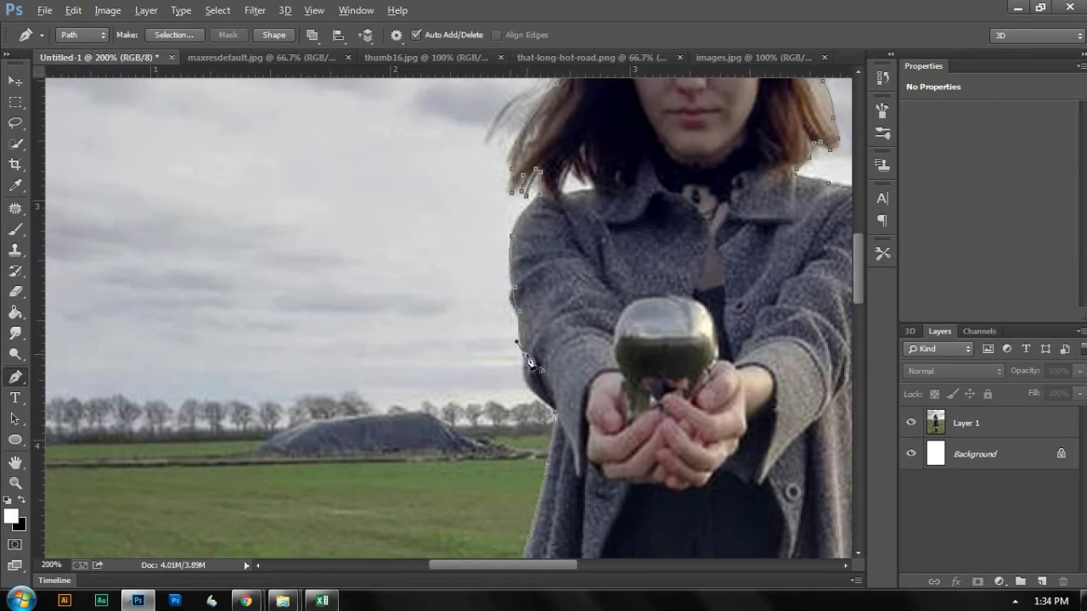
# Step: Convert the completed path around the woman into a new anti-aliased selection
pyautogui.rightClick(547, 405)
pyautogui.click(644, 266)
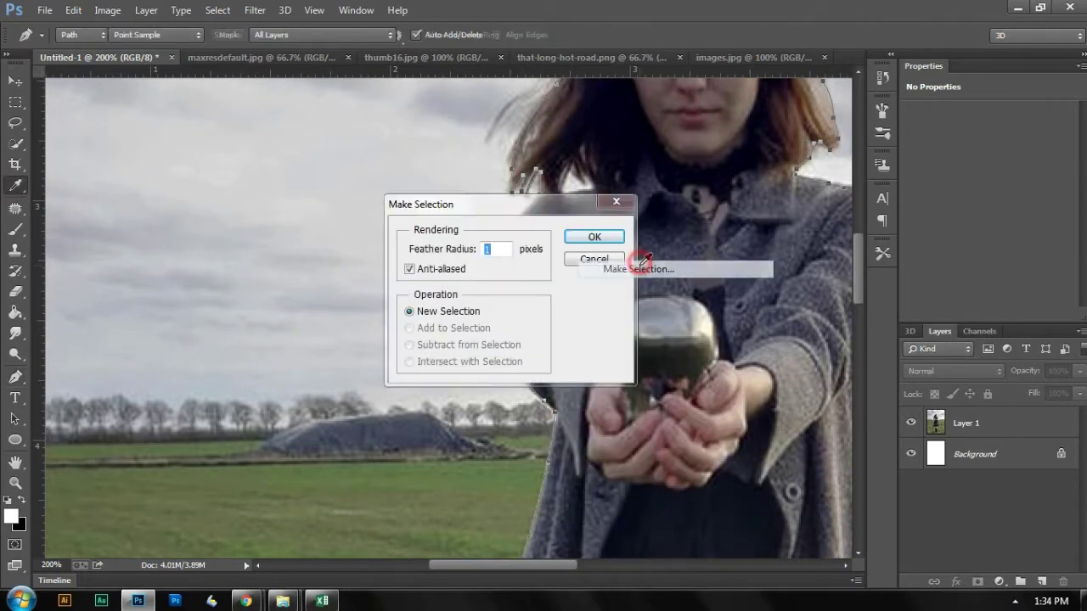
pyautogui.press('Return')
# Step: Copy the selected woman from Layer 1 to a new layer and check the cutout by temporarily hiding Layer 1
pyautogui.hotkey('ctrl', '-')
pyautogui.hotkey('ctrl', '-')
pyautogui.hotkey('ctrl', '-')
pyautogui.hotkey('ctrl', '-')
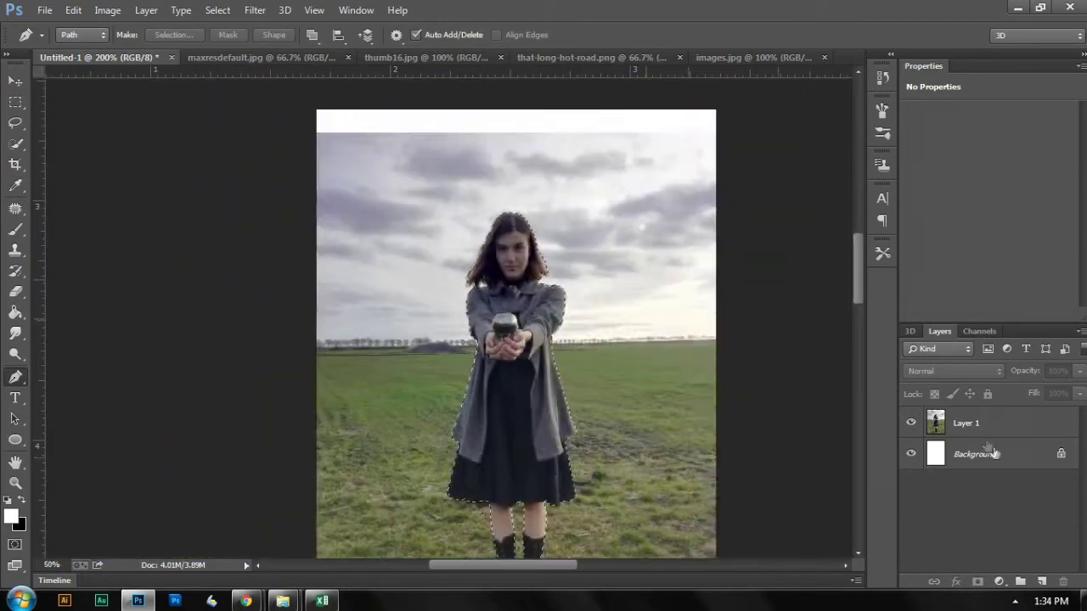
pyautogui.click(980, 426)
pyautogui.hotkey('ctrl', 'j')
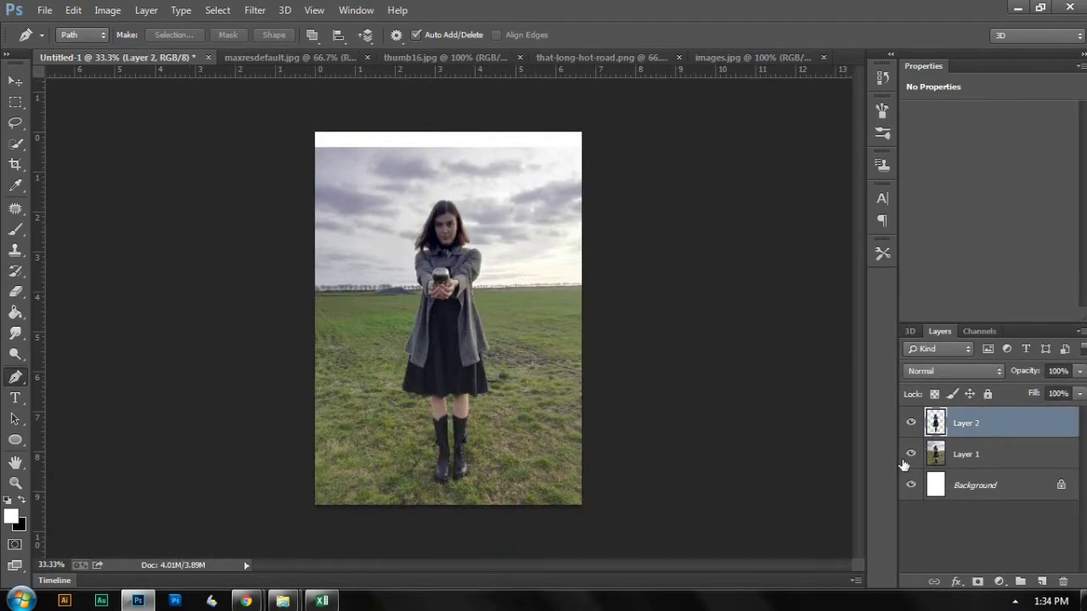
pyautogui.click(911, 454)
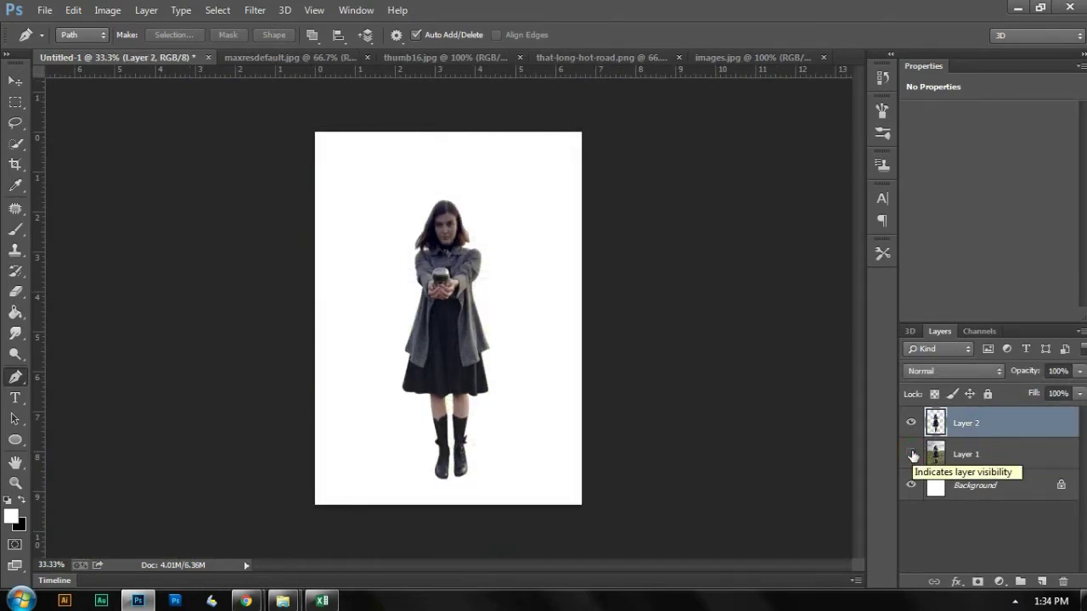
pyautogui.click(912, 454)
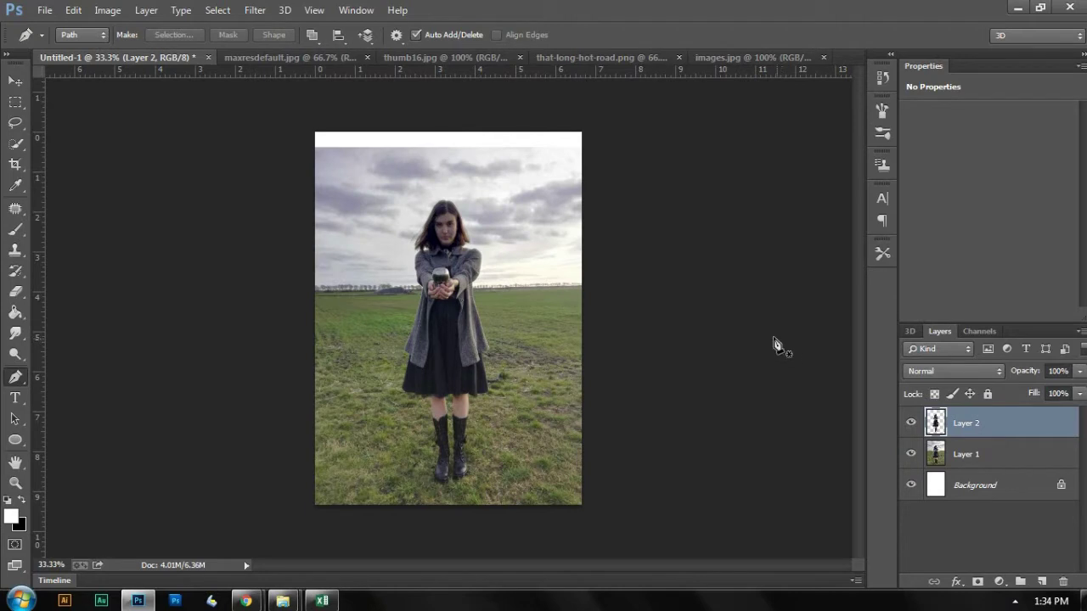
# Step: Duplicate Layer 1, hide the original layer and add a white layer mask to the copy
pyautogui.press('v')
pyautogui.click(545, 223)
pyautogui.press('e')
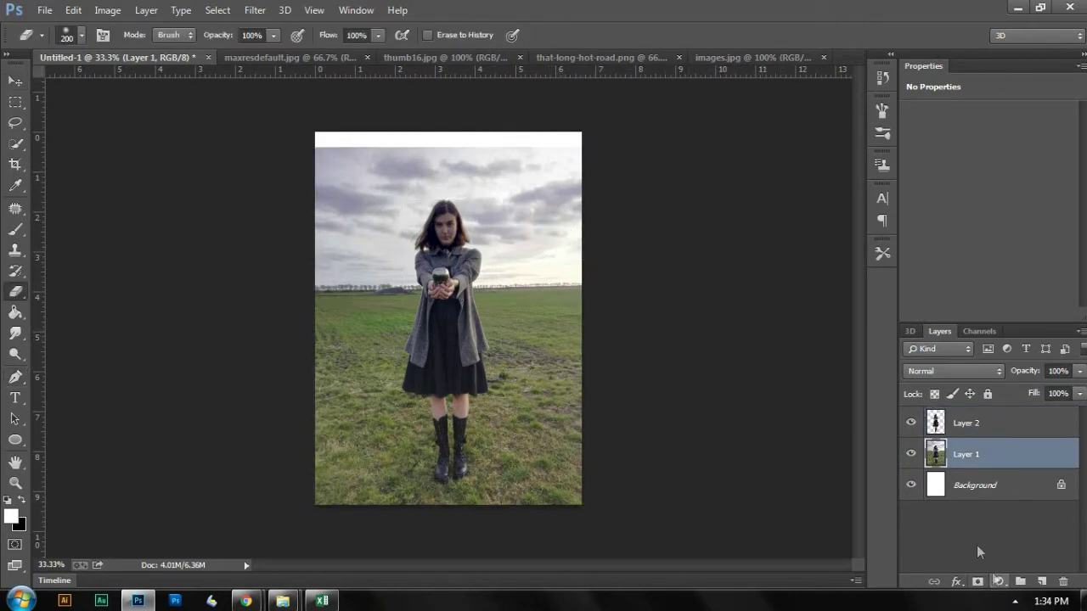
pyautogui.hotkey('ctrl', 'j')
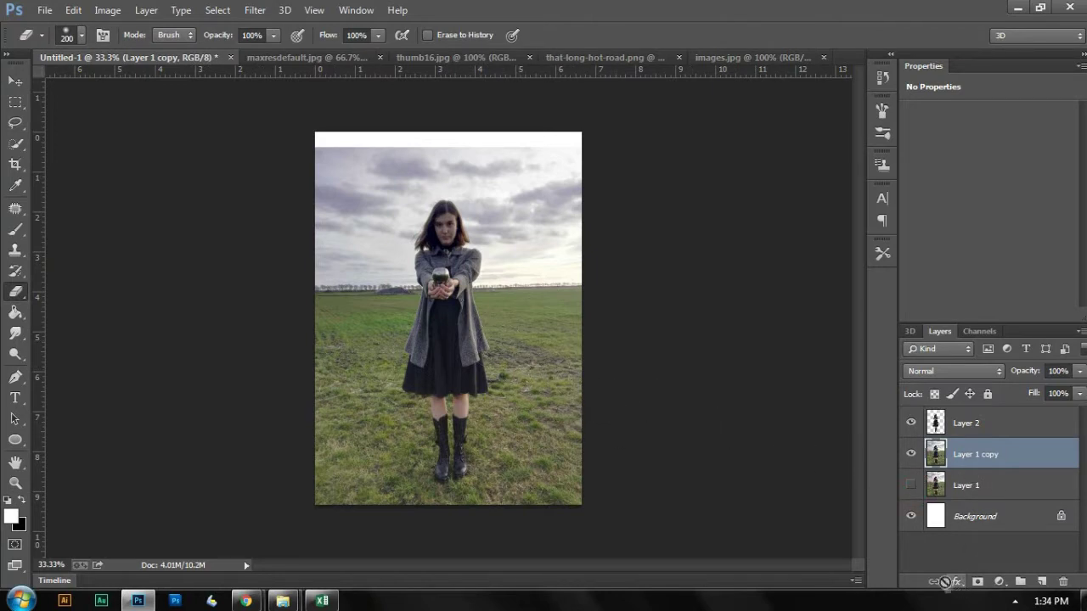
pyautogui.click(977, 583)
# Step: Mask out the sky and far field on Layer 1 copy with a soft round black brush, starting at 700 px
pyautogui.press('x')
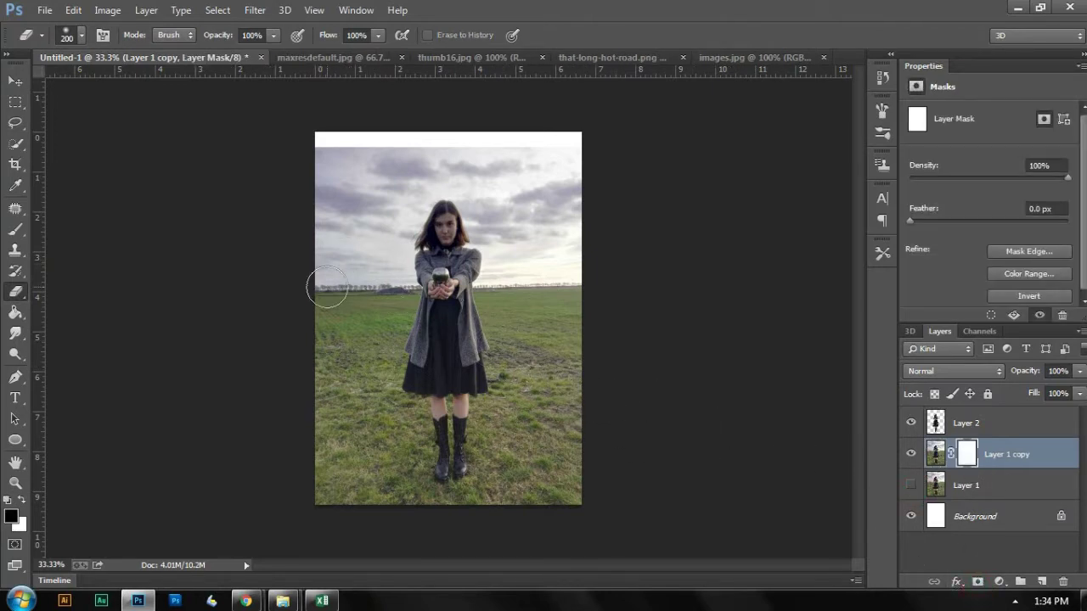
pyautogui.press('b')
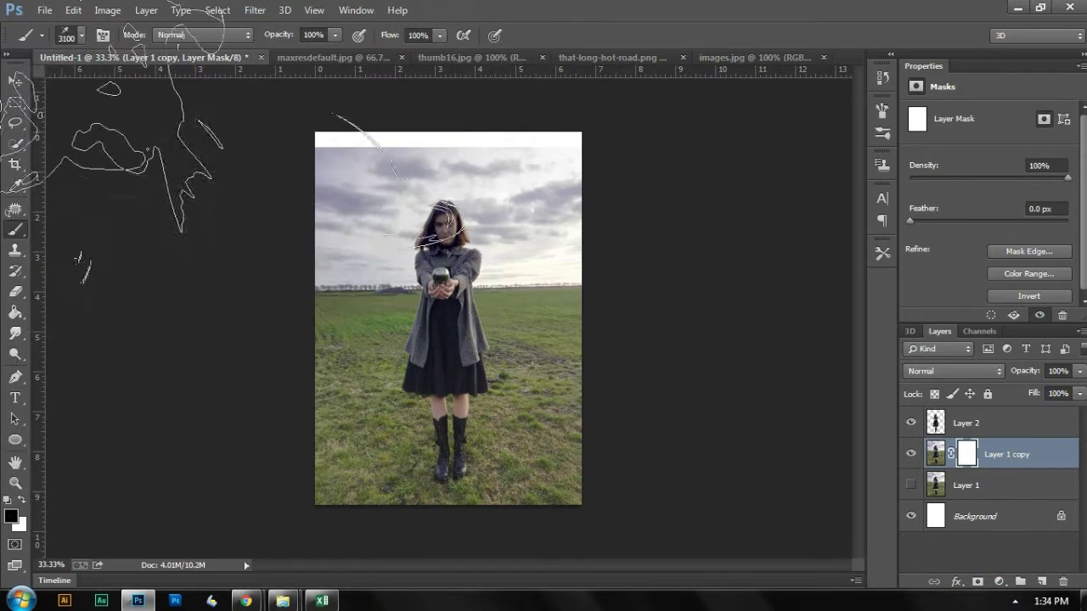
pyautogui.click(83, 34)
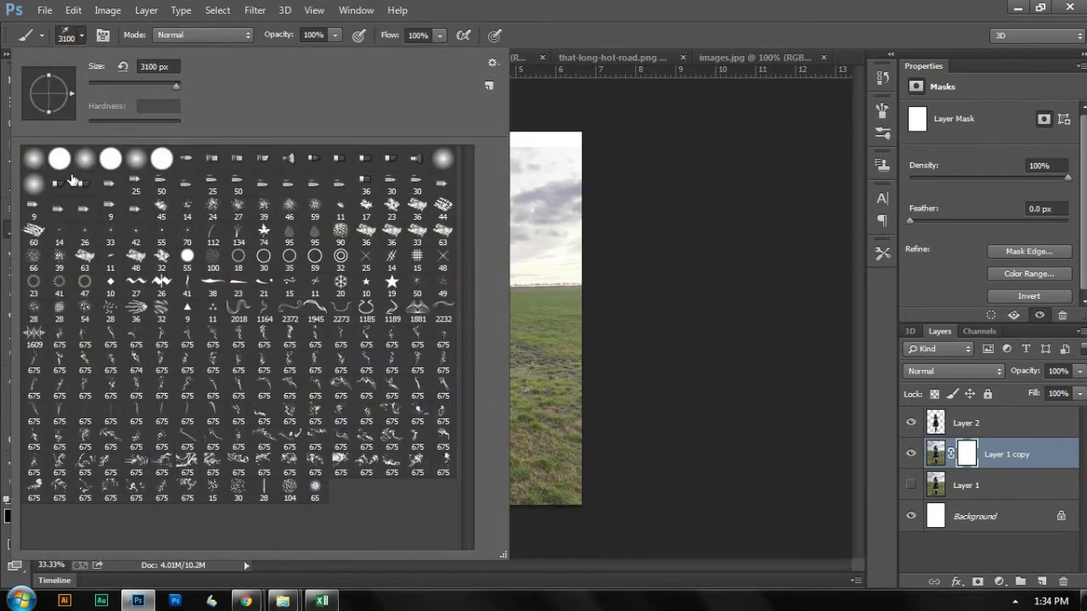
pyautogui.doubleClick(32, 166)
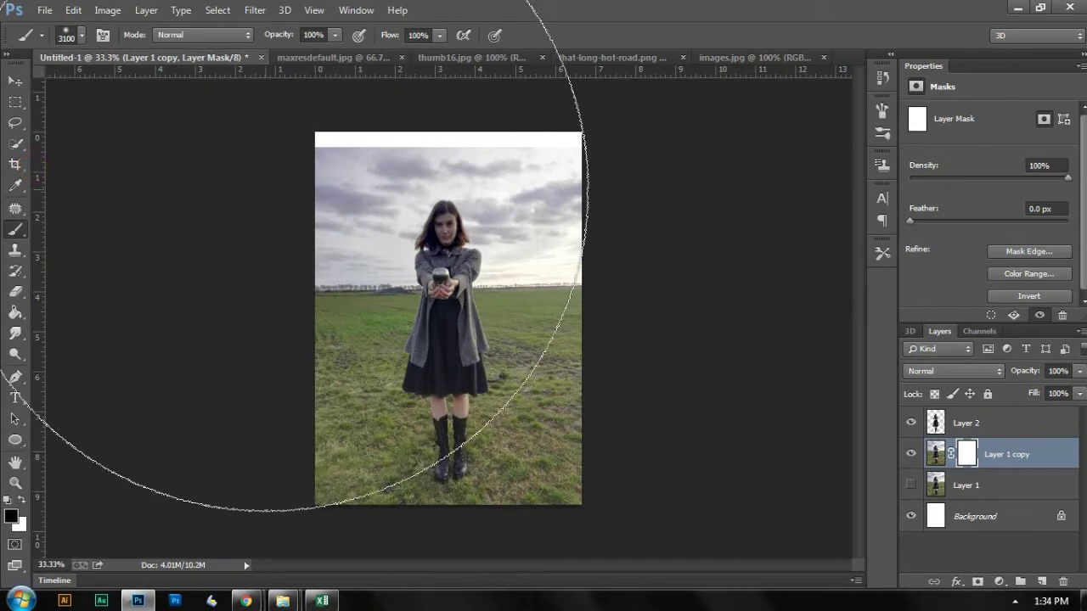
pyautogui.press('[')
pyautogui.press('[')
pyautogui.press('[')
pyautogui.press('[')
pyautogui.press('[')
pyautogui.press('[')
pyautogui.press('[')
pyautogui.press('[')
pyautogui.press('[')
pyautogui.press('[')
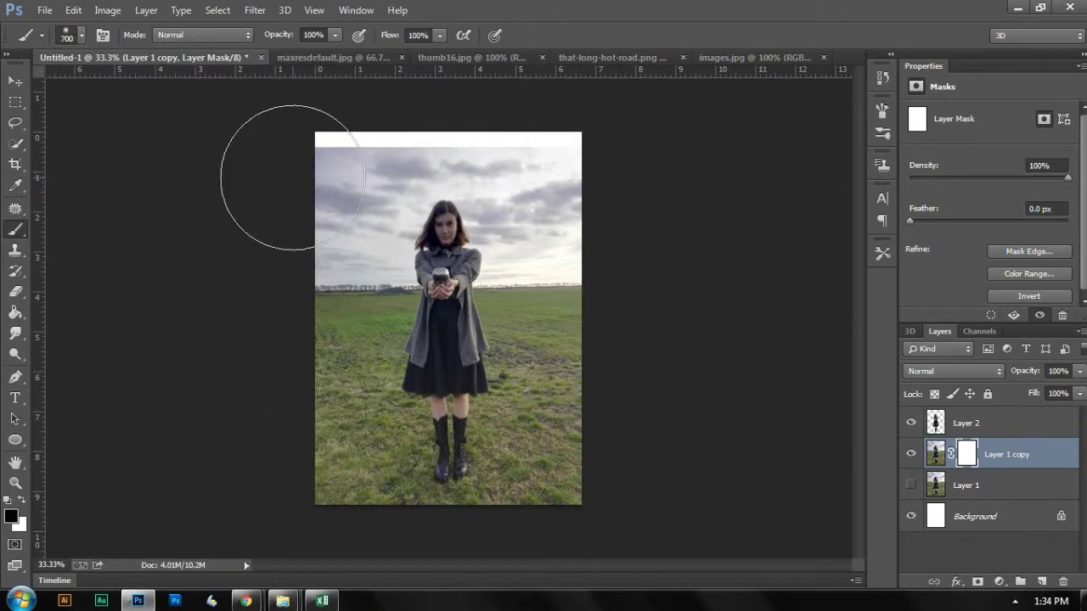
pyautogui.moveTo(290, 162)
pyautogui.mouseDown()
pyautogui.moveTo(523, 161)
pyautogui.moveTo(548, 176)
pyautogui.moveTo(321, 182)
pyautogui.moveTo(560, 211)
pyautogui.moveTo(333, 213)
pyautogui.moveTo(397, 222)
pyautogui.moveTo(325, 226)
pyautogui.moveTo(307, 237)
pyautogui.moveTo(660, 256)
pyautogui.moveTo(357, 249)
pyautogui.moveTo(317, 243)
pyautogui.moveTo(587, 244)
pyautogui.moveTo(262, 229)
pyautogui.moveTo(285, 247)
pyautogui.moveTo(468, 247)
pyautogui.moveTo(283, 255)
pyautogui.moveTo(581, 267)
pyautogui.moveTo(474, 275)
pyautogui.moveTo(281, 251)
pyautogui.moveTo(482, 265)
pyautogui.moveTo(285, 274)
pyautogui.moveTo(517, 305)
pyautogui.moveTo(283, 312)
pyautogui.moveTo(364, 303)
pyautogui.mouseUp()
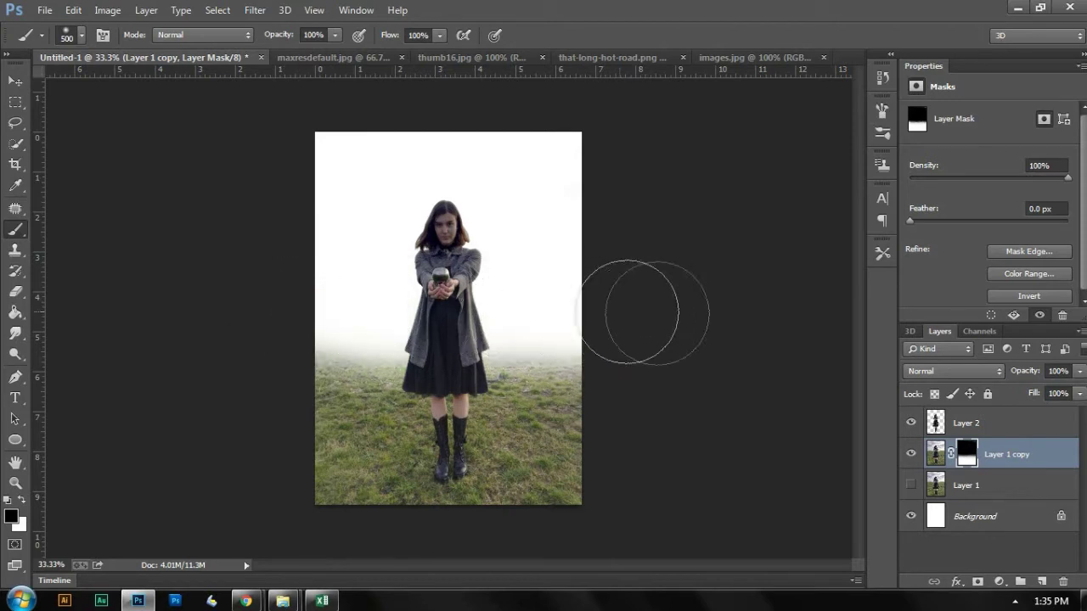
# Step: Copy the hills from that-long-hot-road.png into the composite, close the source file, and position them along the grass horizon behind the woman
pyautogui.click(742, 58)
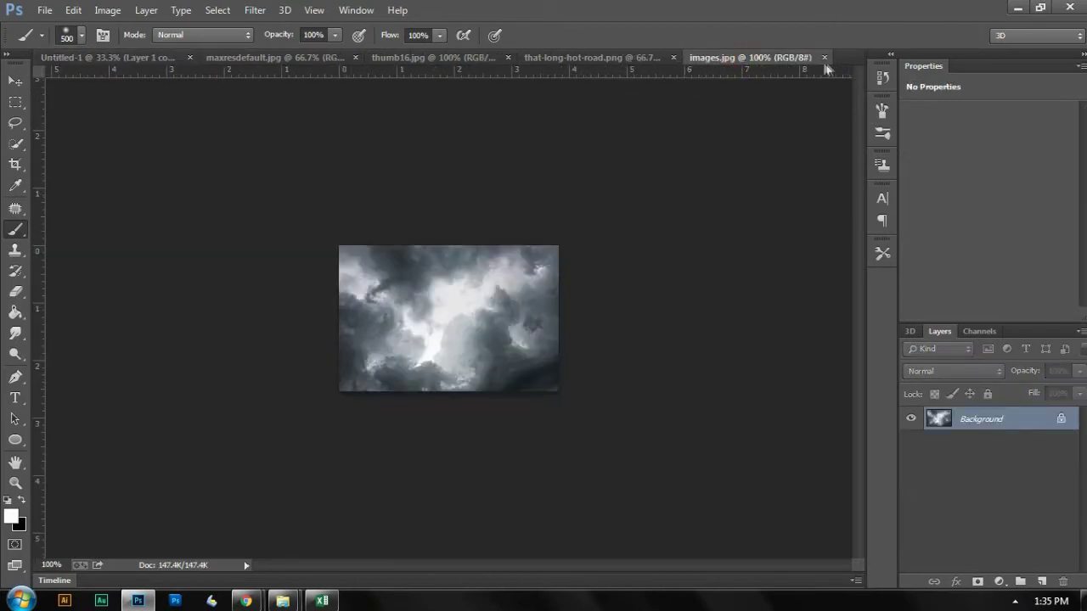
pyautogui.click(604, 61)
pyautogui.moveTo(581, 67); pyautogui.dragTo(651, 221)
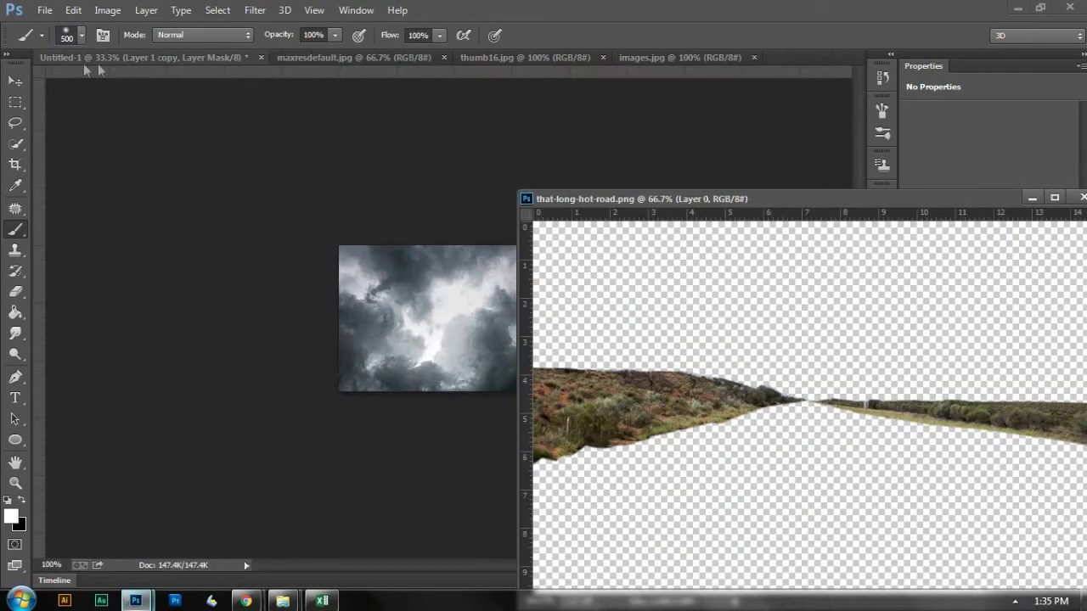
pyautogui.click(83, 59)
pyautogui.press('v')
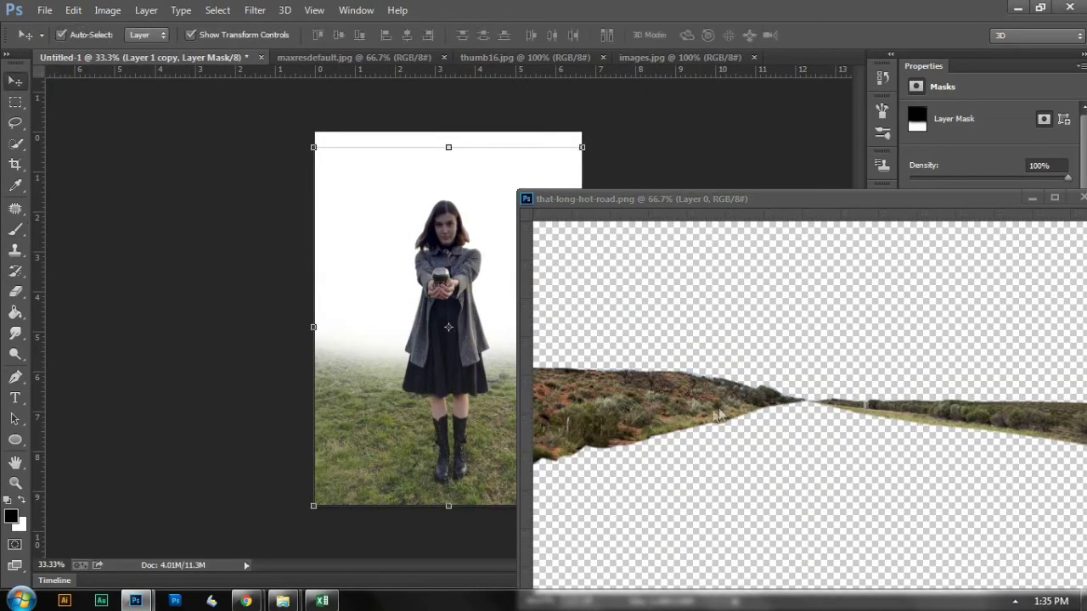
pyautogui.moveTo(648, 397); pyautogui.dragTo(416, 386)
pyautogui.moveTo(685, 397); pyautogui.dragTo(412, 379)
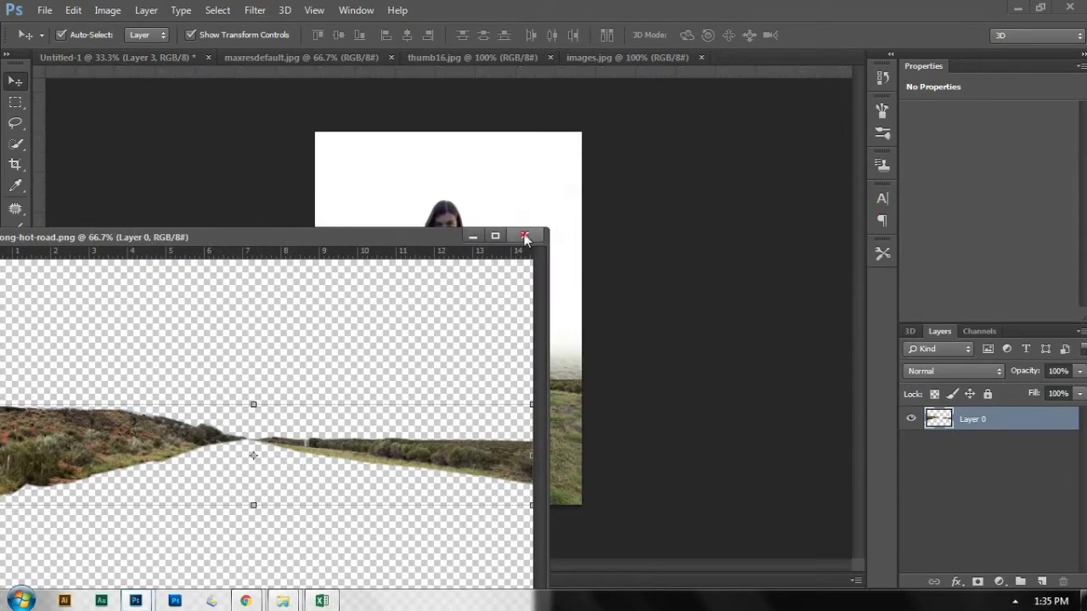
pyautogui.click(519, 235)
pyautogui.moveTo(570, 392); pyautogui.dragTo(537, 373)
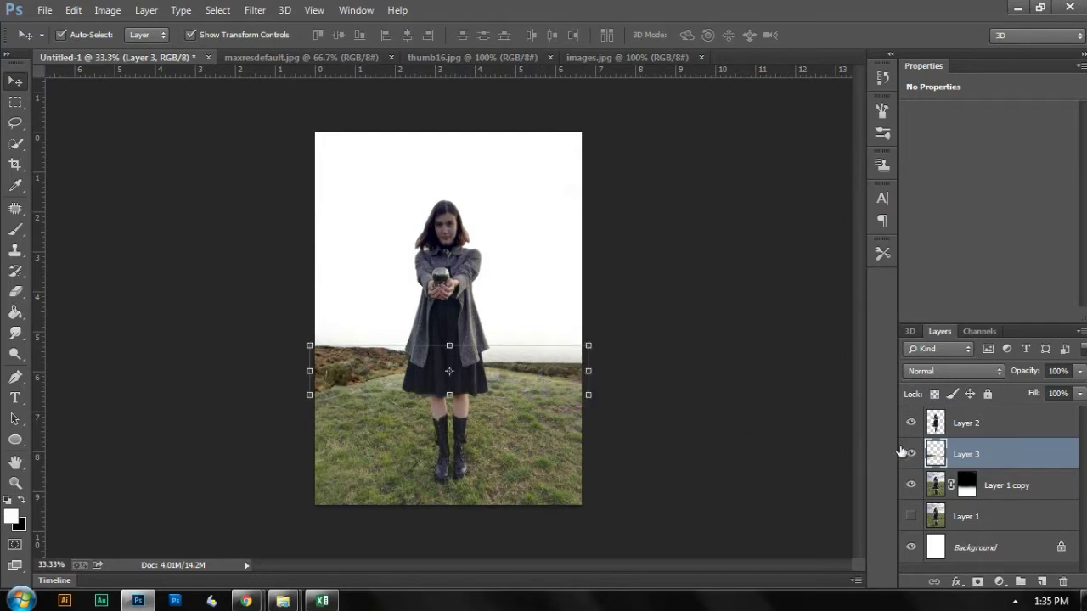
# Step: Brighten the hills on Layer 3 slightly with a Curves adjustment
pyautogui.hotkey('ctrl', 'm')
pyautogui.moveTo(791, 386); pyautogui.dragTo(785, 383)
pyautogui.press('Return')
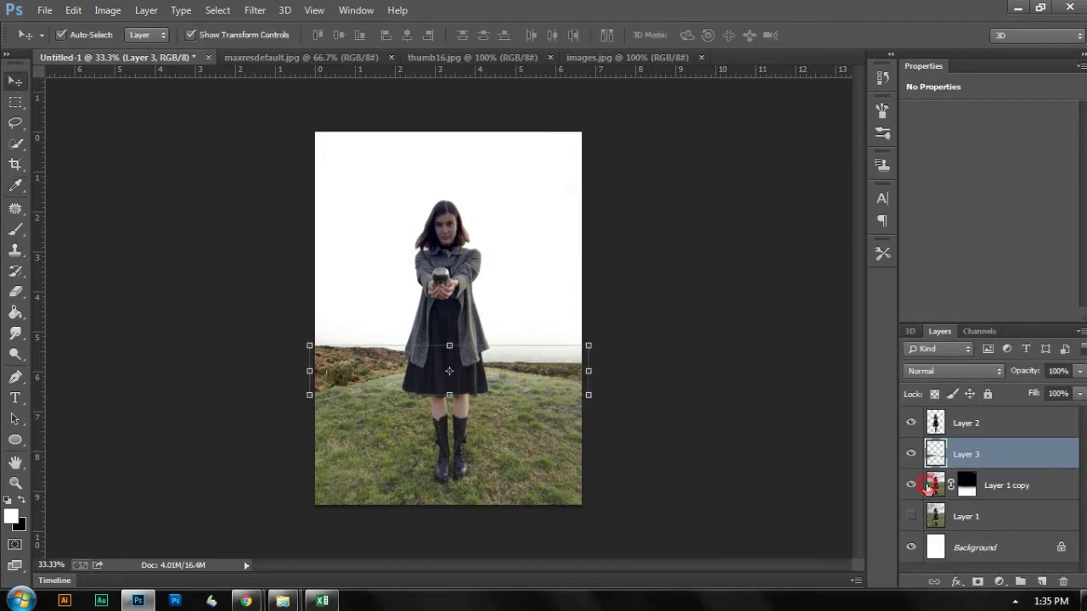
# Step: Raise the contrast of the grass on Layer 1 copy with a Curves S-curve through 160/172 and 57/46 (input/output)
pyautogui.click(931, 486)
pyautogui.hotkey('ctrl', 'm')
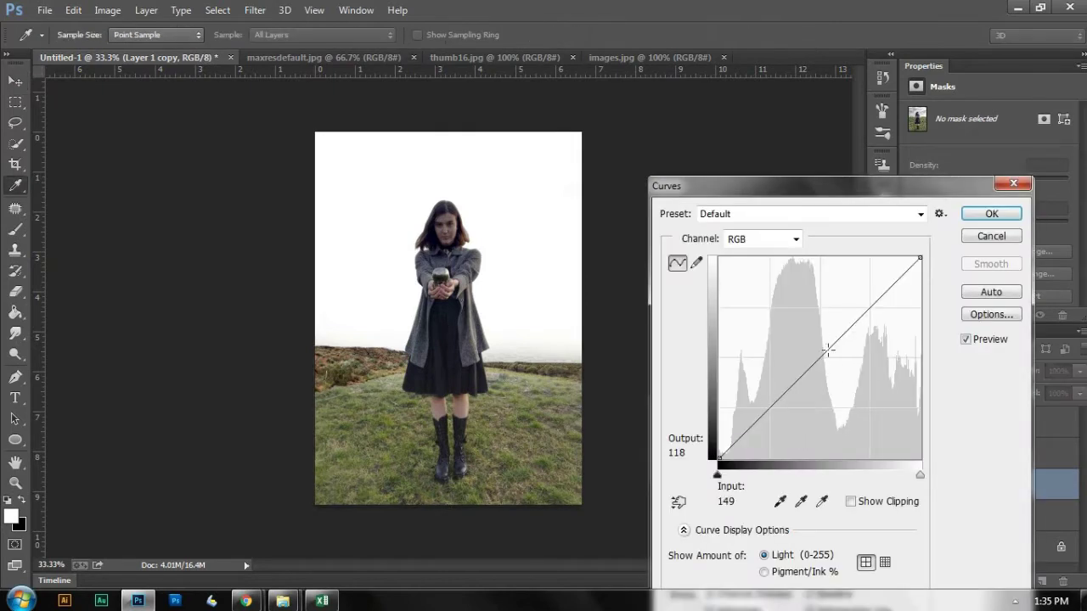
pyautogui.moveTo(847, 343); pyautogui.dragTo(845, 322)
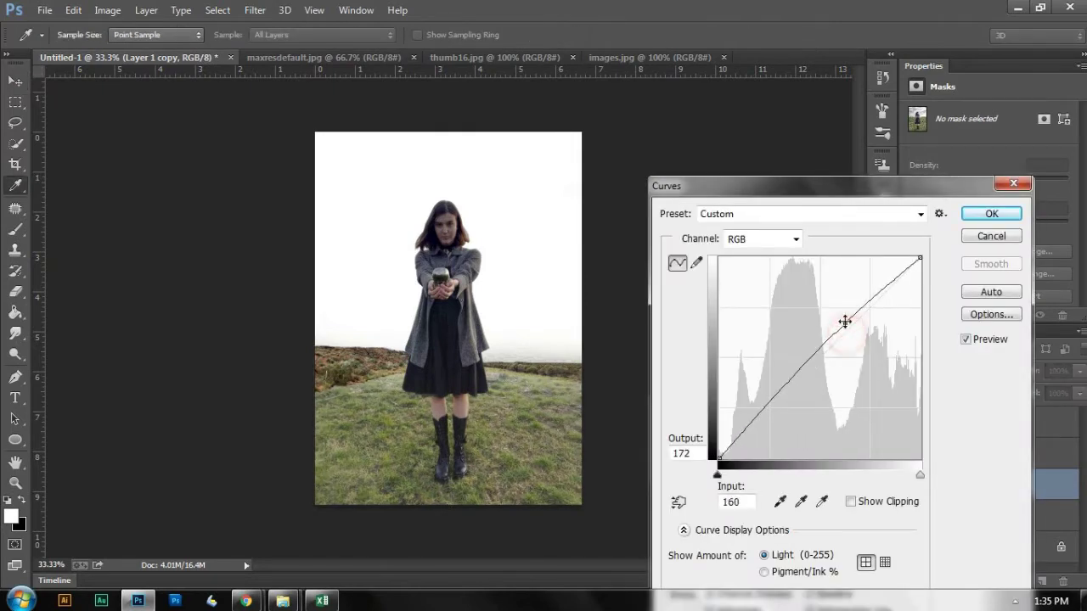
pyautogui.moveTo(779, 408); pyautogui.dragTo(764, 422)
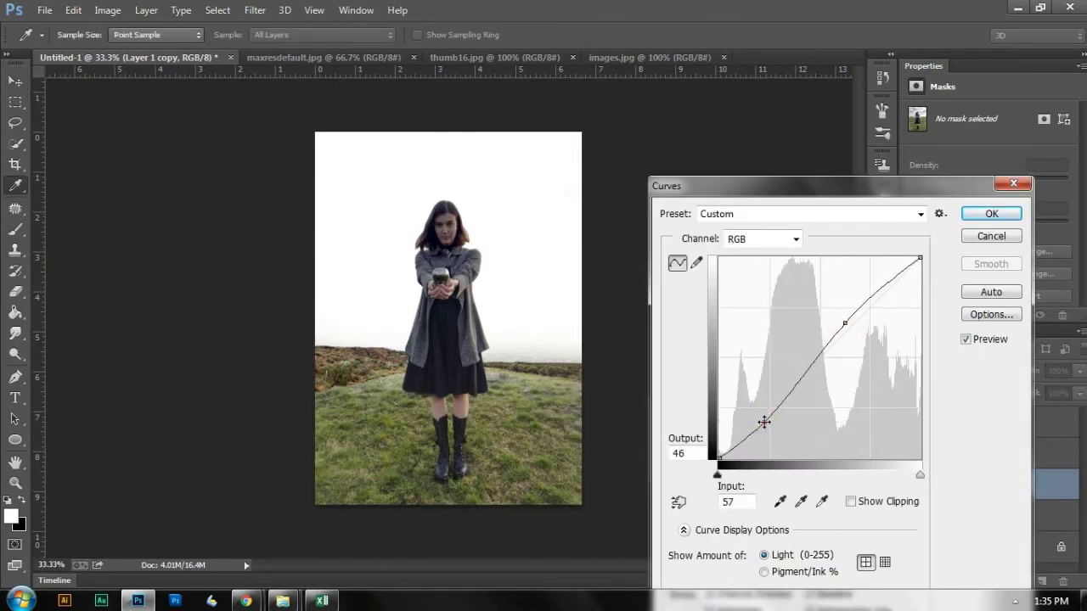
pyautogui.press('Return')
pyautogui.press('v')
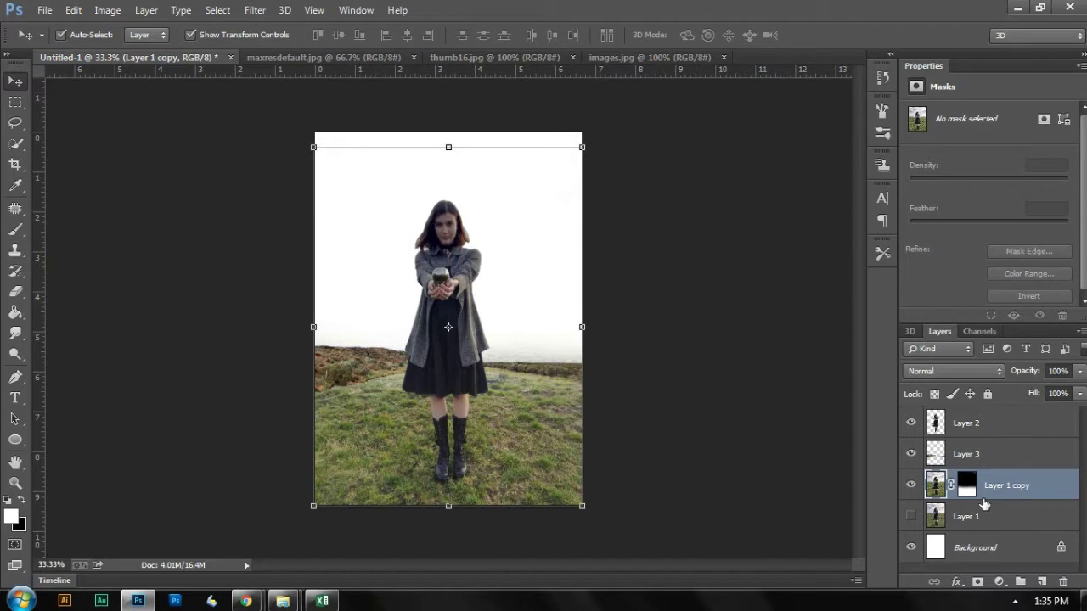
# Step: Compare the two cloud pictures, copy the storm clouds from images.jpg into the composite, and close that source file
pyautogui.click(628, 57)
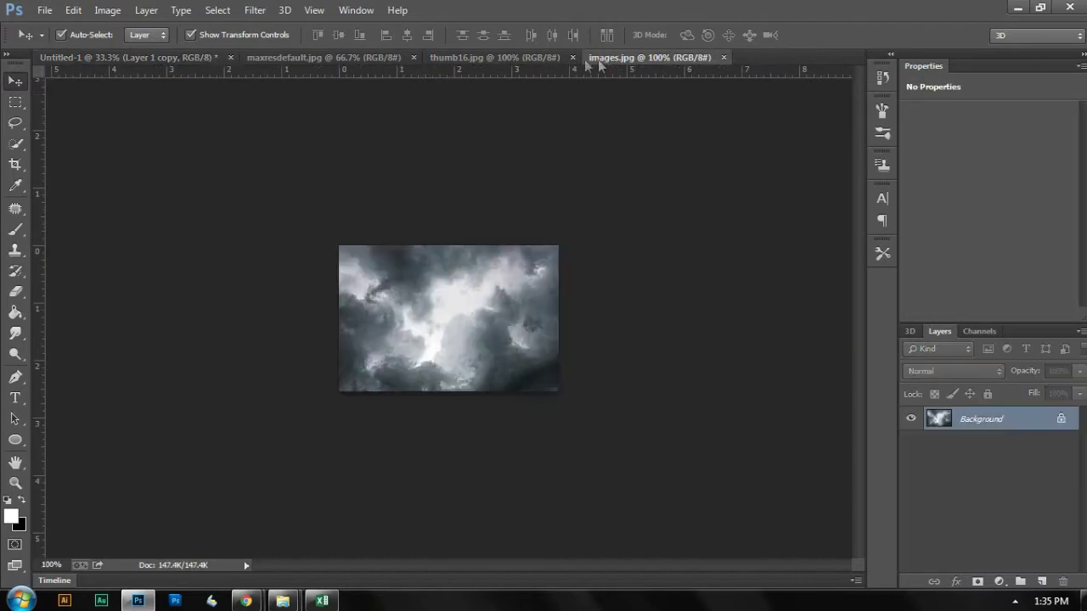
pyautogui.click(448, 59)
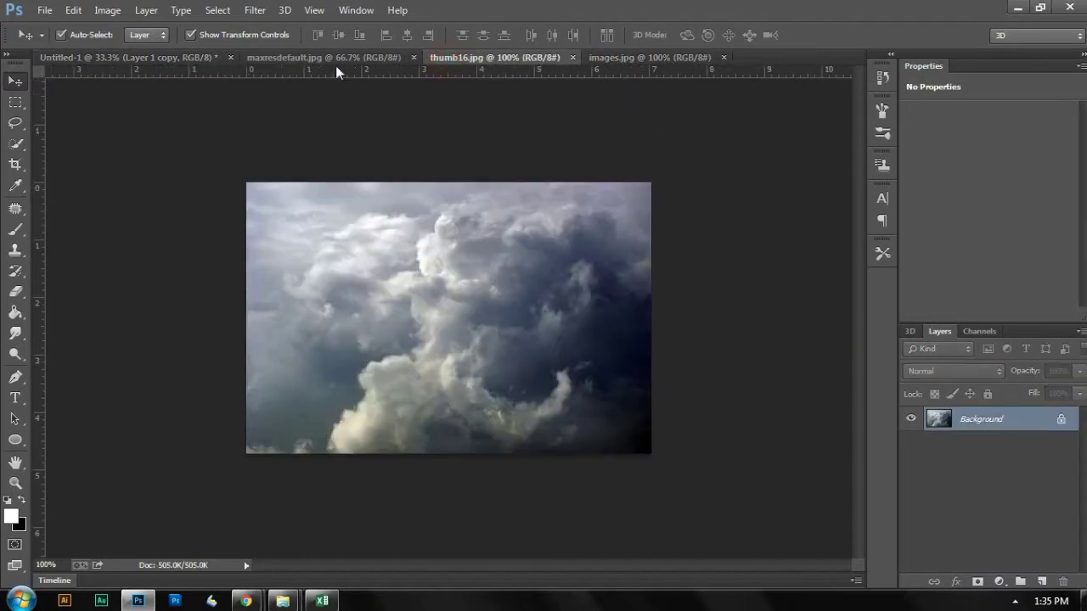
pyautogui.moveTo(605, 57); pyautogui.dragTo(711, 197)
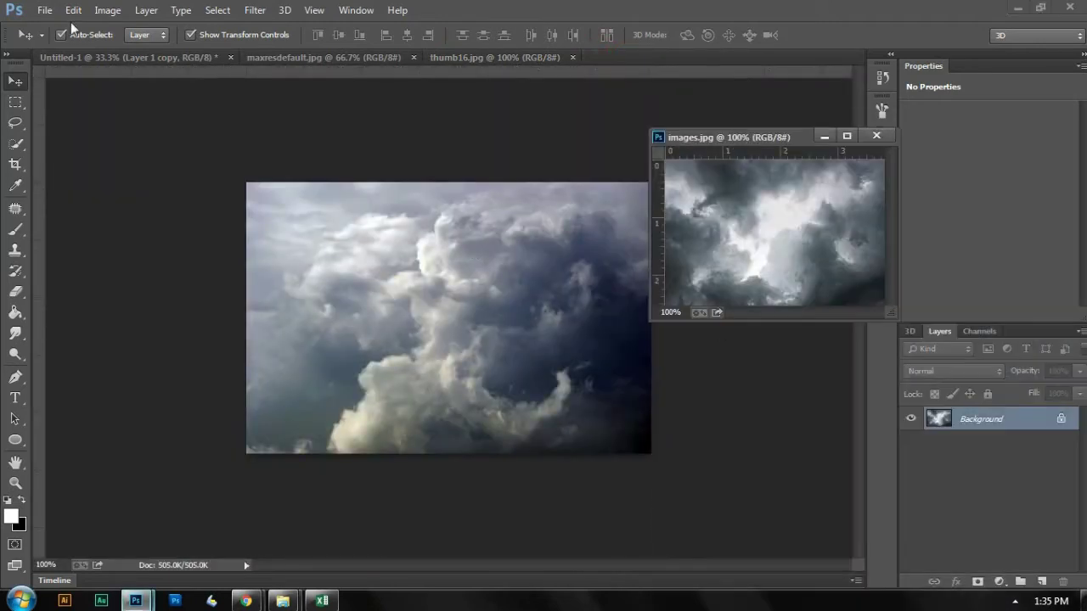
pyautogui.click(102, 57)
pyautogui.click(735, 253)
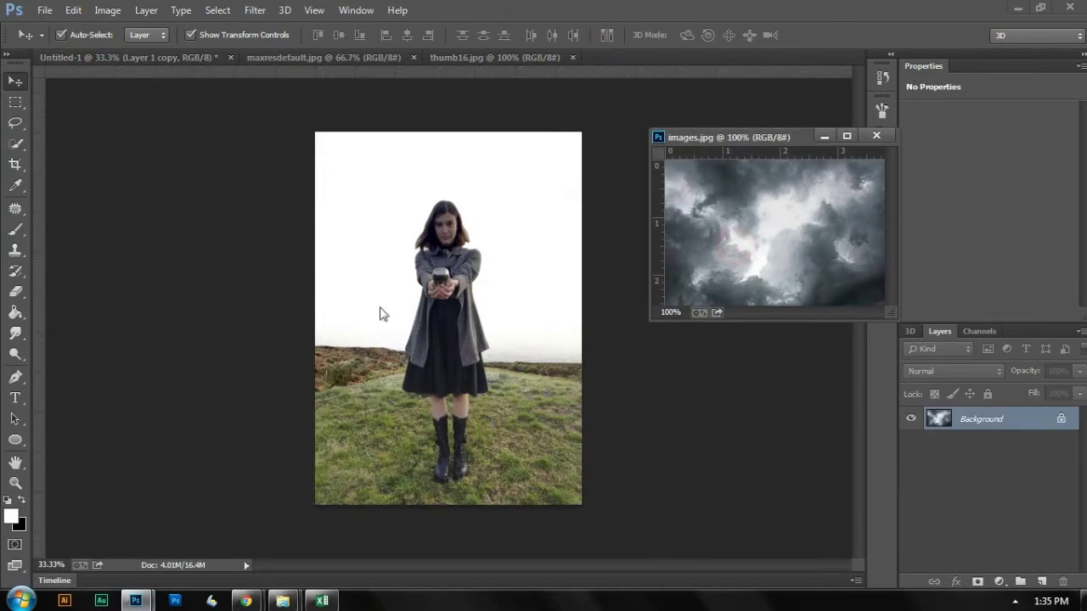
pyautogui.moveTo(692, 272); pyautogui.dragTo(384, 285)
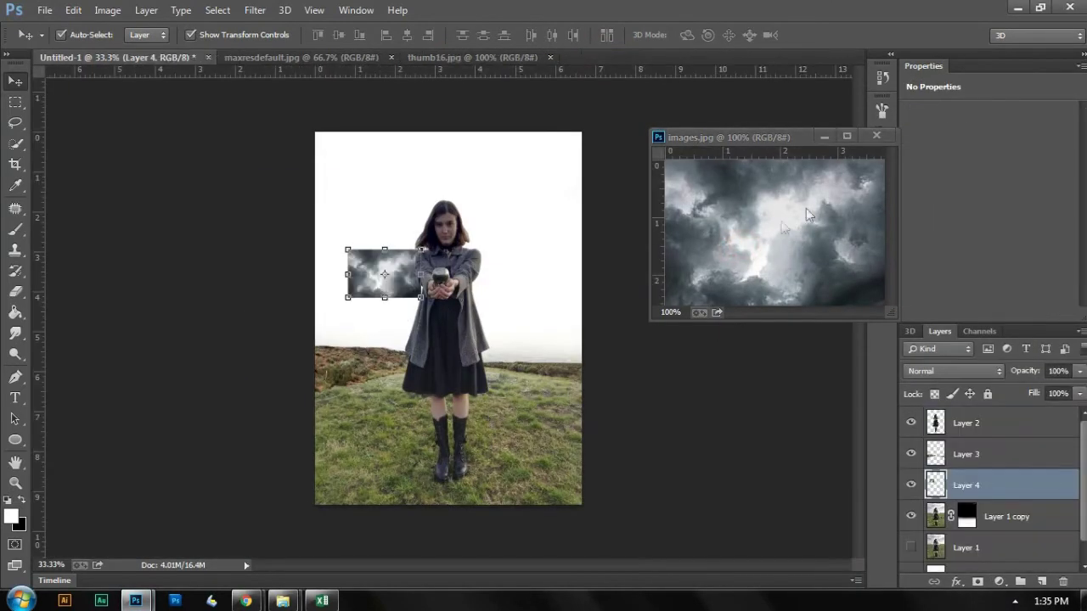
pyautogui.click(877, 136)
# Step: Enlarge and position the storm clouds on Layer 4 so they fill the whole sky down to the hills
pyautogui.hotkey('ctrl', 't')
pyautogui.moveTo(422, 250); pyautogui.dragTo(552, 200)
pyautogui.moveTo(432, 287); pyautogui.dragTo(496, 257)
pyautogui.moveTo(602, 139); pyautogui.dragTo(633, 122)
pyautogui.moveTo(524, 221); pyautogui.dragTo(529, 228)
pyautogui.press('Return')
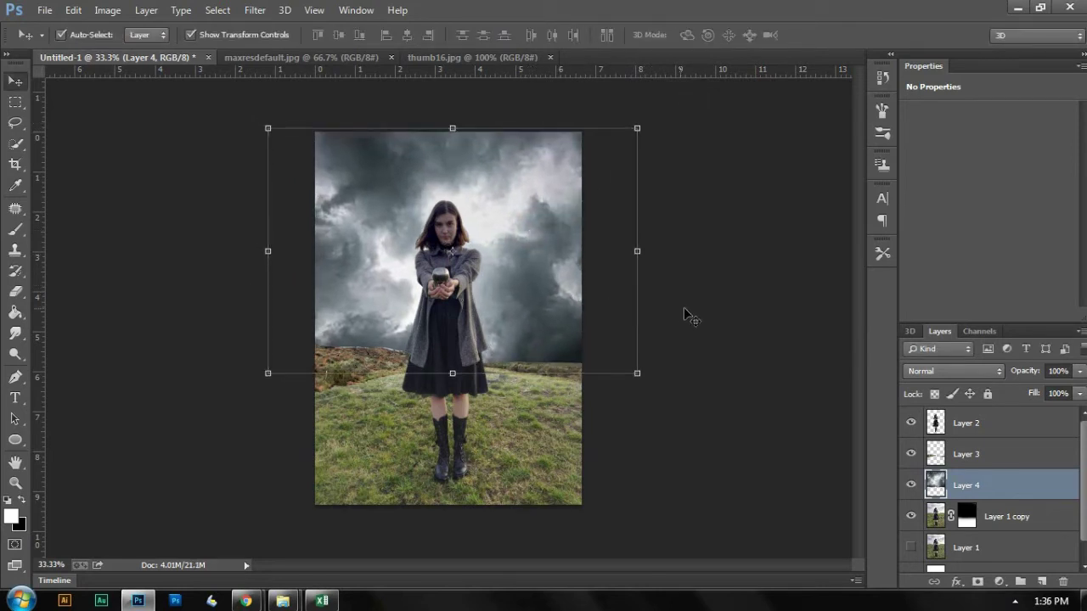
pyautogui.click(710, 308)
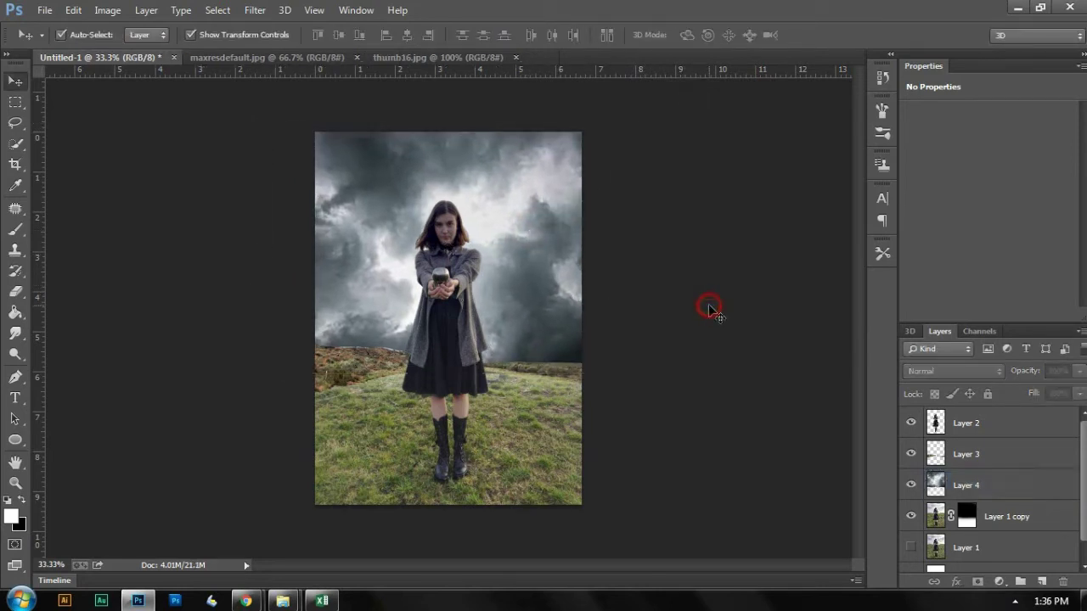
# Step: Soften the upper edge of the left hills on Layer 3 with a soft 100 px eraser, and shift the clouds slightly up
pyautogui.click(367, 365)
pyautogui.press('e')
pyautogui.moveTo(309, 341)
pyautogui.mouseDown()
pyautogui.moveTo(420, 334)
pyautogui.moveTo(386, 322)
pyautogui.moveTo(479, 338)
pyautogui.mouseUp()
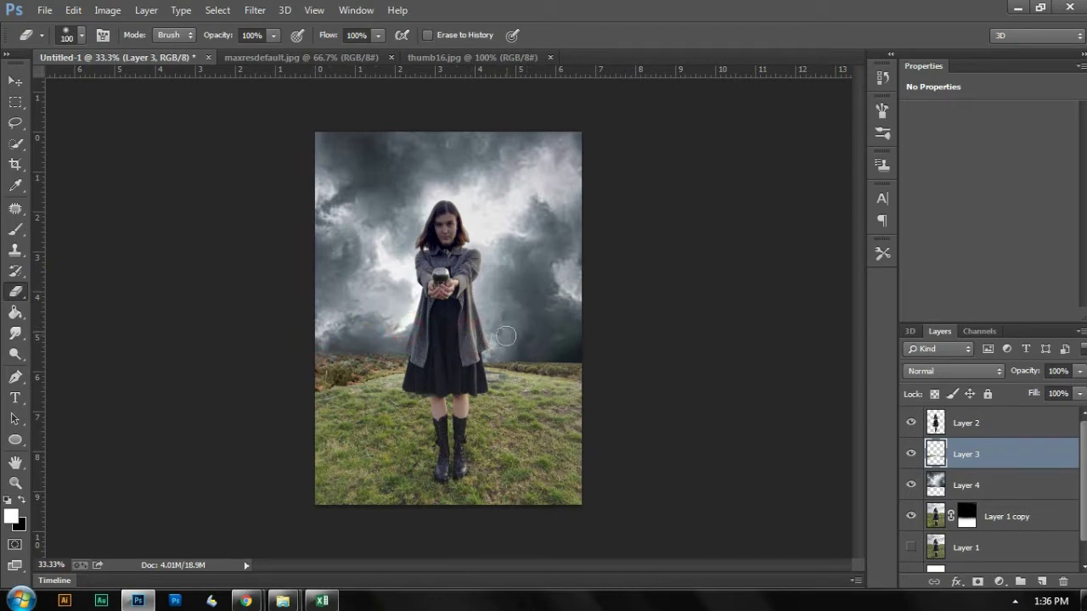
pyautogui.press('v')
pyautogui.moveTo(545, 292); pyautogui.dragTo(549, 299)
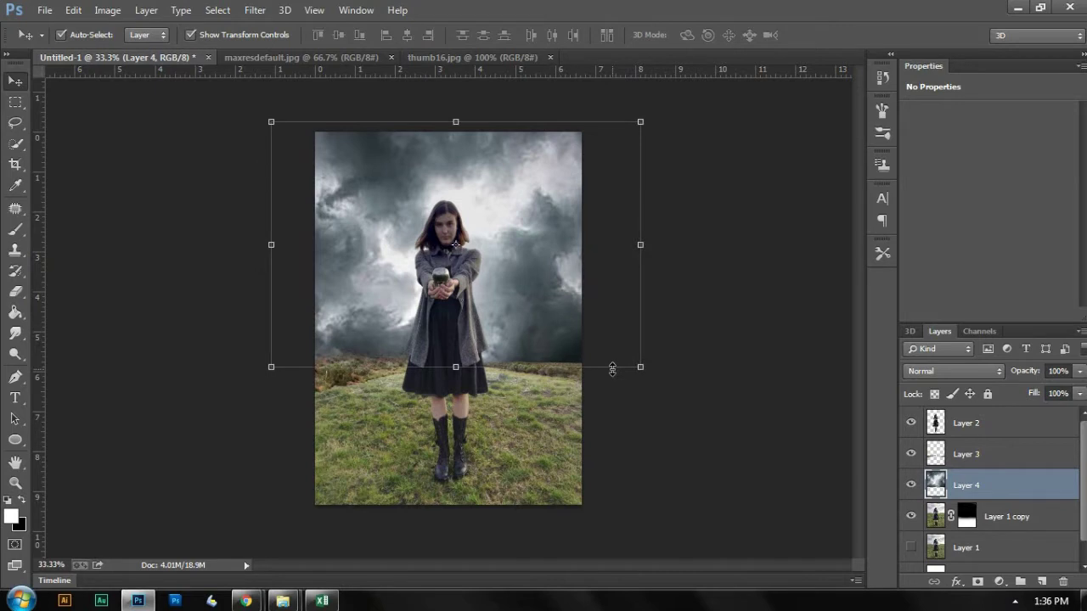
pyautogui.press('e')
pyautogui.moveTo(514, 355); pyautogui.dragTo(544, 353)
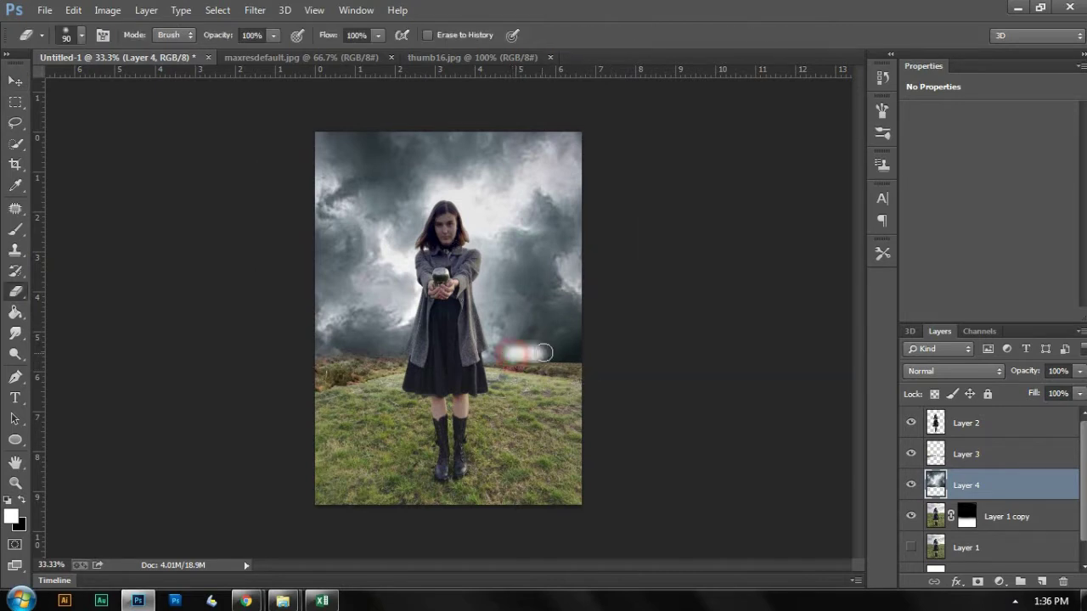
pyautogui.press('v')
pyautogui.click(680, 405)
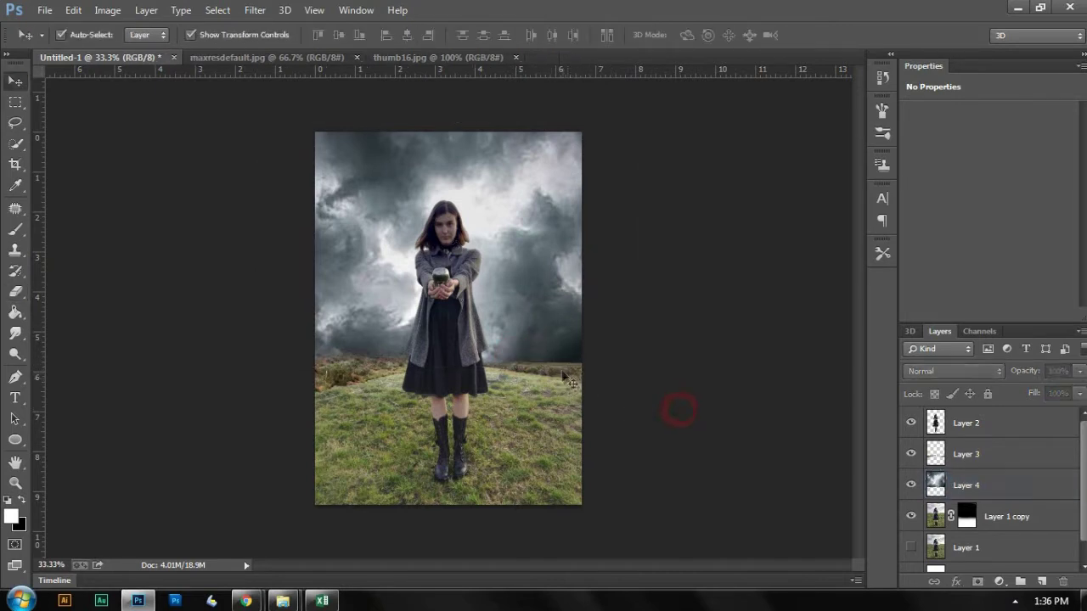
# Step: Soften the upper edge of the right-hand hills on Layer 3 with a 90 px eraser
pyautogui.click(542, 367)
pyautogui.press('e')
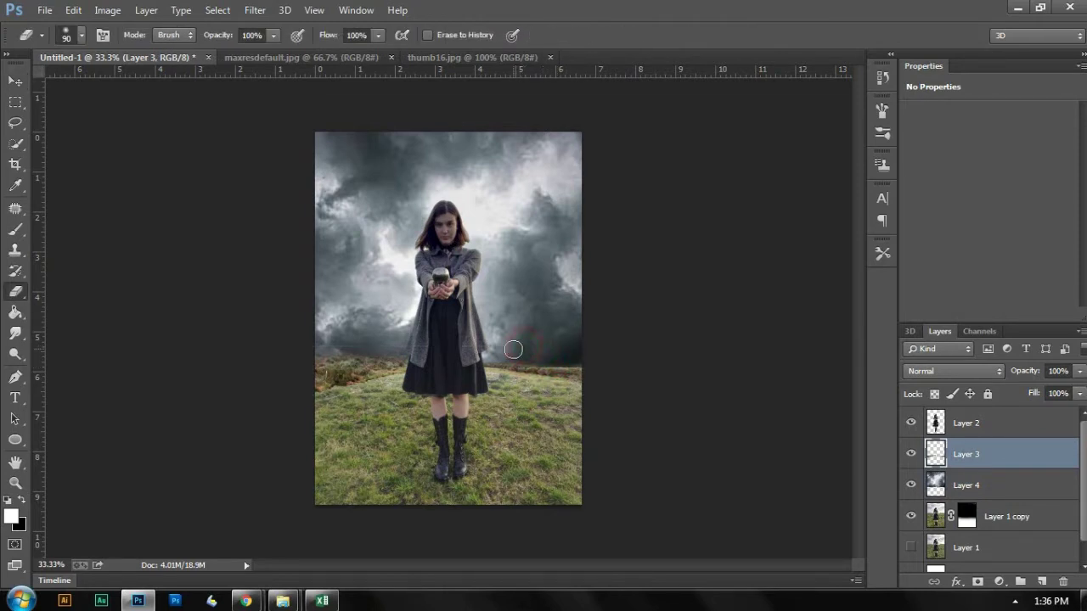
pyautogui.press('v')
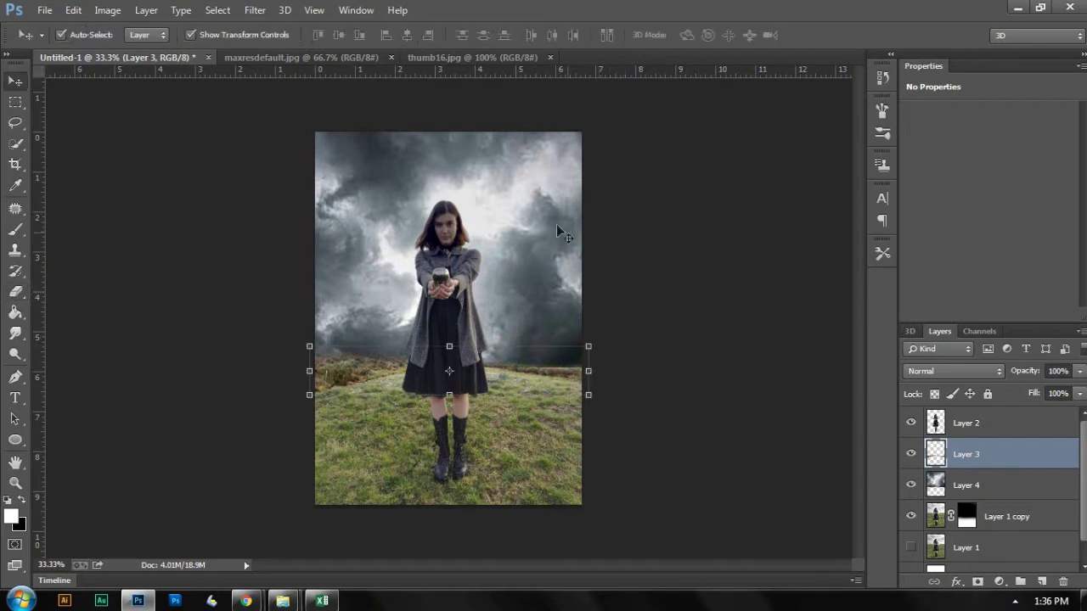
# Step: Scale the clouds on Layer 4 up slightly so their lower edge reaches behind the hills
pyautogui.click(538, 214)
pyautogui.moveTo(640, 364); pyautogui.dragTo(646, 376)
pyautogui.press('Return')
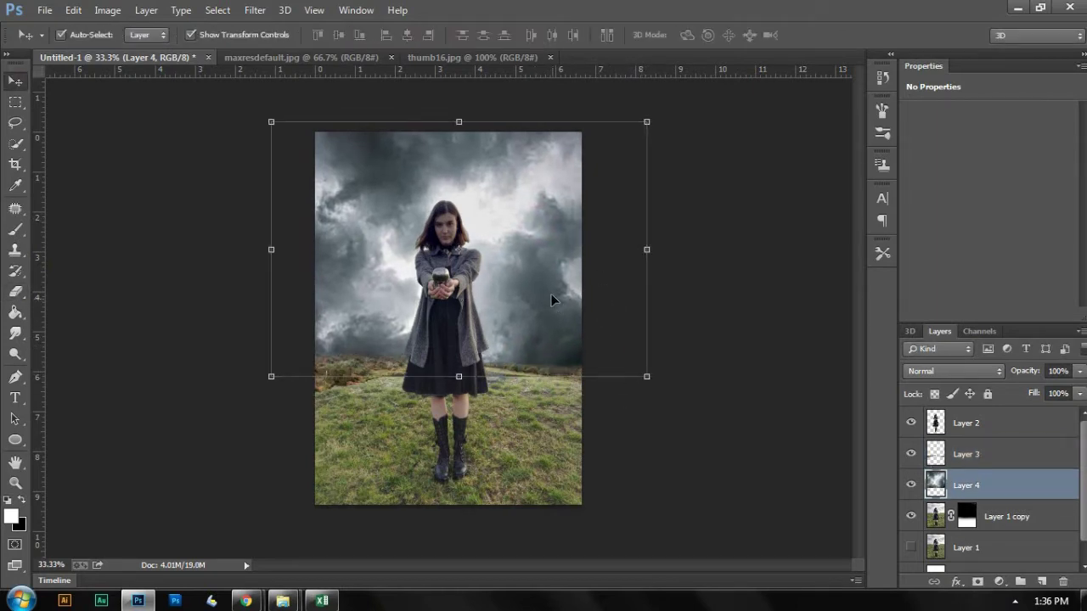
# Step: Examine how the clouds, hills, grass and woman blend across the whole composite
pyautogui.click(723, 308)
pyautogui.hotkey('ctrl', '-')
pyautogui.hotkey('ctrl', '-')
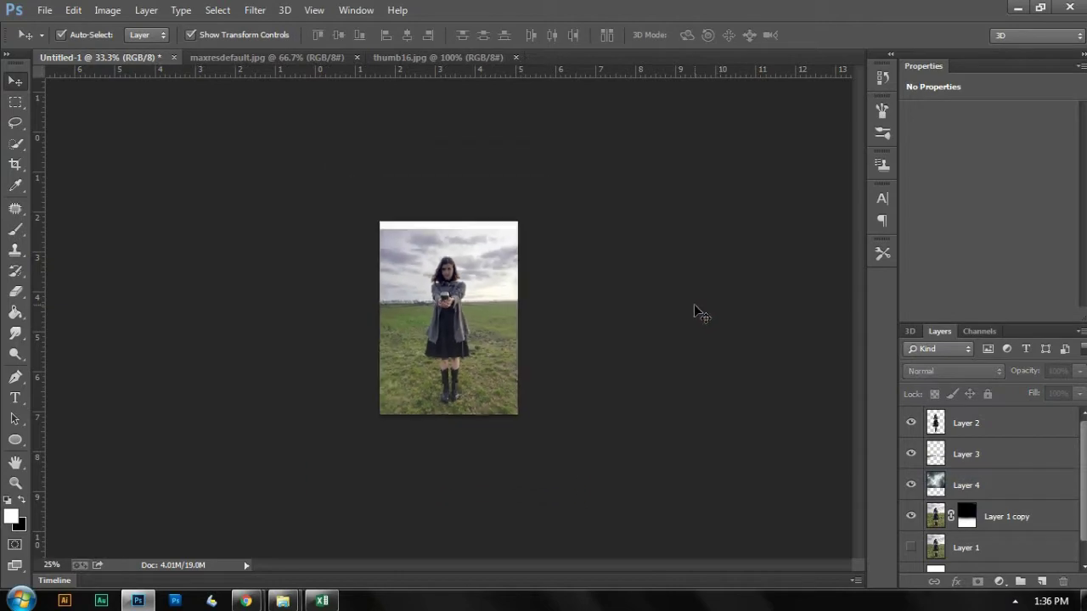
pyautogui.hotkey('ctrl', '+')
pyautogui.hotkey('ctrl', '+')
pyautogui.hotkey('ctrl', '+')
pyautogui.hotkey('ctrl', '-')
pyautogui.hotkey('ctrl', '-')
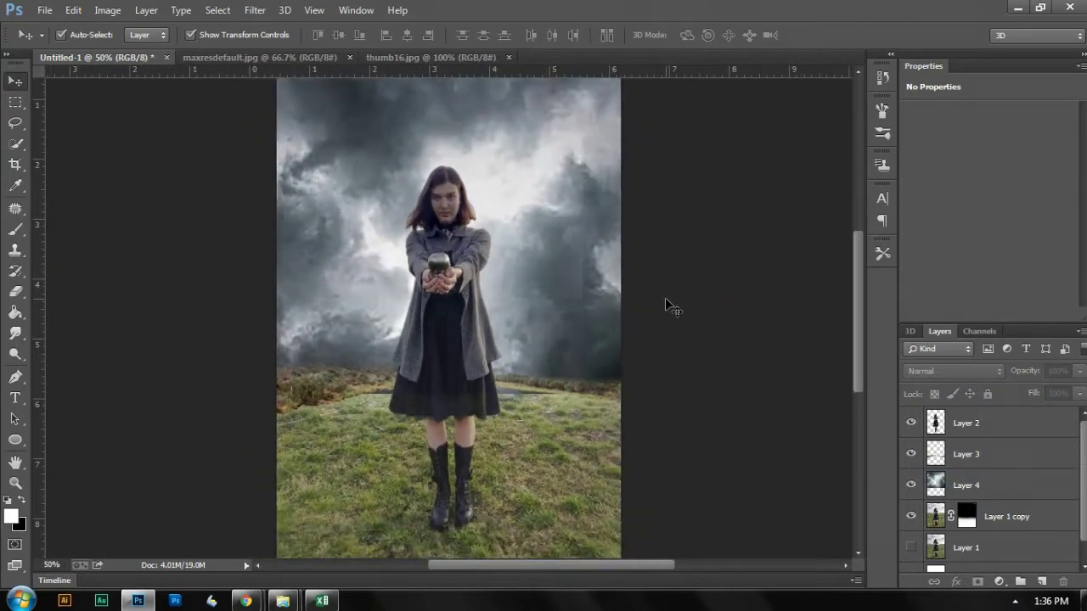
pyautogui.hotkey('ctrl', '+')
pyautogui.hotkey('ctrl', '+')
# Step: Nudge the clouds on Layer 4 slightly up and select the hills on Layer 3
pyautogui.moveTo(578, 295); pyautogui.dragTo(580, 280)
pyautogui.click(611, 406)
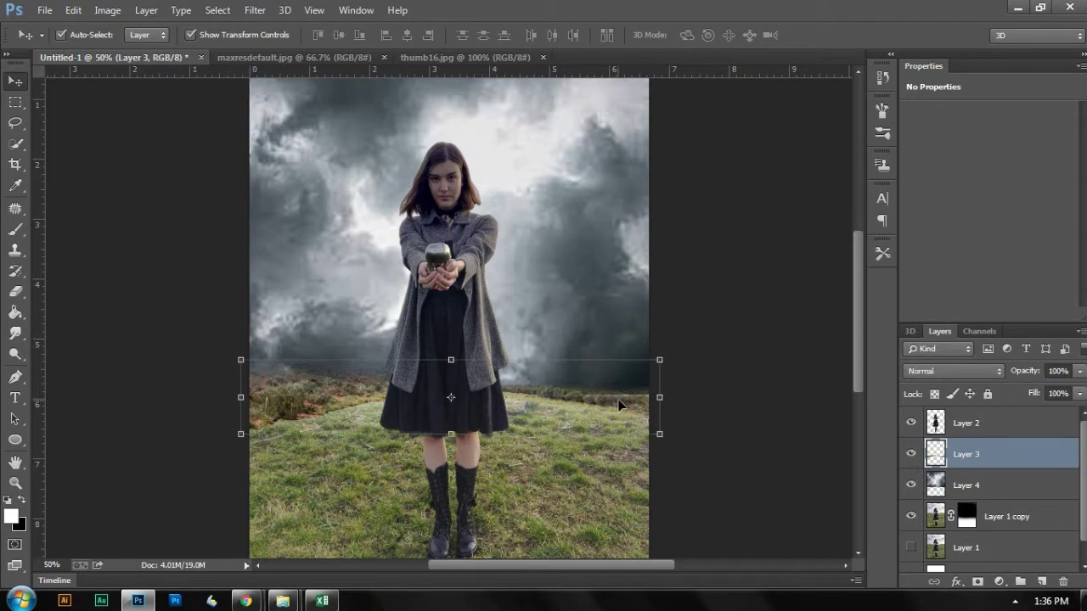
# Step: Paint a soft white fog band along the horizon on a new layer with a 175 px brush and set its opacity to 59%
pyautogui.hotkey('ctrl', 'shift', 'n')
pyautogui.press('Return')
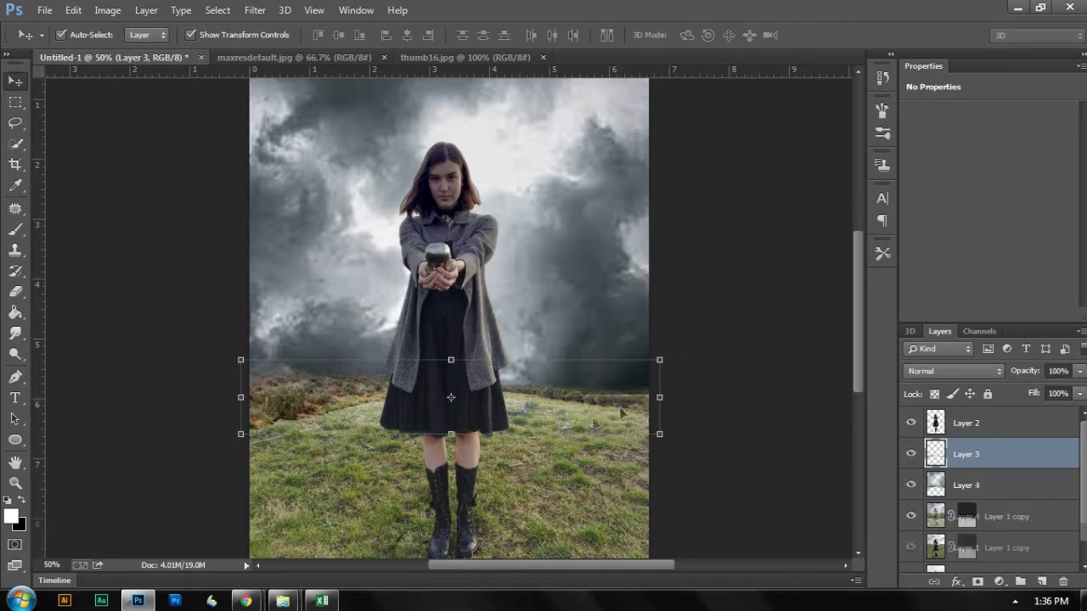
pyautogui.press('b')
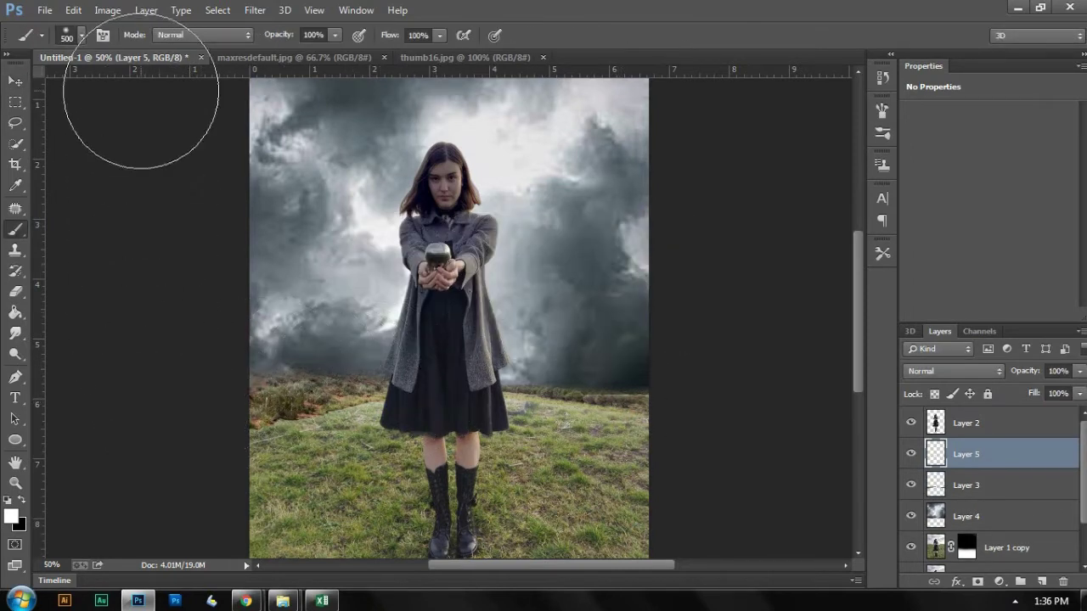
pyautogui.press('[')
pyautogui.press('[')
pyautogui.press('[')
pyautogui.press('[')
pyautogui.press('[')
pyautogui.moveTo(254, 378); pyautogui.dragTo(672, 388)
pyautogui.moveTo(1022, 374); pyautogui.dragTo(988, 374)
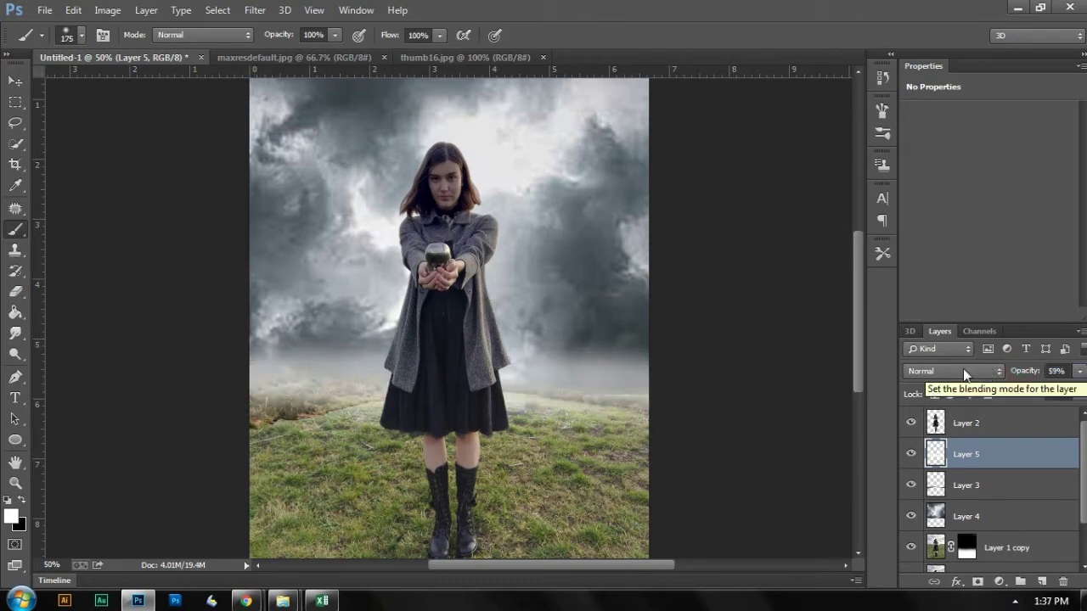
# Step: Add a new layer and stamp white smoke along the horizon left of the woman with a smoke brush reduced to 250 px
pyautogui.hotkey('ctrl', 'shift', 'n')
pyautogui.press('Return')
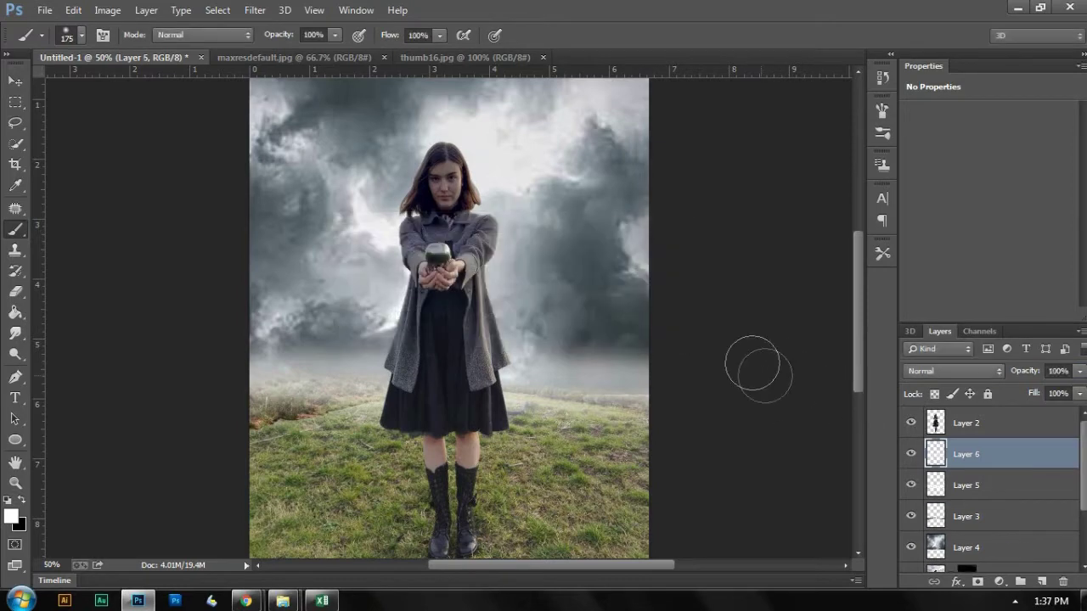
pyautogui.click(83, 35)
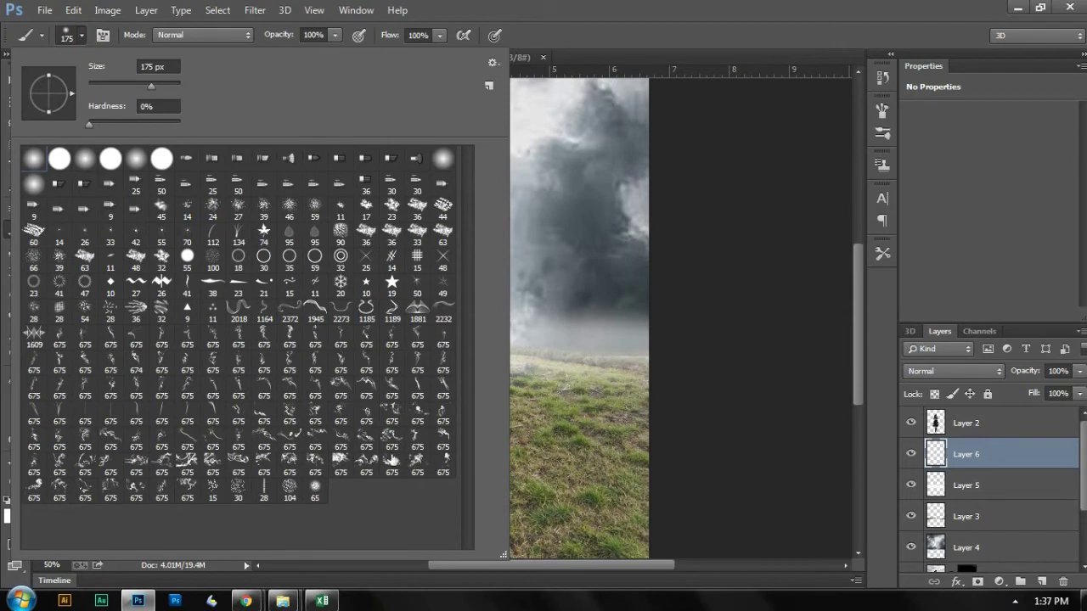
pyautogui.doubleClick(389, 443)
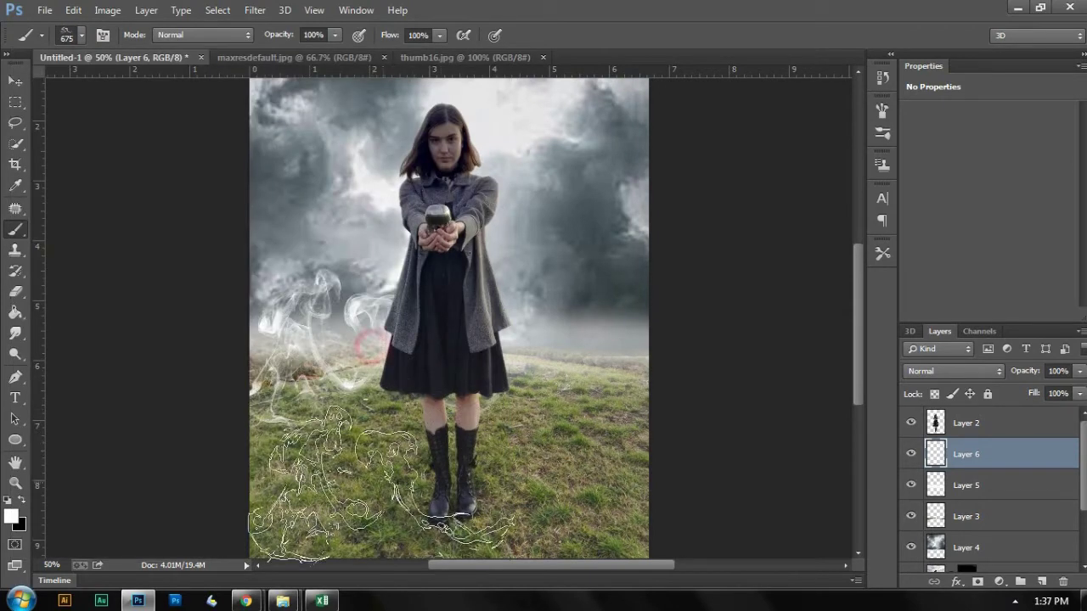
pyautogui.press('[')
pyautogui.press('[')
pyautogui.press('[')
pyautogui.press('[')
pyautogui.click(299, 329)
pyautogui.press('[')
pyautogui.click(344, 313)
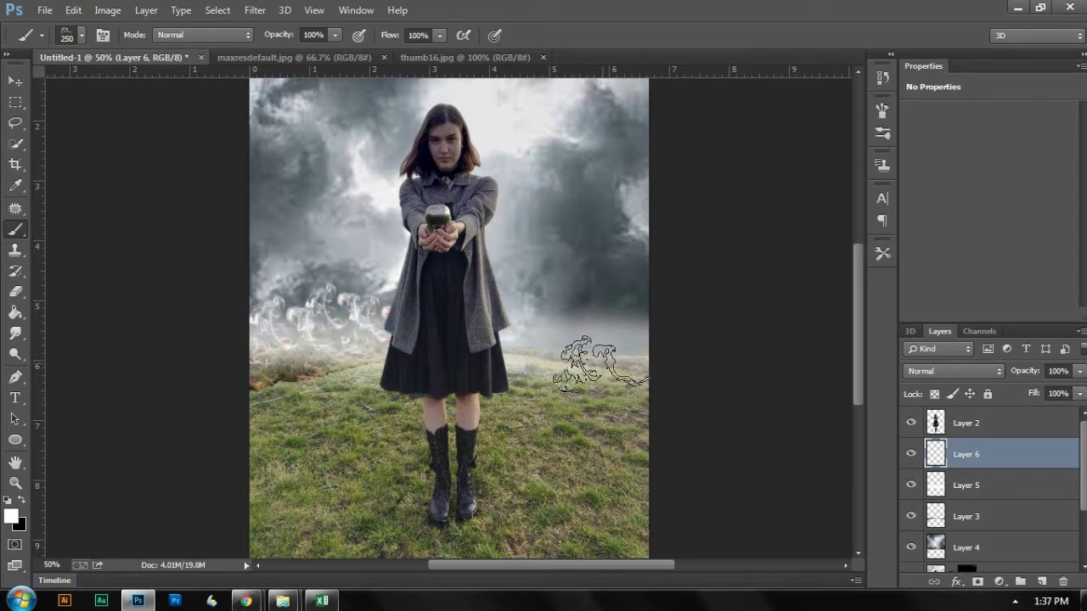
# Step: Stamp white smoke along the horizon right of the woman with the smoke brush enlarged to 400 px
pyautogui.press(']')
pyautogui.press(']')
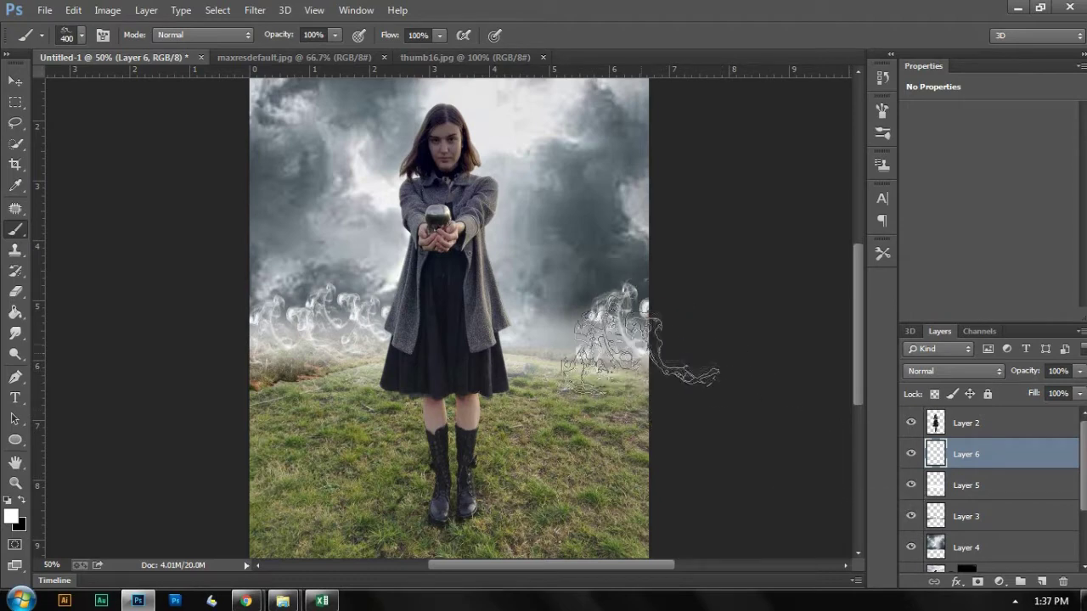
pyautogui.click(641, 327)
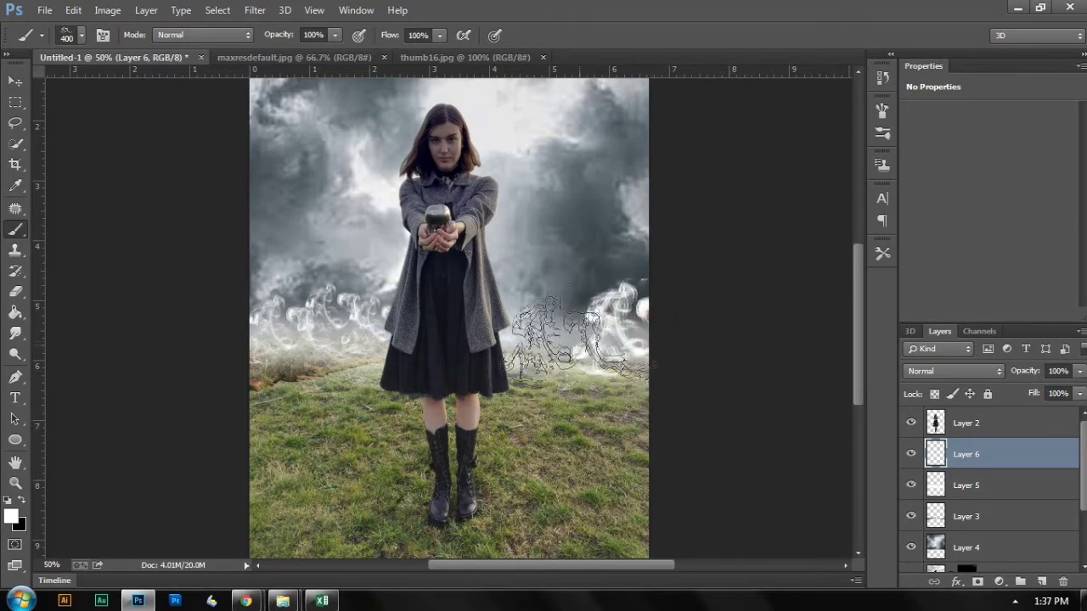
pyautogui.click(575, 329)
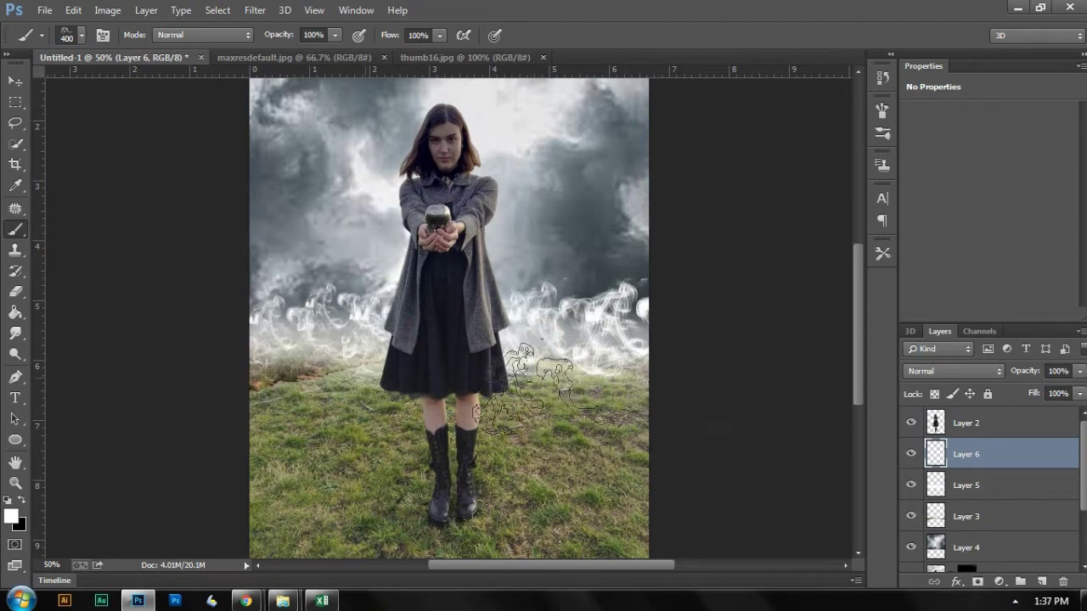
# Step: Switch to another smoke brush, reduce it to 400 px and thicken the white smoke left of the woman
pyautogui.click(85, 36)
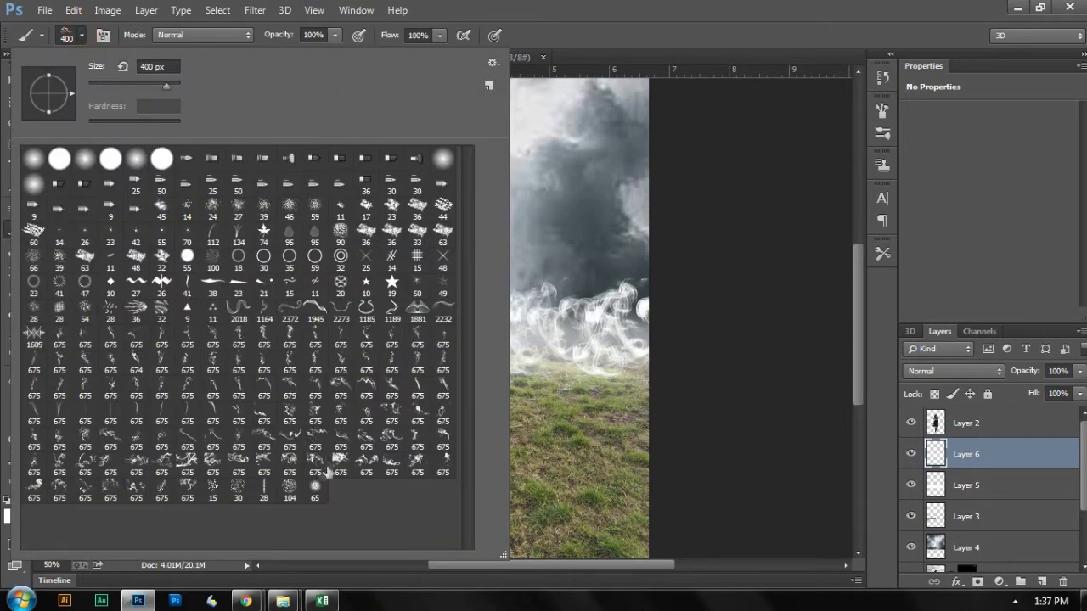
pyautogui.doubleClick(417, 461)
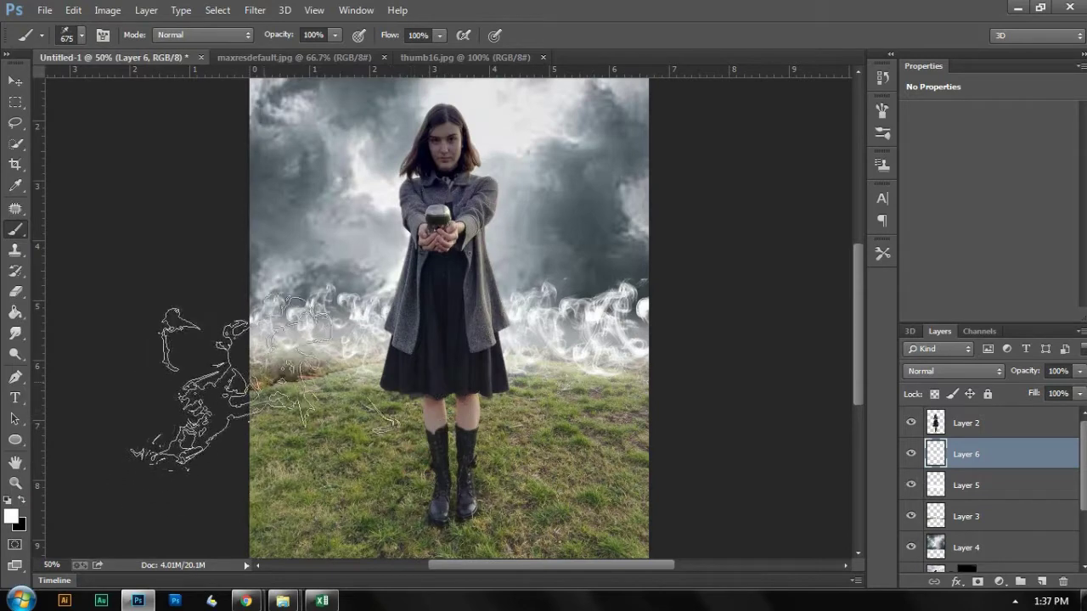
pyautogui.click(293, 367)
pyautogui.press('[')
pyautogui.press('[')
pyautogui.press('[')
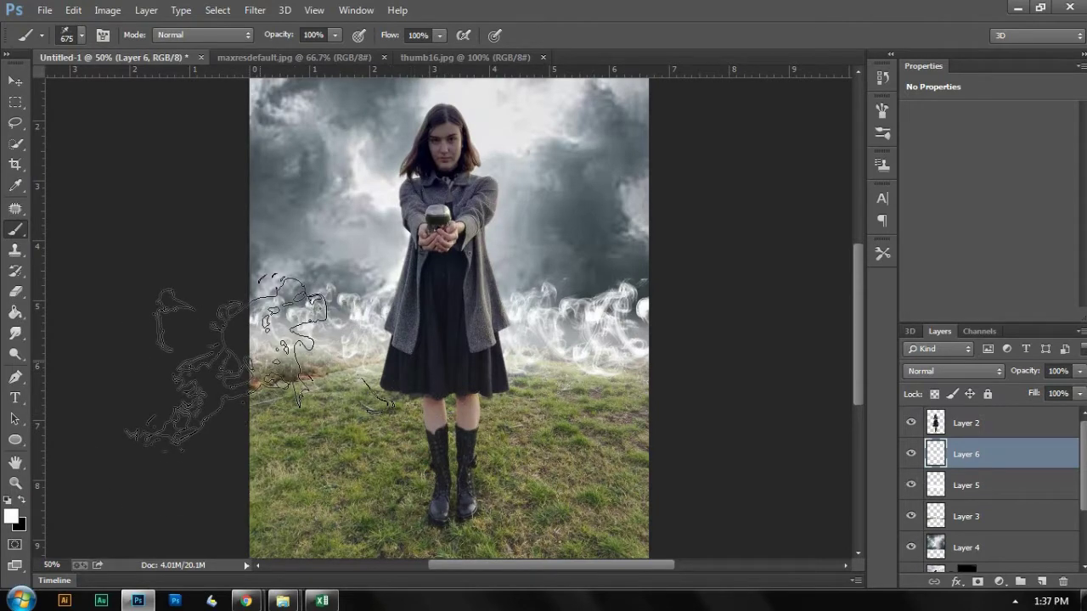
pyautogui.click(328, 349)
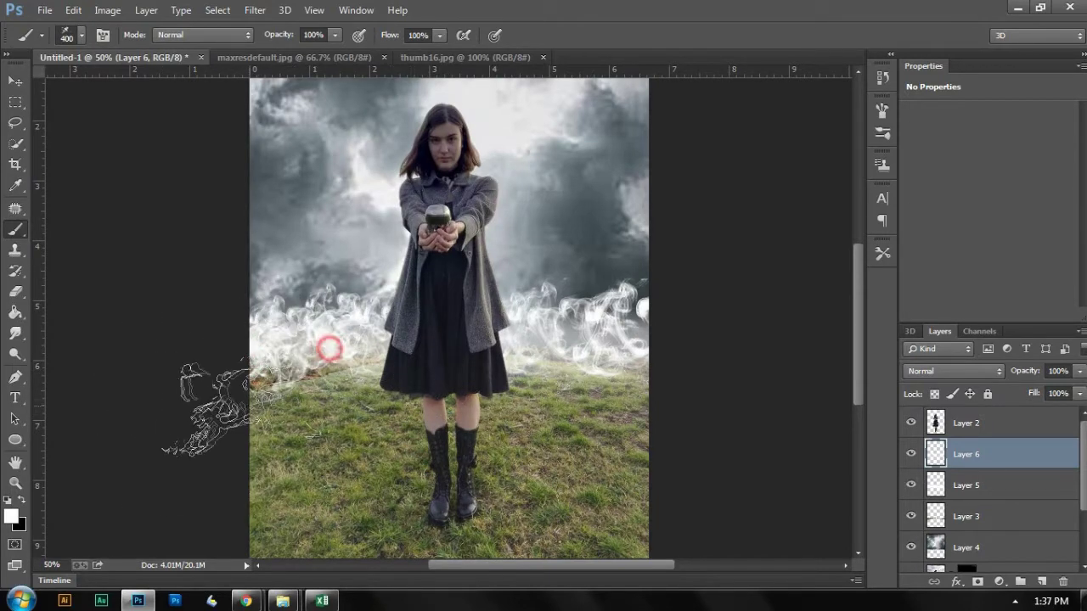
# Step: Add a new layer and stamp smoke behind the woman at 400 px in a gray sampled from the clouds
pyautogui.click(16, 81)
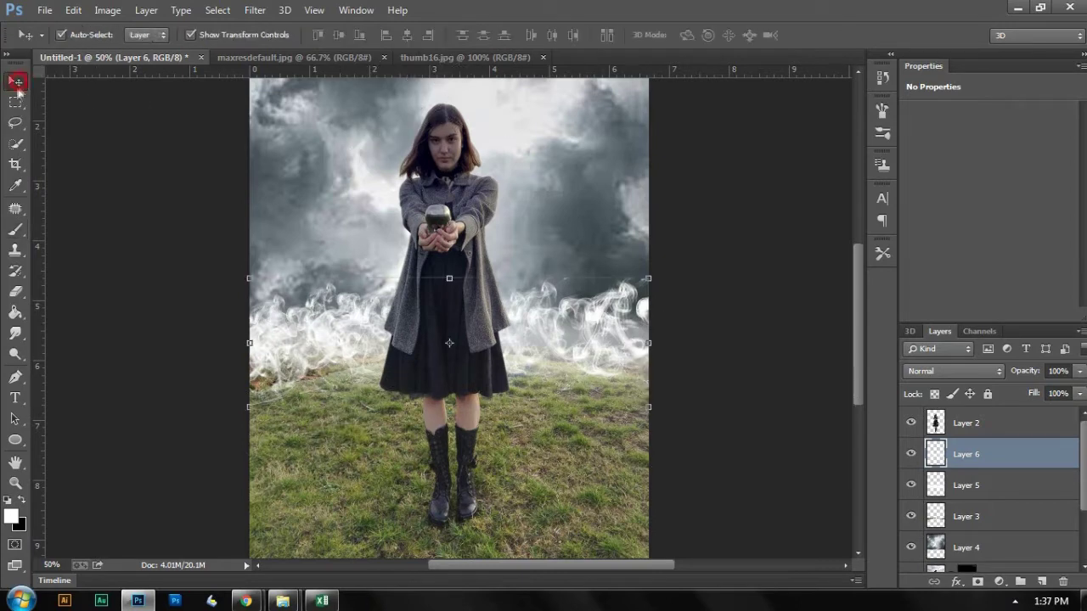
pyautogui.hotkey('ctrl', 'shift', 'n')
pyautogui.press('Return')
pyautogui.click(11, 520)
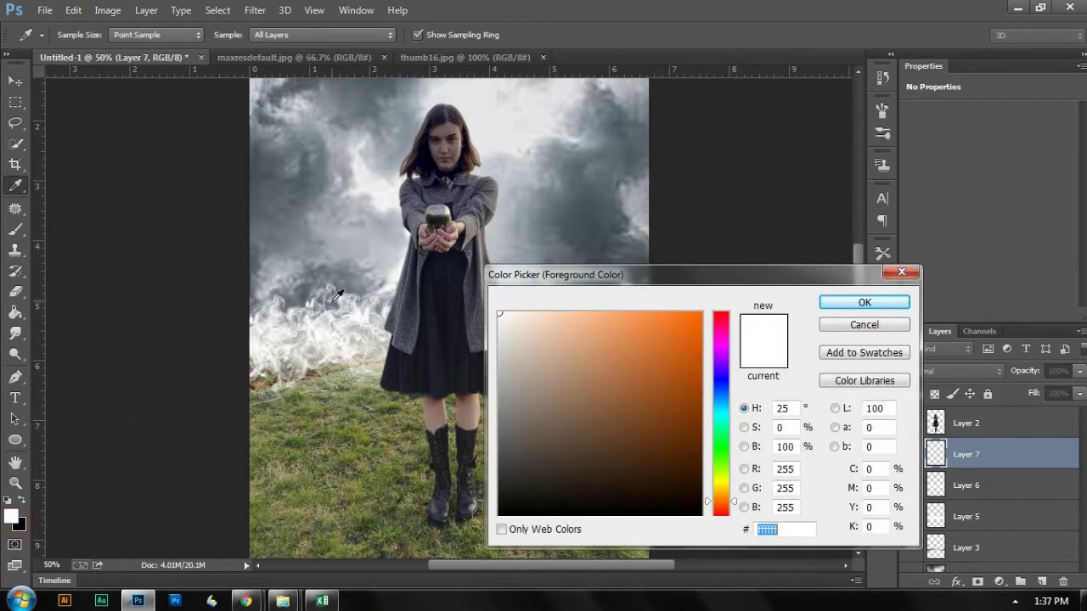
pyautogui.click(314, 239)
pyautogui.press('Return')
pyautogui.press('b')
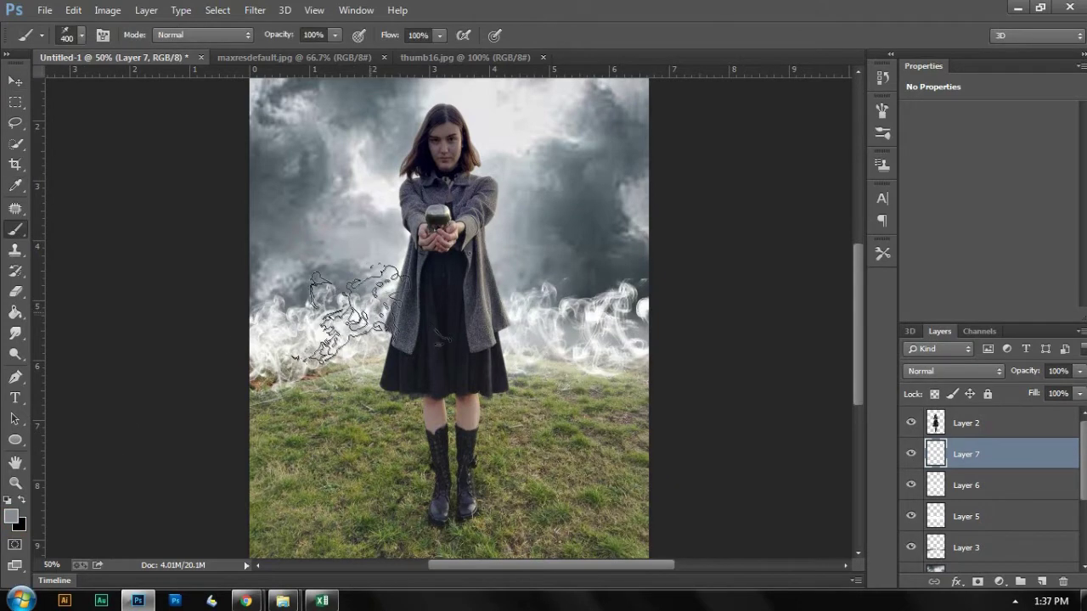
pyautogui.click(447, 342)
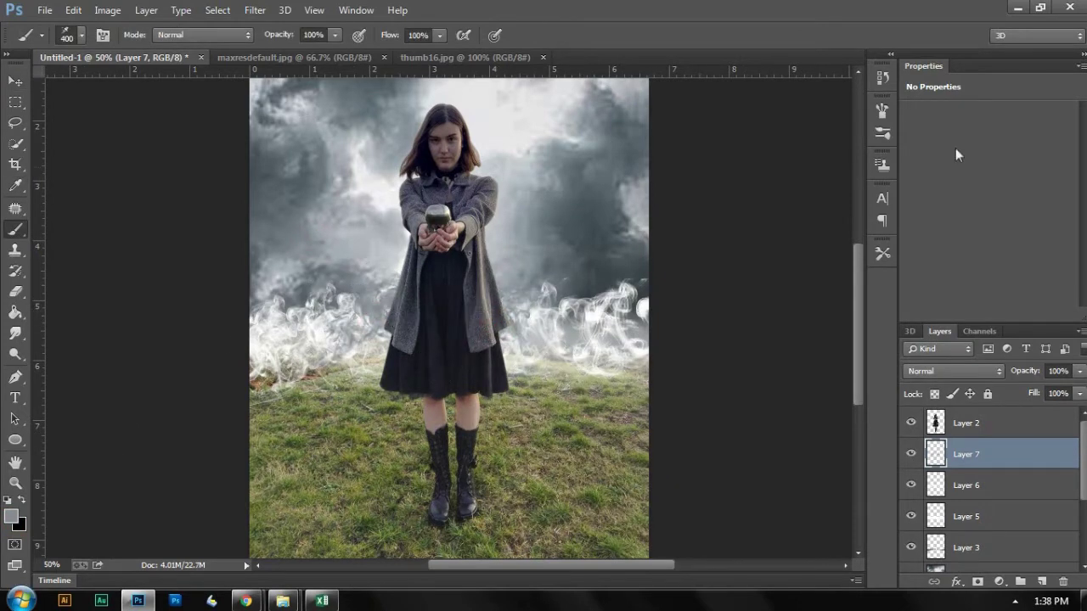
# Step: Rotate the smoke brush tip to 175° and add more gray smoke along the horizon on Layer 7
pyautogui.click(884, 130)
pyautogui.moveTo(849, 316); pyautogui.dragTo(798, 305)
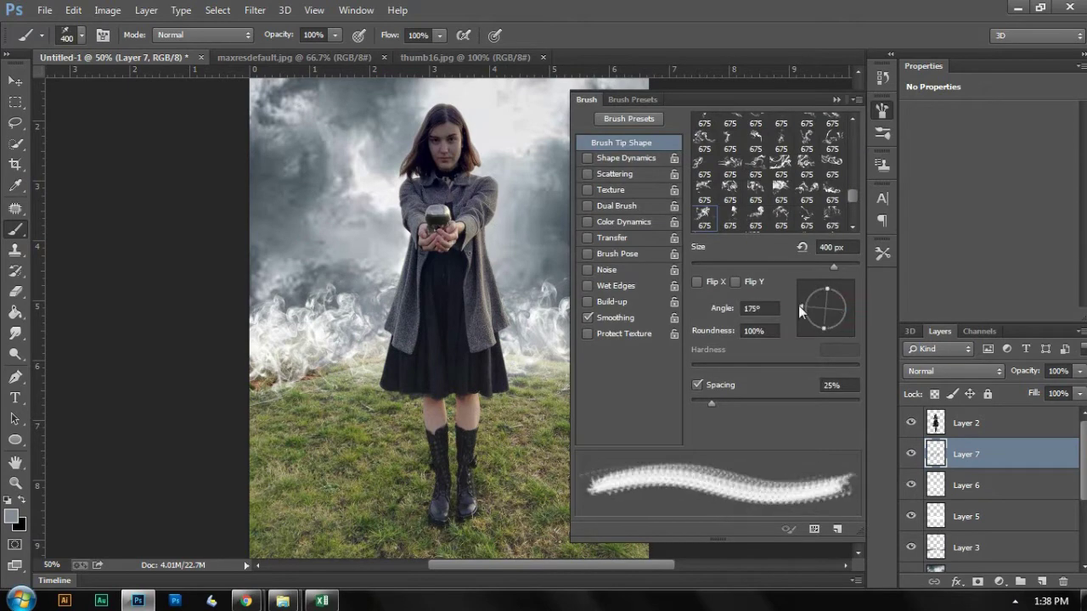
pyautogui.click(836, 101)
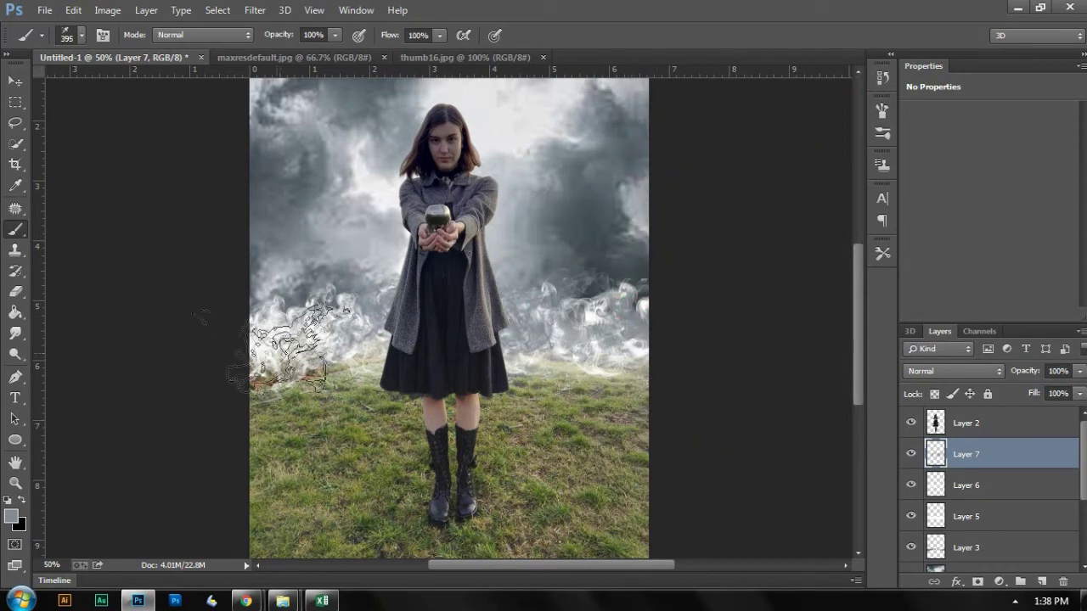
# Step: Soften the gray smoke on Layer 7 with a Gaussian Blur of 3.6 pixels radius
pyautogui.hotkey('ctrl', '-')
pyautogui.hotkey('ctrl', '-')
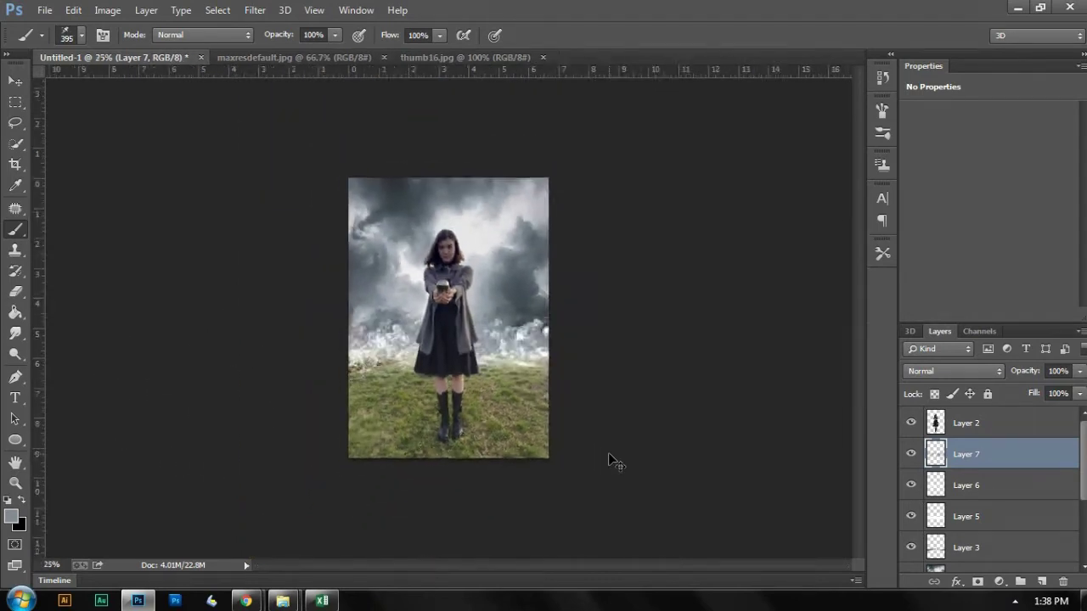
pyautogui.hotkey('ctrl', '+')
pyautogui.click(14, 80)
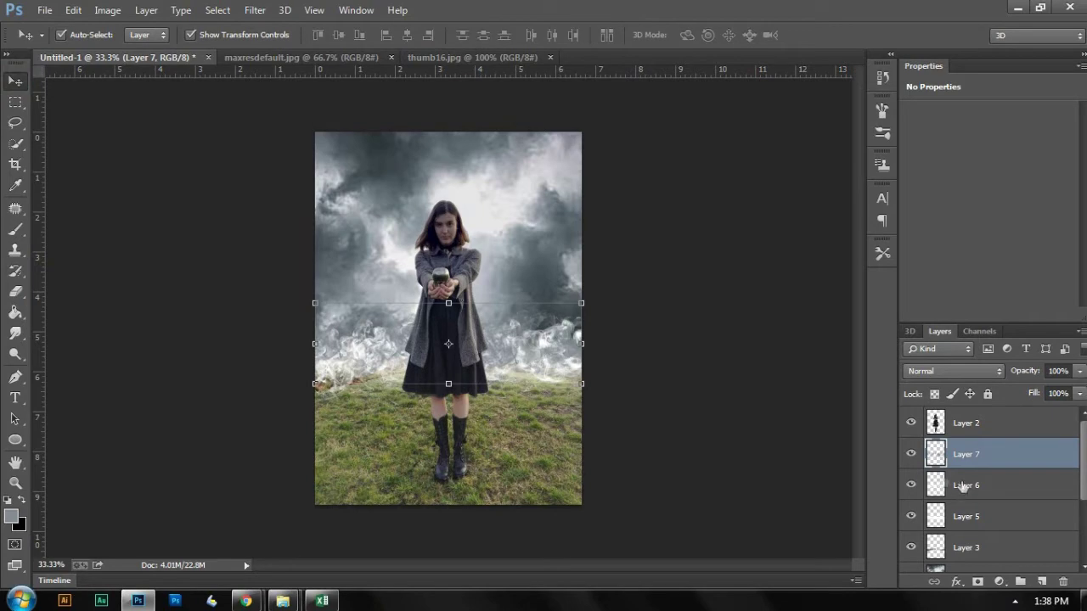
pyautogui.click(254, 11)
pyautogui.moveTo(311, 189)
pyautogui.click(518, 300)
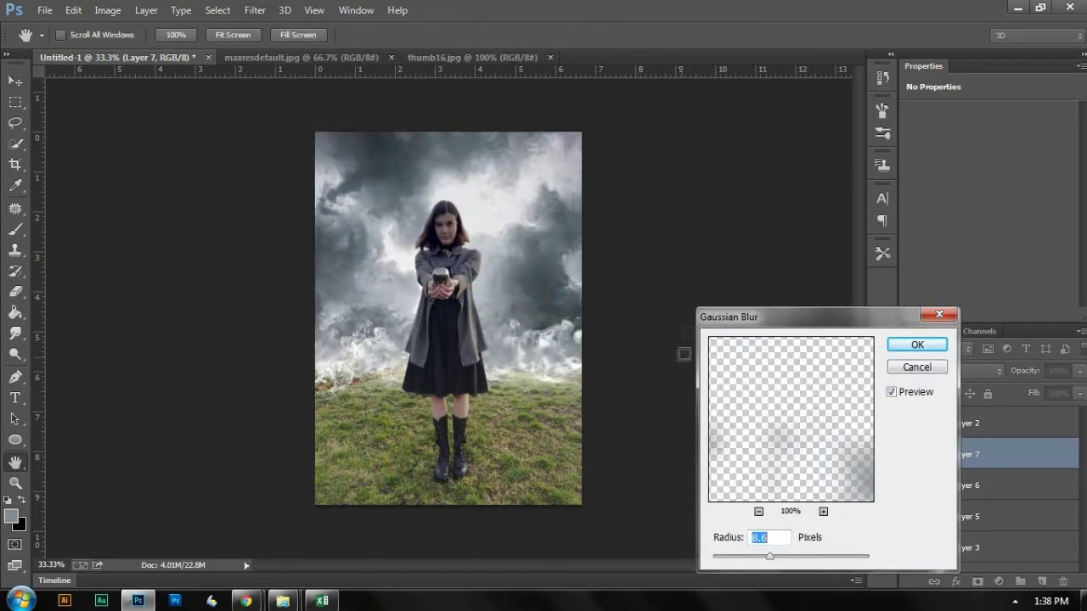
pyautogui.moveTo(771, 559); pyautogui.dragTo(745, 557)
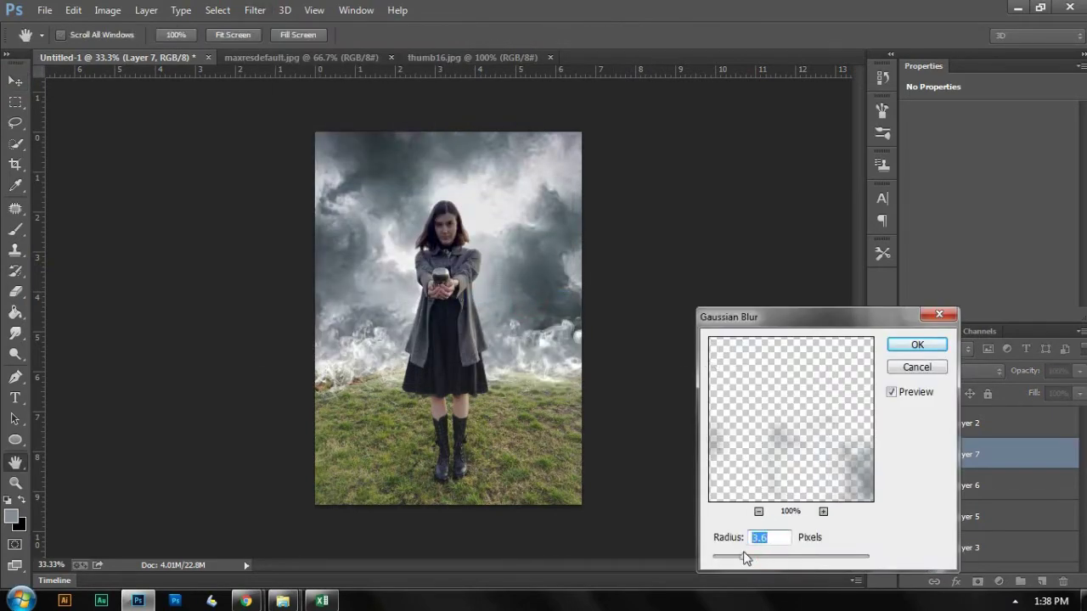
pyautogui.click(917, 345)
# Step: Soften the white smoke on Layer 6 with the same Gaussian Blur and compare the composite with that layer hidden and shown
pyautogui.hotkey('alt', '[')
pyautogui.click(911, 486)
pyautogui.click(911, 486)
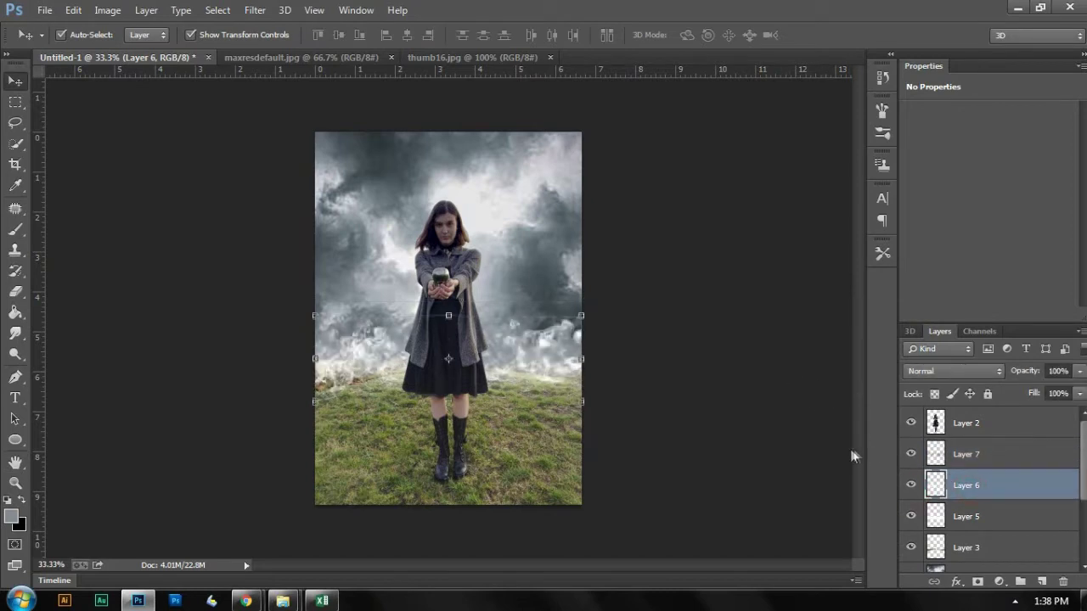
pyautogui.click(686, 372)
pyautogui.click(563, 268)
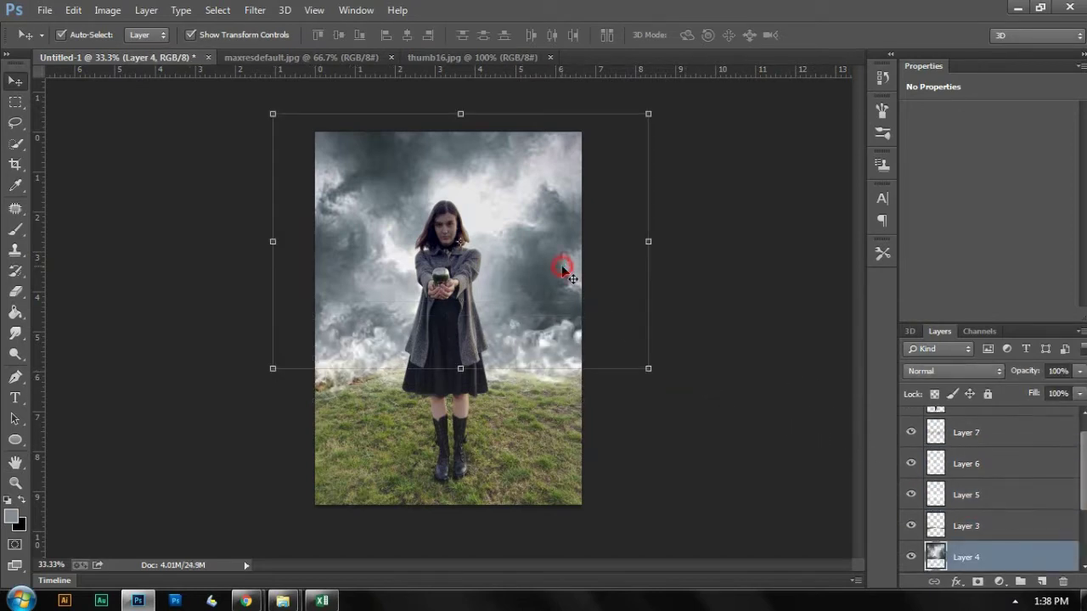
pyautogui.click(719, 285)
pyautogui.hotkey('ctrl', '+')
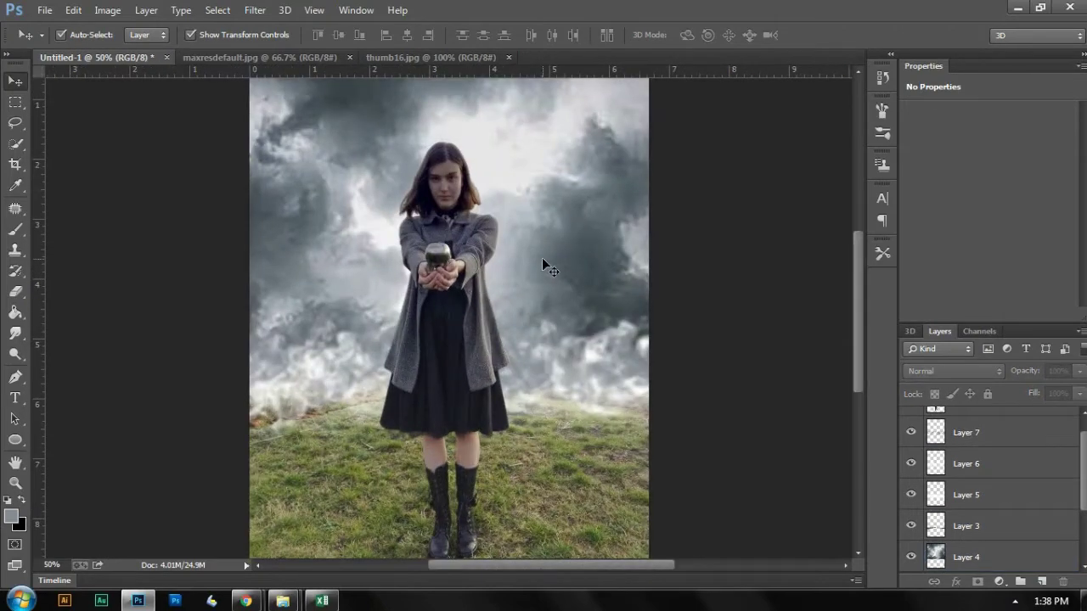
# Step: Try to clean the smoke and fog over the left grass edge on Layer 6 and Layer 5 with a 90 px eraser
pyautogui.click(255, 445)
pyautogui.press('e')
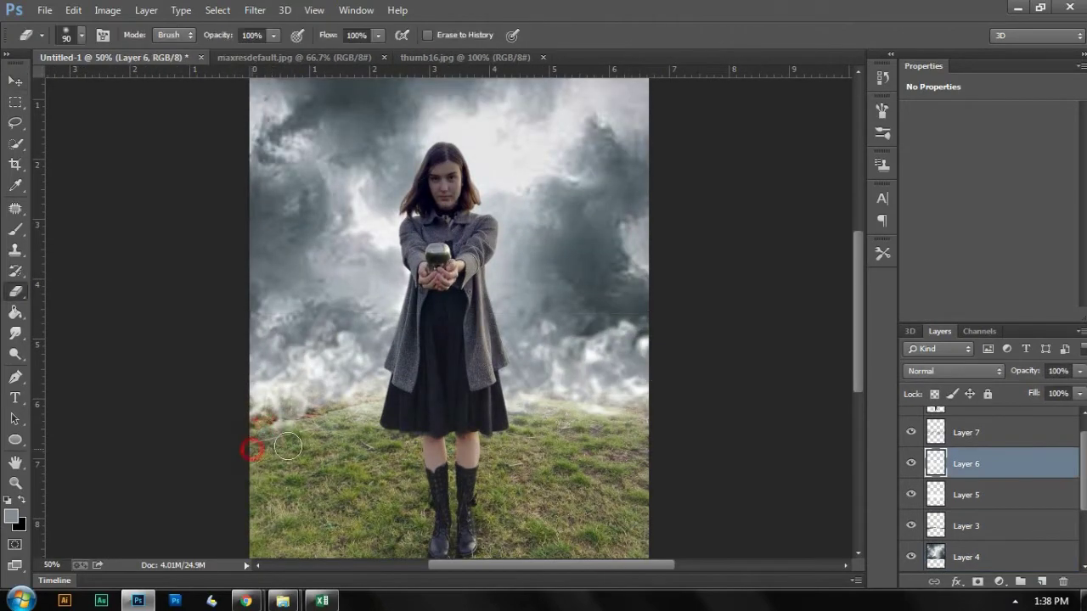
pyautogui.press('v')
pyautogui.hotkey('ctrl', 't')
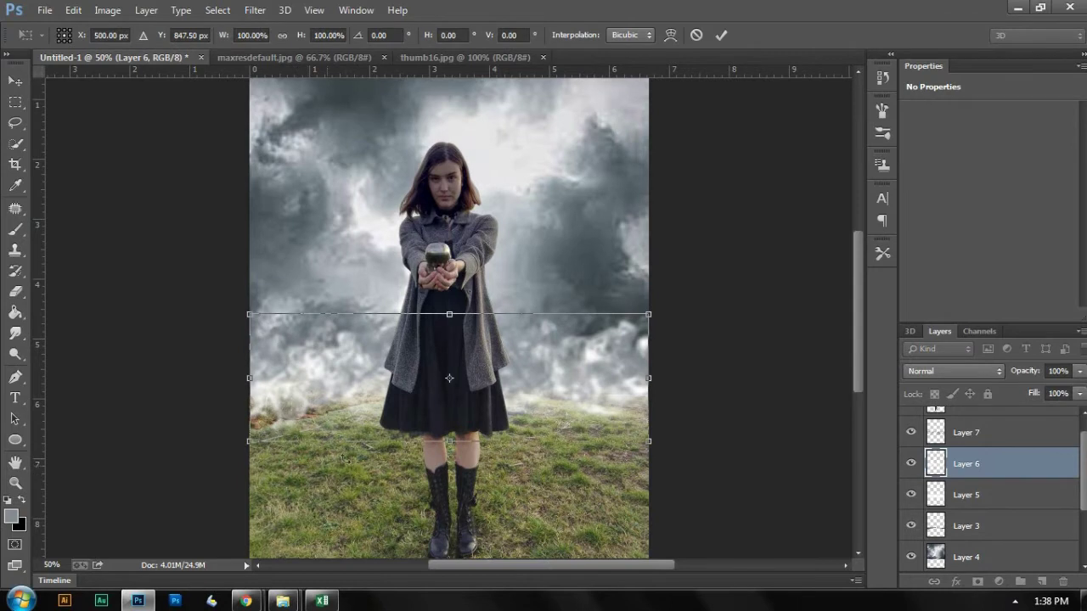
pyautogui.press('Return')
pyautogui.click(976, 495)
pyautogui.press('e')
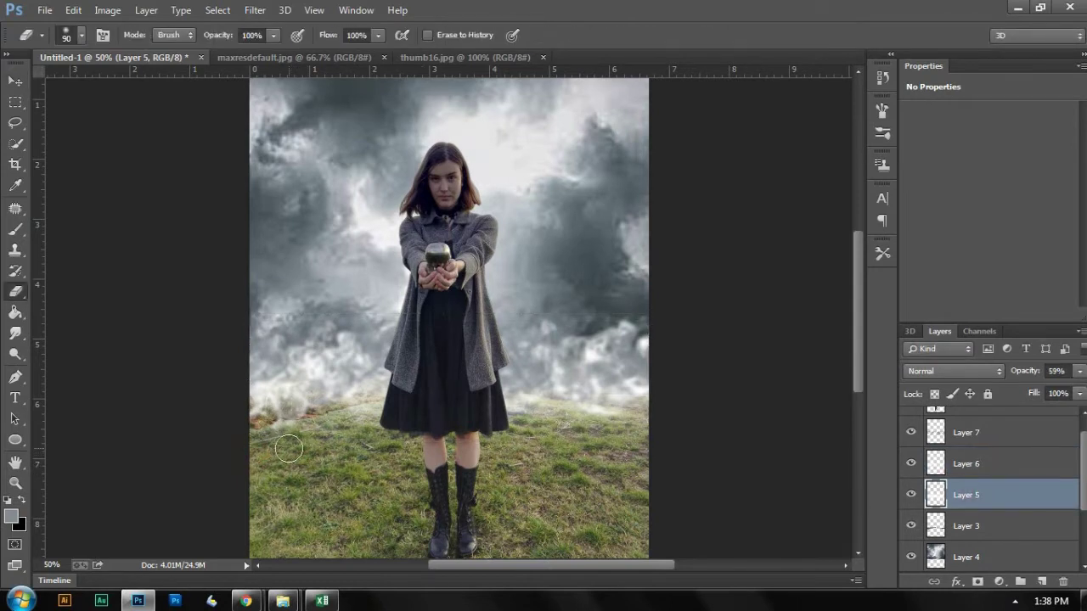
# Step: Select the grass on Layer 1 copy and ready a 50 px Clone Stamp for its upper-left edge
pyautogui.press('v')
pyautogui.click(274, 413)
pyautogui.click(337, 493)
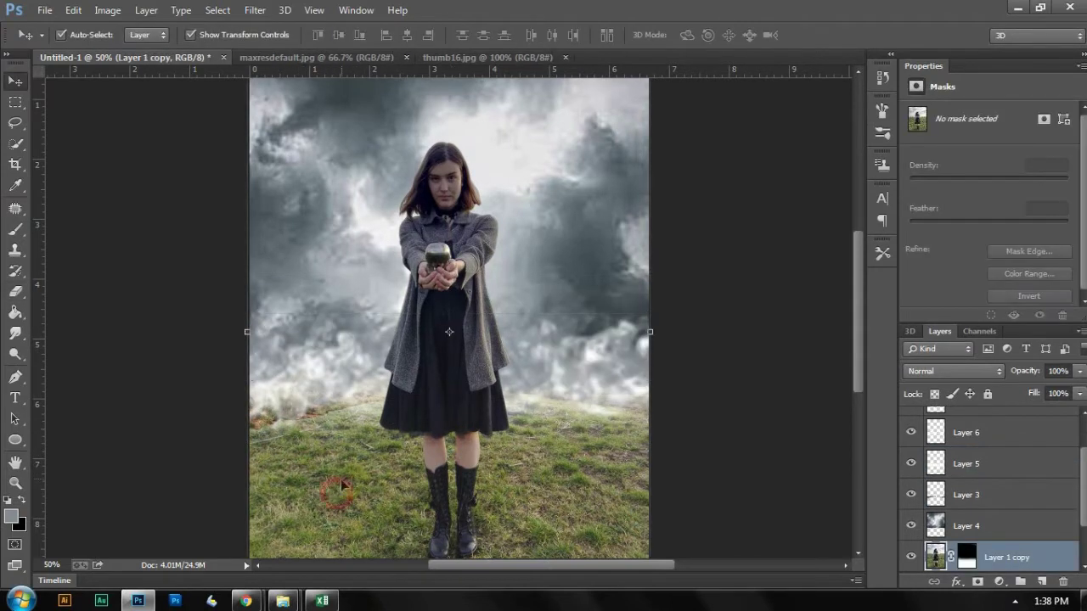
pyautogui.press('s')
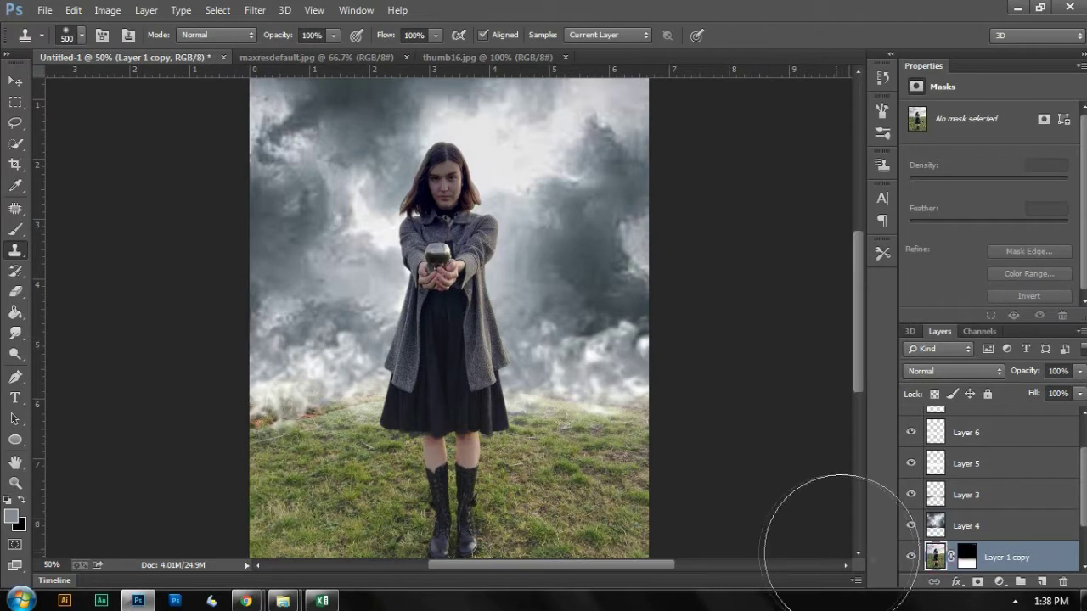
pyautogui.press('[')
pyautogui.press('[')
pyautogui.press('[')
pyautogui.press('[')
pyautogui.press('[')
pyautogui.press('[')
pyautogui.press('[')
pyautogui.press('[')
pyautogui.press('[')
pyautogui.press('[')
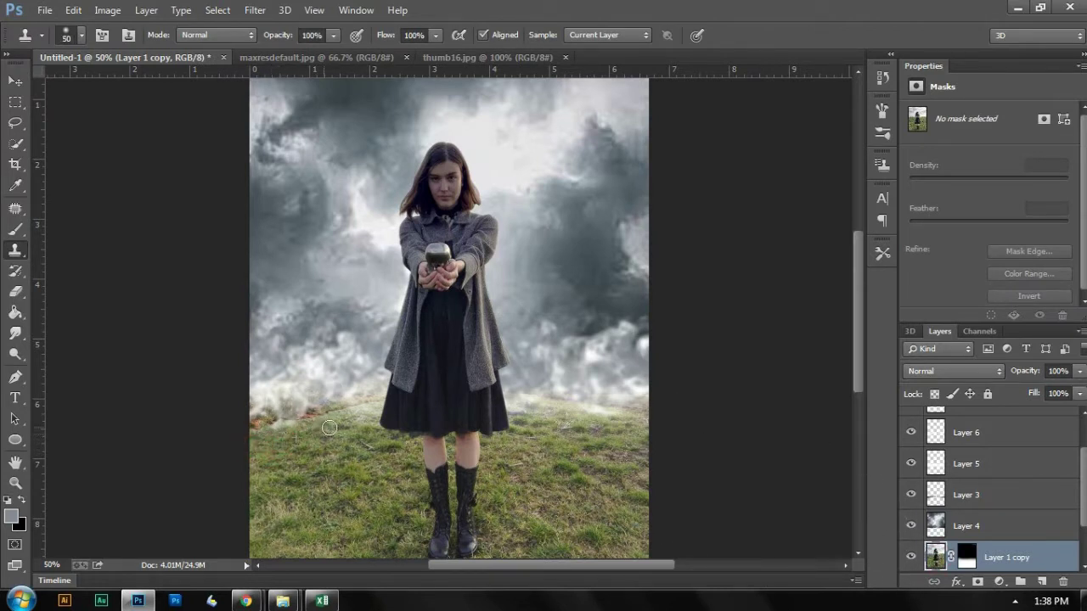
# Step: Deselect all layers and examine how the smoke, grass and clouds blend across the whole composite
pyautogui.hotkey('ctrl', '-')
pyautogui.hotkey('ctrl', '-')
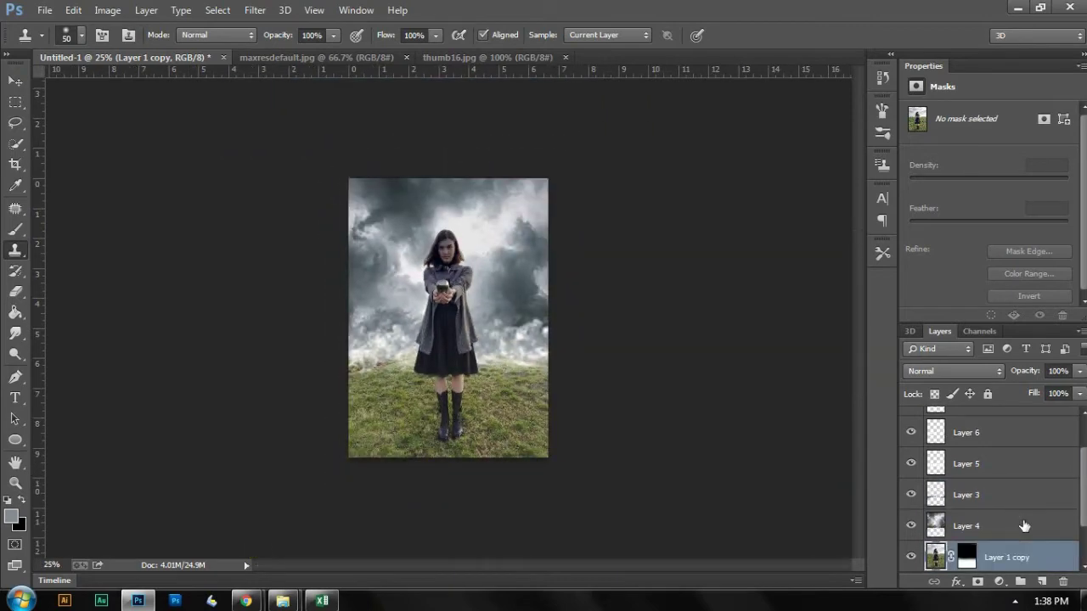
pyautogui.scroll(2, 1006, 520)
pyautogui.click(14, 80)
pyautogui.click(702, 392)
pyautogui.hotkey('ctrl', '+')
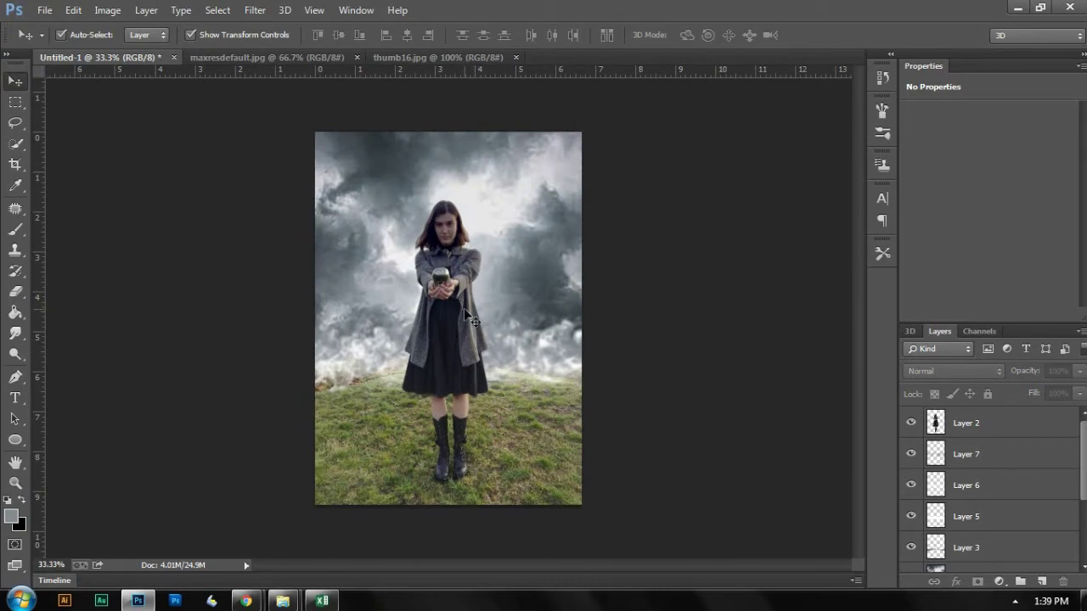
# Step: Apply a Curves adjustment to the woman on Layer 2, lifting the highlights and adding a shadow point
pyautogui.click(461, 316)
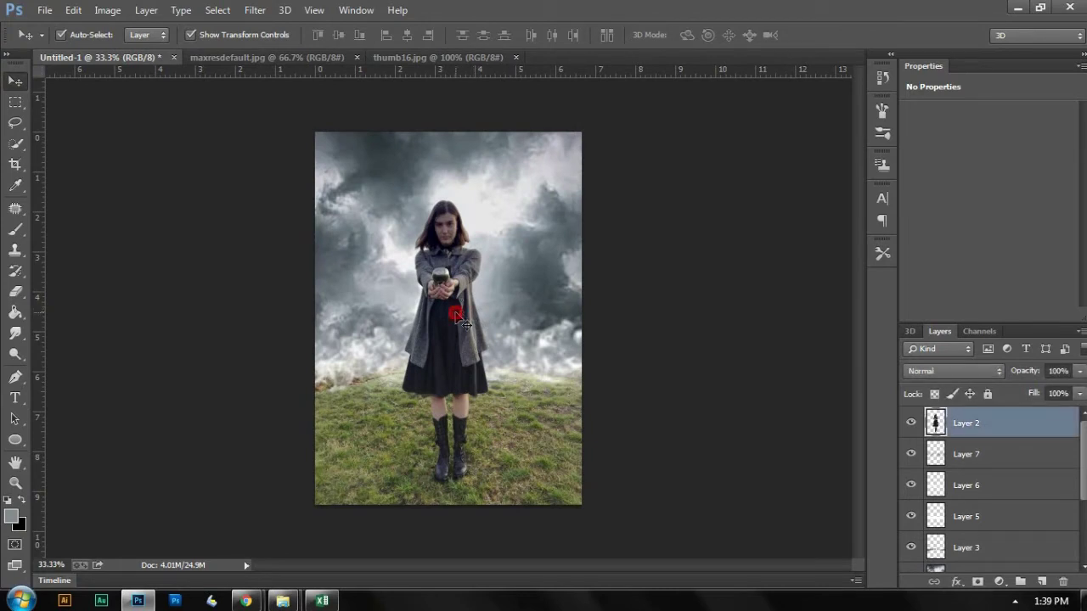
pyautogui.hotkey('ctrl', 'm')
pyautogui.moveTo(877, 303); pyautogui.dragTo(875, 289)
pyautogui.click(763, 407)
pyautogui.press('Return')
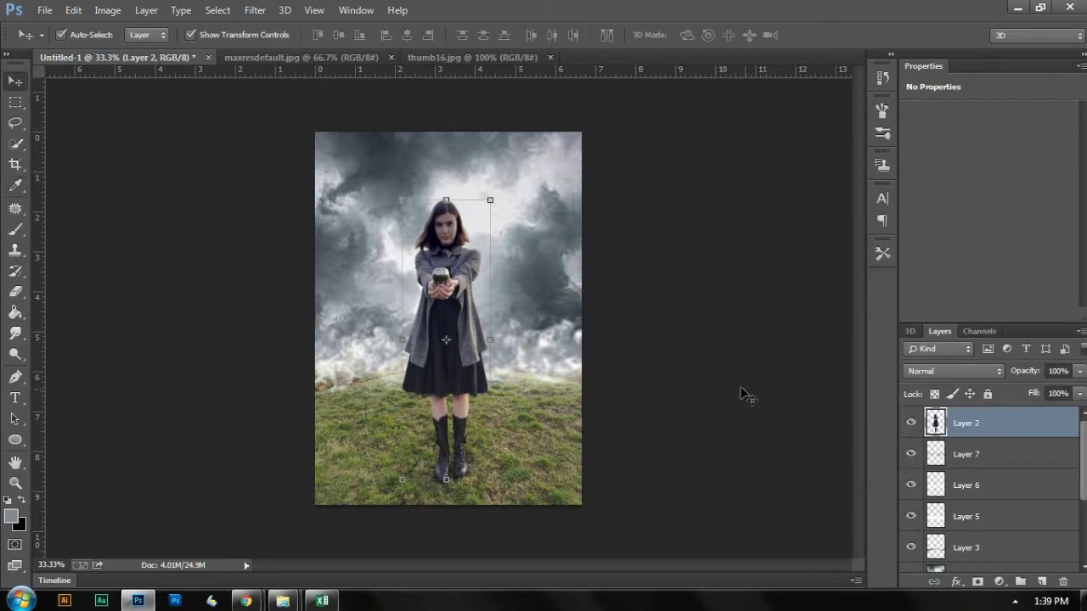
# Step: Strengthen the contrast on Layer 2 with a second Curves adjustment, raising the highlights and setting the shadow point to input 49, output 37
pyautogui.hotkey('ctrl', '+')
pyautogui.hotkey('ctrl', 'm')
pyautogui.moveTo(849, 329); pyautogui.dragTo(850, 322)
pyautogui.moveTo(756, 426); pyautogui.dragTo(756, 430)
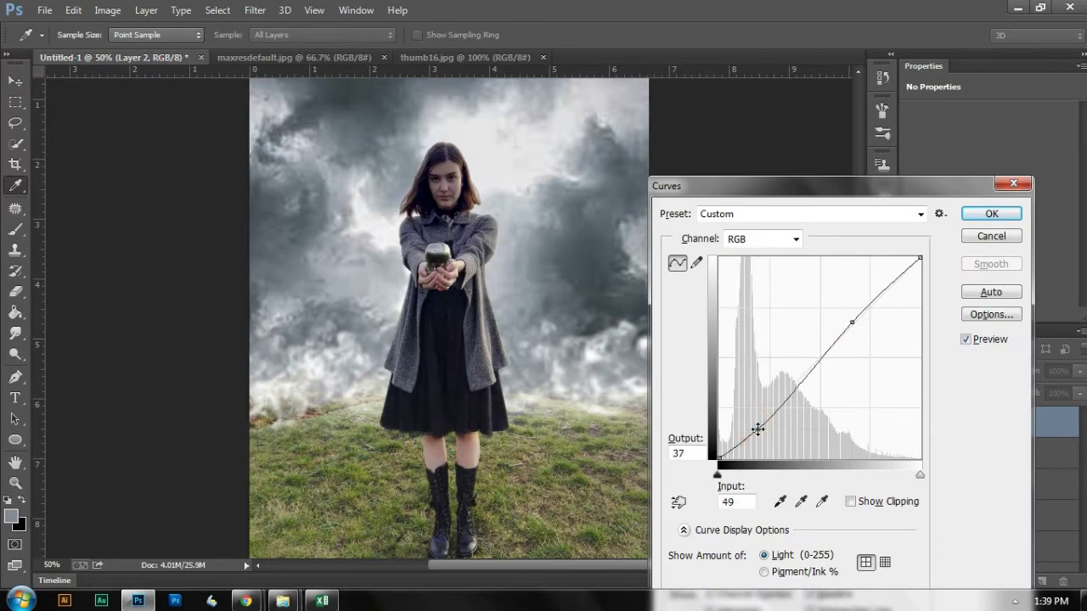
pyautogui.press('Return')
pyautogui.hotkey('ctrl', '-')
pyautogui.hotkey('ctrl', '-')
pyautogui.hotkey('ctrl', '+')
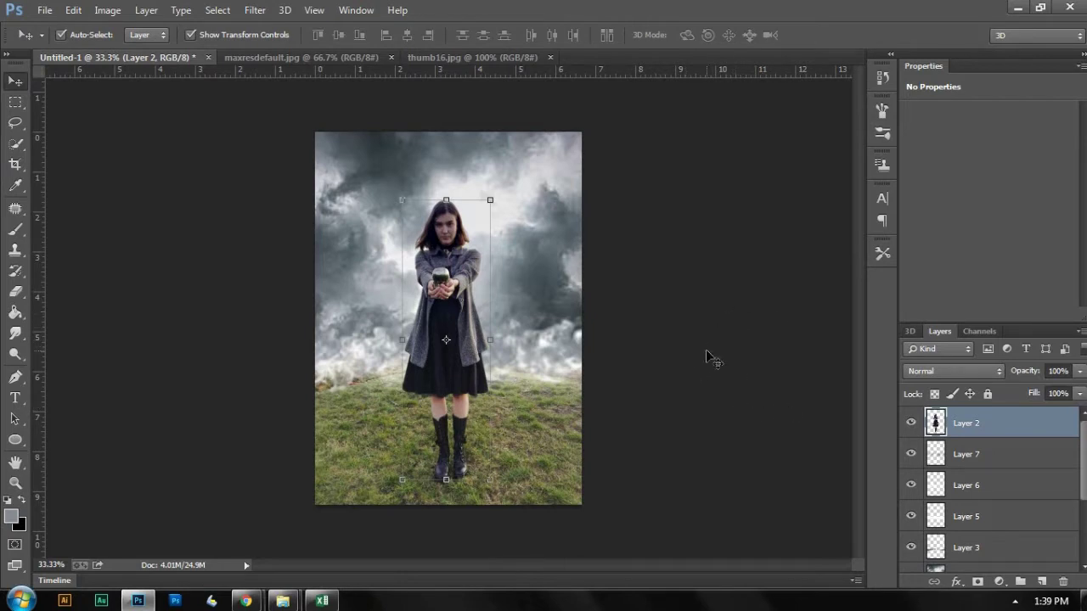
# Step: Group Layer 7 down through Layer 4 and compare the composite with the group hidden and shown
pyautogui.click(976, 454)
pyautogui.scroll(-2, 980, 476)
pyautogui.keyDown('shift'); pyautogui.click(989, 518); pyautogui.keyUp('shift')
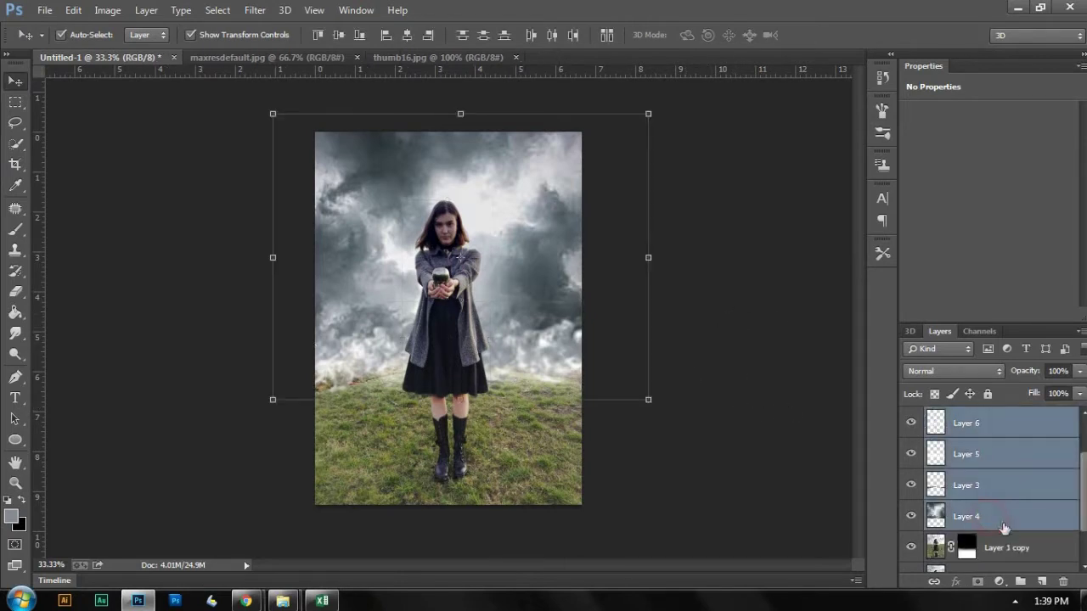
pyautogui.hotkey('ctrl', 'g')
pyautogui.click(911, 447)
pyautogui.click(911, 447)
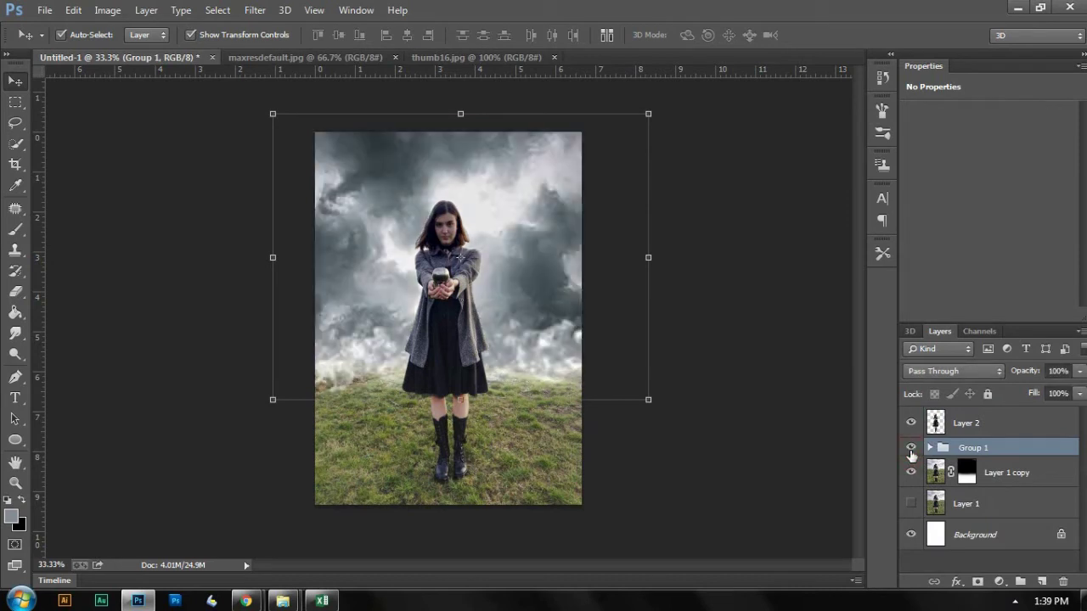
pyautogui.click(703, 403)
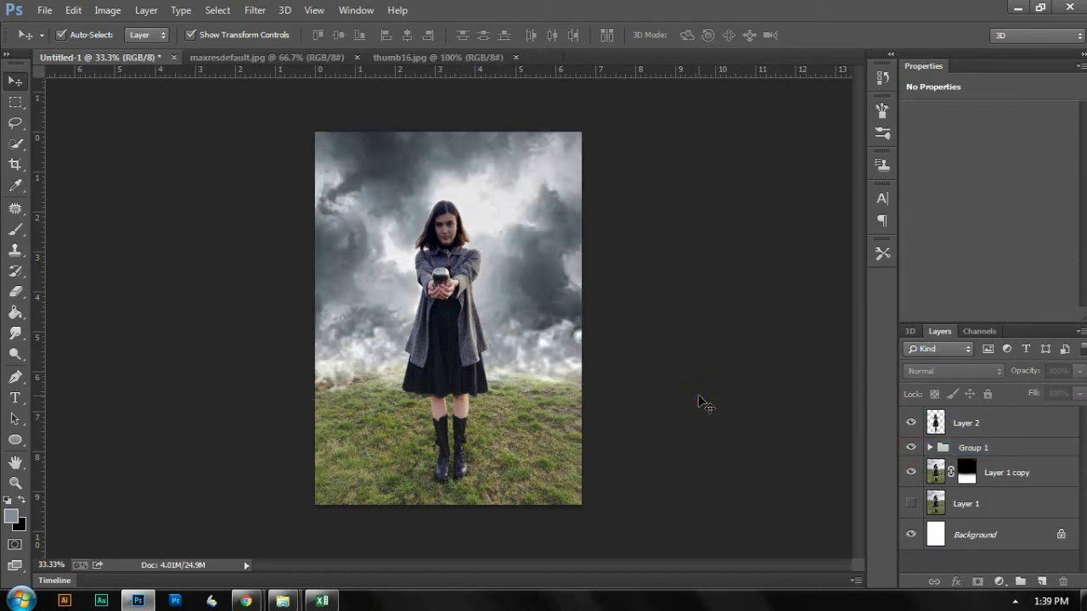
# Step: Compare the composite with Layer 6 hidden and shown, and lower that smoke layer's opacity
pyautogui.click(537, 376)
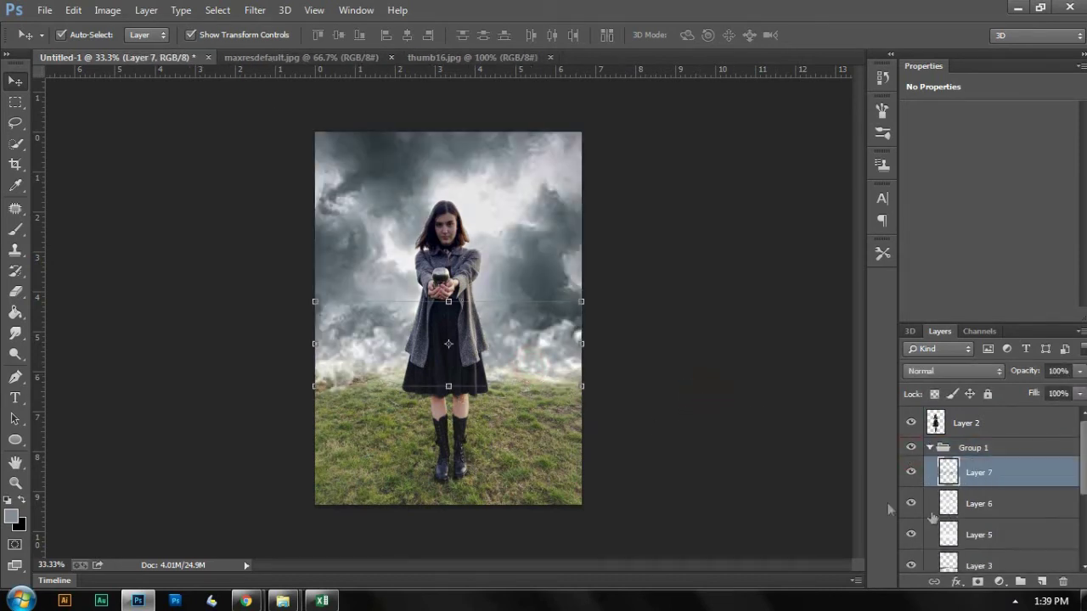
pyautogui.click(958, 503)
pyautogui.click(913, 504)
pyautogui.click(913, 505)
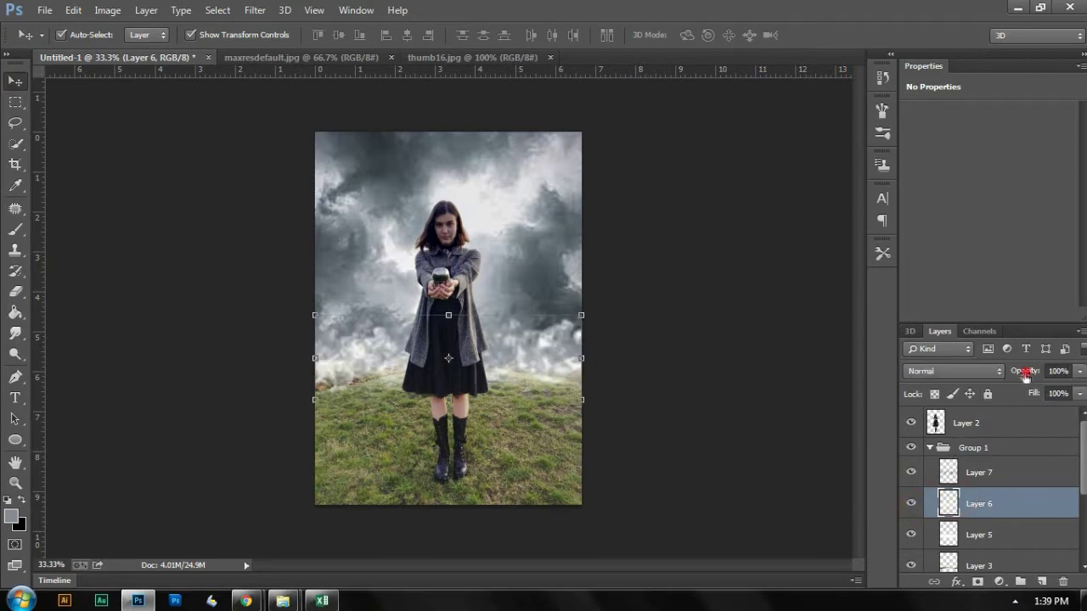
pyautogui.moveTo(1025, 374); pyautogui.dragTo(1006, 377)
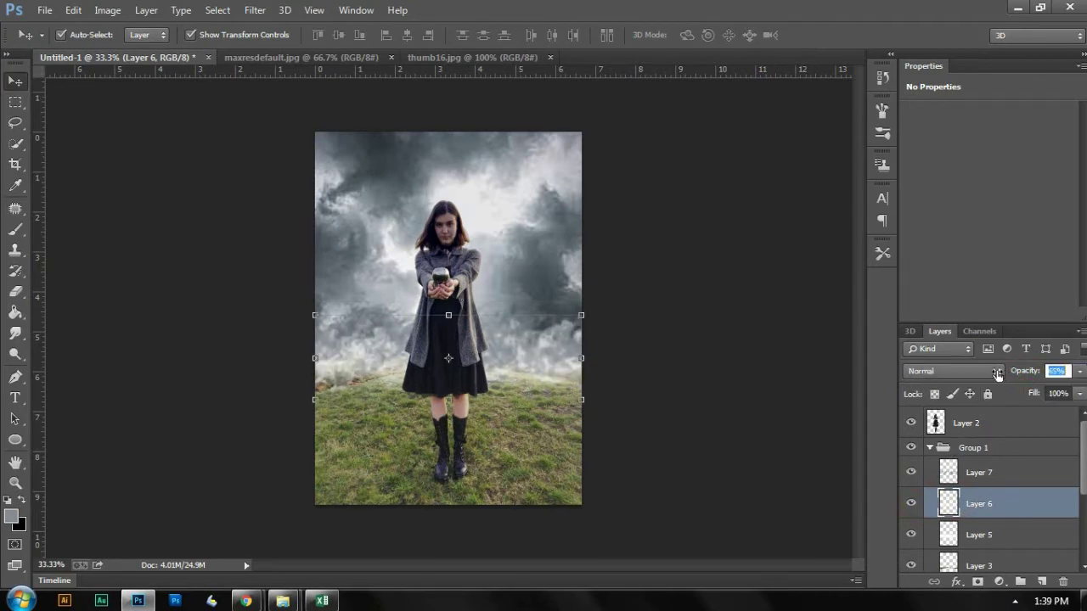
pyautogui.click(661, 376)
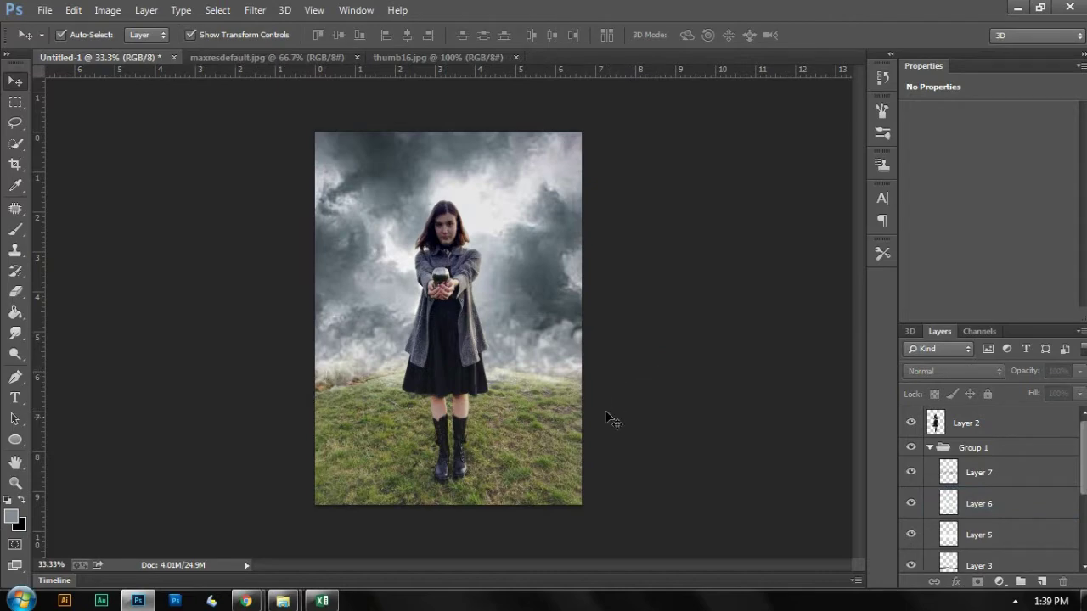
# Step: Add a new layer directly above the cloud image on Layer 4 and set the foreground colour to white
pyautogui.click(520, 286)
pyautogui.hotkey('ctrl', 'shift', 'n')
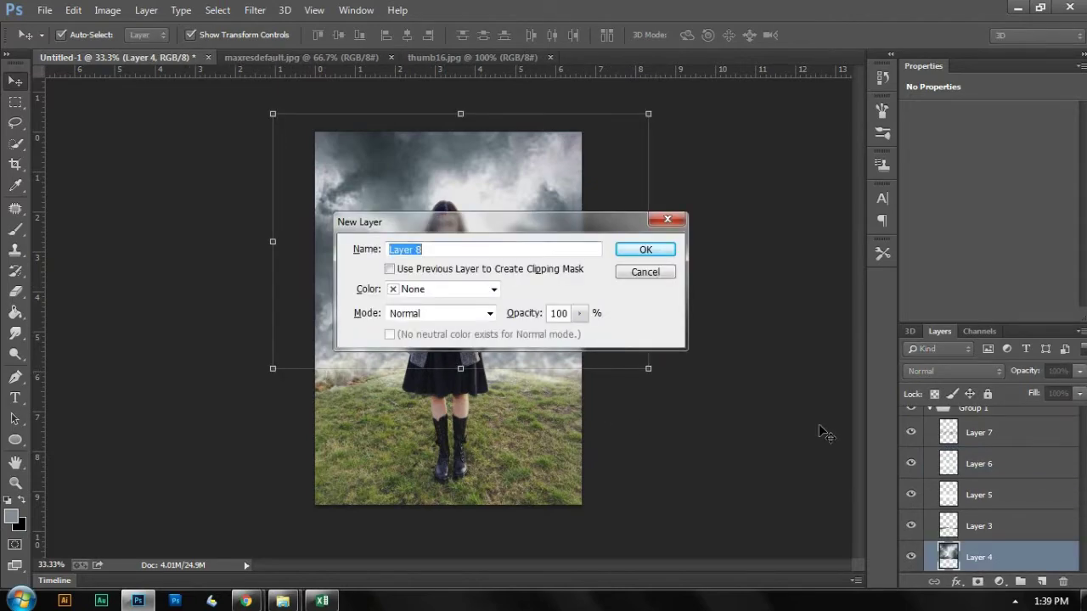
pyautogui.press('Return')
pyautogui.click(11, 516)
pyautogui.moveTo(574, 399); pyautogui.dragTo(209, 198)
pyautogui.press('Return')
# Step: Choose a soft round brush with 0% hardness and enable Transfer in its brush settings
pyautogui.press('b')
pyautogui.click(73, 35)
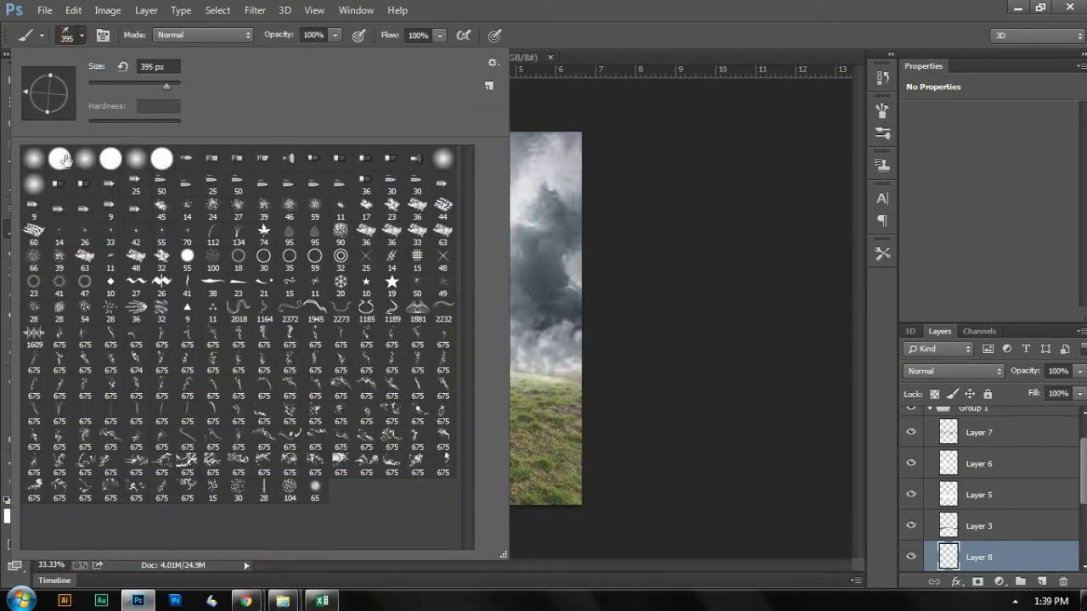
pyautogui.doubleClick(82, 160)
pyautogui.click(882, 197)
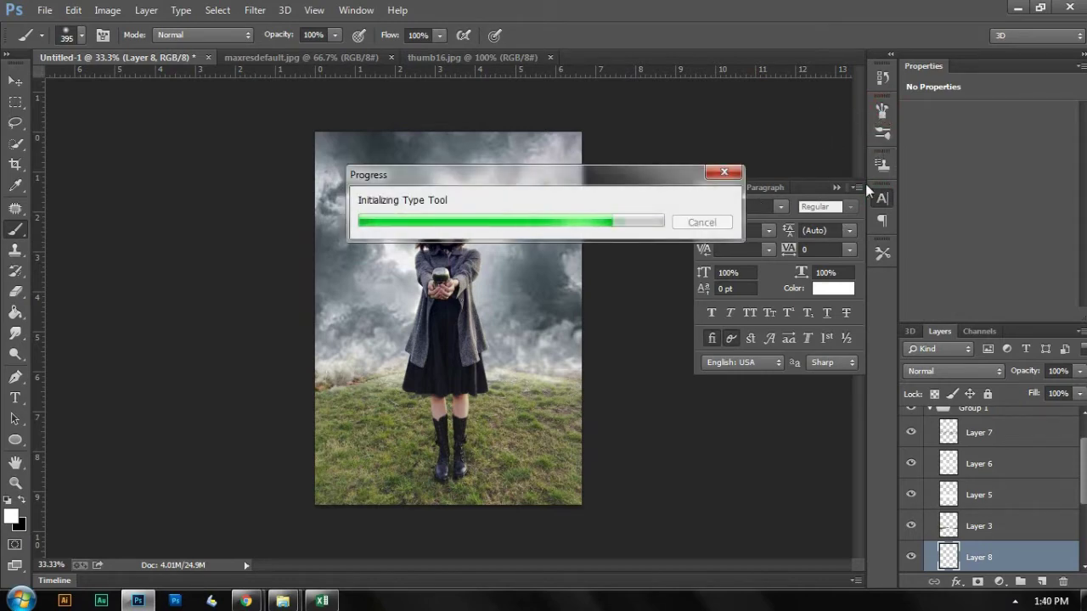
pyautogui.click(883, 196)
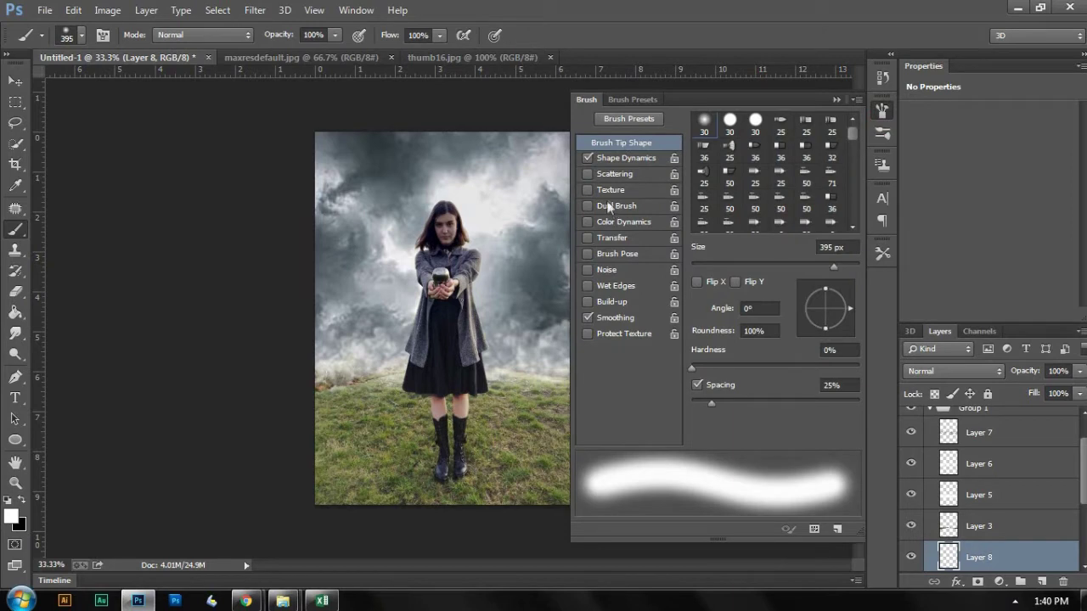
pyautogui.click(613, 239)
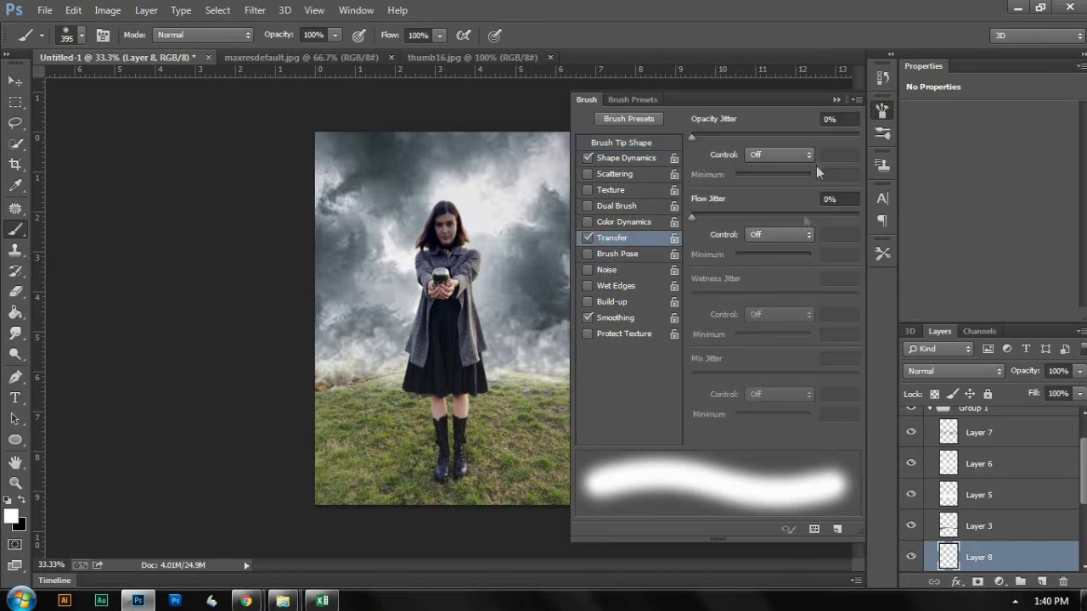
pyautogui.click(837, 100)
# Step: Try a white glow behind the woman with one dab of a 700 px soft brush, and undo it
pyautogui.press(']')
pyautogui.press(']')
pyautogui.press(']')
pyautogui.press(']')
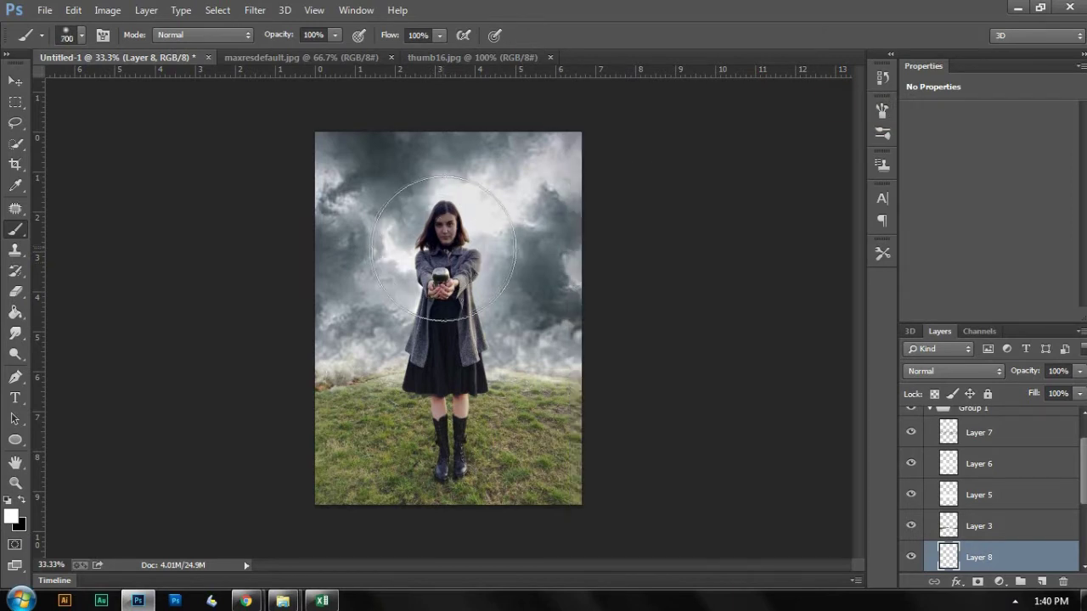
pyautogui.click(445, 249)
pyautogui.hotkey('ctrl', 'z')
pyautogui.press('[')
pyautogui.press('[')
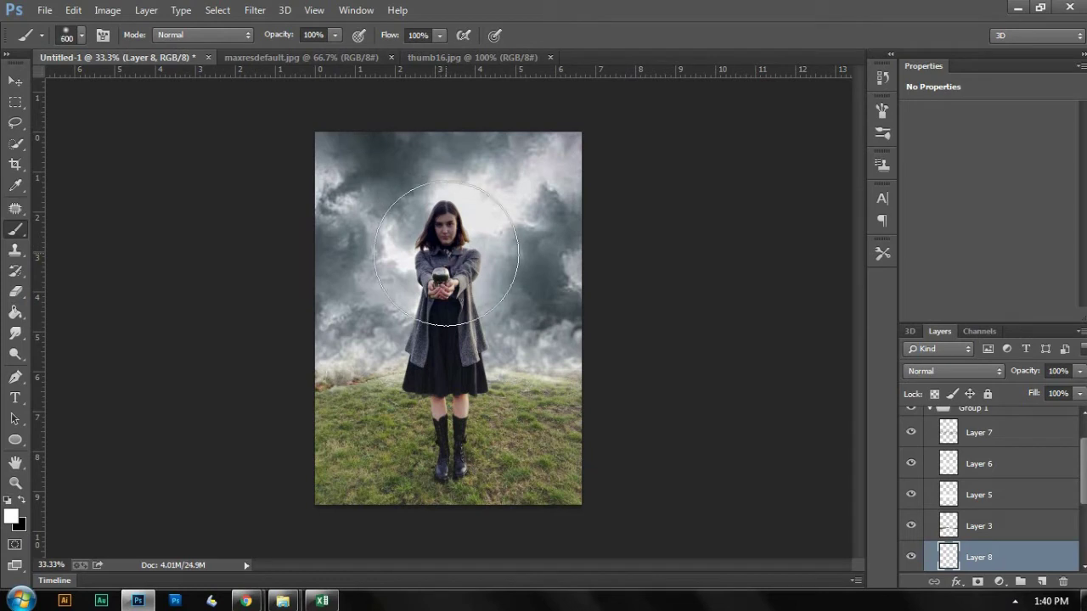
# Step: Paint a soft white glow behind the woman's upper body on Layer 8 with an 800 px brush
pyautogui.press(']')
pyautogui.press(']')
pyautogui.press(']')
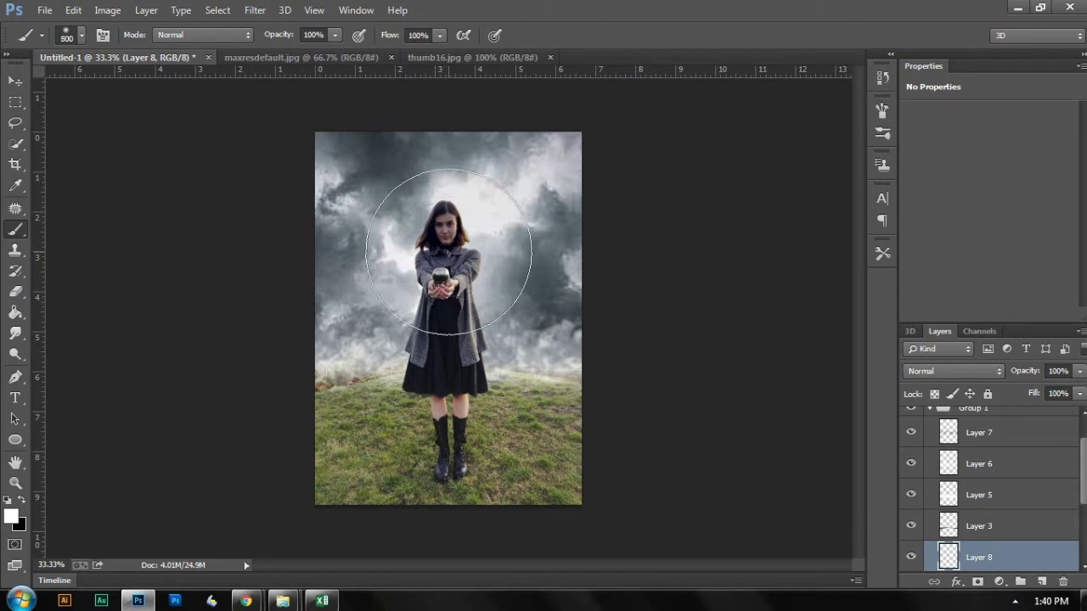
pyautogui.click(445, 248)
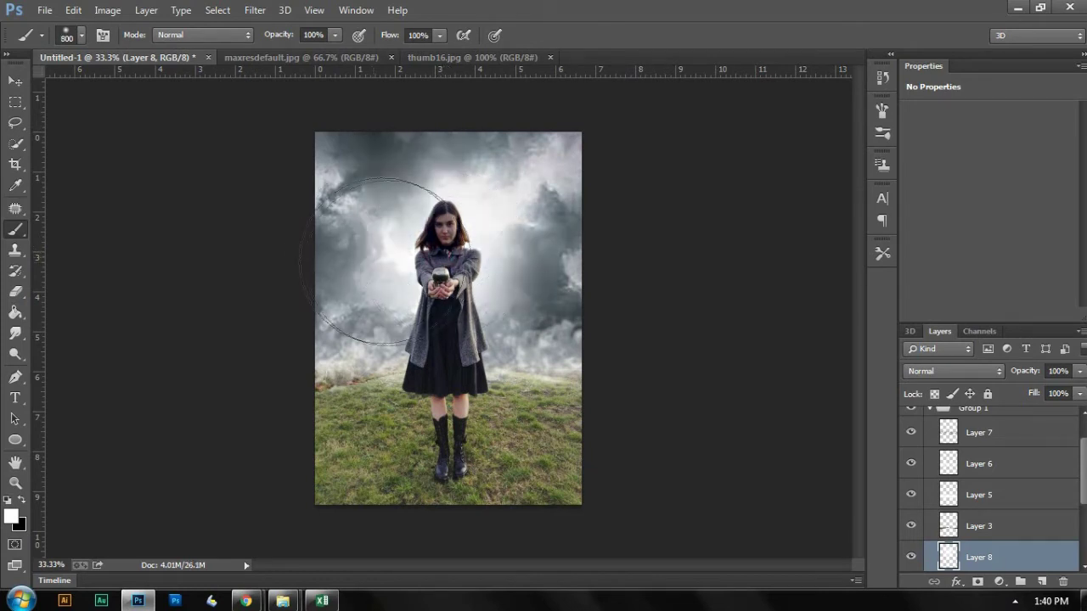
pyautogui.moveTo(407, 323); pyautogui.dragTo(450, 289)
pyautogui.press('[')
pyautogui.press('[')
pyautogui.press('[')
pyautogui.press('[')
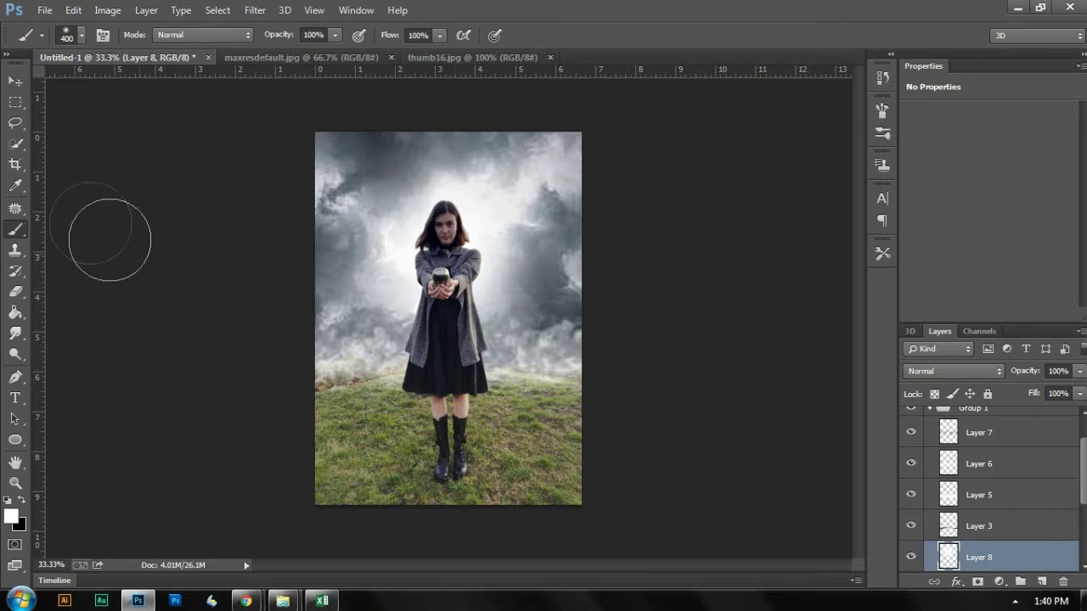
pyautogui.click(15, 81)
pyautogui.click(116, 135)
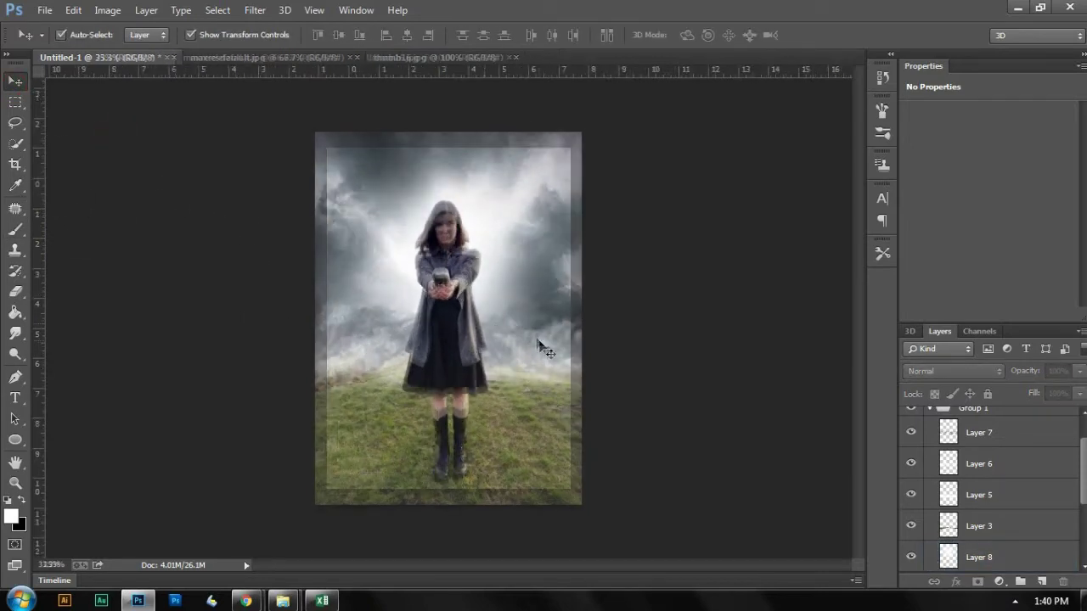
# Step: Add a new layer above Layer 8 and choose a 675 px smoke brush
pyautogui.click(539, 249)
pyautogui.hotkey('ctrl', 'shift', 'n')
pyautogui.press('Return')
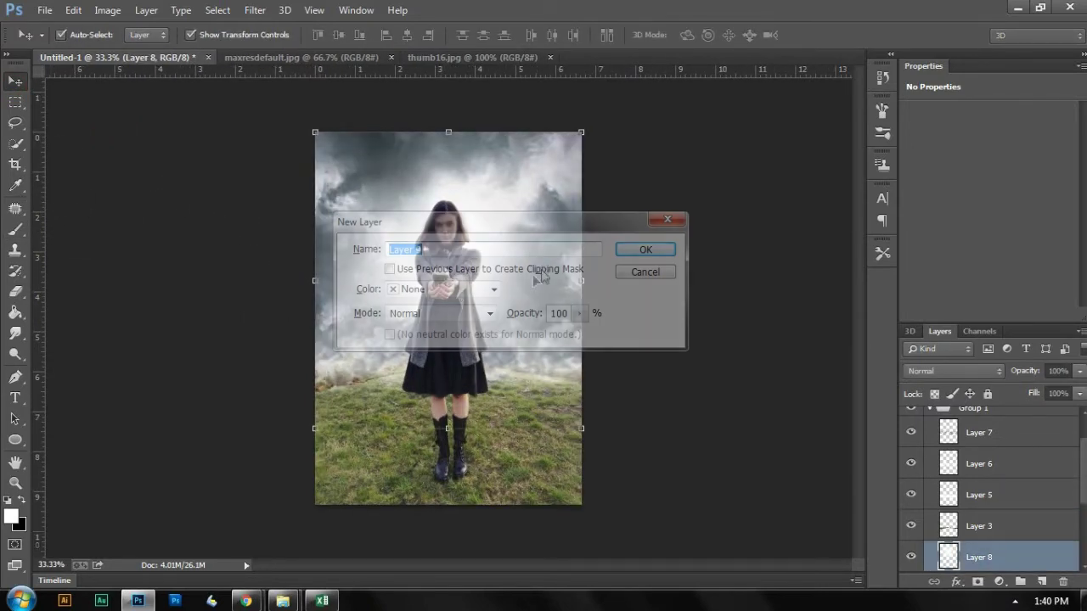
pyautogui.press('b')
pyautogui.click(76, 35)
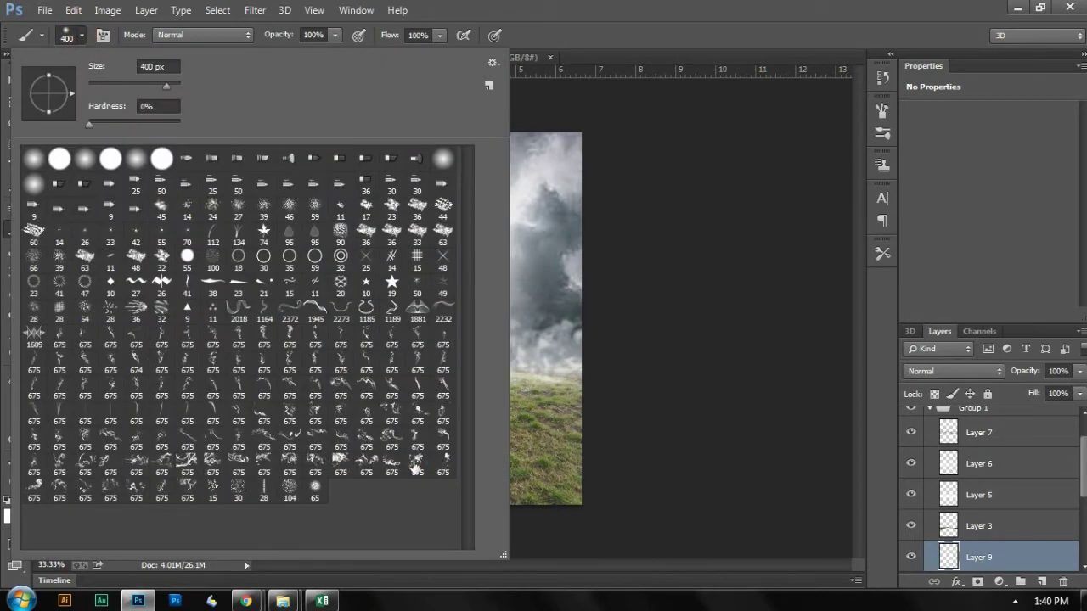
pyautogui.doubleClick(415, 466)
# Step: Test a white smoke stamp, undo it, and stamp smoke around the woman in a light grey sampled from the clouds
pyautogui.click(365, 246)
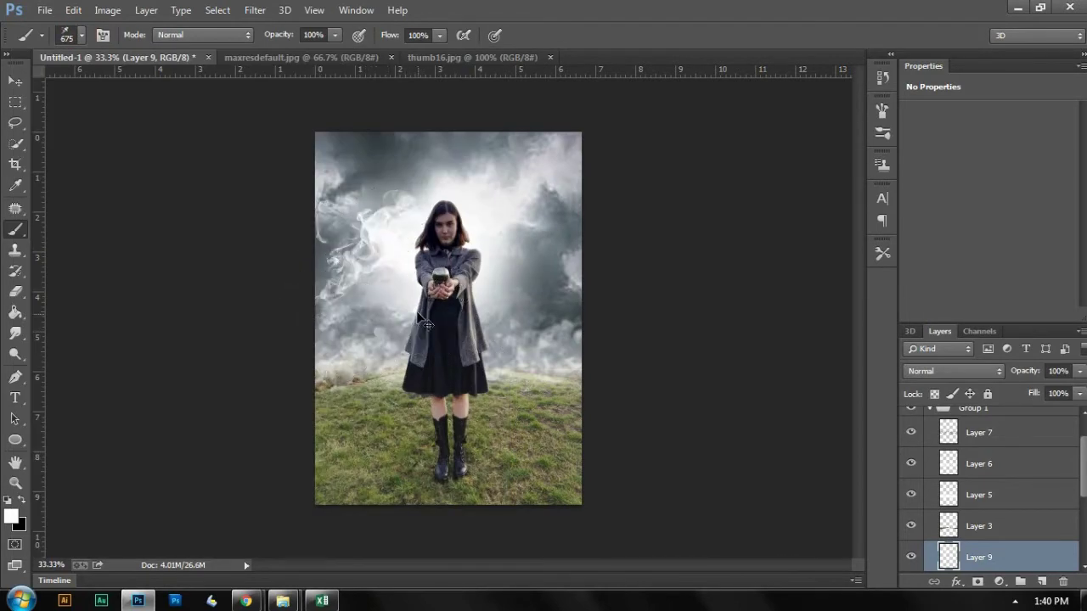
pyautogui.hotkey('ctrl', 'z')
pyautogui.click(11, 517)
pyautogui.click(346, 200)
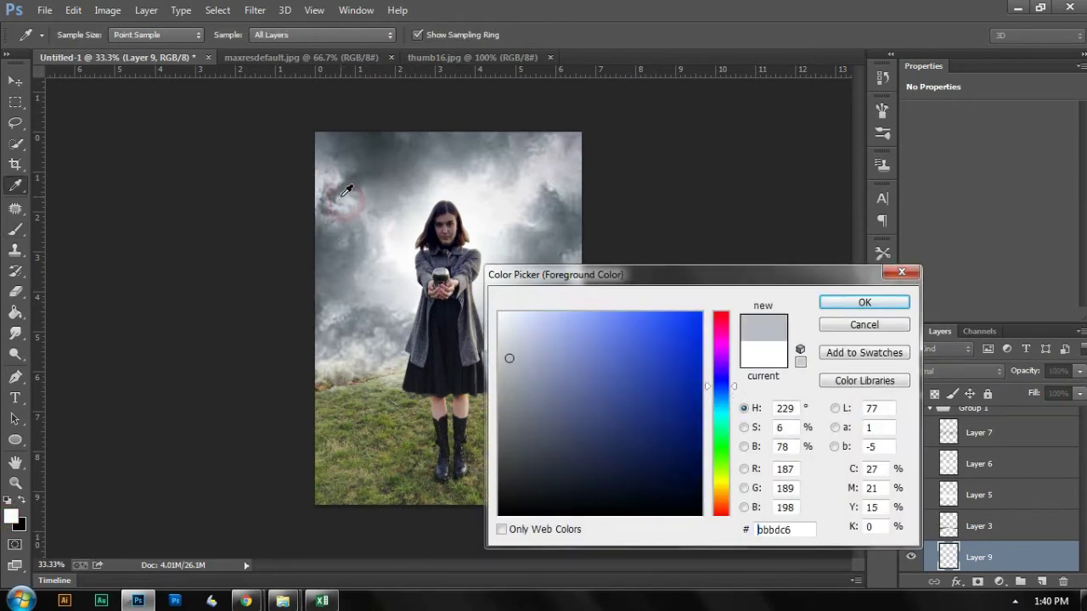
pyautogui.press('Return')
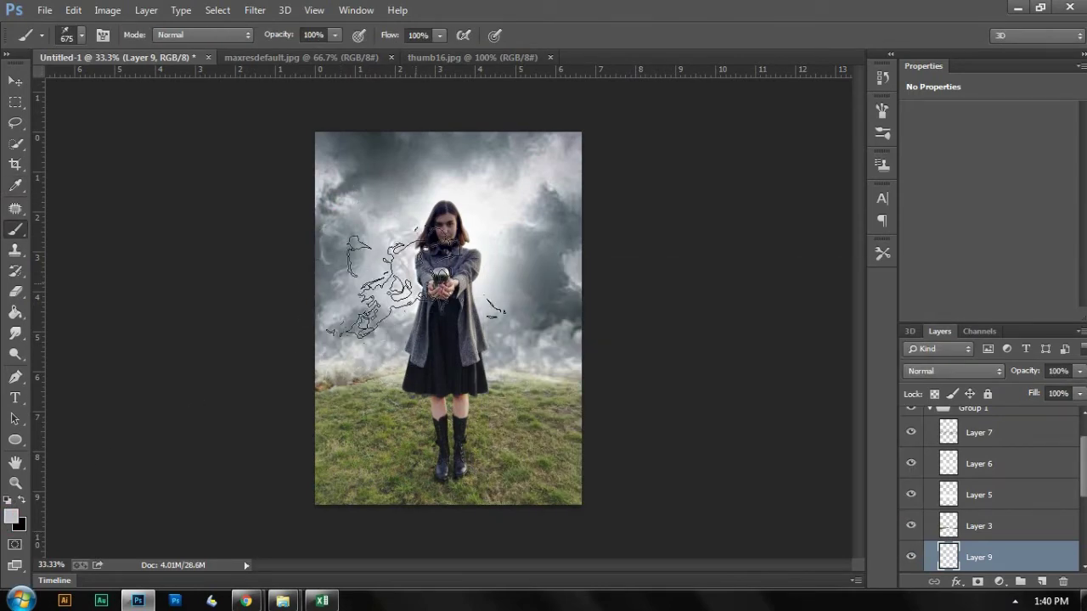
pyautogui.click(400, 267)
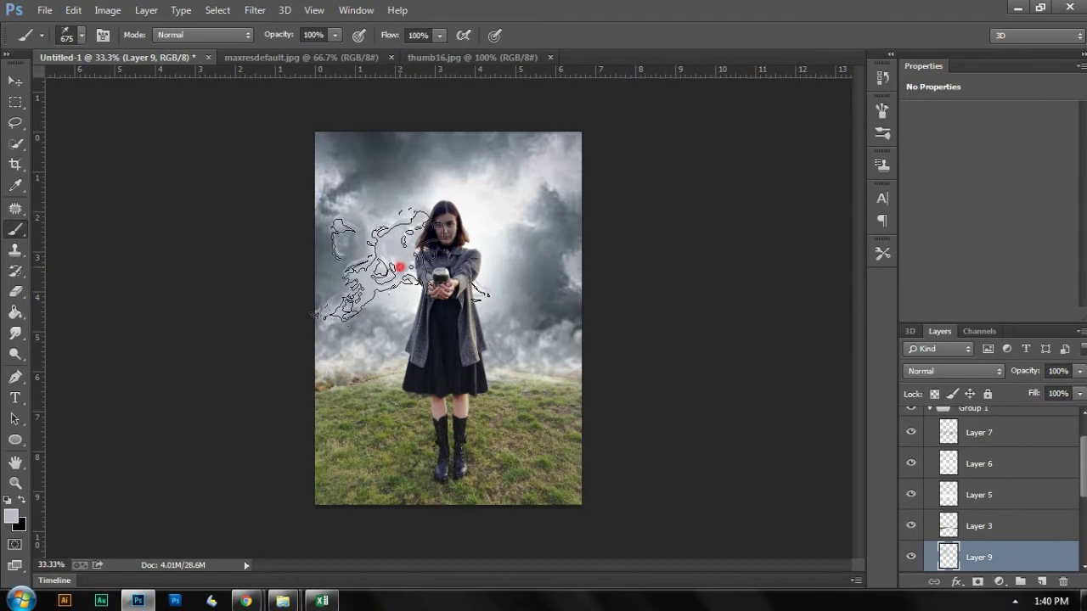
pyautogui.click(471, 256)
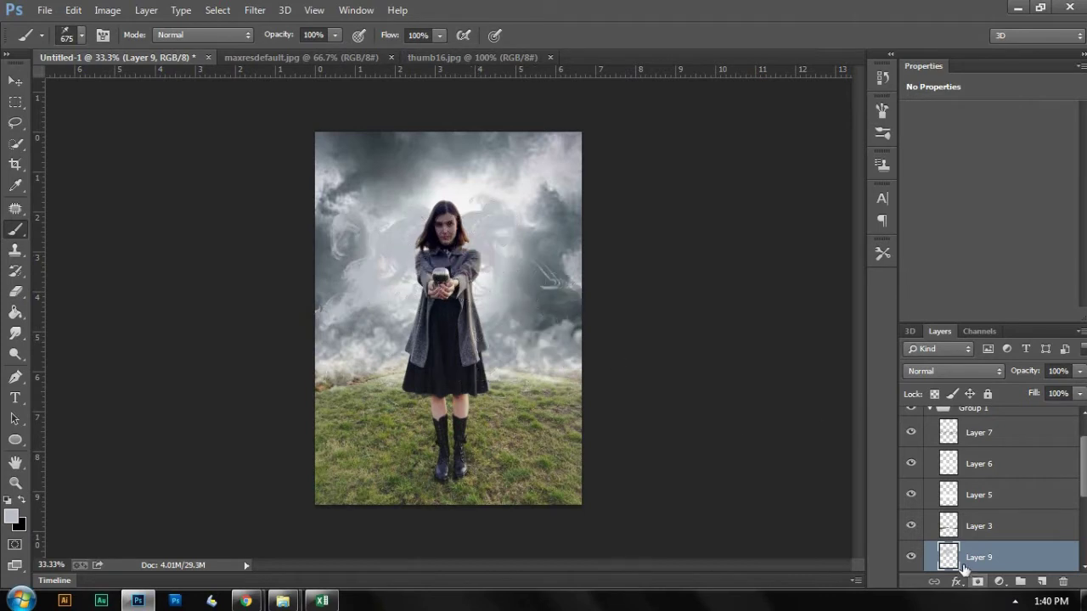
# Step: Move Layer 9 below Layer 8 and stamp another 675 px puff of grey smoke in the sky right of the woman
pyautogui.scroll(-2, 1007, 512)
pyautogui.moveTo(1007, 507); pyautogui.dragTo(1002, 533)
pyautogui.click(516, 238)
pyautogui.hotkey('ctrl', 'z')
pyautogui.click(512, 250)
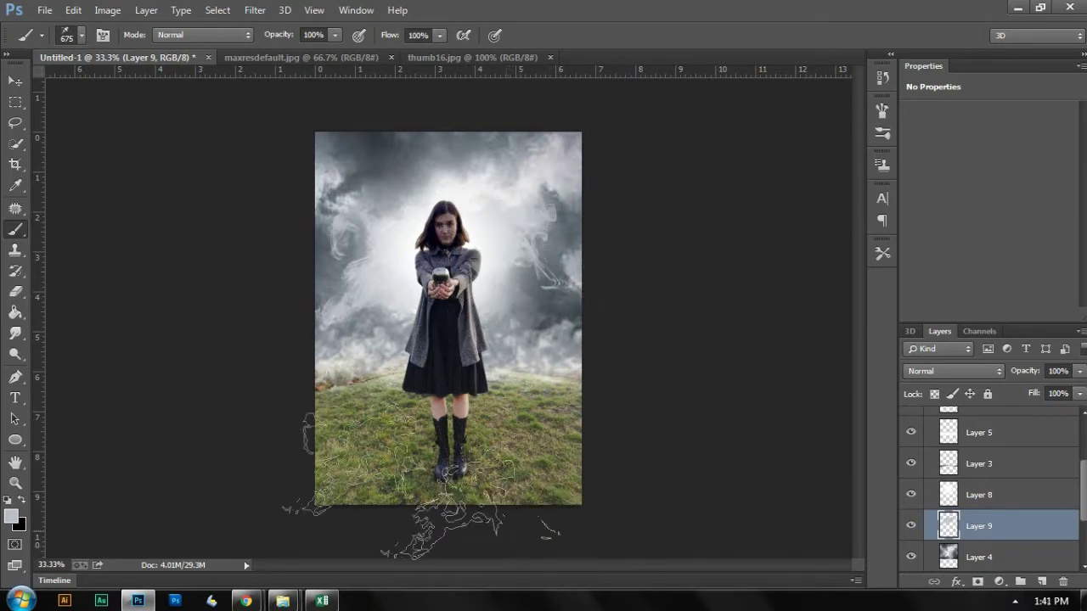
pyautogui.press('v')
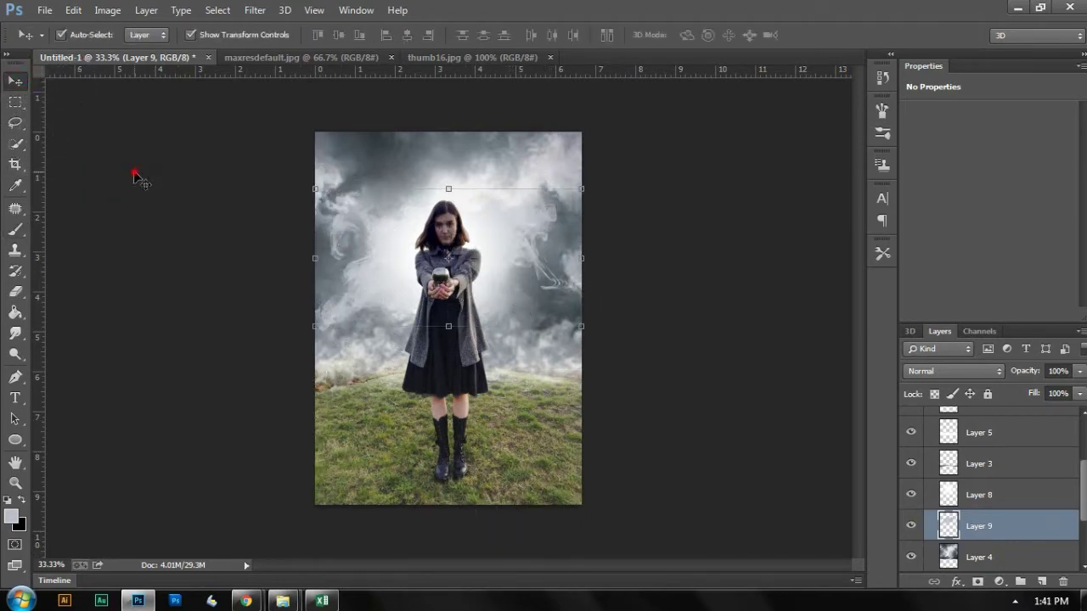
pyautogui.click(705, 388)
pyautogui.hotkey('ctrl', '+')
pyautogui.hotkey('ctrl', '-')
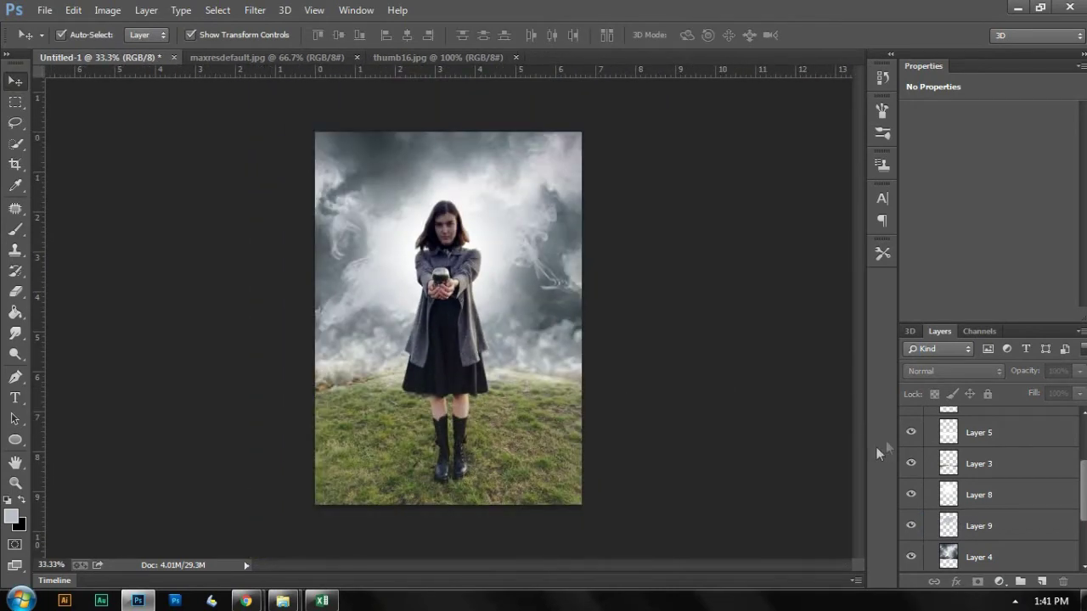
# Step: Compare the composite with Group 1 hidden and shown, and duplicate the group
pyautogui.scroll(5, 967, 458)
pyautogui.click(930, 447)
pyautogui.click(911, 447)
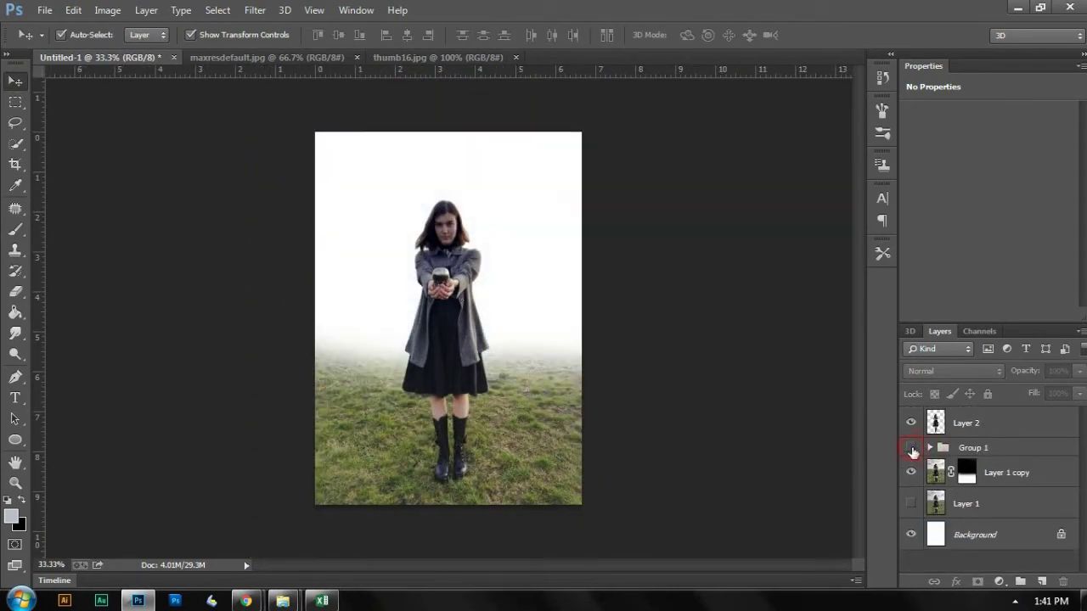
pyautogui.click(911, 448)
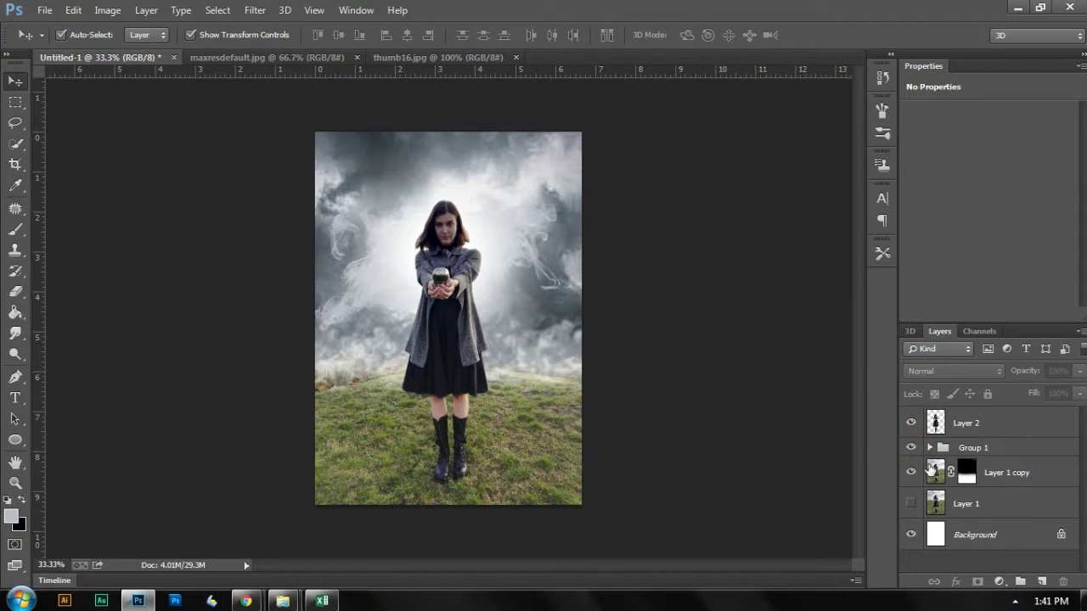
pyautogui.click(912, 449)
pyautogui.click(911, 449)
pyautogui.click(977, 450)
pyautogui.hotkey('ctrl', 'j')
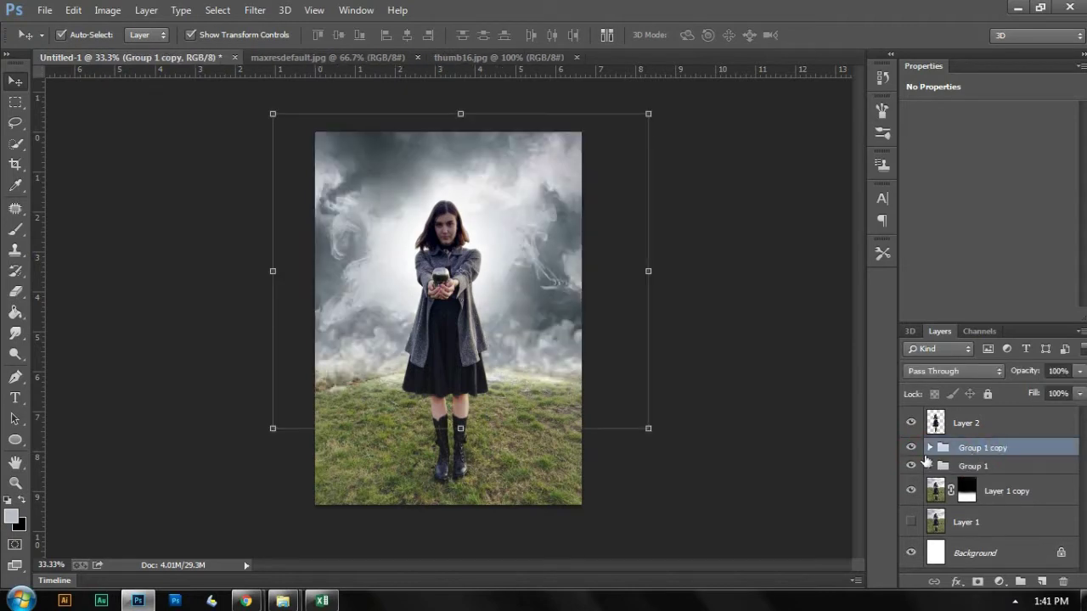
# Step: Hide the original Group 1, and try merging Group 1 copy into a single layer before undoing the merge
pyautogui.click(912, 468)
pyautogui.hotkey('ctrl', 'e')
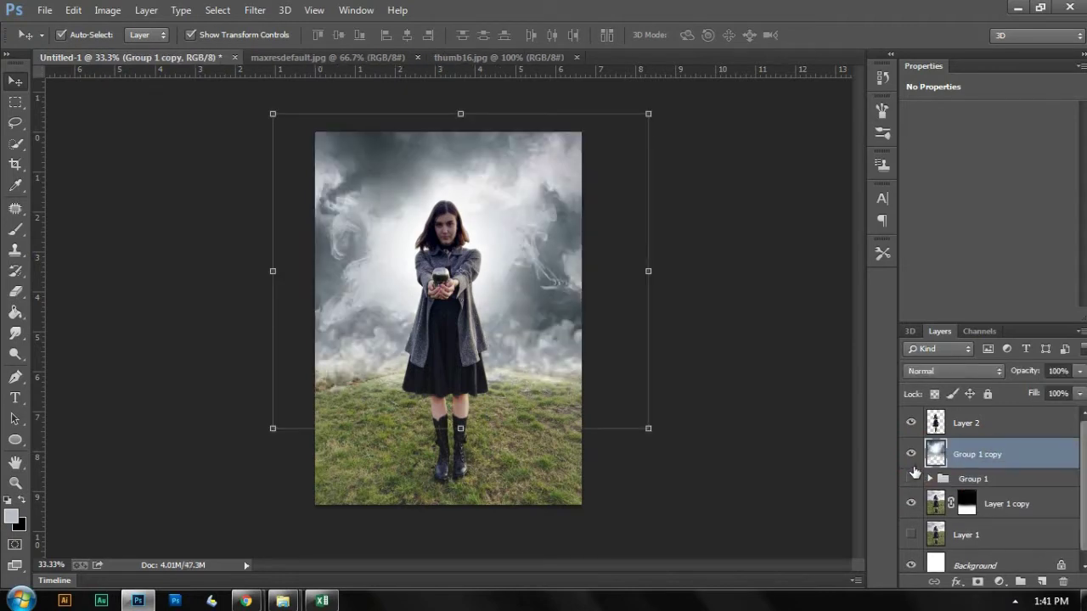
pyautogui.hotkey('ctrl', 'z')
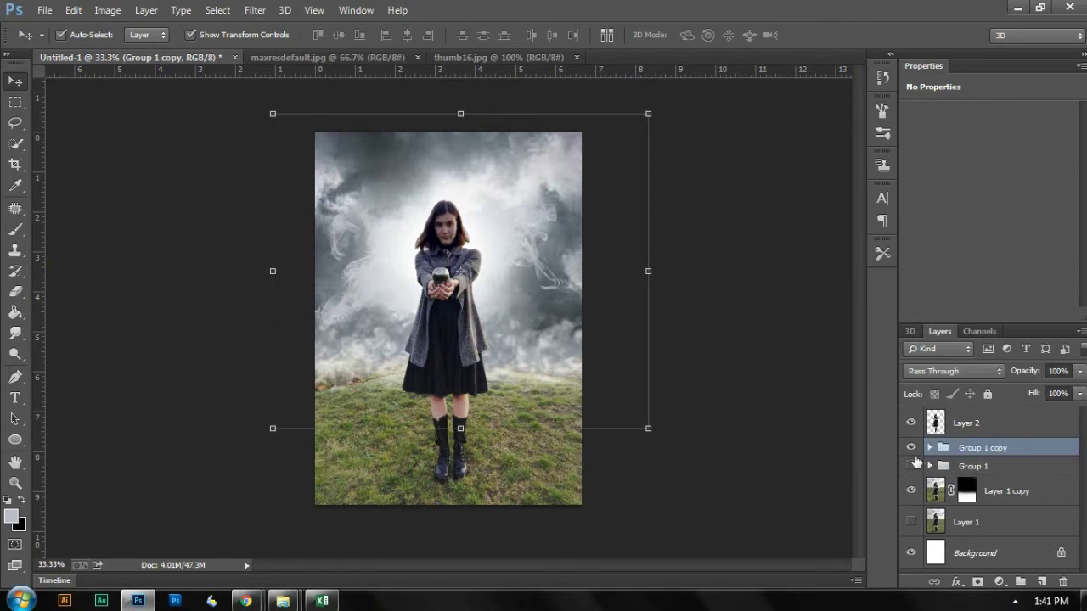
pyautogui.click(931, 448)
pyautogui.click(931, 448)
pyautogui.click(911, 447)
pyautogui.click(911, 448)
pyautogui.click(721, 364)
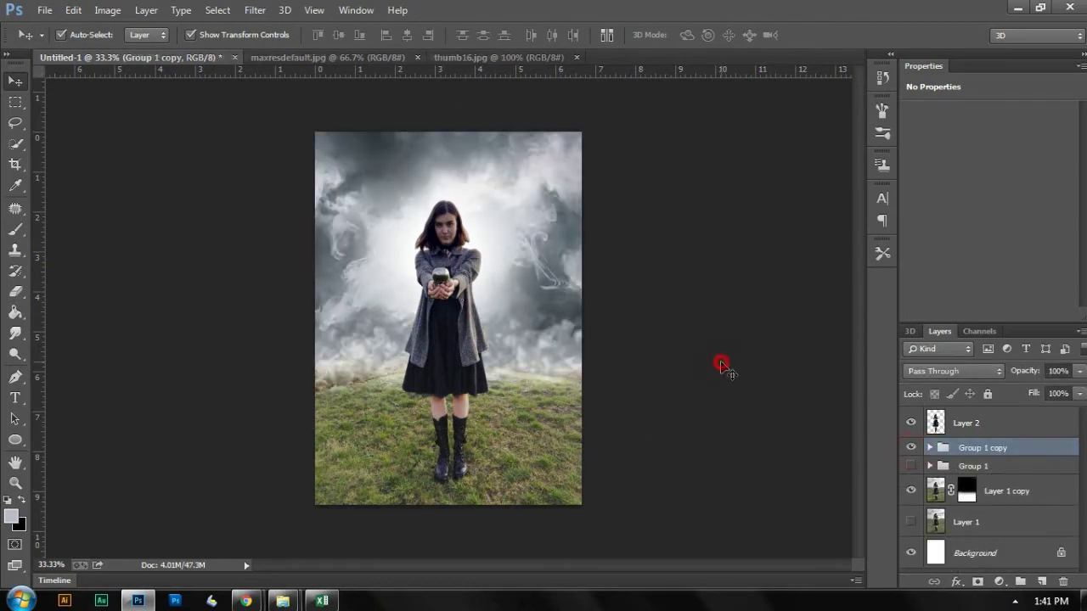
# Step: Erase the smoke wisp in the sky right of the woman on Layer 9 with a 90 px eraser
pyautogui.click(547, 287)
pyautogui.press('e')
pyautogui.moveTo(548, 284); pyautogui.dragTo(545, 266)
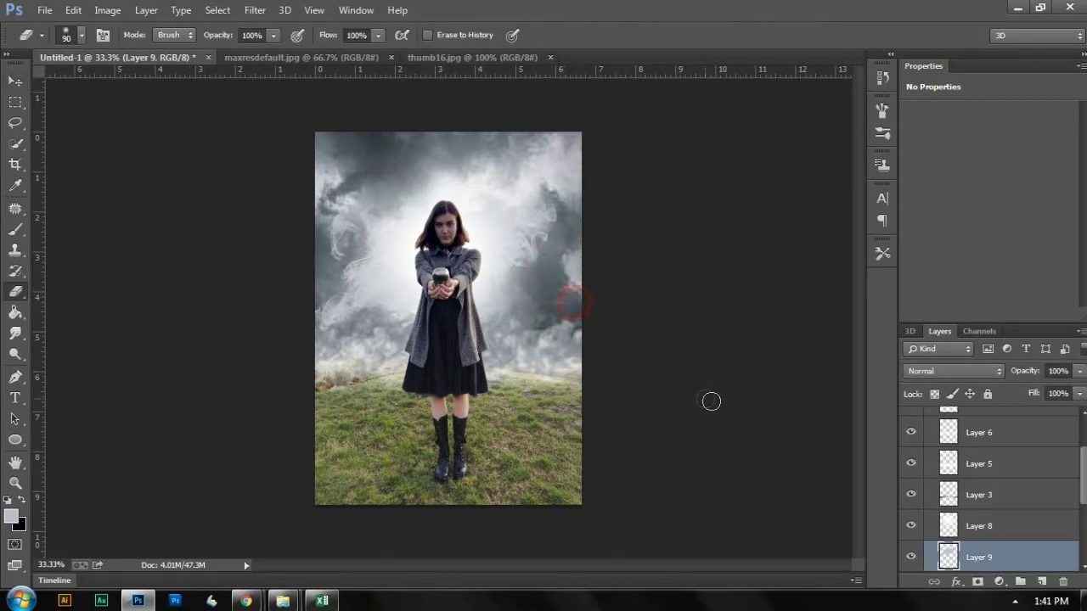
pyautogui.hotkey('ctrl', '-')
pyautogui.hotkey('ctrl', '+')
pyautogui.hotkey('ctrl', '+')
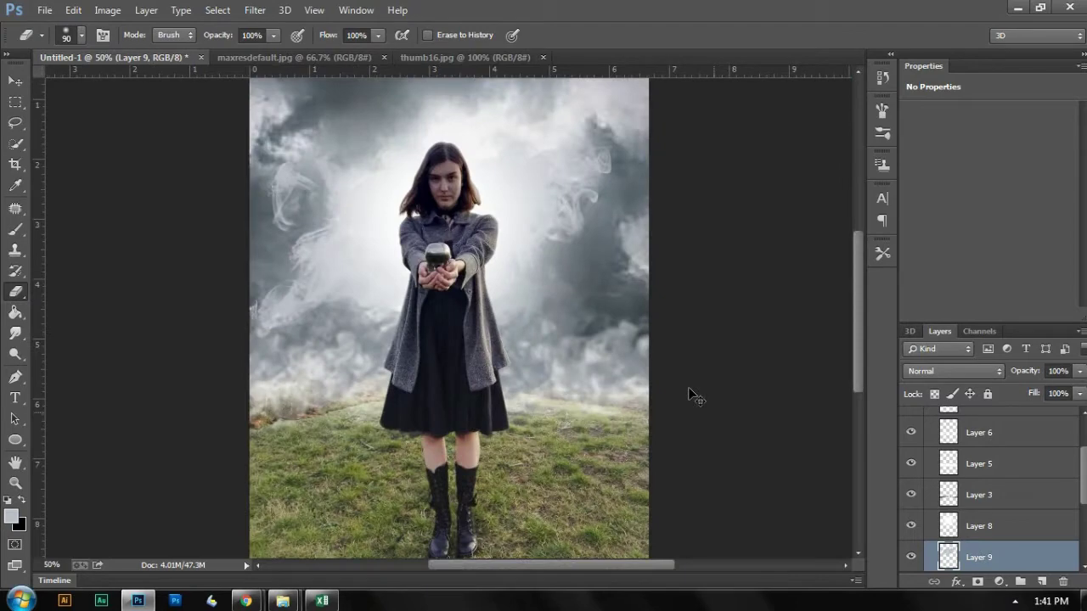
pyautogui.hotkey('ctrl', '-')
# Step: Add a Color Balance adjustment above Group 1 copy with midtones at Cyan/Red -25, Magenta/Green +5 and Yellow/Blue +16
pyautogui.click(931, 450)
pyautogui.click(965, 449)
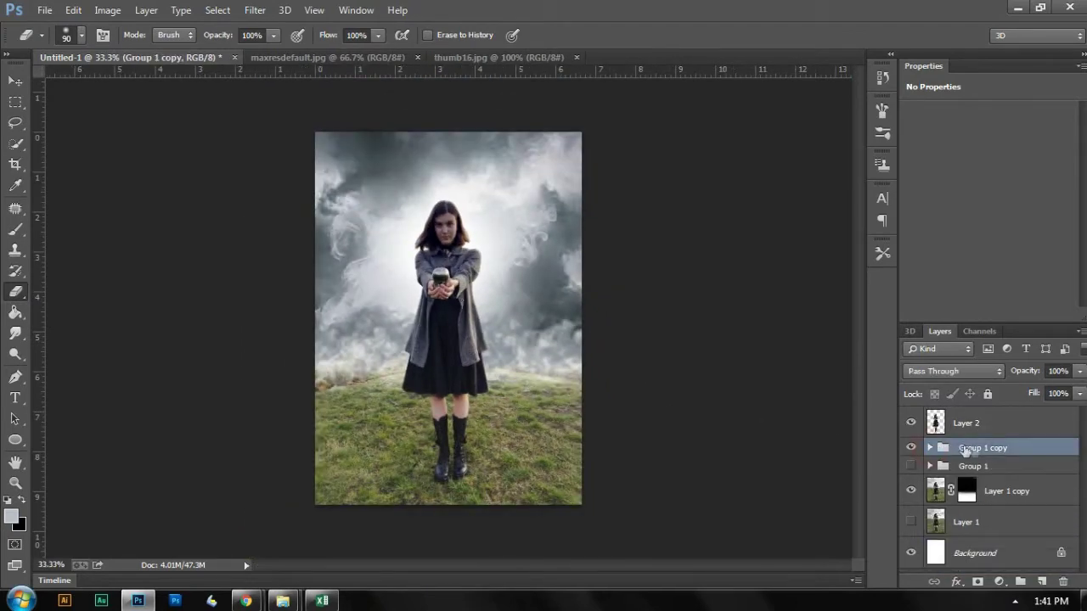
pyautogui.click(1001, 581)
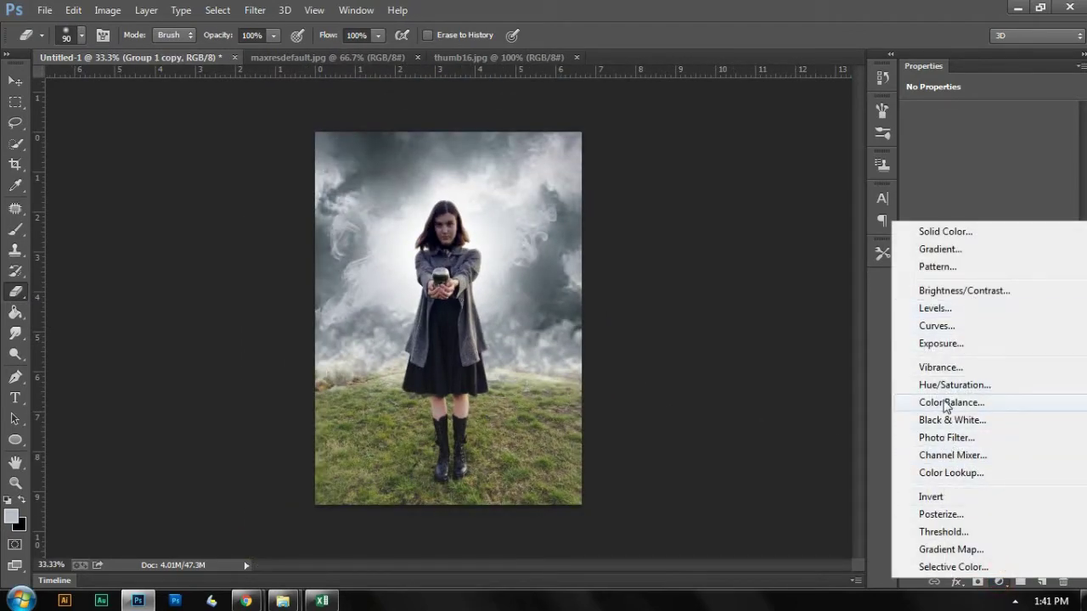
pyautogui.click(945, 403)
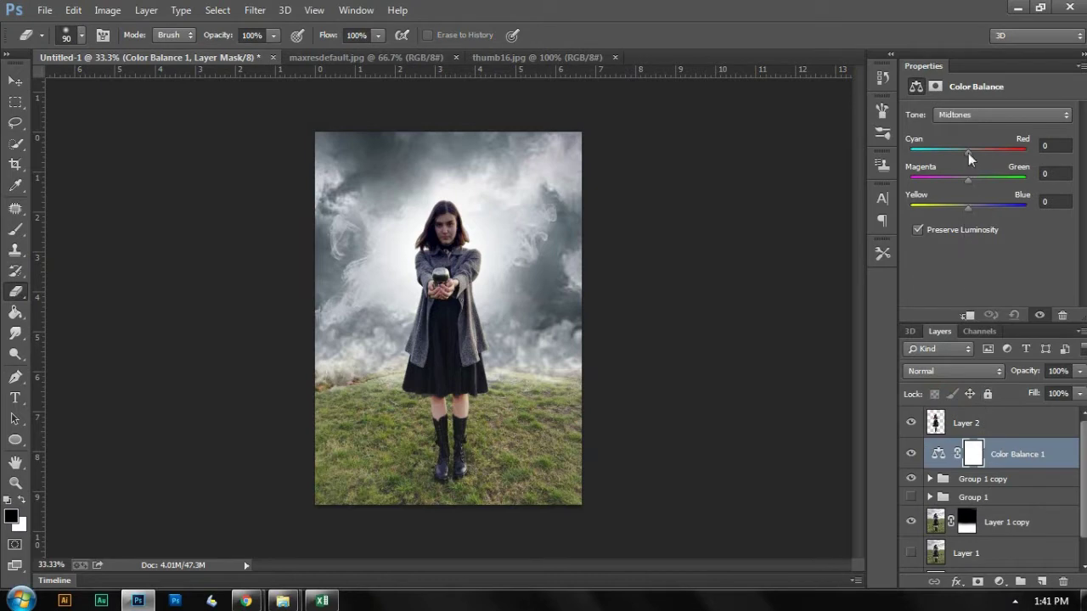
pyautogui.moveTo(958, 151); pyautogui.dragTo(978, 209)
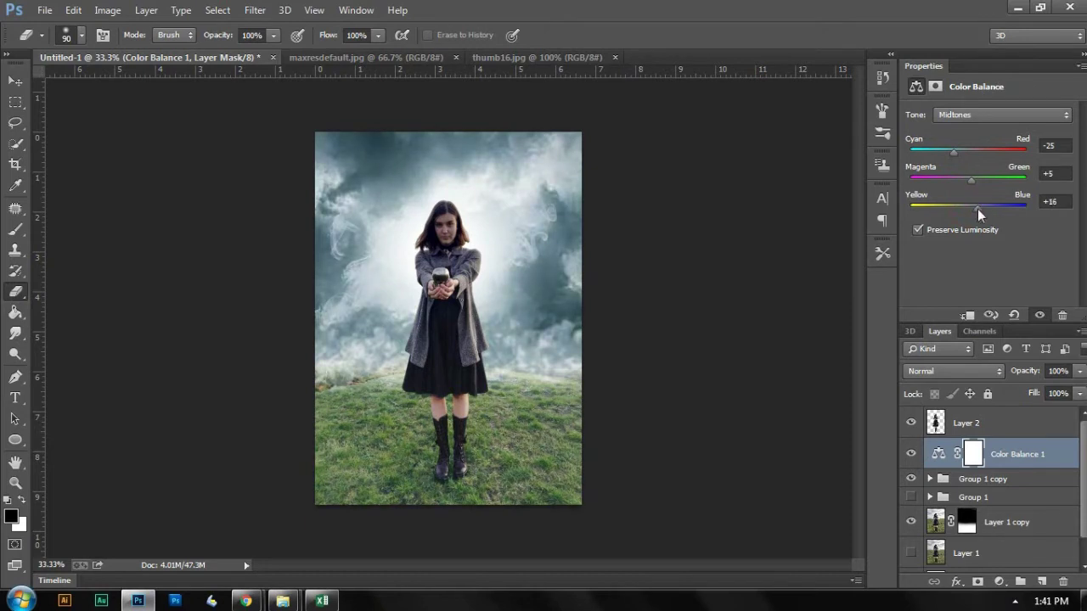
# Step: Move the Color Balance 1 adjustment above Layer 2 in the layer stack
pyautogui.click(15, 80)
pyautogui.click(619, 305)
pyautogui.moveTo(992, 455); pyautogui.dragTo(989, 412)
# Step: Paint black over the woman on the Color Balance 1 mask with a soft 90 px brush at 44% opacity
pyautogui.hotkey('ctrl', '+')
pyautogui.hotkey('ctrl', '+')
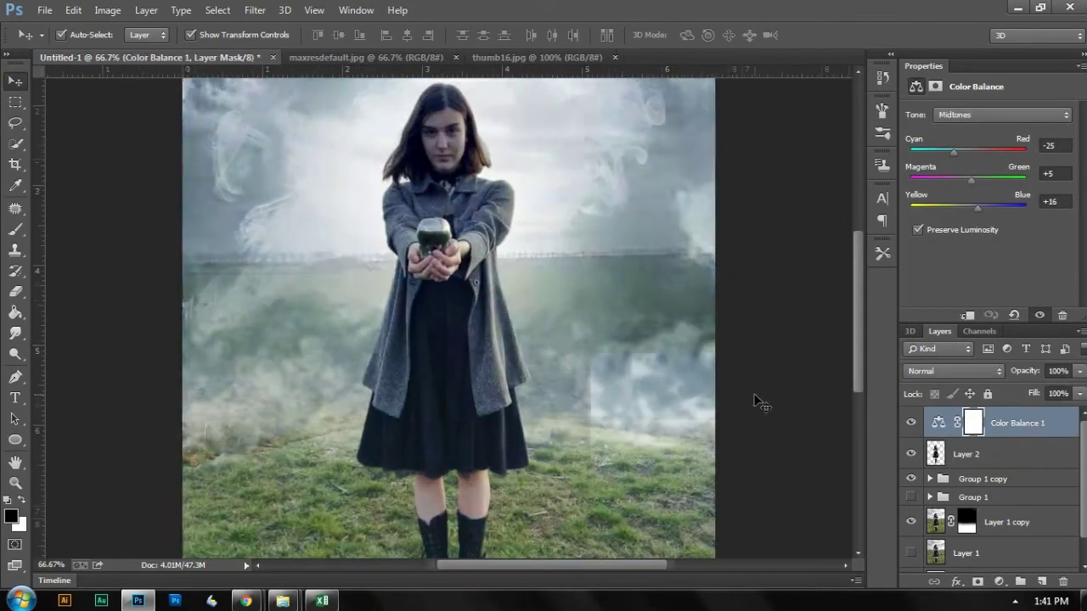
pyautogui.scroll(2, 790, 386)
pyautogui.click(975, 425)
pyautogui.press('b')
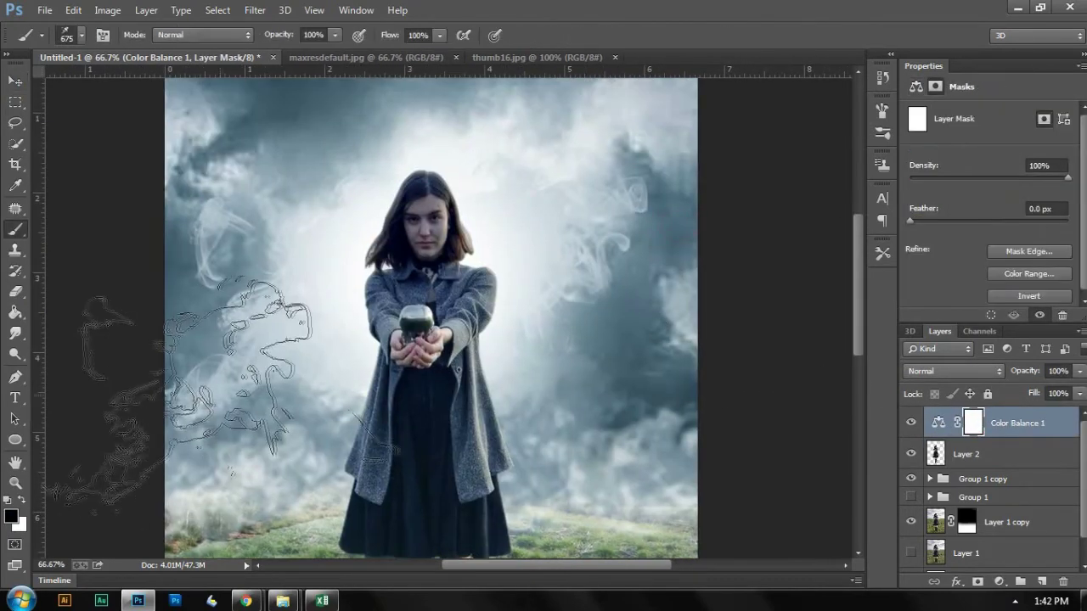
pyautogui.click(80, 37)
pyautogui.doubleClick(83, 159)
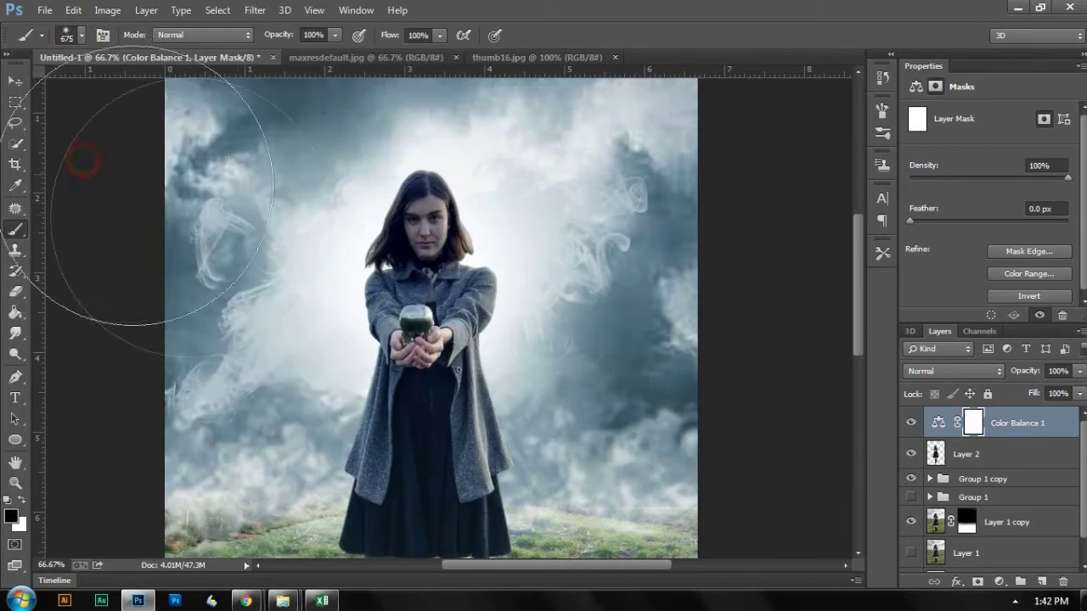
pyautogui.press('[')
pyautogui.press('[')
pyautogui.press('[')
pyautogui.press('[')
pyautogui.press('[')
pyautogui.press('[')
pyautogui.press('[')
pyautogui.press('[')
pyautogui.press('[')
pyautogui.press('[')
pyautogui.press('[')
pyautogui.hotkey('ctrl', '-')
pyautogui.moveTo(285, 35); pyautogui.dragTo(253, 64)
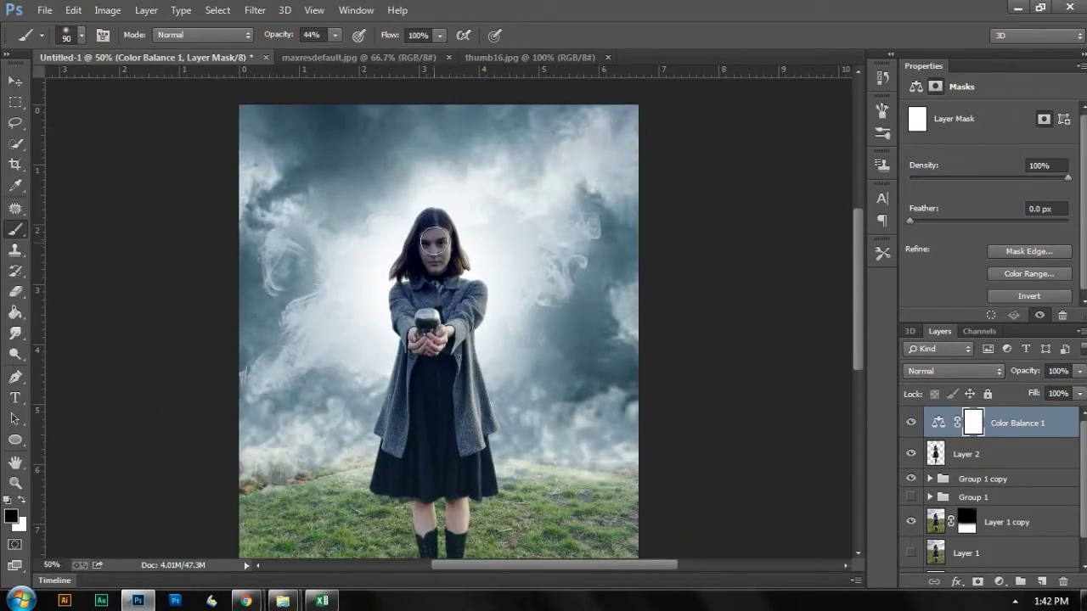
pyautogui.moveTo(481, 307); pyautogui.dragTo(480, 371)
pyautogui.moveTo(496, 413)
pyautogui.mouseDown()
pyautogui.moveTo(483, 501)
pyautogui.moveTo(447, 515)
pyautogui.moveTo(420, 505)
pyautogui.moveTo(382, 364)
pyautogui.moveTo(361, 472)
pyautogui.moveTo(400, 376)
pyautogui.moveTo(434, 447)
pyautogui.mouseUp()
pyautogui.moveTo(425, 397)
pyautogui.mouseDown()
pyautogui.moveTo(444, 488)
pyautogui.moveTo(440, 443)
pyautogui.moveTo(463, 469)
pyautogui.mouseUp()
pyautogui.moveTo(464, 302); pyautogui.dragTo(469, 329)
# Step: Smudge the edges of the woman's hair on Layer 2, ending with a 20 px brush at 45% strength
pyautogui.hotkey('ctrl', '+')
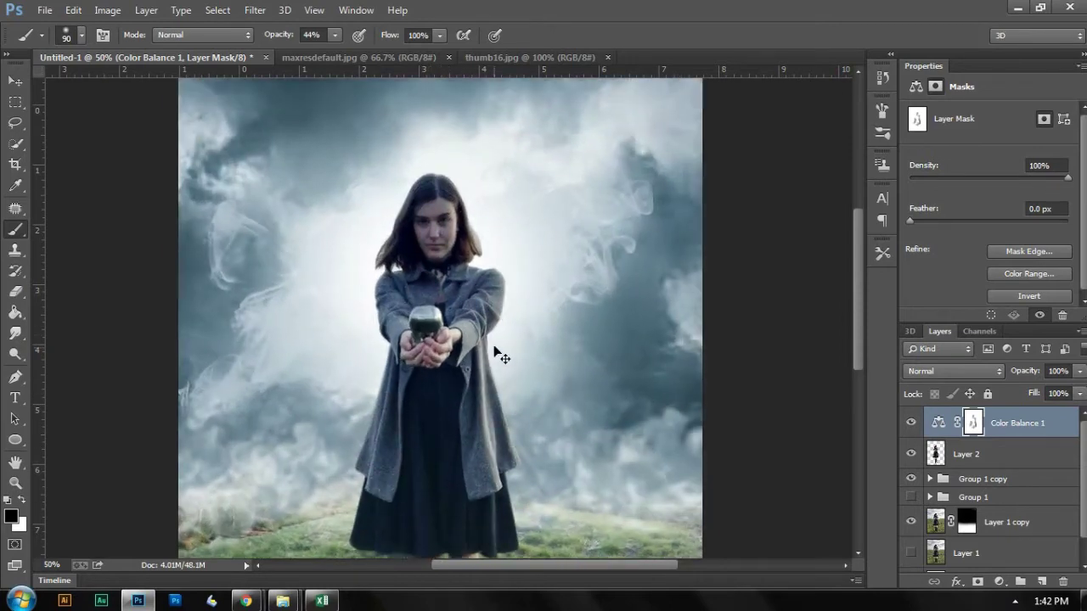
pyautogui.moveTo(542, 253); pyautogui.dragTo(558, 329)
pyautogui.click(968, 453)
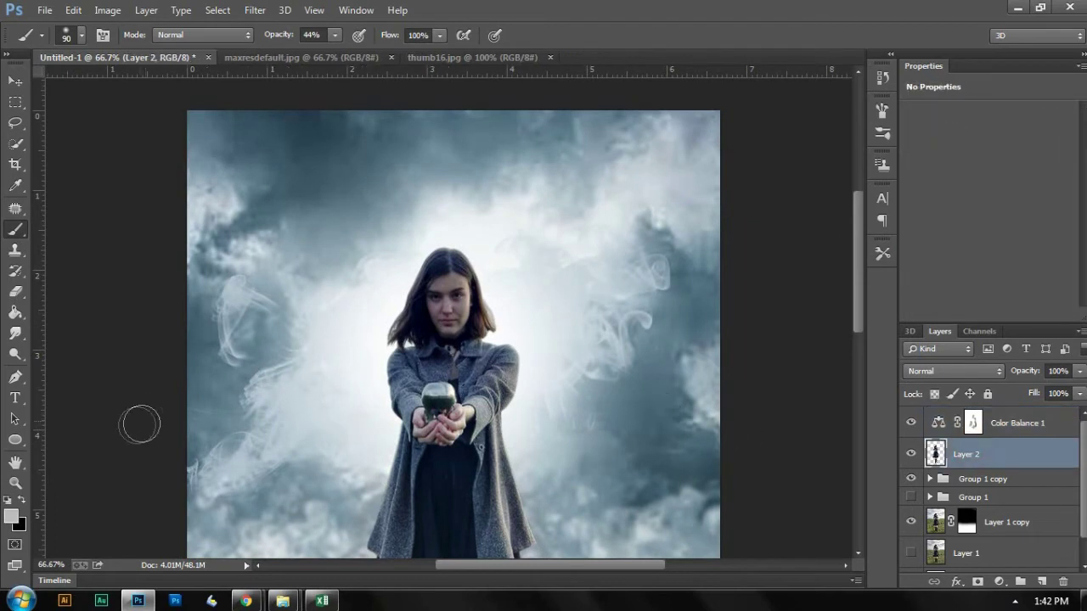
pyautogui.click(17, 333)
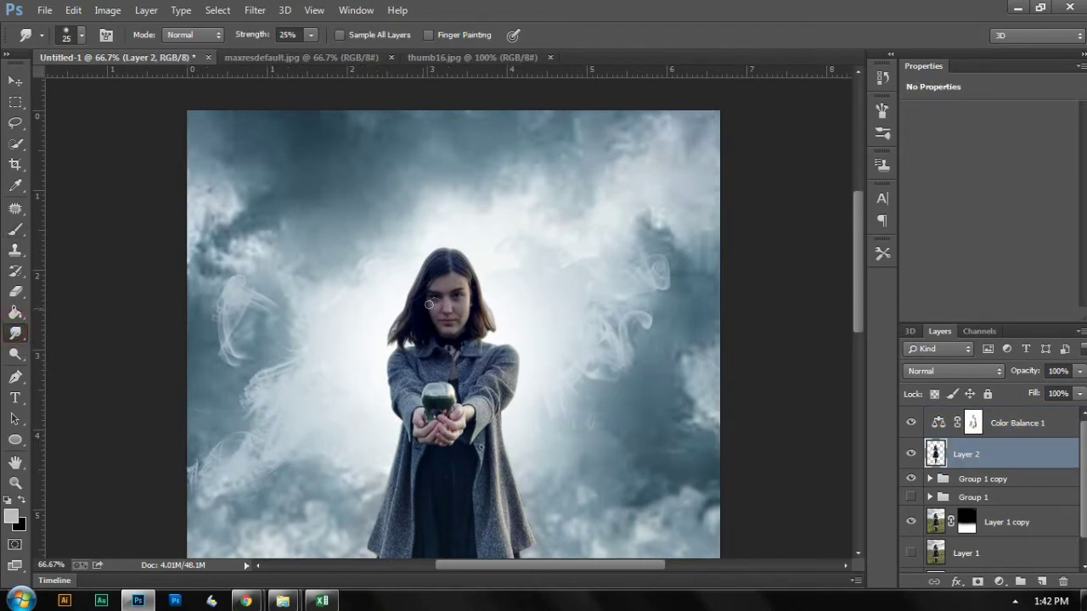
pyautogui.press(']')
pyautogui.moveTo(502, 326)
pyautogui.mouseDown()
pyautogui.moveTo(495, 308)
pyautogui.moveTo(496, 337)
pyautogui.moveTo(490, 323)
pyautogui.mouseUp()
pyautogui.moveTo(250, 44); pyautogui.dragTo(284, 45)
pyautogui.moveTo(388, 328); pyautogui.dragTo(394, 337)
pyautogui.click(246, 35)
pyautogui.moveTo(231, 44); pyautogui.dragTo(229, 44)
pyautogui.click(81, 37)
pyautogui.doubleClick(90, 159)
pyautogui.click(490, 331)
# Step: Brighten the woman on Layer 2 with Curves, raising input 190 to about output 223 and adjusting a shadow point
pyautogui.hotkey('ctrl', '-')
pyautogui.hotkey('ctrl', '-')
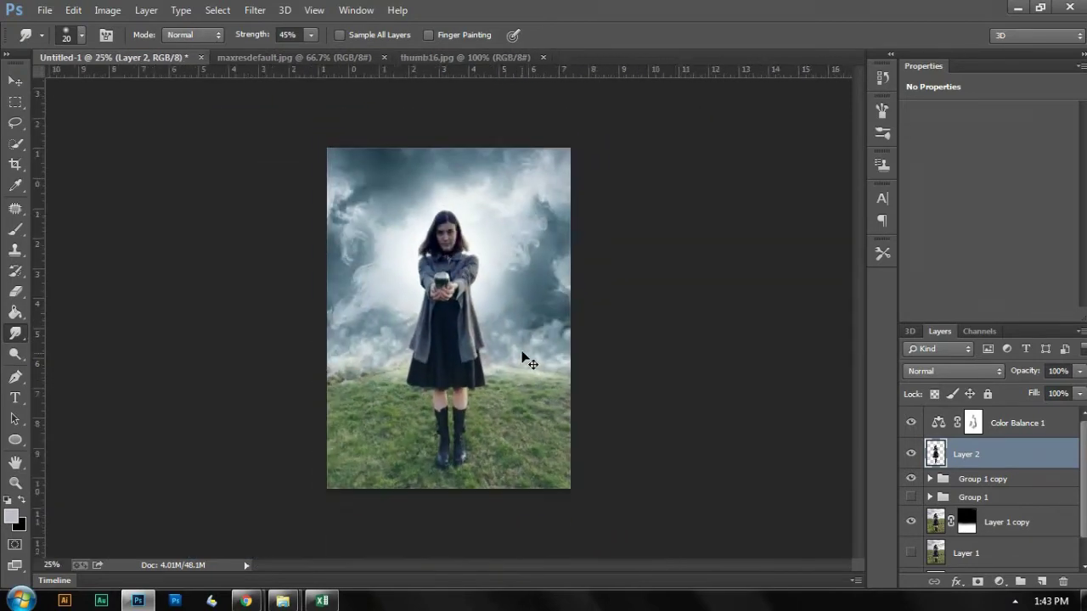
pyautogui.click(22, 84)
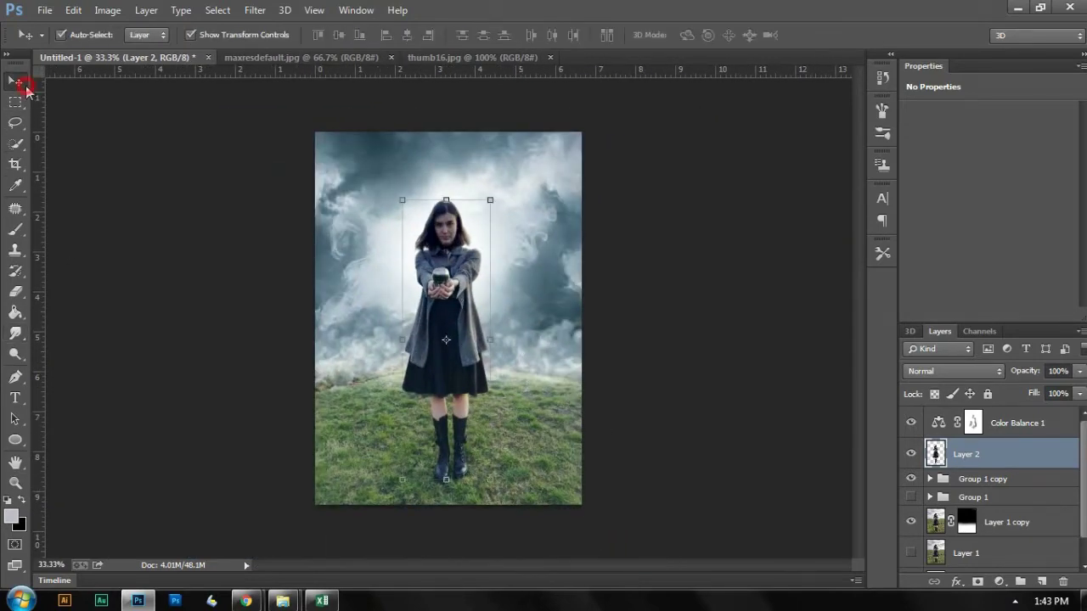
pyautogui.hotkey('ctrl', 'm')
pyautogui.moveTo(867, 311); pyautogui.dragTo(867, 283)
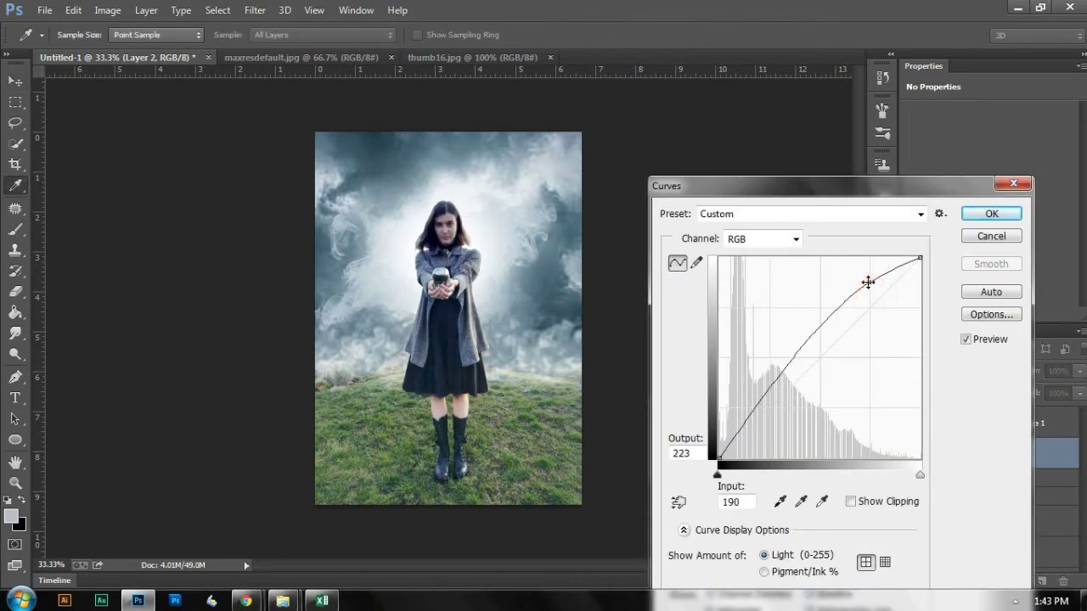
pyautogui.moveTo(753, 420); pyautogui.dragTo(749, 417)
pyautogui.press('Return')
pyautogui.hotkey('ctrl', '+')
pyautogui.hotkey('ctrl', '-')
pyautogui.hotkey('ctrl', '-')
pyautogui.hotkey('ctrl', '+')
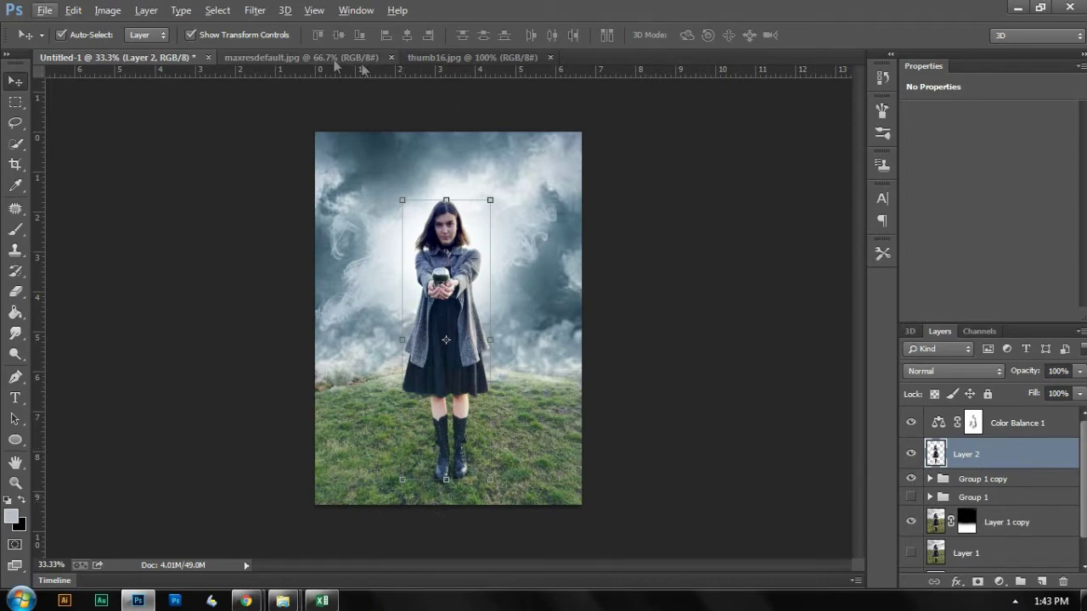
# Step: Copy the orange light image from maxresdefault.jpg into the composite as a new layer and close the source file
pyautogui.moveTo(322, 58); pyautogui.dragTo(509, 99)
pyautogui.moveTo(737, 332); pyautogui.dragTo(329, 283)
pyautogui.moveTo(849, 100); pyautogui.dragTo(480, 150)
pyautogui.click(714, 149)
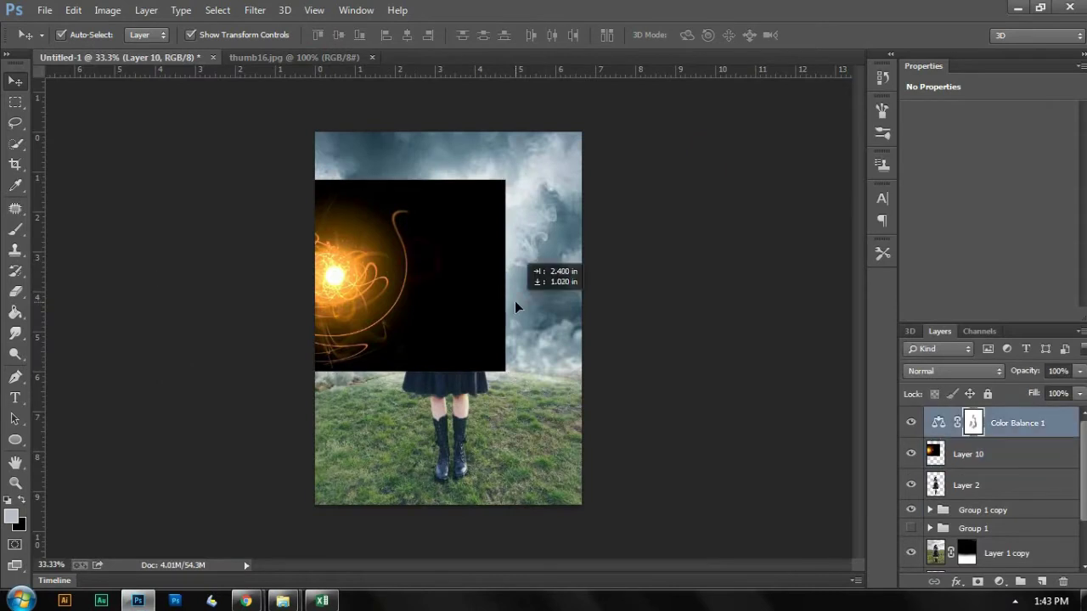
pyautogui.click(673, 278)
pyautogui.moveTo(429, 230); pyautogui.dragTo(532, 371)
pyautogui.hotkey('ctrl', 'z')
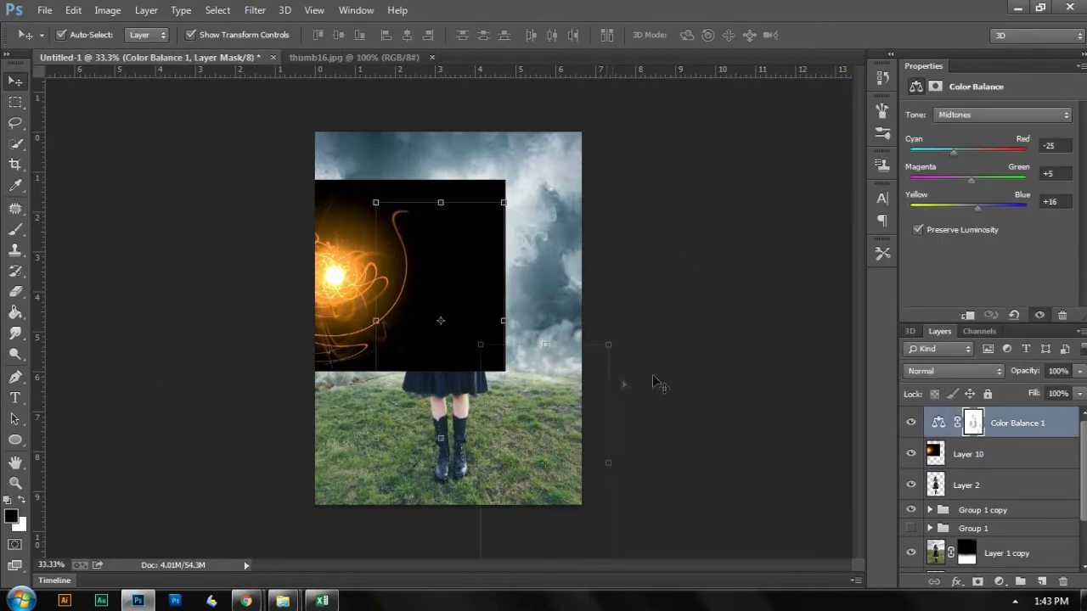
pyautogui.click(672, 368)
# Step: Move Layer 10 above Color Balance 1, then scale the light image down and position it over the woman's hands
pyautogui.moveTo(978, 453); pyautogui.dragTo(985, 425)
pyautogui.moveTo(456, 267); pyautogui.dragTo(557, 253)
pyautogui.hotkey('ctrl', 't')
pyautogui.moveTo(631, 200); pyautogui.dragTo(556, 255)
pyautogui.moveTo(497, 292); pyautogui.dragTo(474, 275)
pyautogui.press('Return')
# Step: Set Layer 10 to Screen blending and resize it to about 4.01 by 2.25 in, centred on the woman's hands
pyautogui.click(922, 365)
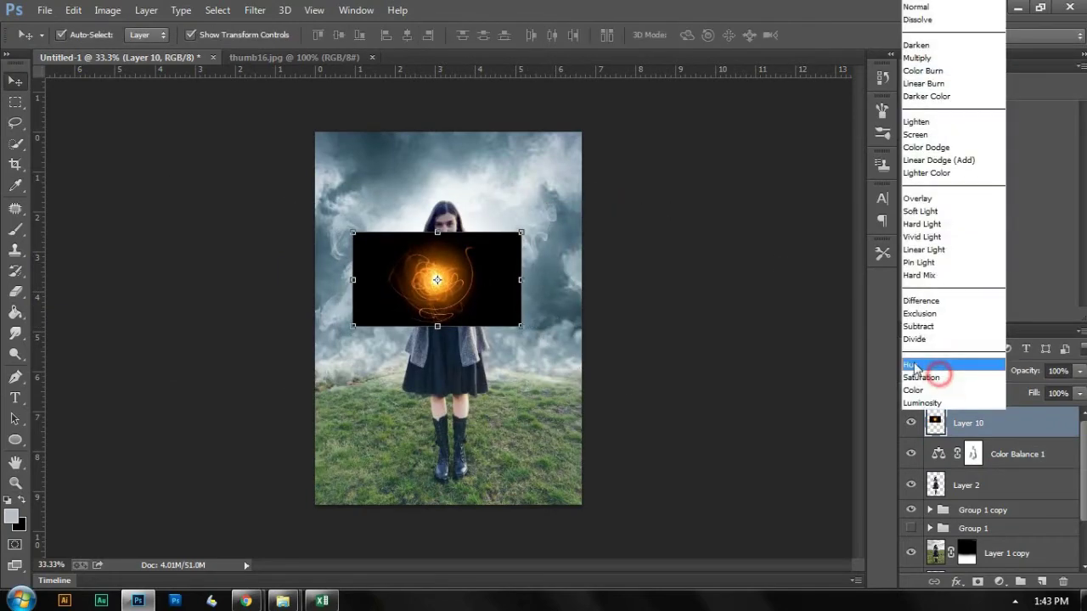
pyautogui.click(934, 139)
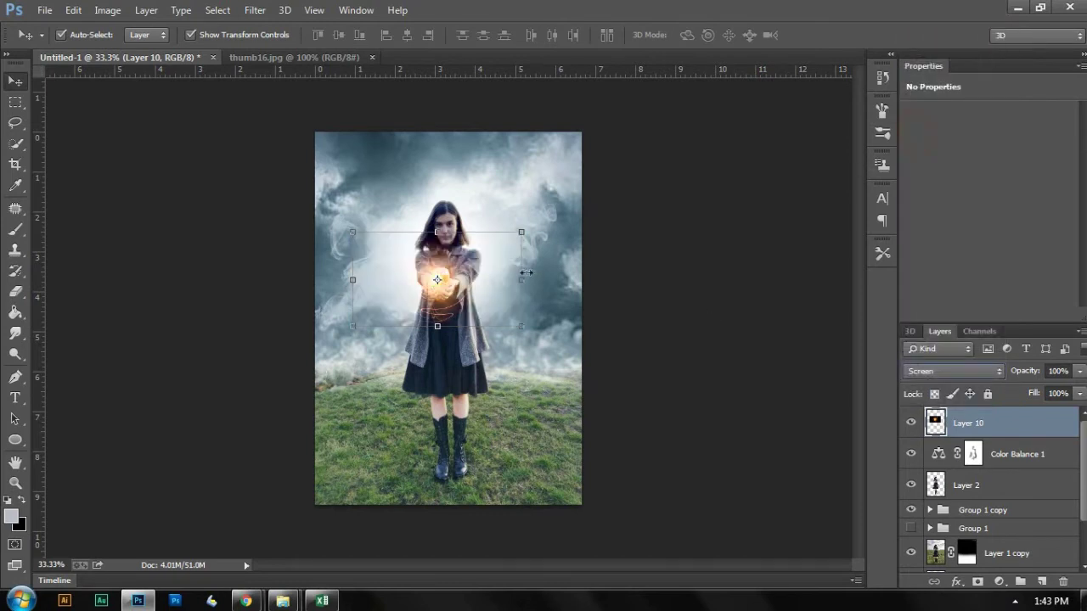
pyautogui.hotkey('ctrl', 't')
pyautogui.moveTo(521, 232); pyautogui.dragTo(489, 270)
pyautogui.moveTo(512, 235); pyautogui.dragTo(518, 230)
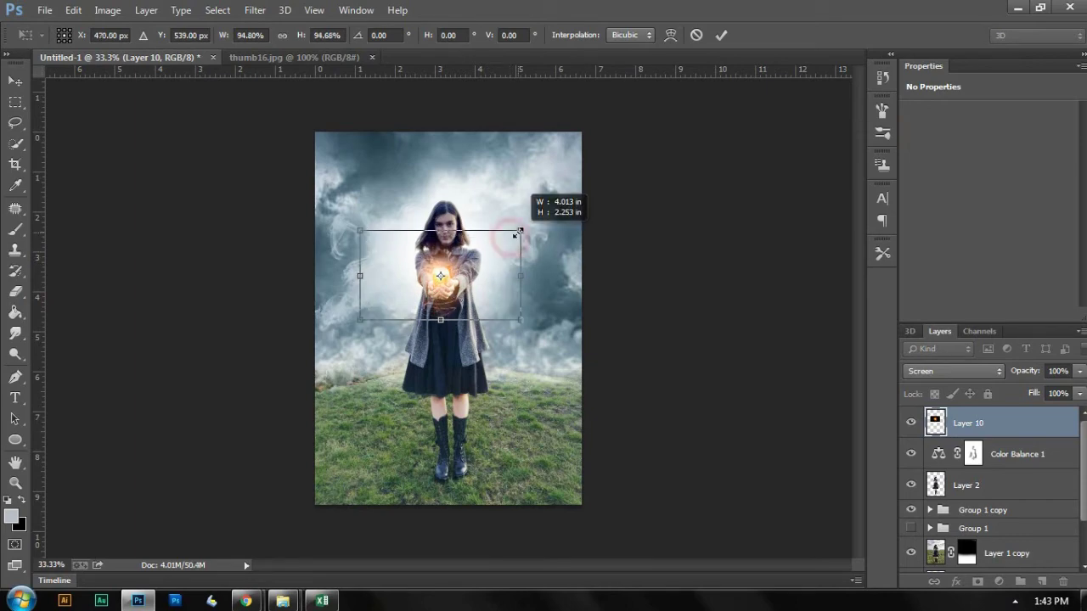
pyautogui.press('Return')
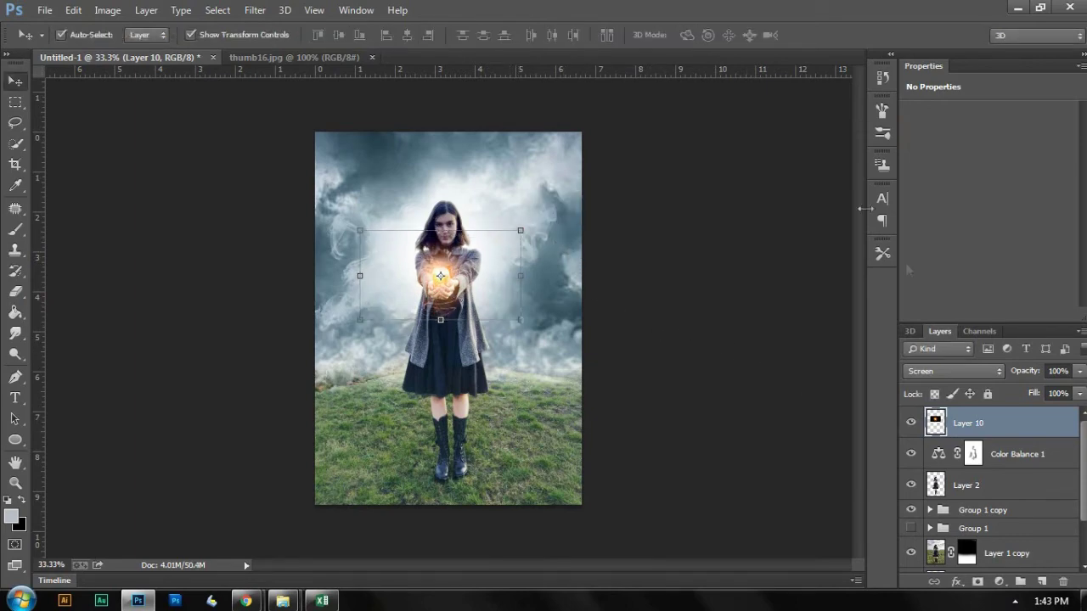
# Step: Soften the orange light on Layer 10 with a Gaussian Blur
pyautogui.click(255, 9)
pyautogui.moveTo(303, 182)
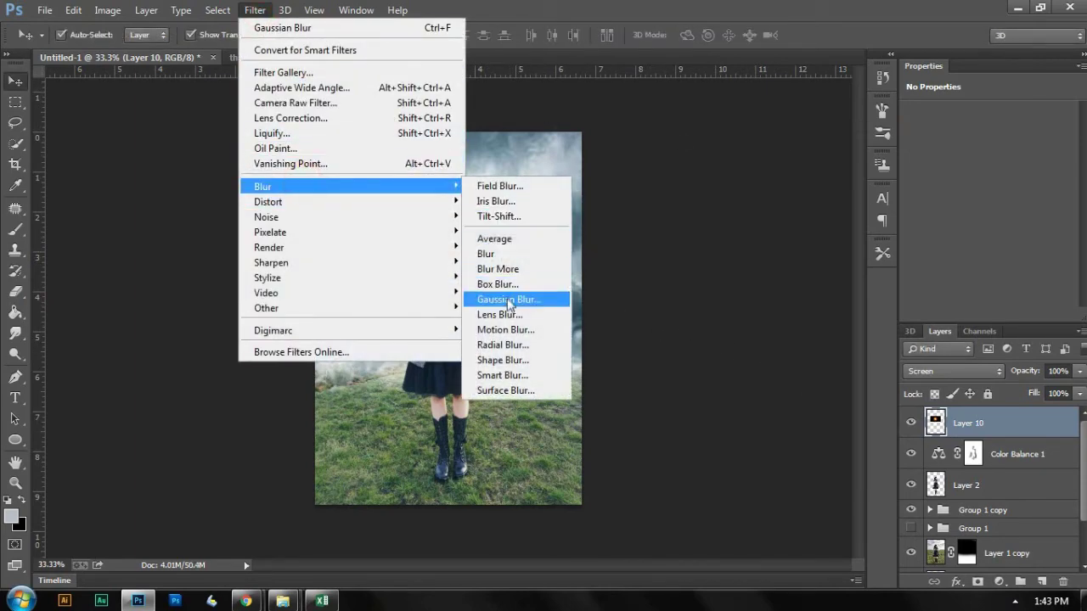
pyautogui.click(512, 301)
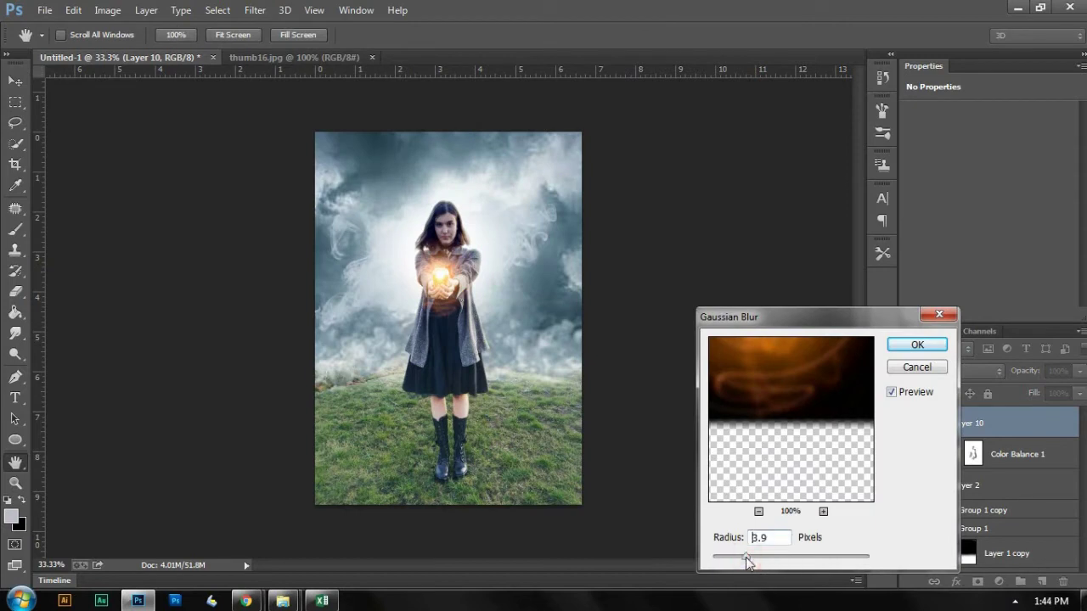
pyautogui.moveTo(719, 560); pyautogui.dragTo(761, 563)
pyautogui.click(917, 345)
# Step: Add a new layer above Layer 2 and sample a peach foreground colour near the glow in the image
pyautogui.click(979, 486)
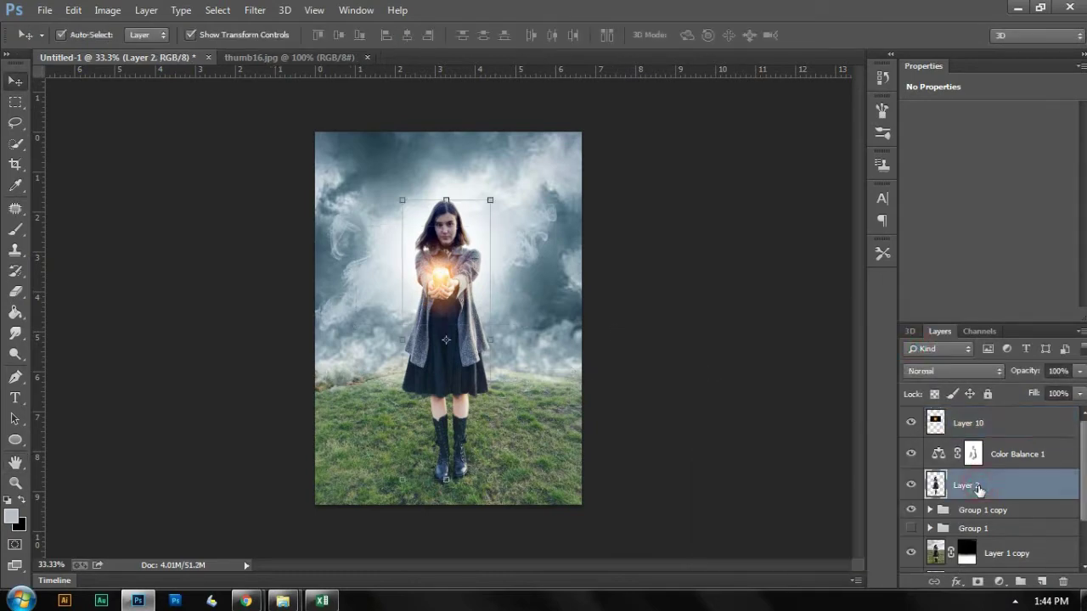
pyautogui.hotkey('ctrl', 'shift', 'n')
pyautogui.press('Return')
pyautogui.click(11, 516)
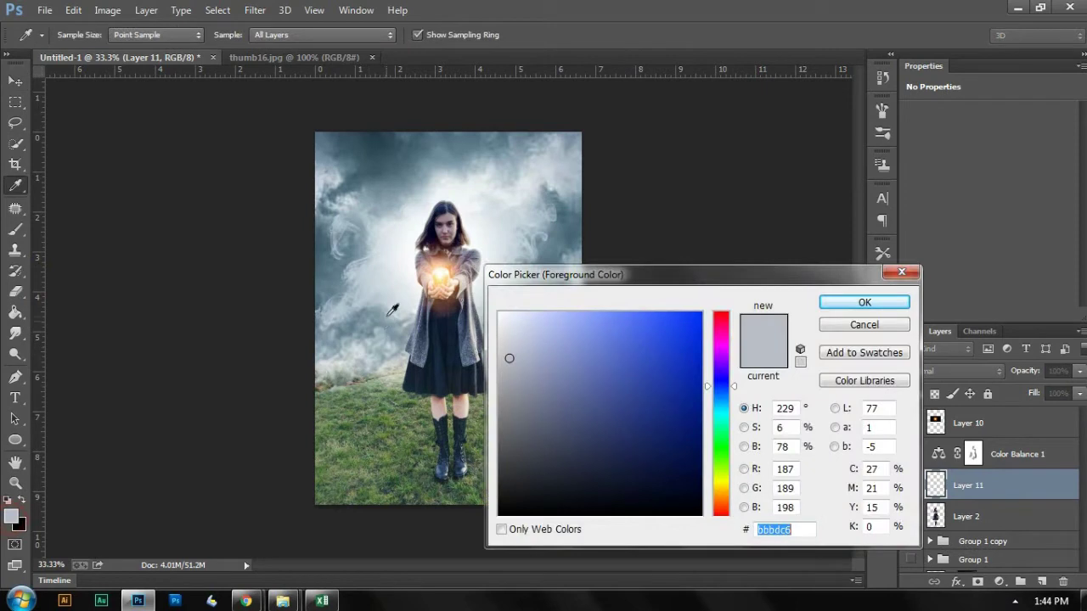
pyautogui.click(438, 258)
pyautogui.press('Return')
# Step: Enlarge the brush to 400 px, test 44% opacity dabs over the hands in two sampled peach tones, and undo them
pyautogui.press('b')
pyautogui.press(']')
pyautogui.press(']')
pyautogui.press(']')
pyautogui.press(']')
pyautogui.press(']')
pyautogui.press(']')
pyautogui.press(']')
pyautogui.press(']')
pyautogui.press(']')
pyautogui.press('[')
pyautogui.click(445, 279)
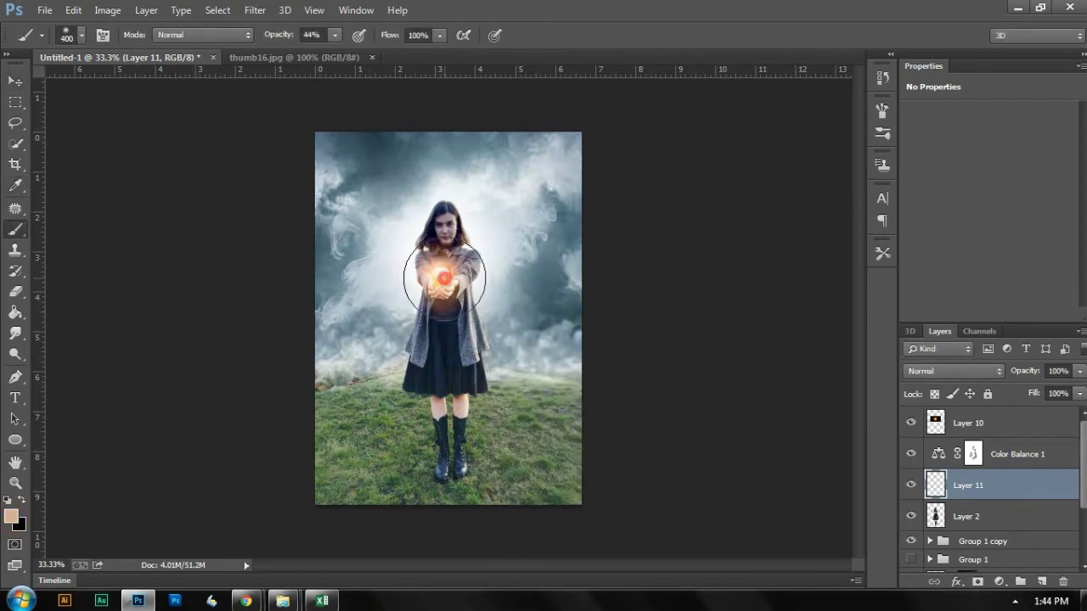
pyautogui.hotkey('ctrl', 'z')
pyautogui.keyDown('alt'); pyautogui.click(443, 277); pyautogui.keyUp('alt')
pyautogui.click(444, 276)
pyautogui.hotkey('ctrl', 'z')
# Step: Stamp a peach glow over the woman's hands at 100% brush opacity and lower Layer 11's opacity to 94%
pyautogui.press('0')
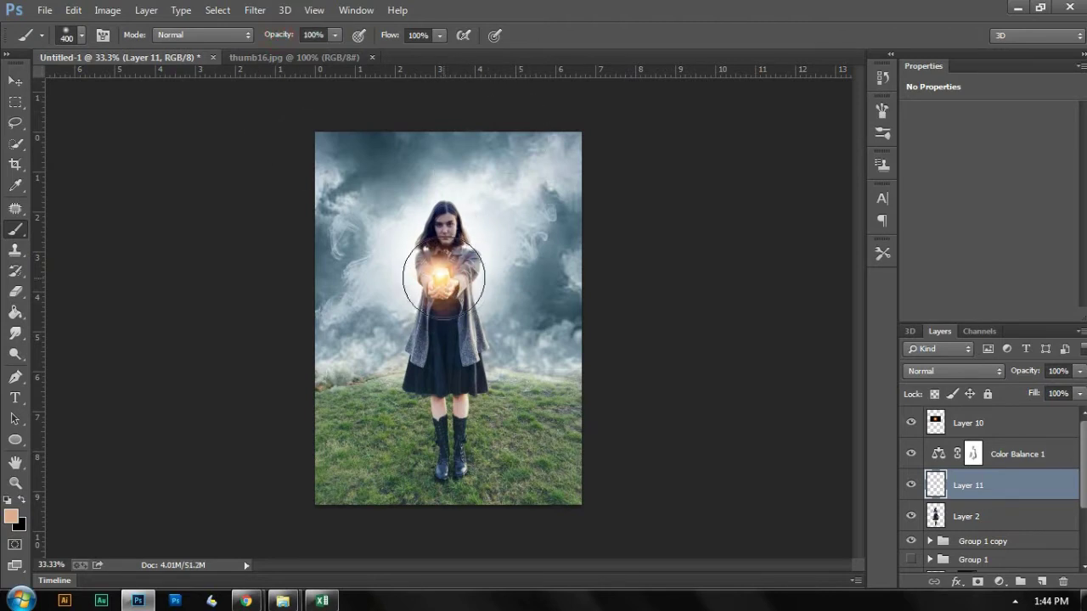
pyautogui.click(443, 278)
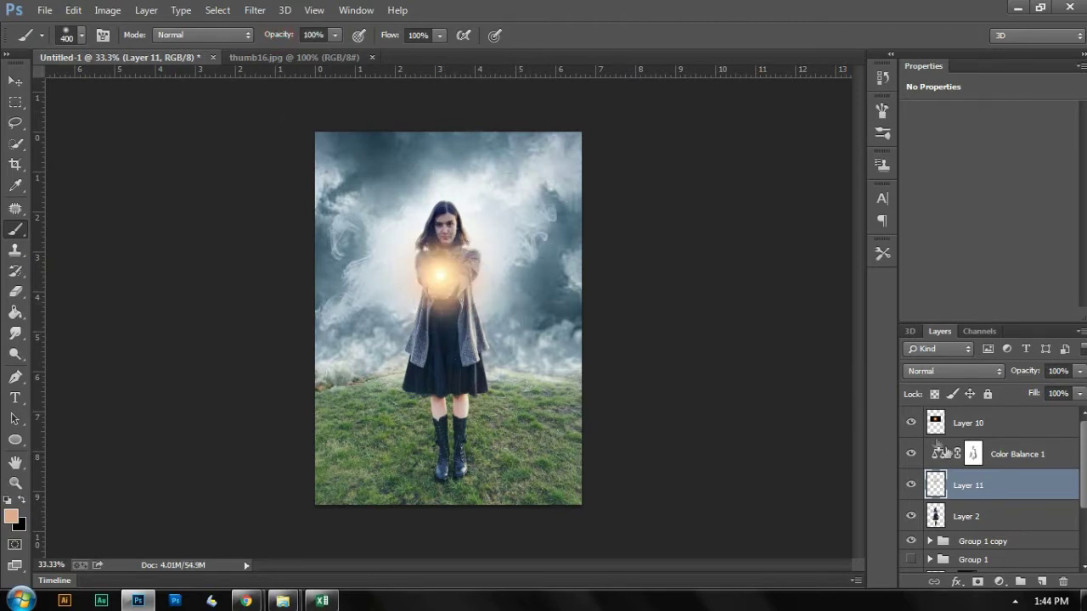
pyautogui.moveTo(1029, 374)
pyautogui.mouseDown()
pyautogui.moveTo(1003, 374)
pyautogui.moveTo(1032, 374)
pyautogui.mouseUp()
# Step: Choose a saturated orange foreground colour and stamp it over the glow at the woman's hands on Layer 11
pyautogui.click(11, 520)
pyautogui.click(643, 332)
pyautogui.click(670, 328)
pyautogui.click(830, 301)
pyautogui.click(454, 287)
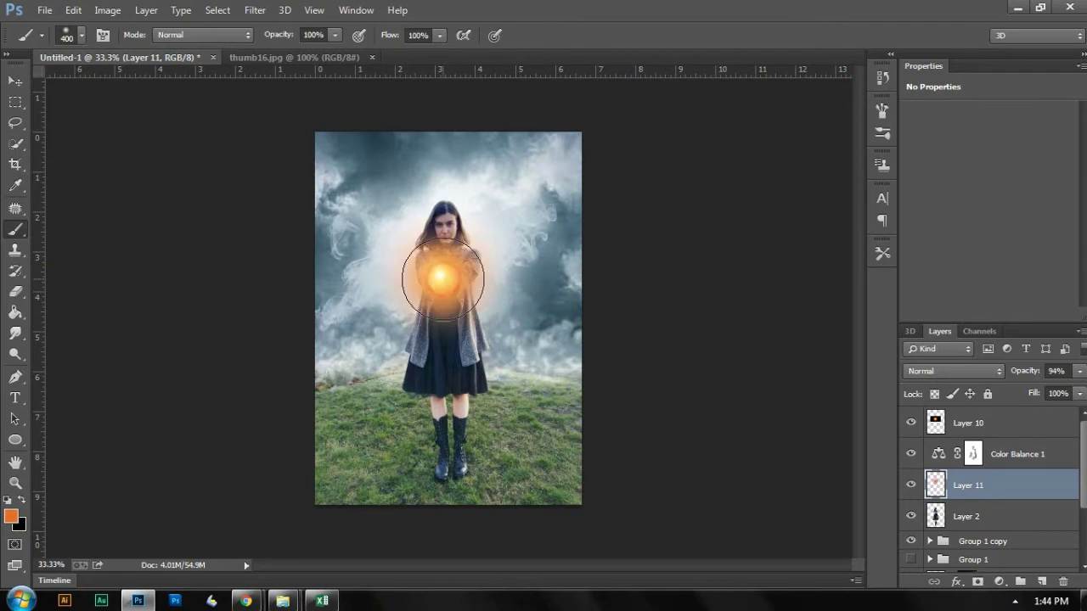
# Step: Set Layer 11's blend mode to Screen after trying Color Dodge, and lower its opacity to 69%
pyautogui.click(968, 371)
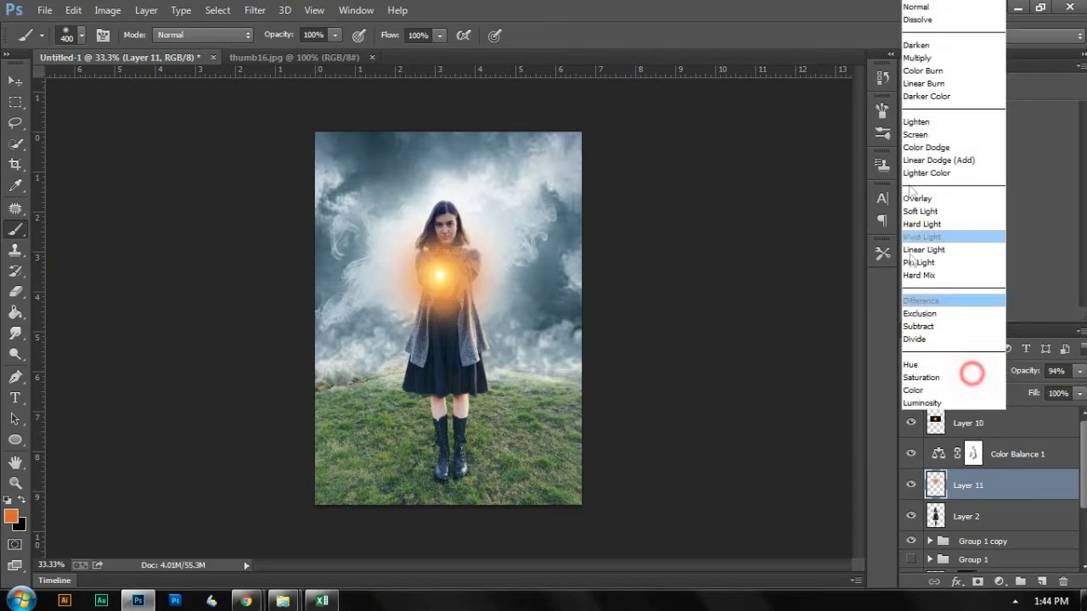
pyautogui.click(925, 141)
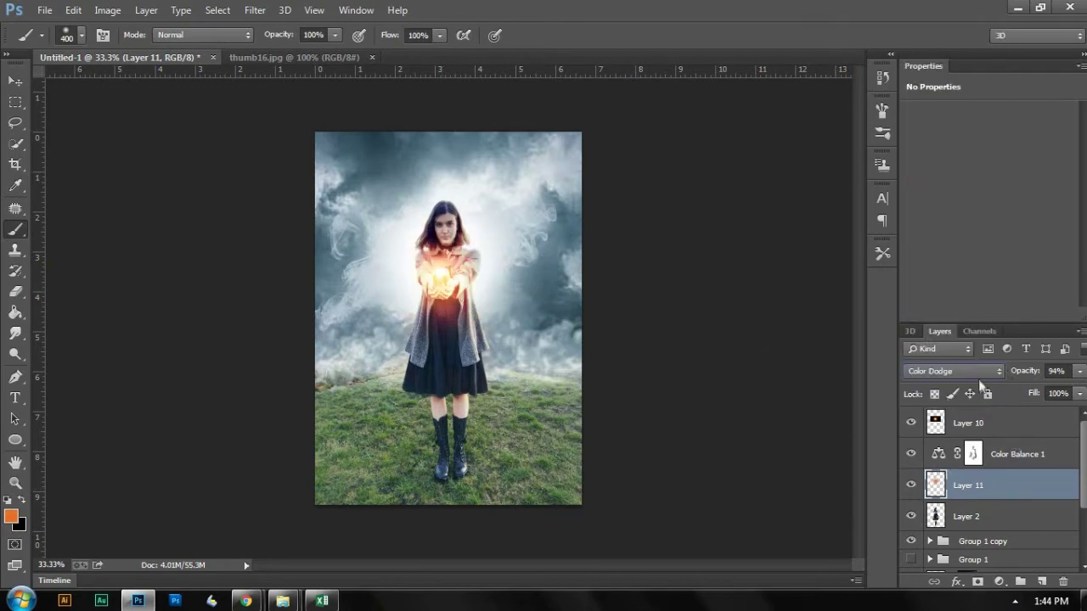
pyautogui.click(959, 371)
pyautogui.click(924, 139)
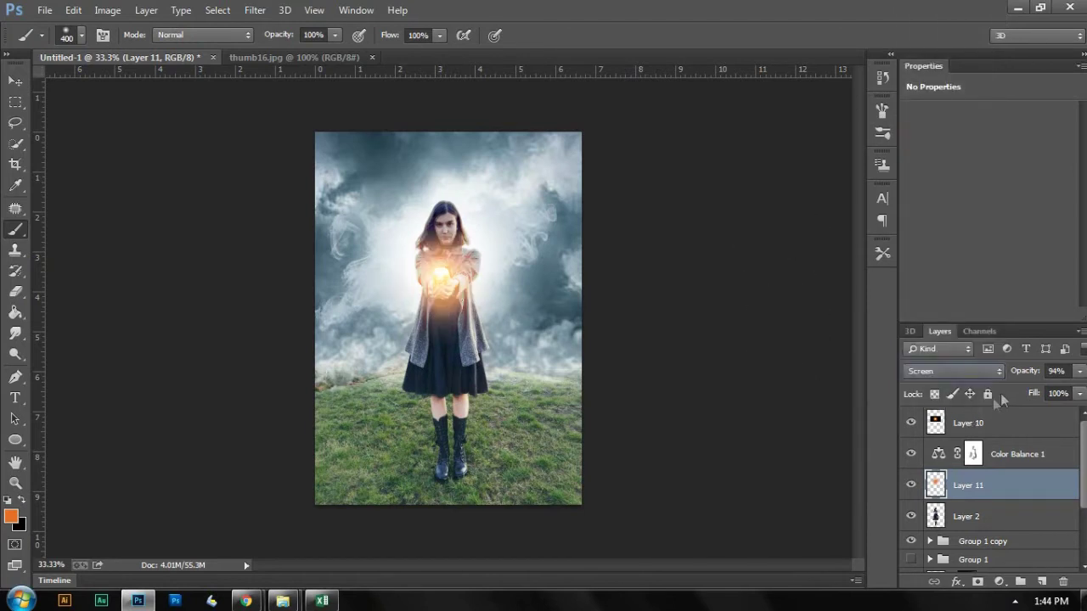
pyautogui.moveTo(1024, 374); pyautogui.dragTo(1008, 374)
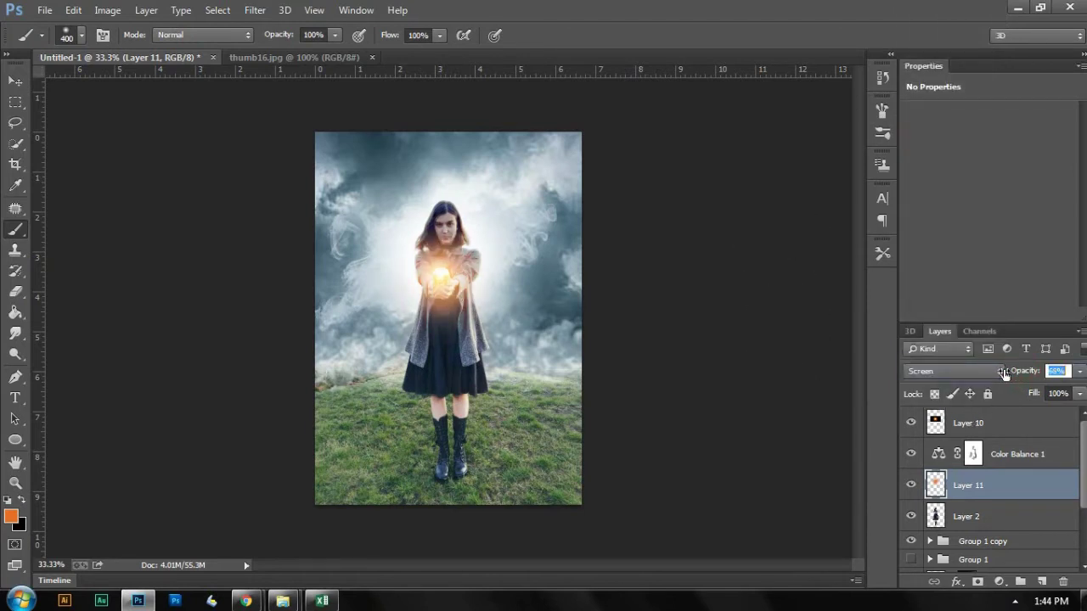
# Step: Move Layer 11 above the Color Balance 1 layer and compare the image with and without it
pyautogui.moveTo(936, 485); pyautogui.dragTo(934, 448)
pyautogui.click(910, 457)
pyautogui.click(910, 457)
pyautogui.hotkey('ctrl', '+')
pyautogui.hotkey('ctrl', '+')
pyautogui.hotkey('ctrl', '-')
# Step: Add a new layer in Normal mode above Layer 10
pyautogui.click(981, 425)
pyautogui.hotkey('ctrl', 'shift', 'n')
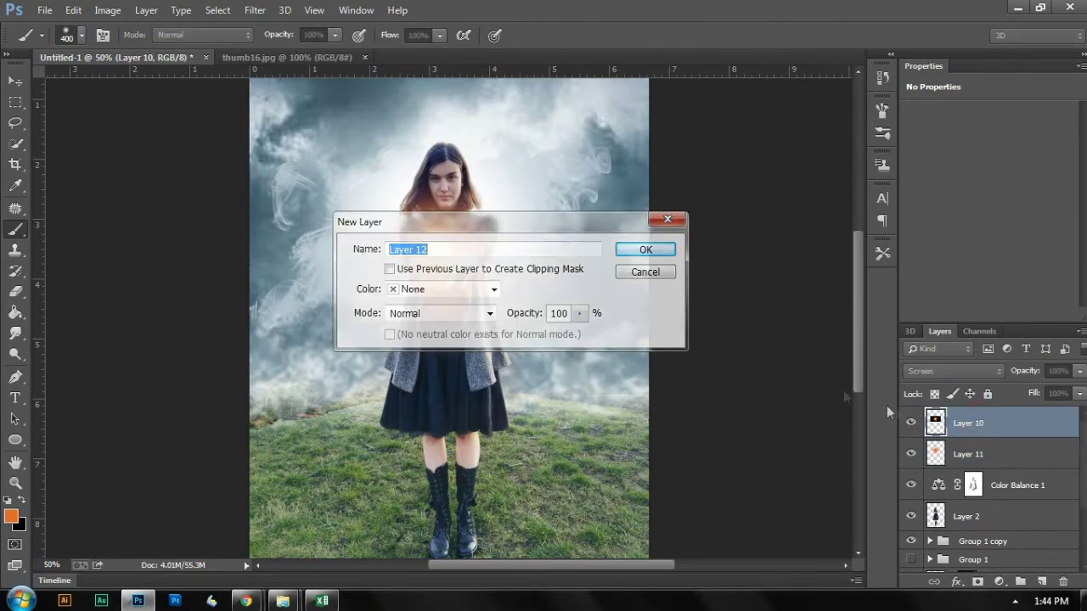
pyautogui.press('Return')
# Step: Choose white as the foreground colour and stamp a 100 px brush dab over the centre of the glow
pyautogui.press('[')
pyautogui.press('[')
pyautogui.press('[')
pyautogui.press('[')
pyautogui.press('[')
pyautogui.press('[')
pyautogui.press('[')
pyautogui.press('[')
pyautogui.press('[')
pyautogui.press('[')
pyautogui.press('[')
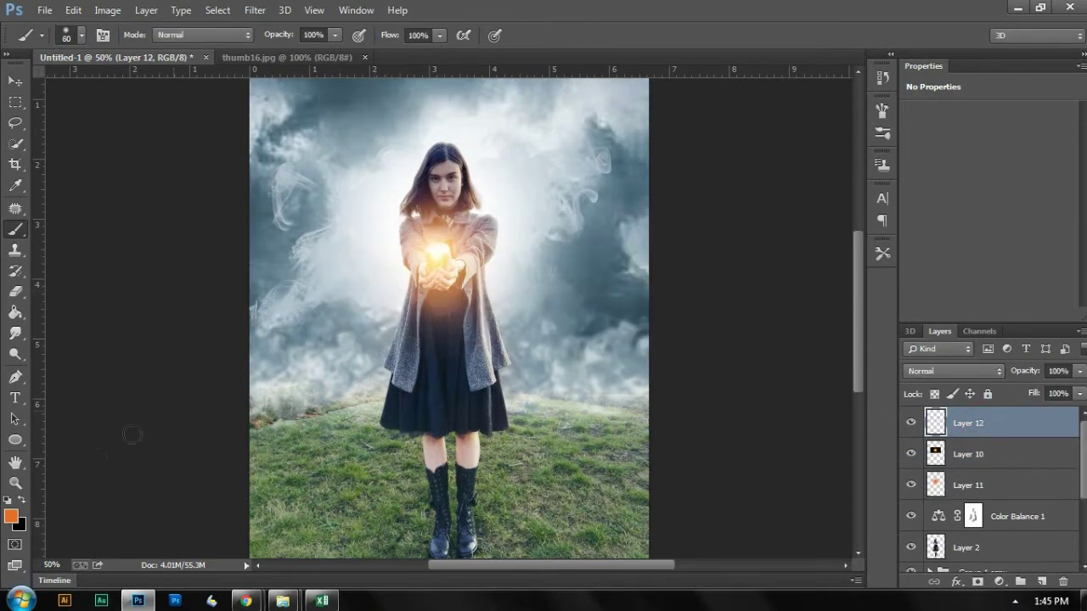
pyautogui.click(13, 520)
pyautogui.moveTo(531, 381); pyautogui.dragTo(236, 247)
pyautogui.press('Return')
pyautogui.press(']')
pyautogui.press(']')
pyautogui.press(']')
pyautogui.press(']')
pyautogui.click(438, 253)
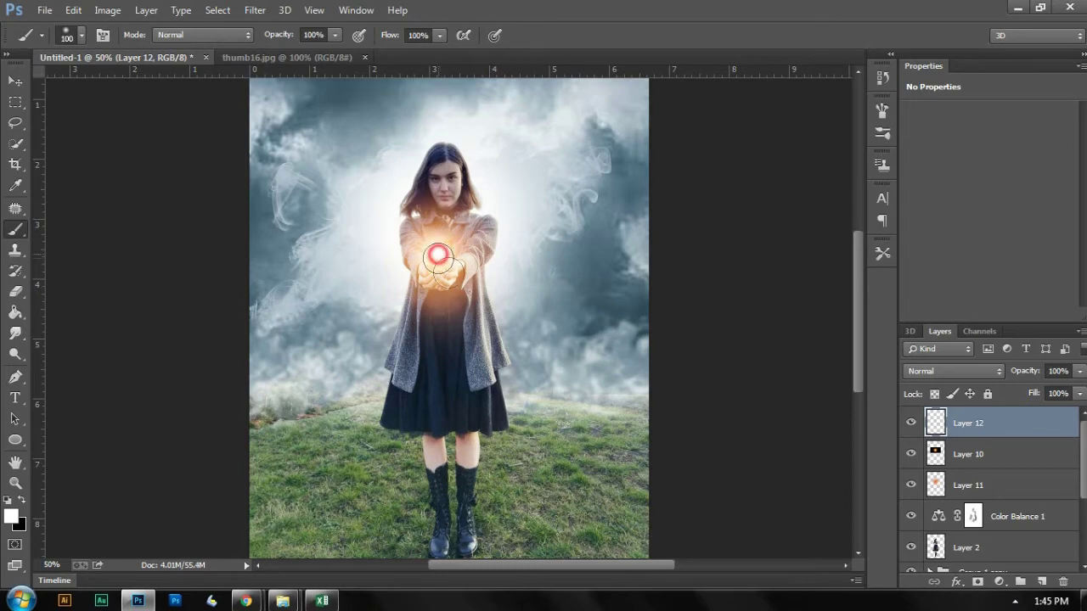
# Step: Deselect the layers and examine the glowing hands up close and the composite as a whole
pyautogui.hotkey('ctrl', '-')
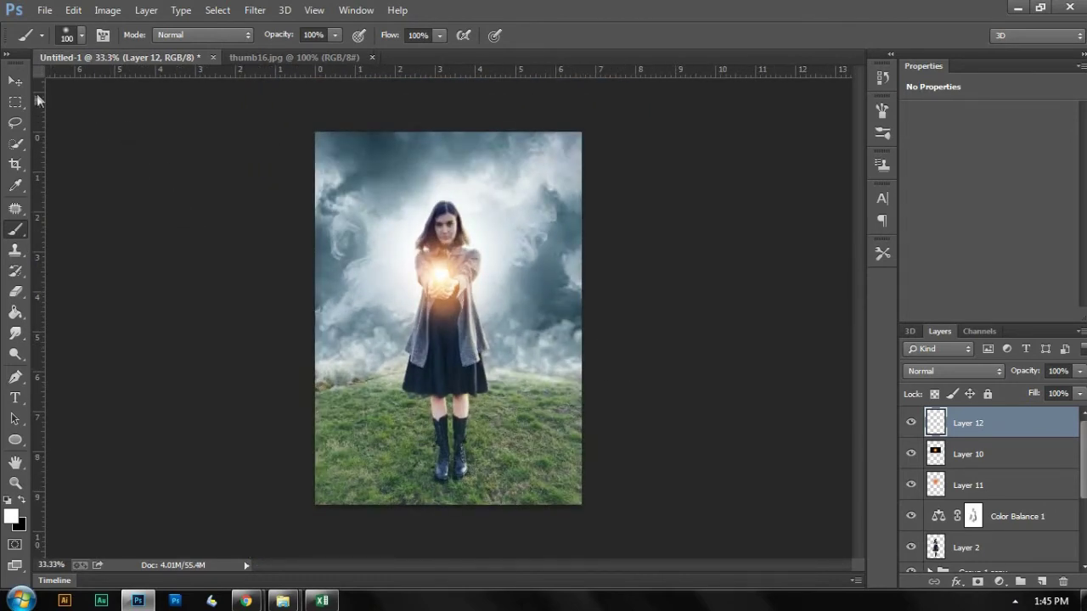
pyautogui.press('v')
pyautogui.click(127, 155)
pyautogui.hotkey('ctrl', '+')
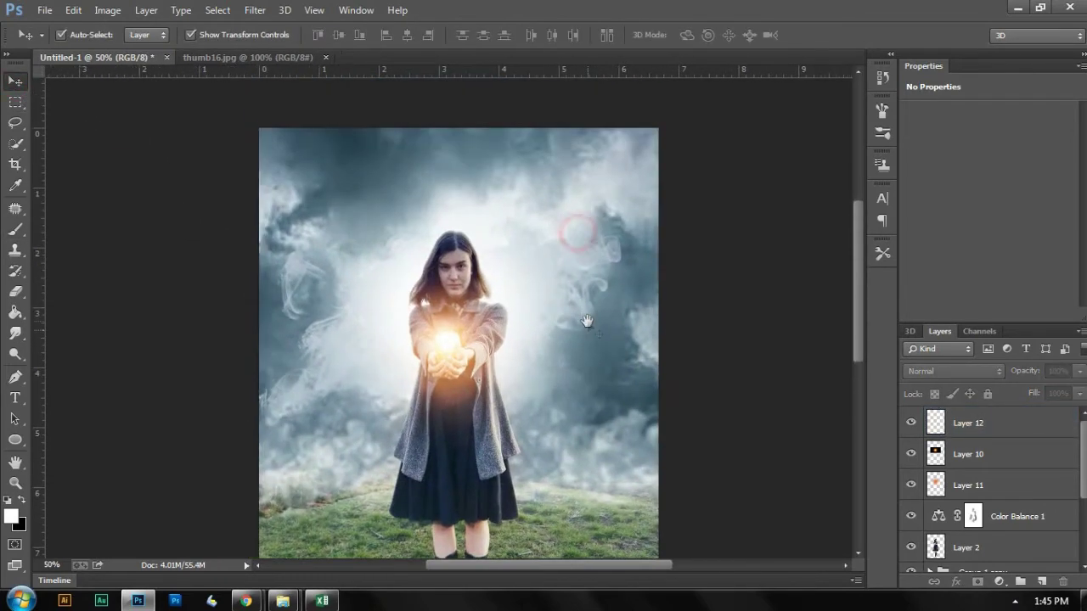
pyautogui.hotkey('ctrl', '+')
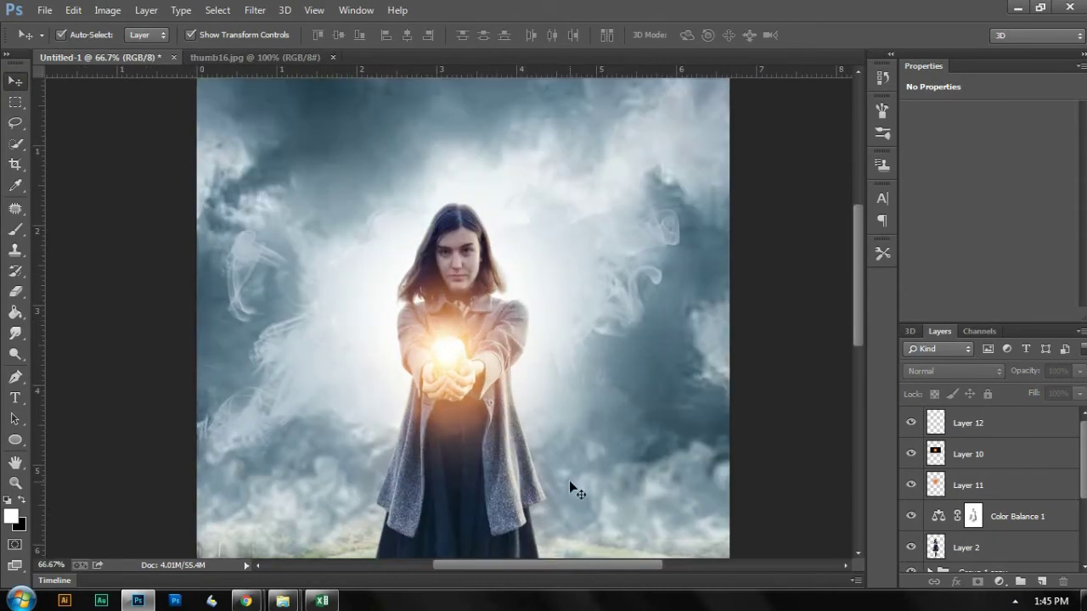
pyautogui.moveTo(571, 482); pyautogui.dragTo(569, 366)
pyautogui.hotkey('ctrl', '-')
pyautogui.hotkey('ctrl', '-')
pyautogui.hotkey('ctrl', '-')
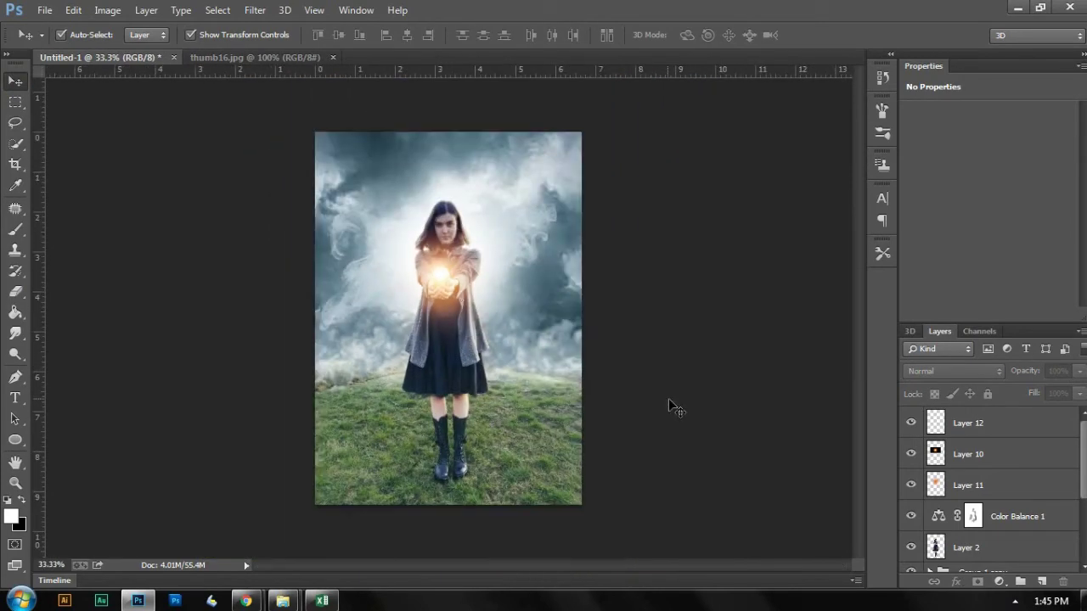
pyautogui.hotkey('ctrl', '+')
# Step: Smudge the front of the woman's skirt on Layer 2 with a 40 px tip at 45% strength
pyautogui.click(1002, 516)
pyautogui.click(967, 548)
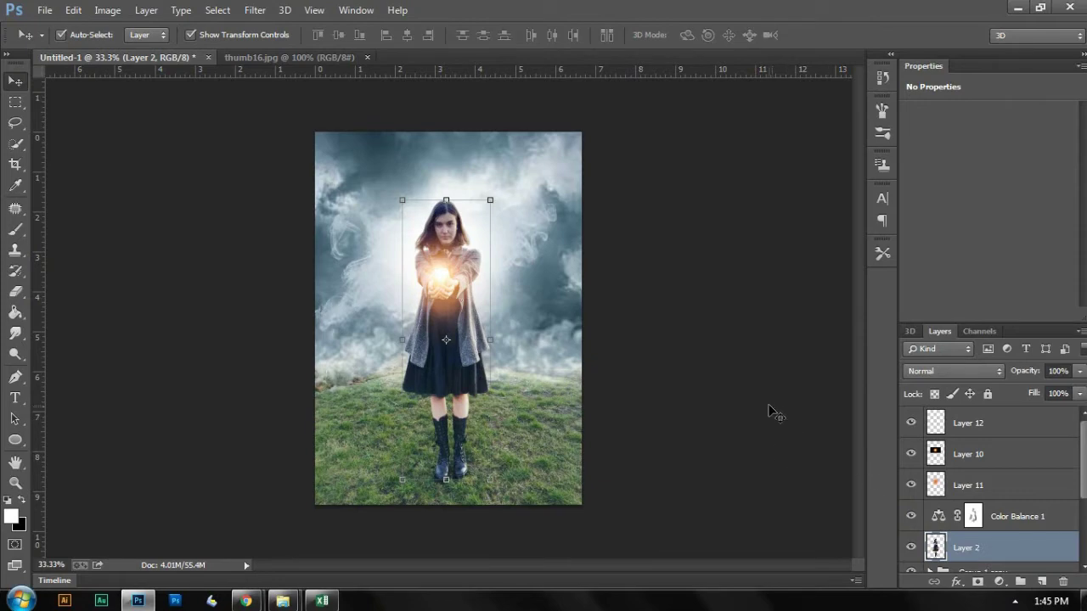
pyautogui.click(15, 333)
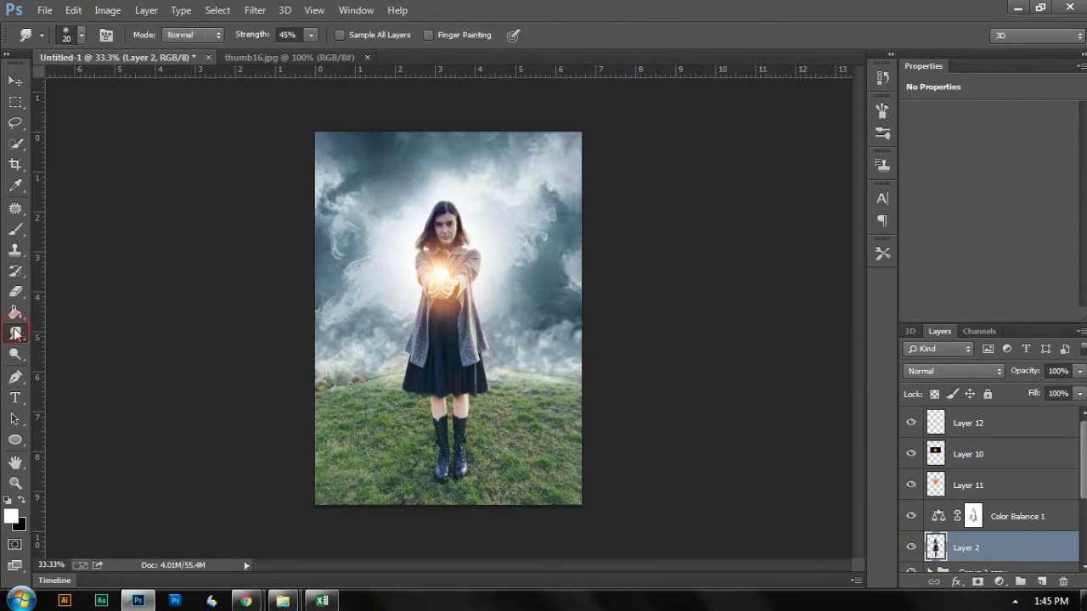
pyautogui.click(83, 35)
pyautogui.doubleClick(312, 488)
pyautogui.press(']')
pyautogui.press(']')
pyautogui.press(']')
pyautogui.press(']')
pyautogui.press(']')
pyautogui.press(']')
pyautogui.press(']')
pyautogui.press(']')
pyautogui.press(']')
pyautogui.press(']')
pyautogui.press(']')
pyautogui.hotkey('ctrl', '+')
pyautogui.hotkey('ctrl', '+')
pyautogui.hotkey('ctrl', '+')
pyautogui.press('[')
pyautogui.press('[')
pyautogui.press('[')
pyautogui.press('[')
pyautogui.press('[')
pyautogui.press('[')
pyautogui.press('[')
pyautogui.press('[')
pyautogui.press('[')
pyautogui.press('[')
pyautogui.press('[')
pyautogui.press('[')
pyautogui.press('[')
pyautogui.press('[')
pyautogui.press('[')
pyautogui.moveTo(458, 357); pyautogui.dragTo(451, 530)
pyautogui.moveTo(476, 450)
pyautogui.mouseDown()
pyautogui.moveTo(476, 527)
pyautogui.moveTo(501, 458)
pyautogui.moveTo(502, 491)
pyautogui.moveTo(501, 482)
pyautogui.moveTo(542, 515)
pyautogui.moveTo(506, 483)
pyautogui.moveTo(501, 516)
pyautogui.mouseUp()
# Step: Duplicate Layer 2 and hide the original
pyautogui.hotkey('ctrl', 'j')
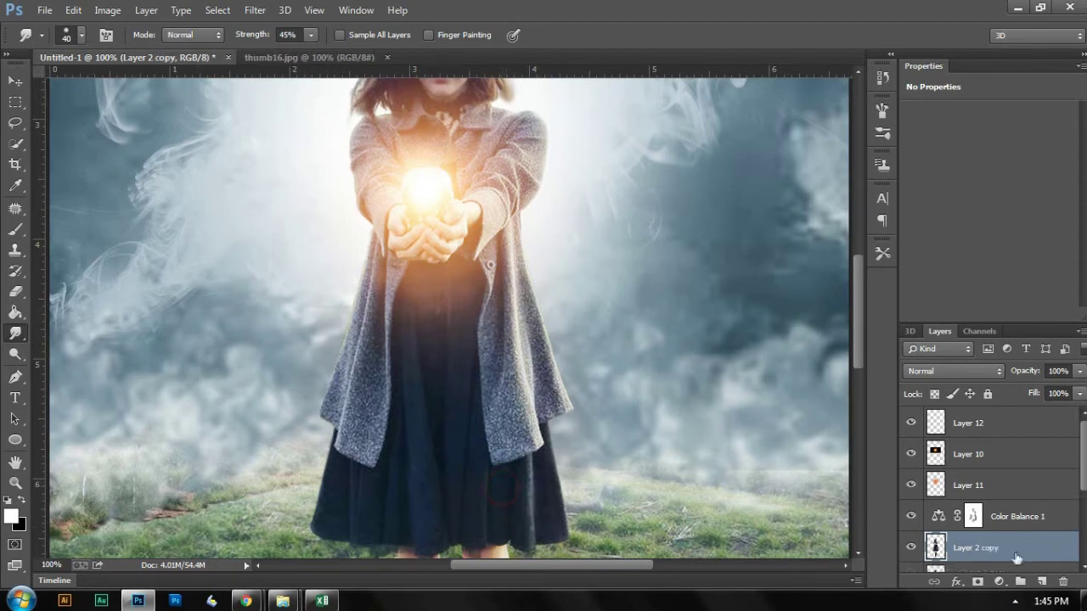
pyautogui.scroll(-1, 931, 560)
pyautogui.click(911, 547)
# Step: Smudge the skirt folds below the coat's hem on Layer 2 copy
pyautogui.click(514, 463)
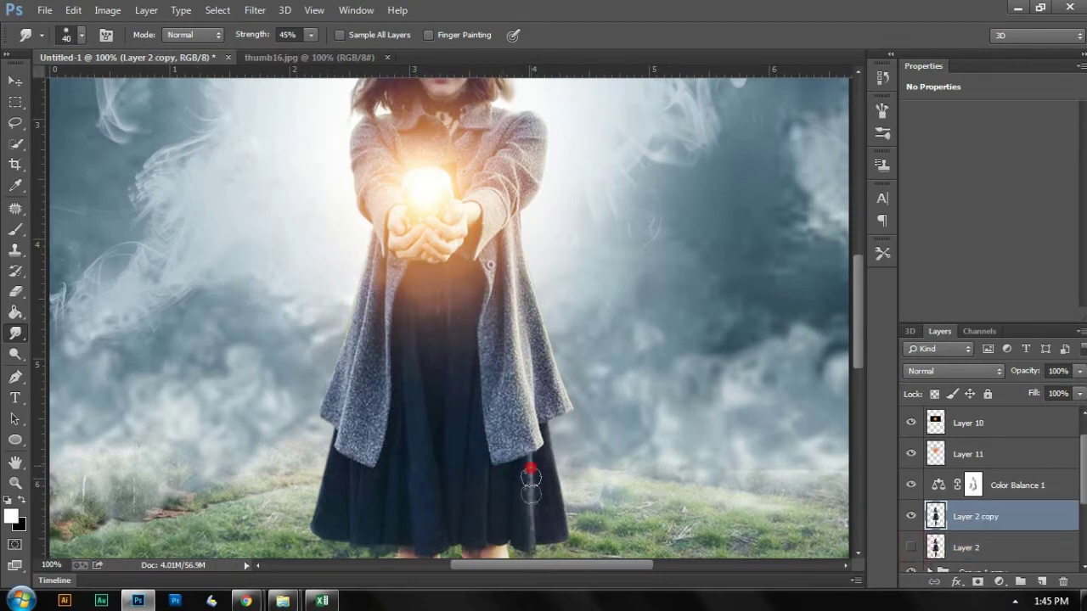
pyautogui.moveTo(540, 446); pyautogui.dragTo(559, 523)
pyautogui.scroll(-3, 855, 509)
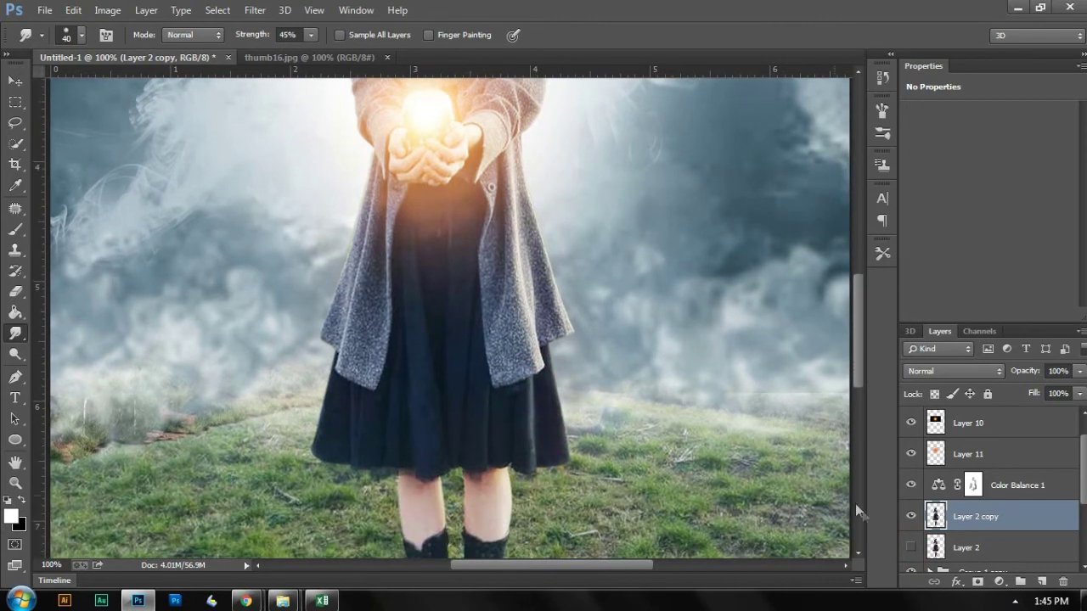
# Step: Clip Layer 2 copy to Layer 2 and smudge the skirt and the lower coat with soft strokes
pyautogui.keyDown('alt'); pyautogui.click(908, 531); pyautogui.keyUp('alt')
pyautogui.moveTo(559, 437)
pyautogui.mouseDown()
pyautogui.moveTo(560, 463)
pyautogui.moveTo(547, 454)
pyautogui.moveTo(521, 486)
pyautogui.moveTo(507, 460)
pyautogui.moveTo(550, 453)
pyautogui.moveTo(538, 430)
pyautogui.moveTo(557, 406)
pyautogui.moveTo(321, 445)
pyautogui.moveTo(383, 418)
pyautogui.moveTo(387, 437)
pyautogui.moveTo(365, 294)
pyautogui.moveTo(372, 338)
pyautogui.moveTo(392, 327)
pyautogui.moveTo(374, 219)
pyautogui.moveTo(355, 222)
pyautogui.moveTo(330, 307)
pyautogui.moveTo(349, 350)
pyautogui.mouseUp()
pyautogui.moveTo(414, 363)
pyautogui.mouseDown()
pyautogui.moveTo(425, 396)
pyautogui.moveTo(447, 226)
pyautogui.moveTo(423, 288)
pyautogui.mouseUp()
pyautogui.moveTo(445, 396)
pyautogui.mouseDown()
pyautogui.moveTo(451, 416)
pyautogui.moveTo(468, 404)
pyautogui.moveTo(453, 436)
pyautogui.moveTo(475, 303)
pyautogui.moveTo(445, 389)
pyautogui.moveTo(501, 380)
pyautogui.moveTo(493, 409)
pyautogui.moveTo(511, 458)
pyautogui.mouseUp()
pyautogui.hotkey('ctrl', '-')
pyautogui.hotkey('ctrl', '+')
# Step: Smooth the coat, sleeves, hair and forehead of the woman on Layer 2 copy with the Smudge tool
pyautogui.moveTo(487, 165); pyautogui.dragTo(494, 266)
pyautogui.moveTo(329, 455)
pyautogui.mouseDown()
pyautogui.moveTo(320, 370)
pyautogui.moveTo(345, 356)
pyautogui.moveTo(327, 425)
pyautogui.moveTo(353, 390)
pyautogui.moveTo(345, 469)
pyautogui.moveTo(351, 459)
pyautogui.moveTo(332, 427)
pyautogui.mouseUp()
pyautogui.moveTo(333, 272)
pyautogui.mouseDown()
pyautogui.moveTo(323, 323)
pyautogui.moveTo(321, 305)
pyautogui.moveTo(363, 276)
pyautogui.moveTo(424, 333)
pyautogui.moveTo(458, 288)
pyautogui.moveTo(480, 287)
pyautogui.moveTo(481, 357)
pyautogui.moveTo(465, 331)
pyautogui.moveTo(450, 399)
pyautogui.moveTo(459, 463)
pyautogui.moveTo(438, 518)
pyautogui.moveTo(478, 416)
pyautogui.moveTo(452, 361)
pyautogui.moveTo(466, 398)
pyautogui.moveTo(431, 505)
pyautogui.mouseUp()
pyautogui.moveTo(472, 224); pyautogui.dragTo(507, 262)
pyautogui.moveTo(396, 131)
pyautogui.mouseDown()
pyautogui.moveTo(445, 133)
pyautogui.moveTo(468, 191)
pyautogui.moveTo(462, 242)
pyautogui.mouseUp()
pyautogui.moveTo(361, 246)
pyautogui.mouseDown()
pyautogui.moveTo(335, 195)
pyautogui.moveTo(351, 153)
pyautogui.moveTo(347, 224)
pyautogui.moveTo(298, 281)
pyautogui.mouseUp()
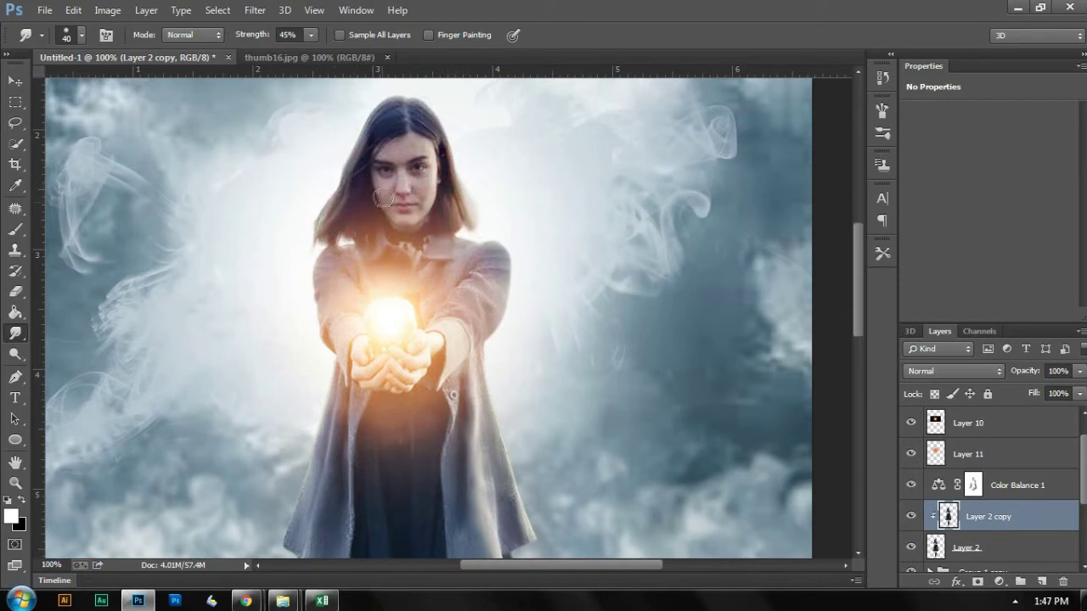
pyautogui.click(399, 146)
# Step: Compare the woman with and without the smudged copy, both close up and in the full composite
pyautogui.click(911, 516)
pyautogui.click(911, 516)
pyautogui.hotkey('ctrl', '-')
pyautogui.hotkey('ctrl', '-')
pyautogui.hotkey('ctrl', '-')
pyautogui.hotkey('ctrl', '+')
pyautogui.hotkey('ctrl', '+')
pyautogui.hotkey('ctrl', '+')
# Step: Smudge the woman's bare legs and black boots on Layer 2 copy to smooth their texture
pyautogui.moveTo(590, 376); pyautogui.dragTo(619, 79)
pyautogui.moveTo(441, 278); pyautogui.dragTo(457, 309)
pyautogui.moveTo(513, 283); pyautogui.dragTo(512, 306)
pyautogui.click(454, 487)
pyautogui.moveTo(501, 493); pyautogui.dragTo(523, 482)
pyautogui.moveTo(465, 435); pyautogui.dragTo(463, 418)
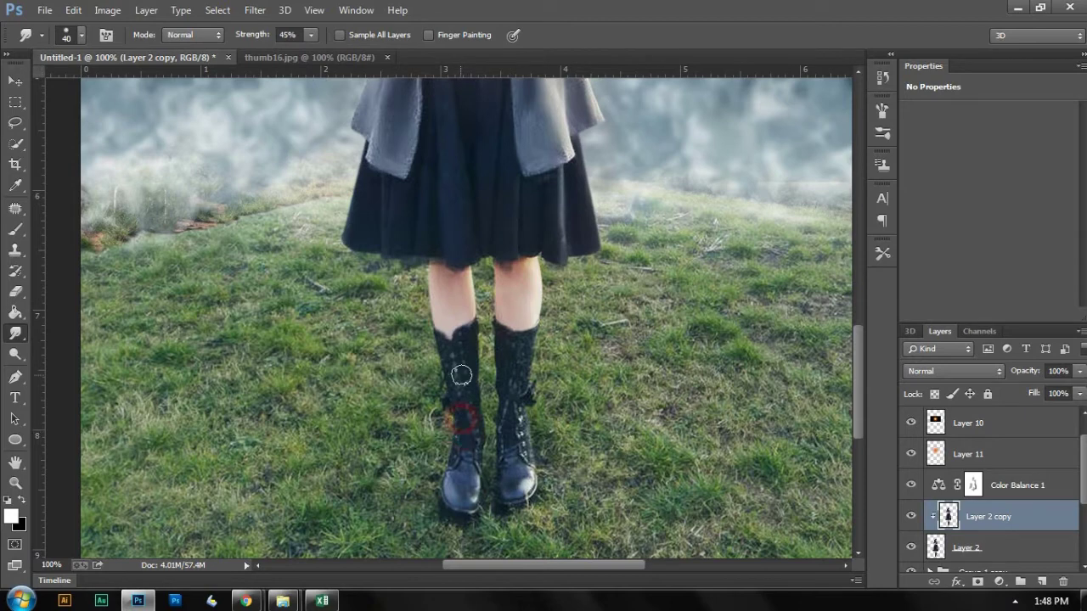
pyautogui.moveTo(470, 341); pyautogui.dragTo(473, 407)
pyautogui.moveTo(507, 363)
pyautogui.mouseDown()
pyautogui.moveTo(539, 343)
pyautogui.moveTo(541, 364)
pyautogui.moveTo(495, 337)
pyautogui.moveTo(501, 427)
pyautogui.mouseUp()
pyautogui.hotkey('ctrl', '-')
pyautogui.hotkey('ctrl', '-')
pyautogui.hotkey('ctrl', '-')
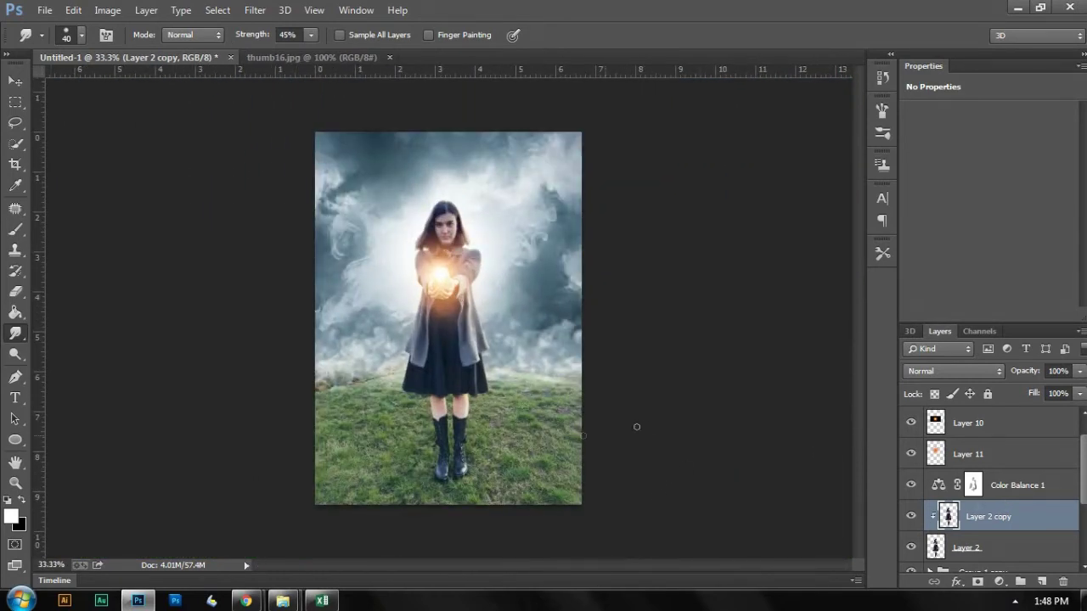
# Step: Duplicate Group 1 copy, hide the source group and merge the duplicate into a single layer
pyautogui.scroll(-3, 979, 533)
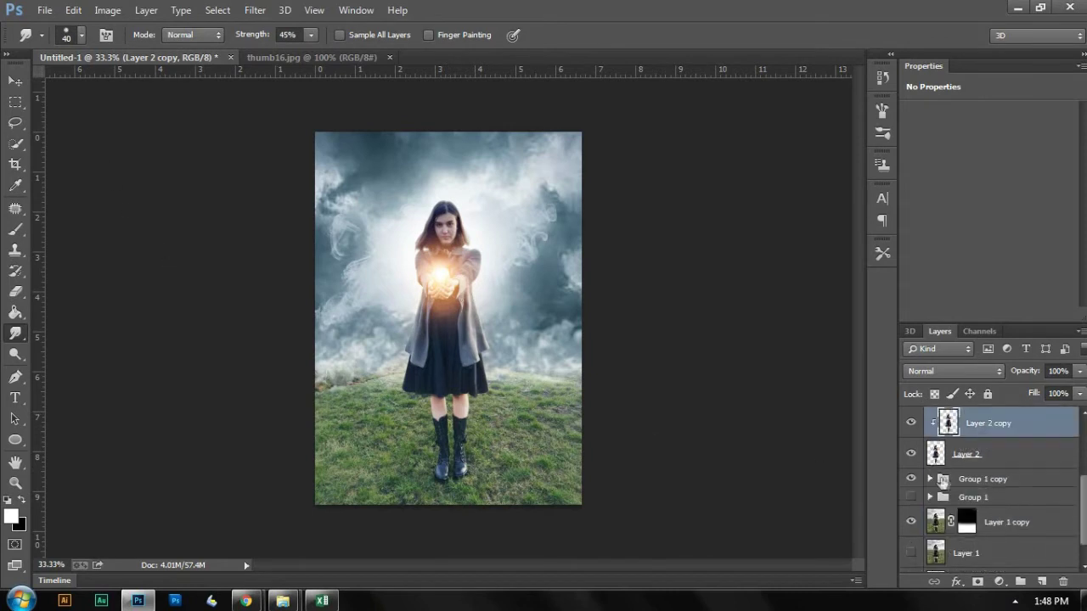
pyautogui.click(910, 480)
pyautogui.click(910, 479)
pyautogui.click(965, 481)
pyautogui.hotkey('ctrl', 'j')
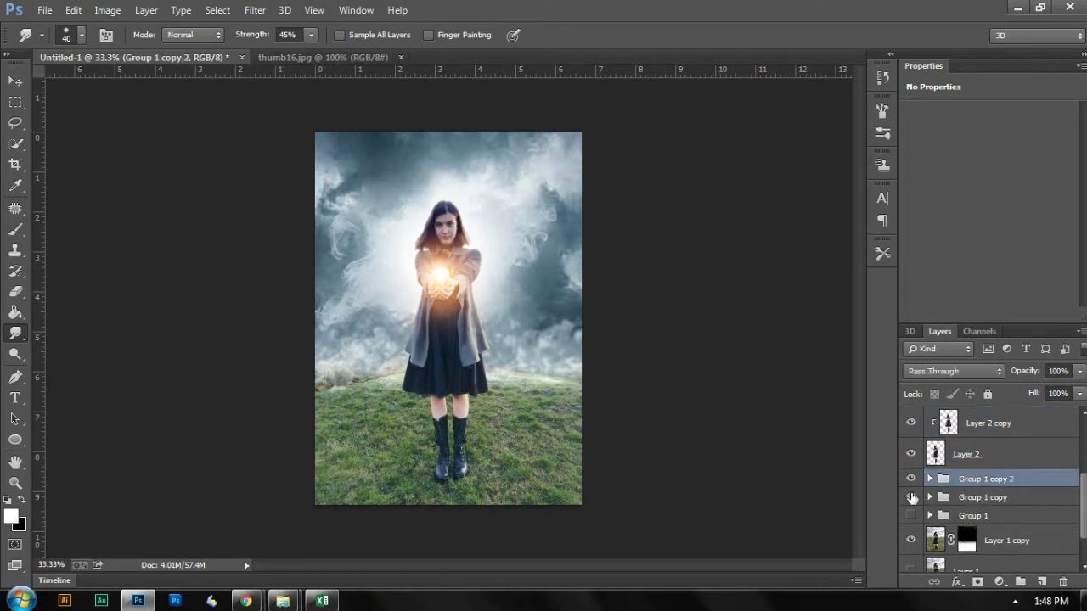
pyautogui.click(909, 500)
pyautogui.hotkey('ctrl', 'e')
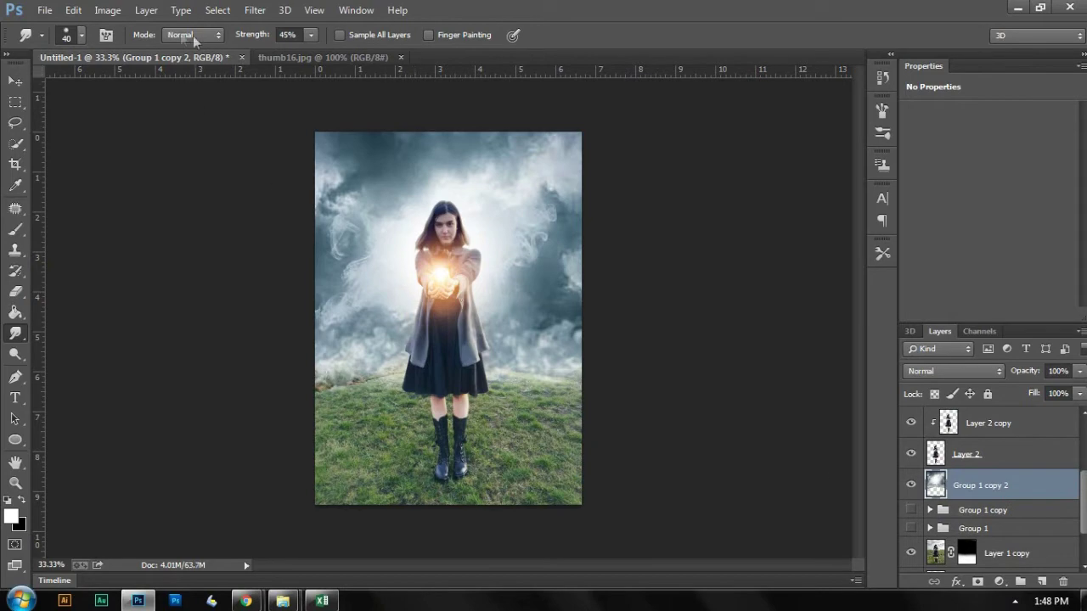
# Step: Apply a Gaussian Blur to the merged sky layer, with the radius raised above 6.6 pixels
pyautogui.click(254, 10)
pyautogui.moveTo(300, 184)
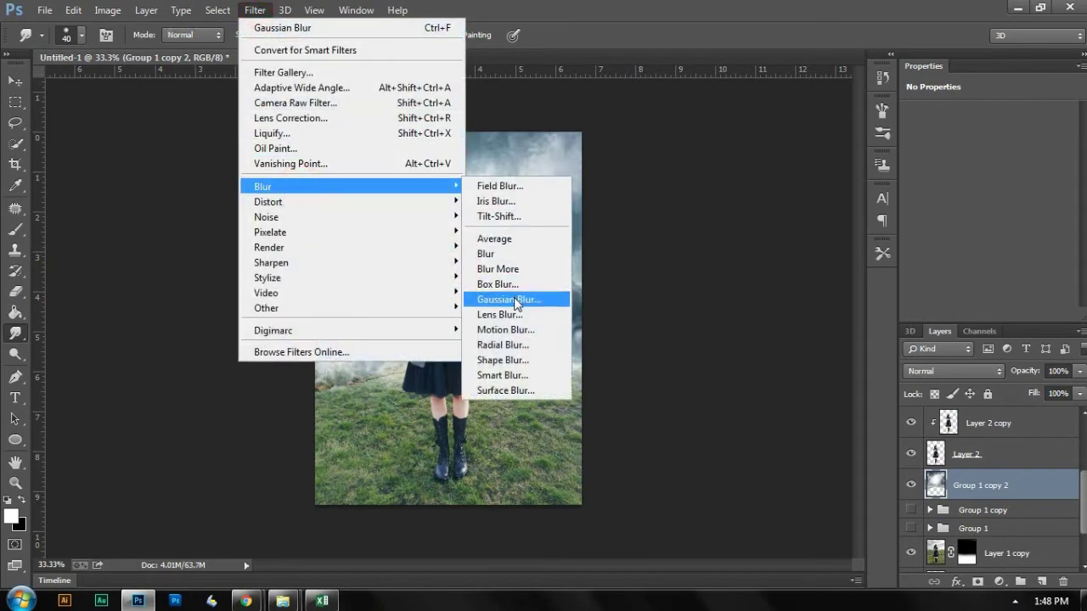
pyautogui.click(513, 299)
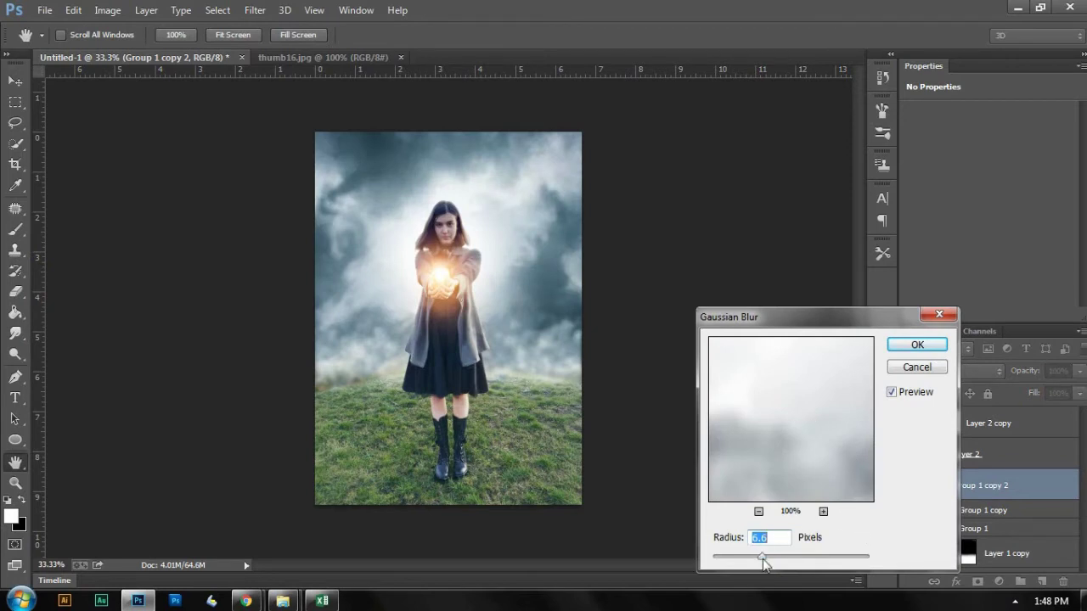
pyautogui.moveTo(762, 560); pyautogui.dragTo(774, 559)
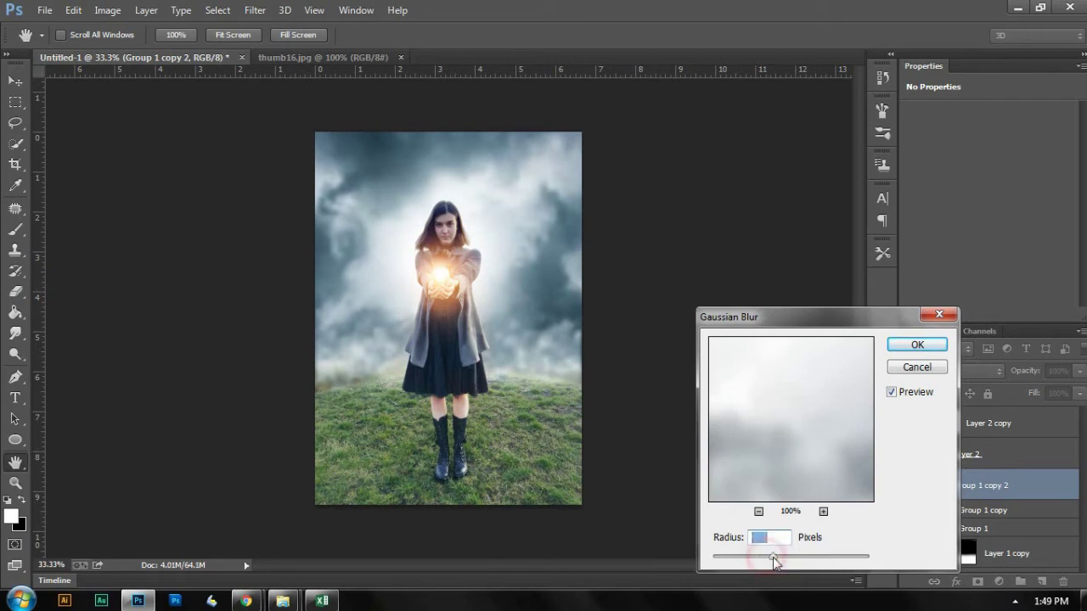
pyautogui.click(916, 346)
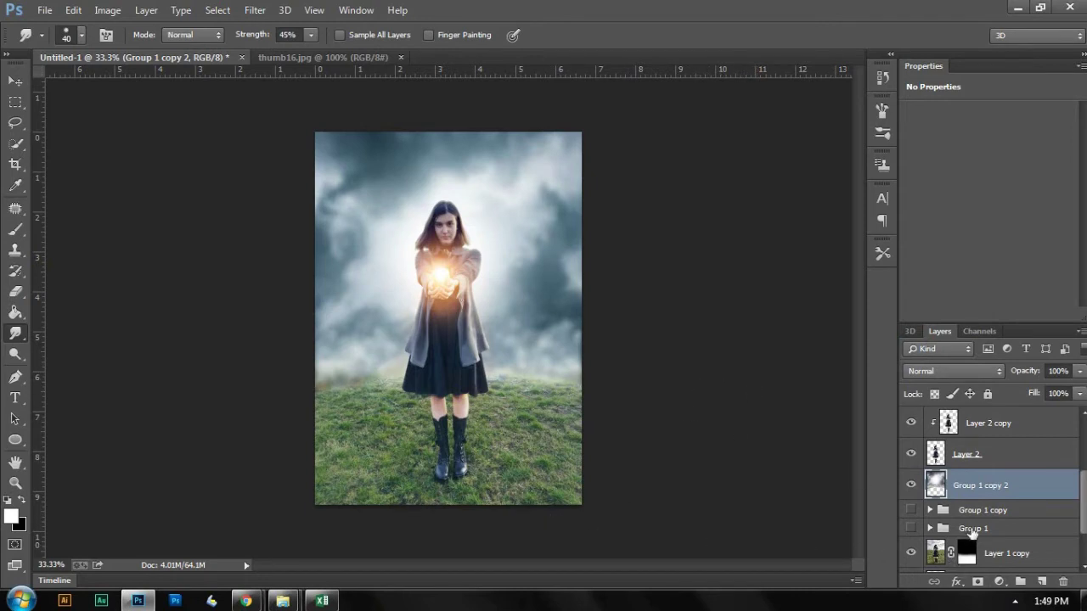
# Step: Show Group 1 copy beneath the blurred sky layer and lower the blurred layer's opacity to 56%
pyautogui.scroll(-1, 972, 531)
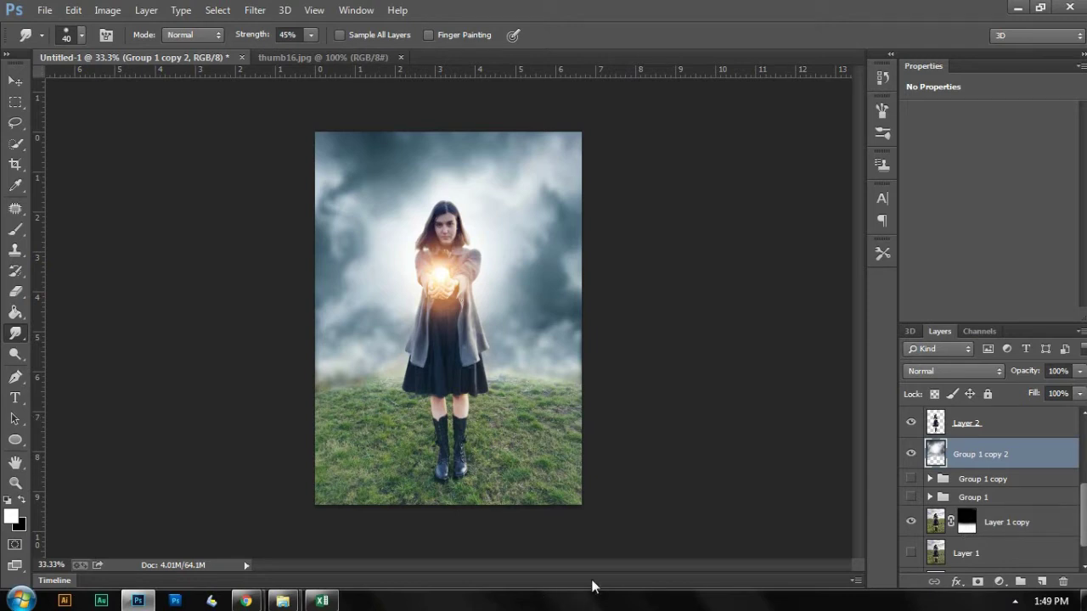
pyautogui.click(909, 478)
pyautogui.click(911, 454)
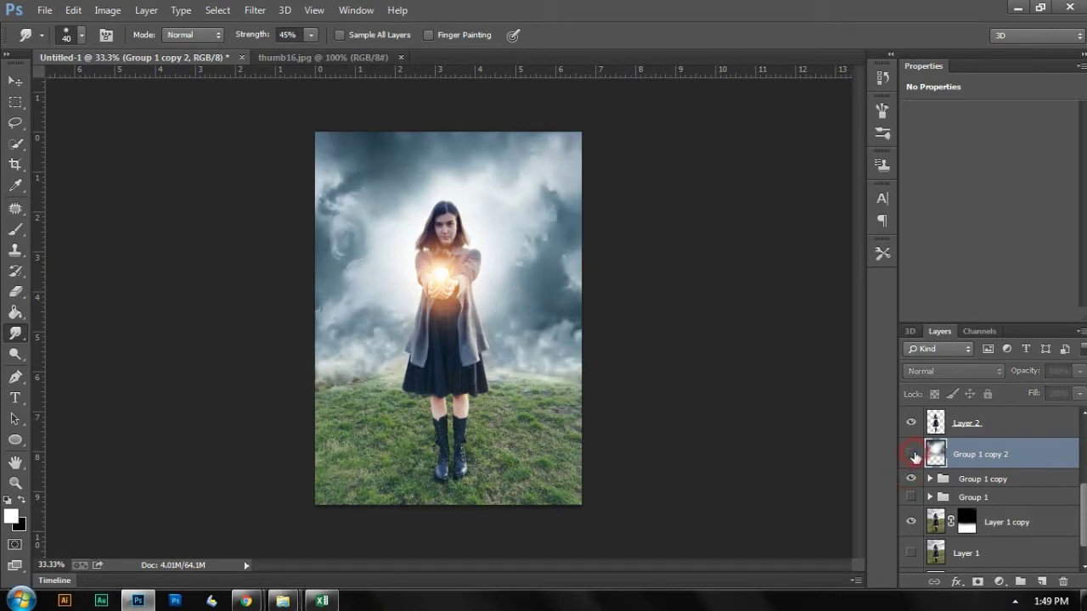
pyautogui.click(911, 455)
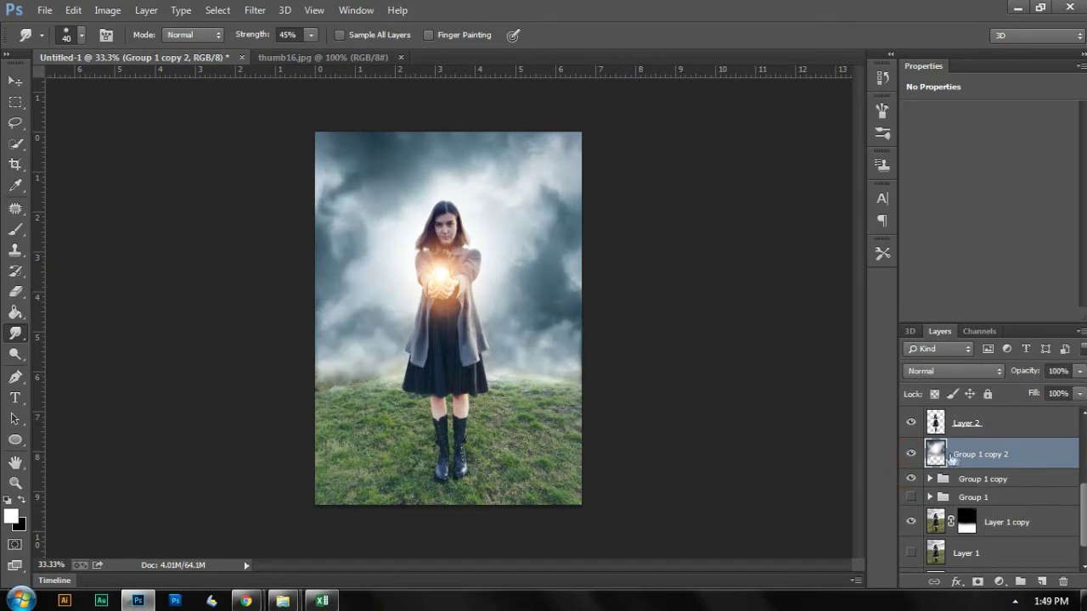
pyautogui.moveTo(1023, 371); pyautogui.dragTo(993, 369)
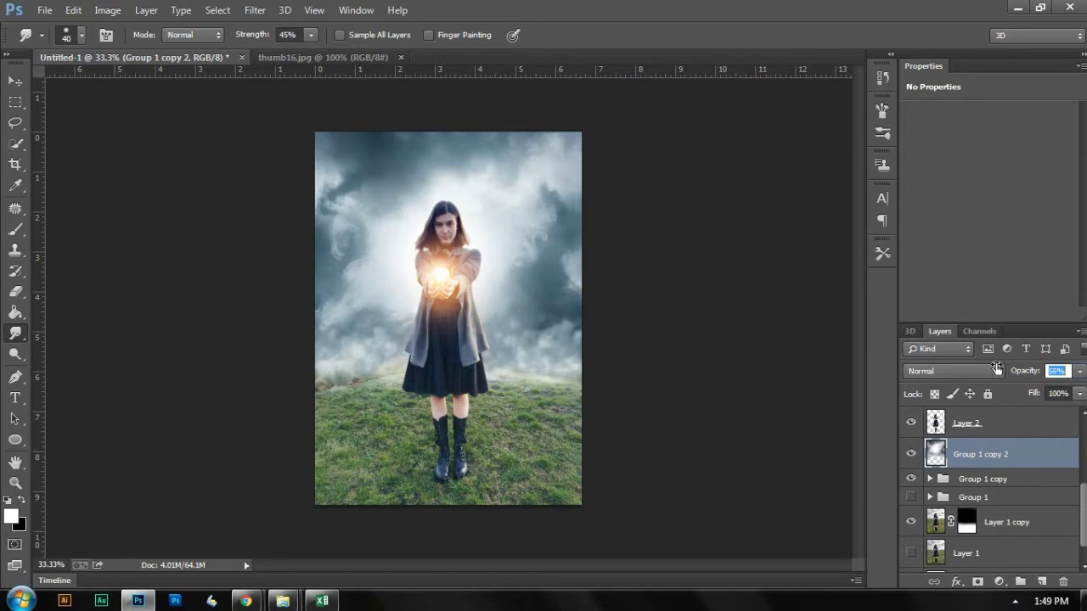
# Step: Erase the blurred sky layer along the grass horizon with a 90 px eraser
pyautogui.press('e')
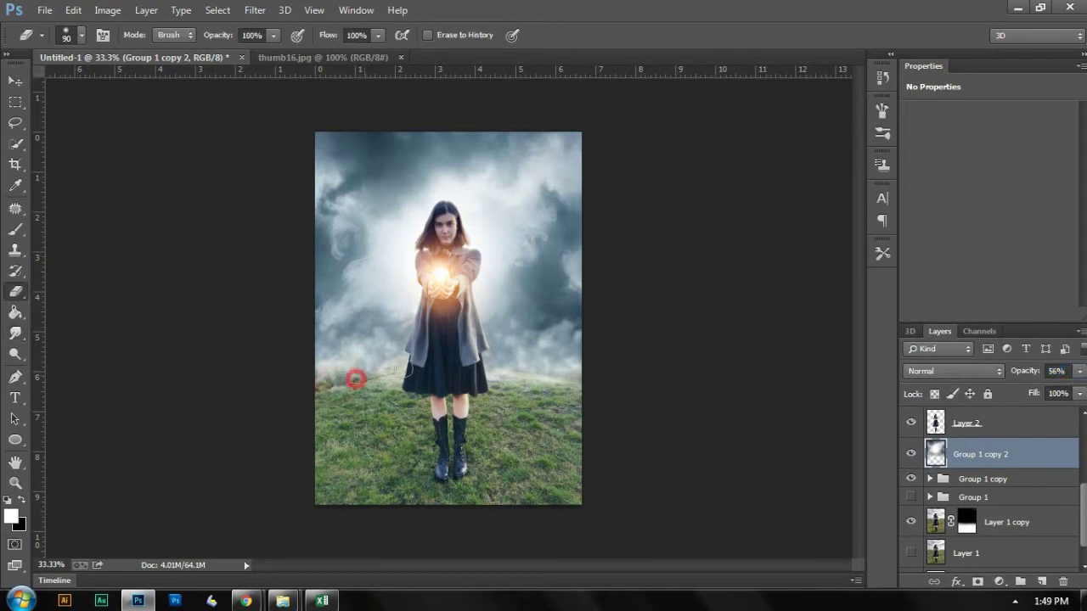
pyautogui.moveTo(610, 377)
pyautogui.mouseDown()
pyautogui.moveTo(552, 395)
pyautogui.moveTo(599, 386)
pyautogui.mouseUp()
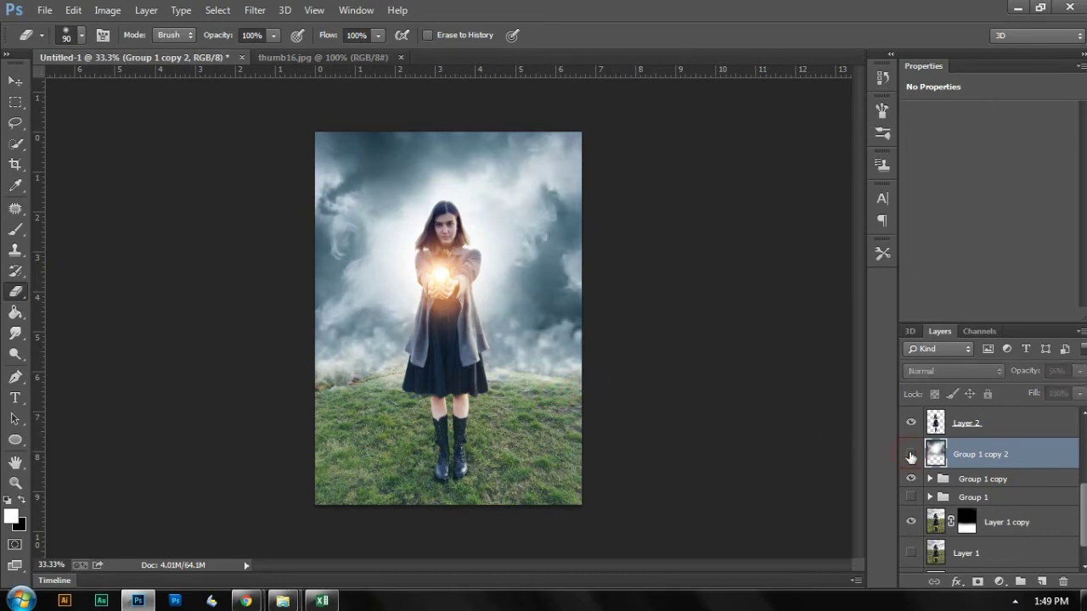
# Step: Brighten the woman's lower face on Layer 2 copy using the Dodge tool at 25 px, Highlights range and 43% exposure
pyautogui.hotkey('ctrl', '+')
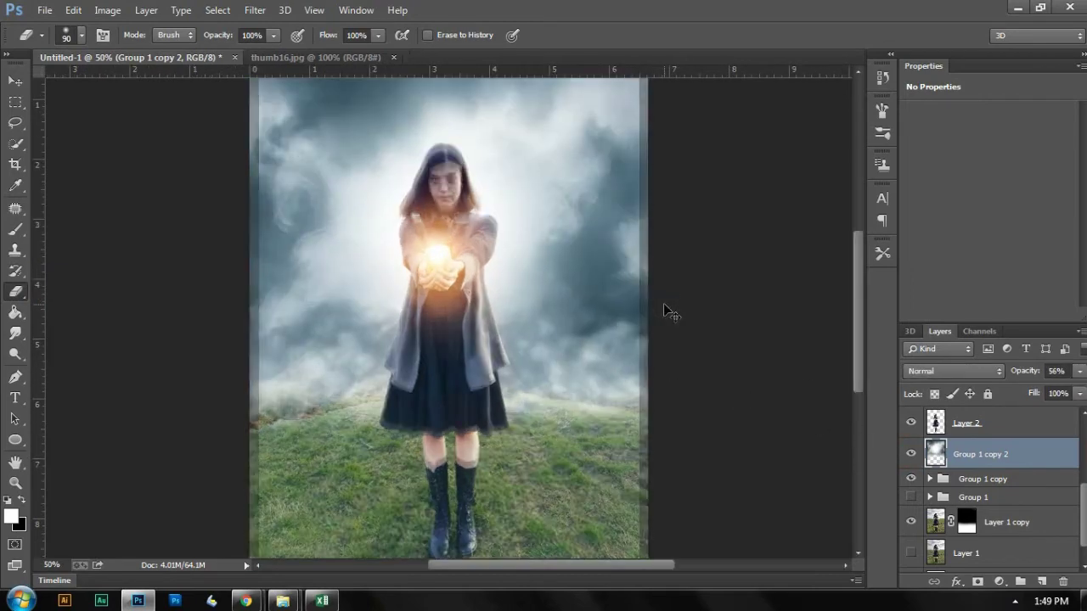
pyautogui.hotkey('ctrl', '+')
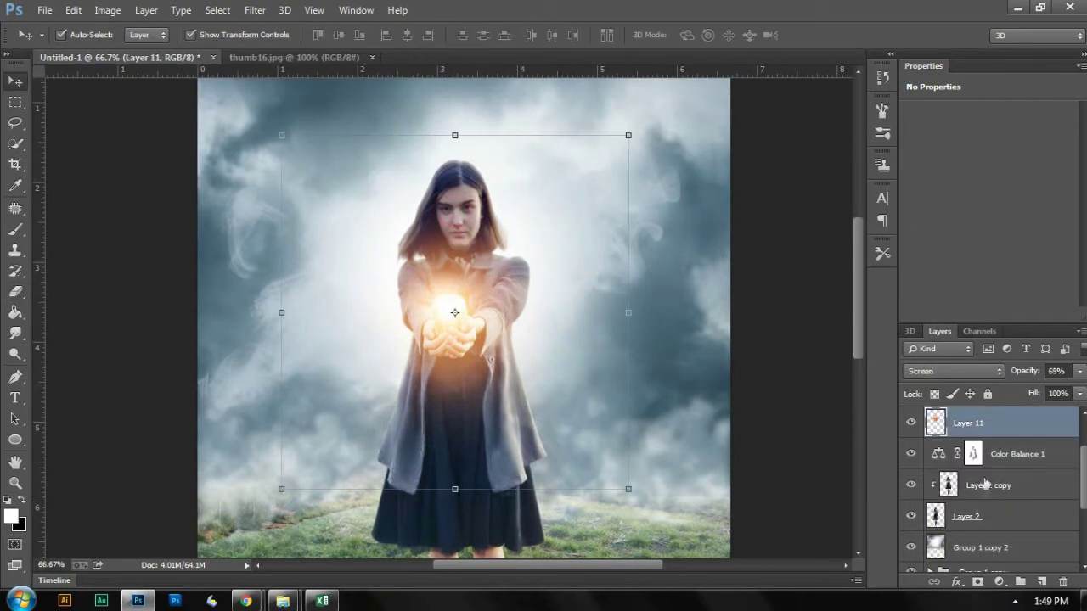
pyautogui.click(985, 484)
pyautogui.click(15, 353)
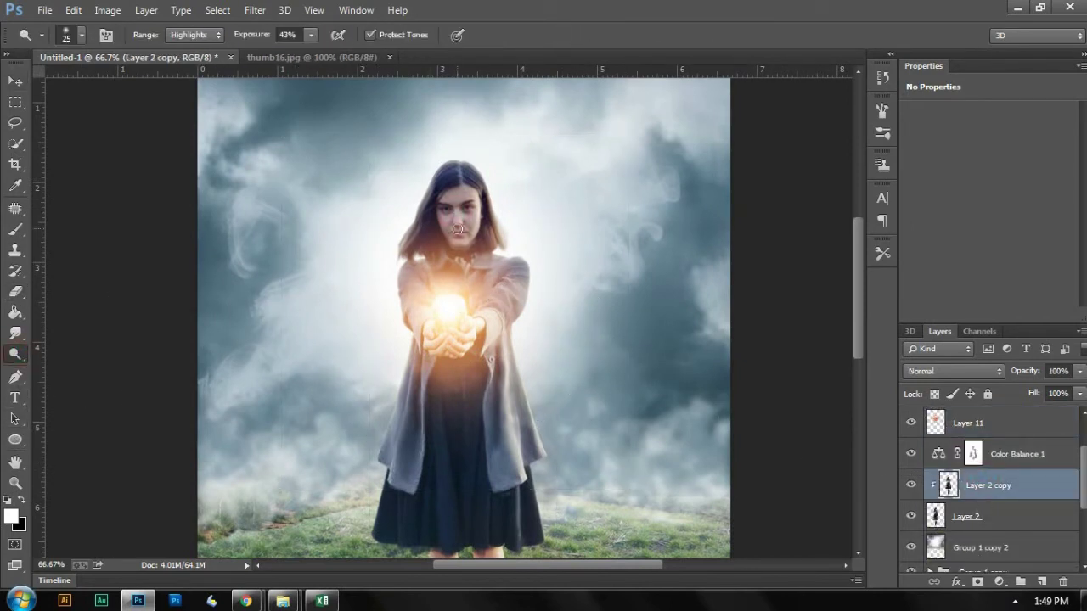
pyautogui.moveTo(448, 220)
pyautogui.mouseDown()
pyautogui.moveTo(476, 243)
pyautogui.moveTo(450, 221)
pyautogui.moveTo(475, 198)
pyautogui.moveTo(448, 227)
pyautogui.moveTo(462, 224)
pyautogui.moveTo(459, 235)
pyautogui.mouseUp()
pyautogui.hotkey('alt', '[')
pyautogui.hotkey('alt', '[')
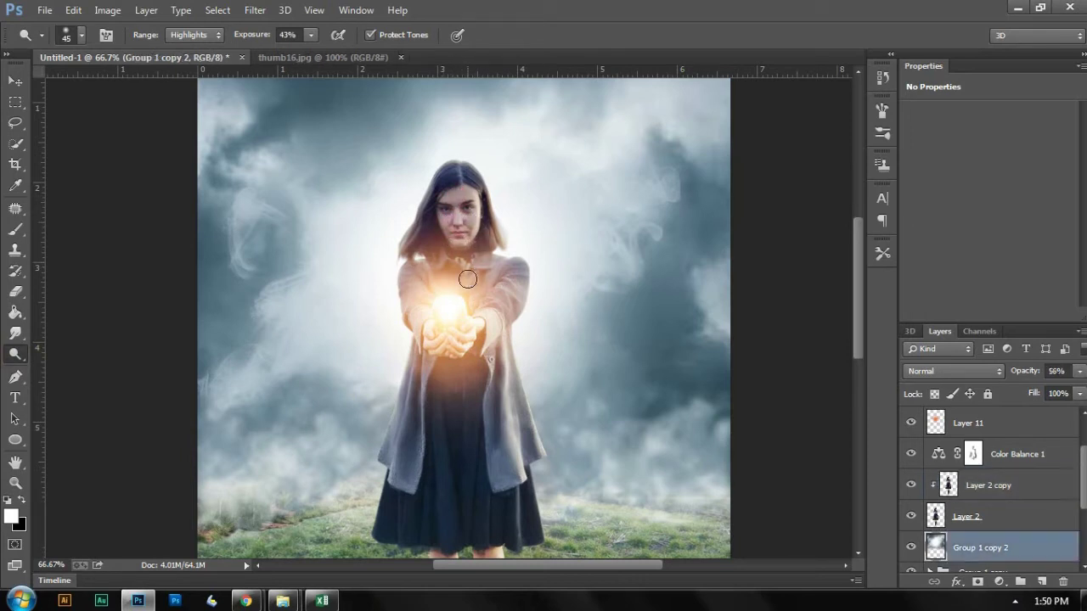
pyautogui.hotkey('alt', ']')
pyautogui.hotkey('alt', ']')
# Step: Enlarge the Dodge brush to 125 px and brighten the woman's hands and bare legs on Layer 2 copy
pyautogui.press(']')
pyautogui.press(']')
pyautogui.press(']')
pyautogui.press(']')
pyautogui.press(']')
pyautogui.press(']')
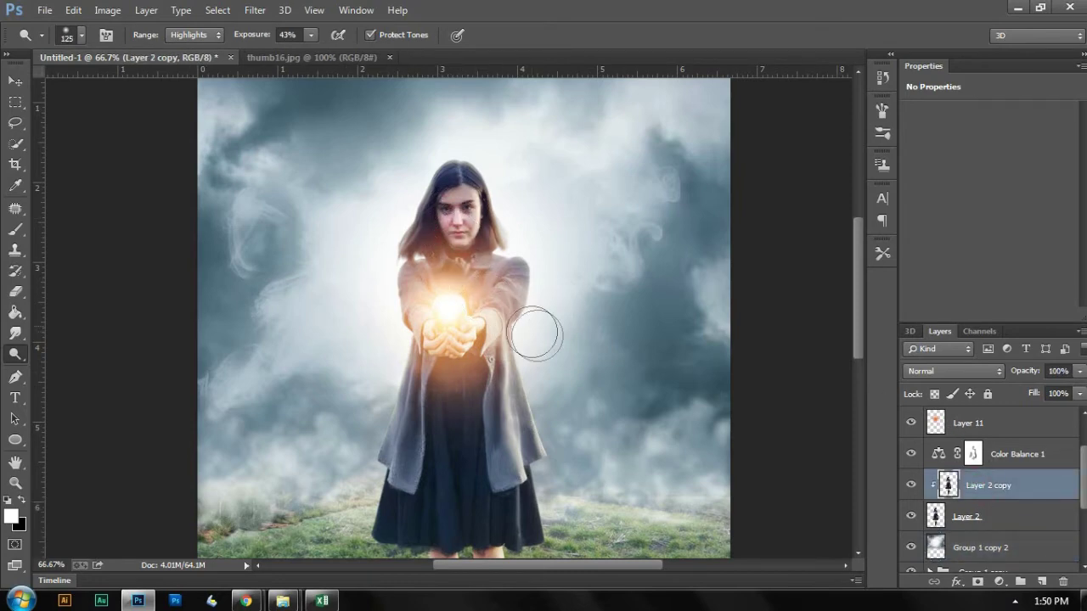
pyautogui.hotkey('ctrl', '-')
pyautogui.press('[')
pyautogui.click(453, 348)
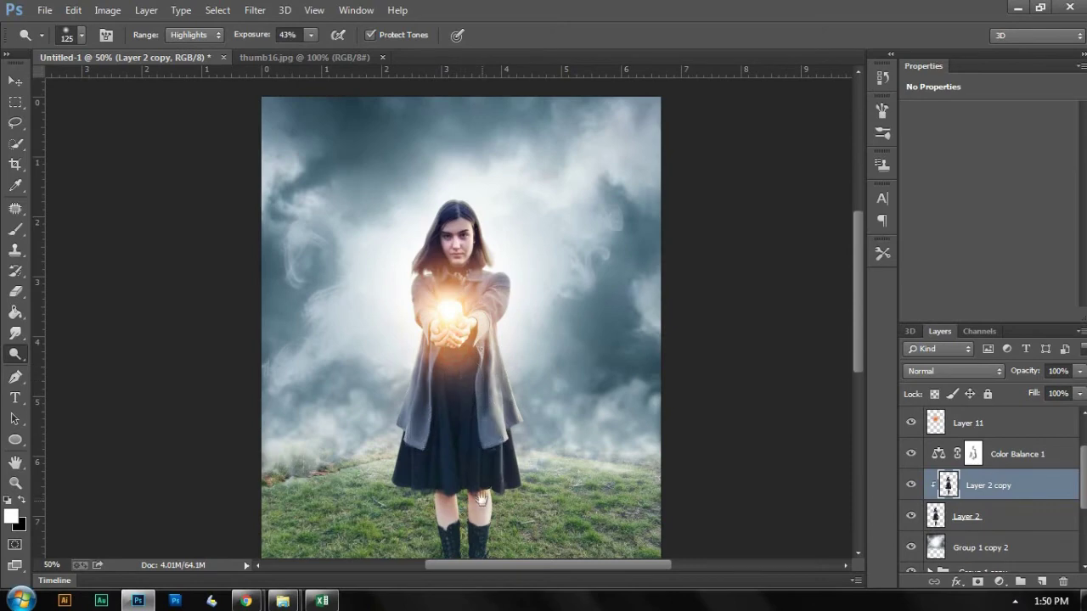
pyautogui.moveTo(482, 501); pyautogui.dragTo(490, 415)
pyautogui.click(453, 423)
pyautogui.click(485, 427)
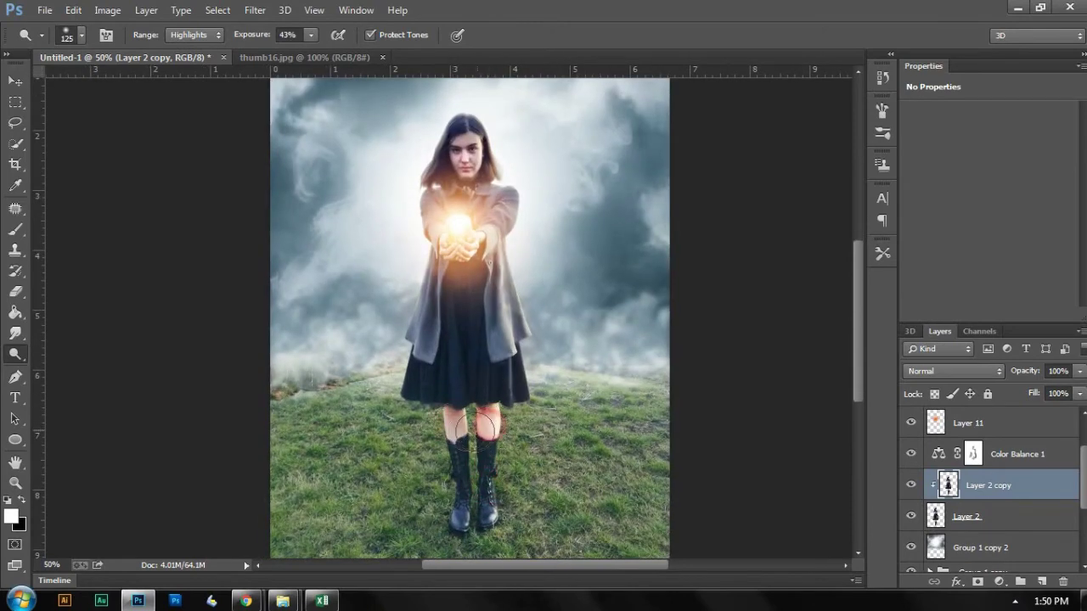
pyautogui.hotkey('ctrl', '-')
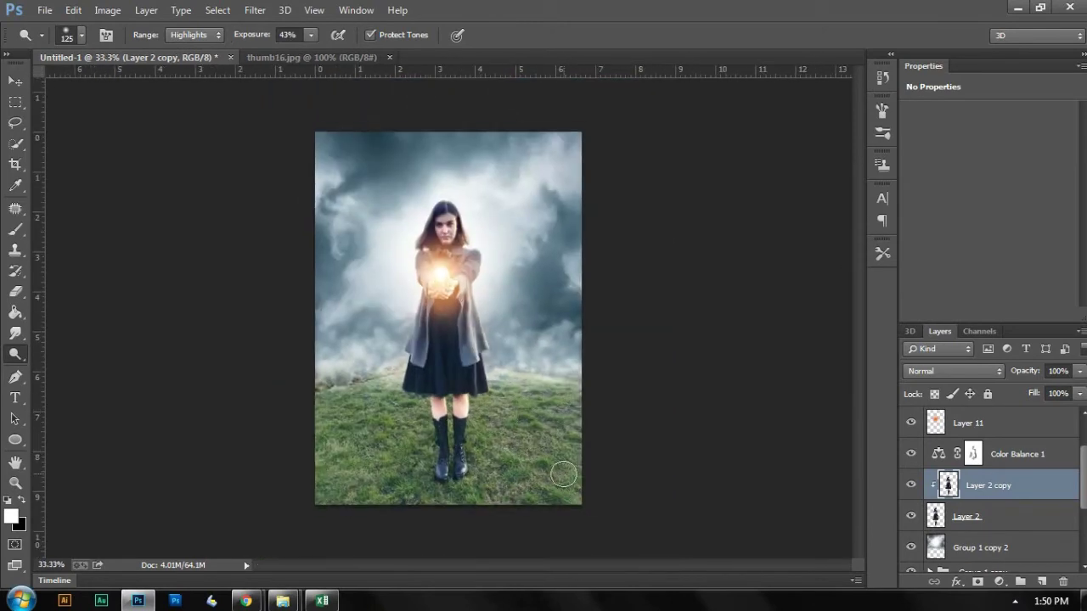
pyautogui.hotkey('ctrl', '-')
pyautogui.hotkey('ctrl', '+')
pyautogui.hotkey('ctrl', '+')
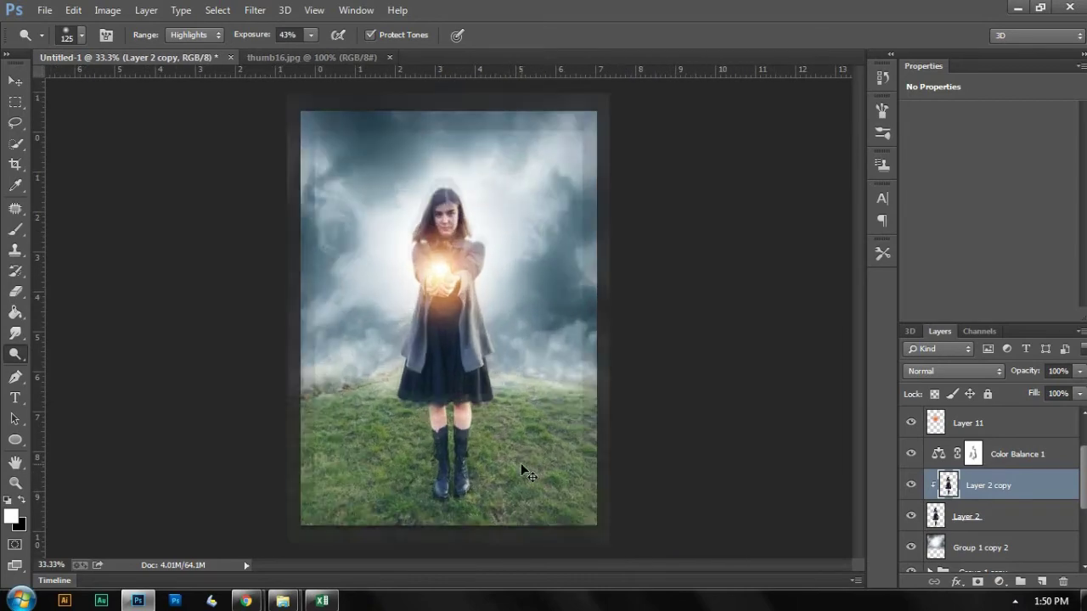
pyautogui.hotkey('ctrl', '-')
pyautogui.hotkey('ctrl', '-')
pyautogui.hotkey('ctrl', '+')
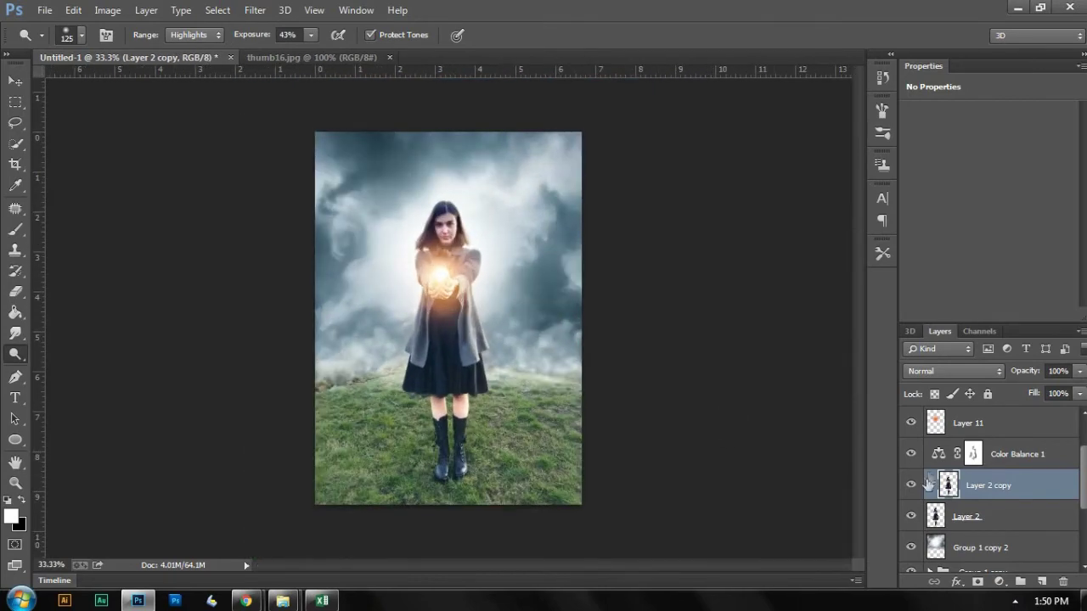
# Step: Stamp all visible layers into a new merged layer above Layer 12
pyautogui.scroll(2, 974, 464)
pyautogui.click(985, 423)
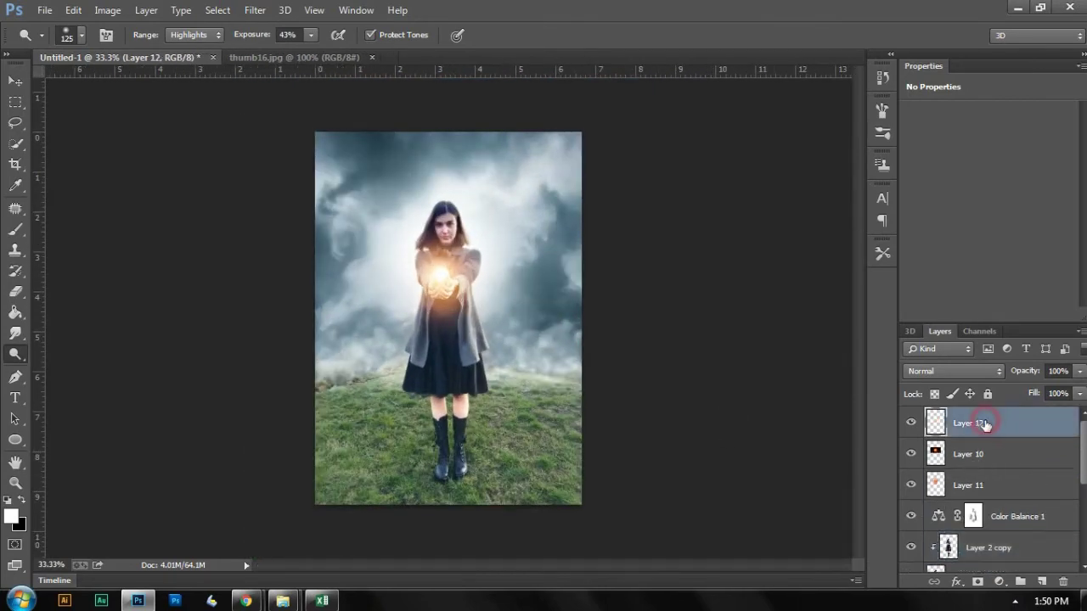
pyautogui.hotkey('ctrl', 'alt', 'shift', 'e')
pyautogui.keyDown('alt'); pyautogui.click(911, 422); pyautogui.keyUp('alt')
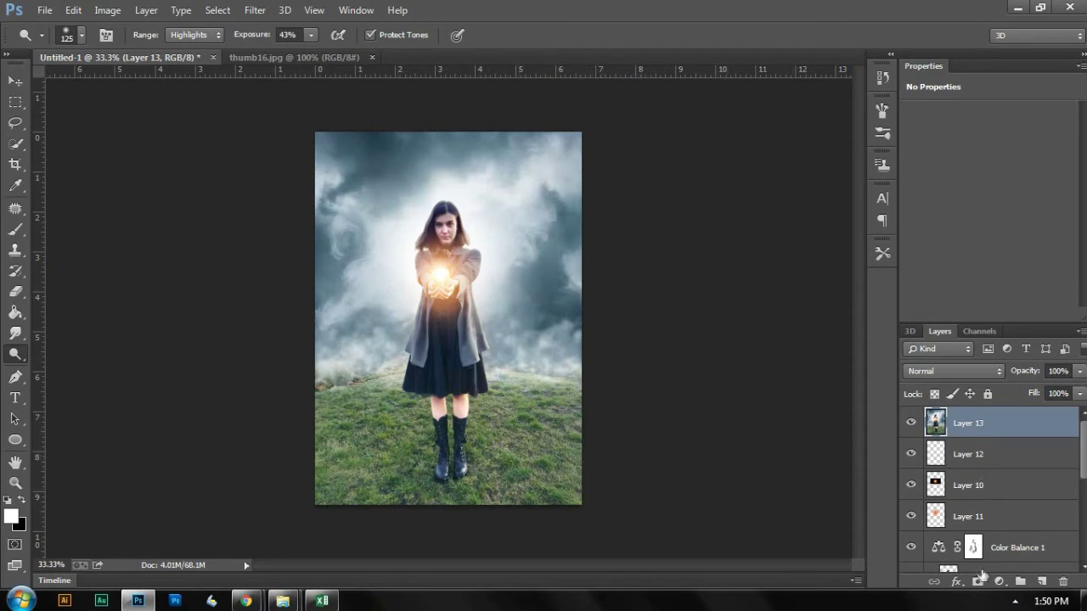
# Step: Add a Gradient Map adjustment above the stamped layer and recolor its white start stop to dark green
pyautogui.click(1000, 581)
pyautogui.click(951, 554)
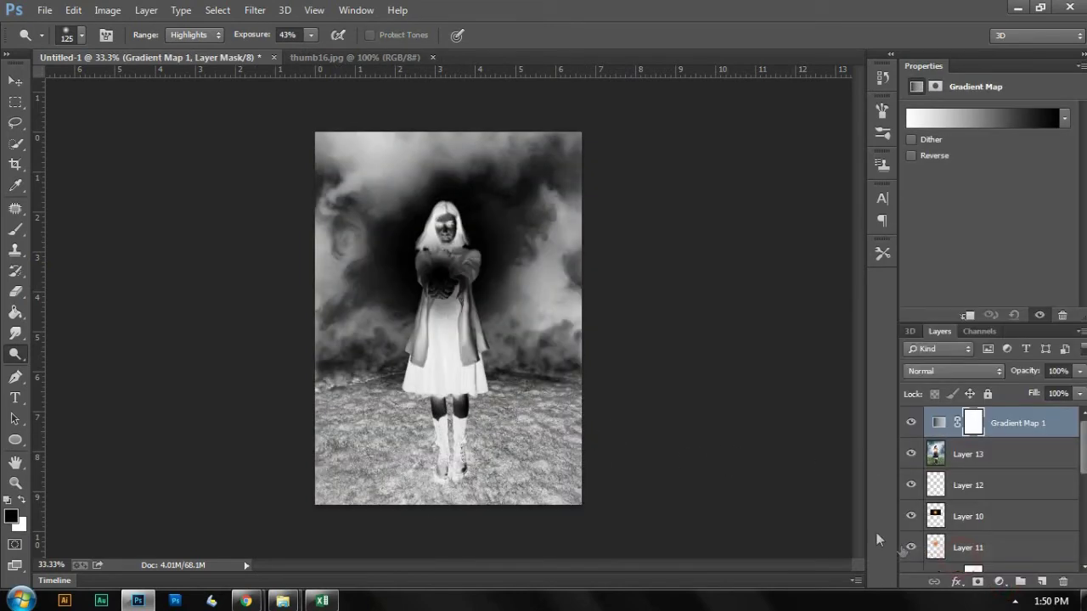
pyautogui.click(973, 119)
pyautogui.click(693, 420)
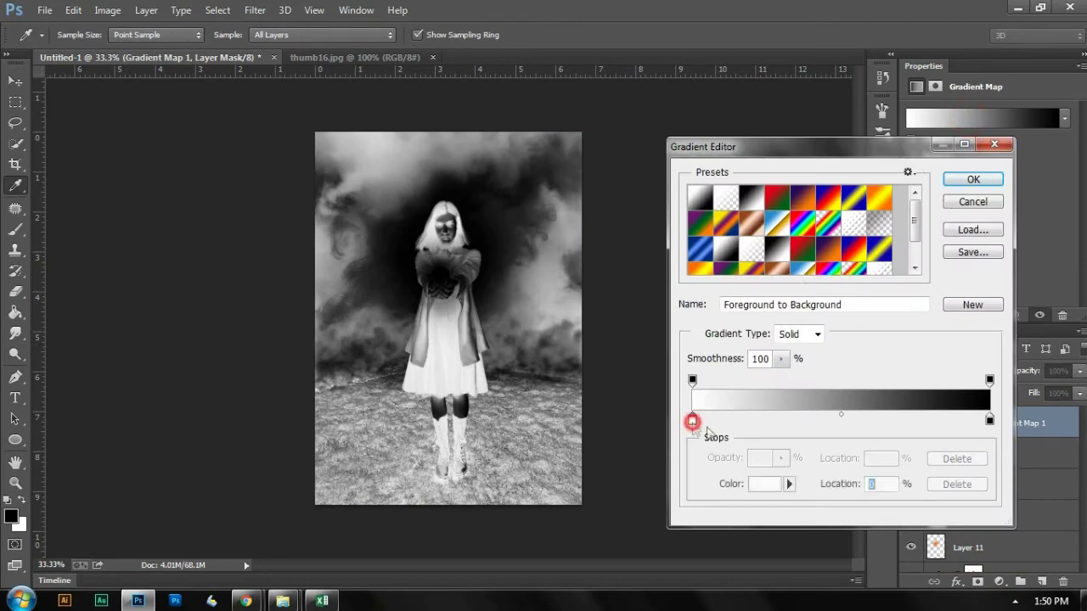
pyautogui.click(764, 484)
pyautogui.click(717, 440)
pyautogui.click(693, 450)
pyautogui.click(856, 304)
# Step: Recolor the gradient map's black end stop to blue 0c00ff and accept the gradient
pyautogui.click(754, 480)
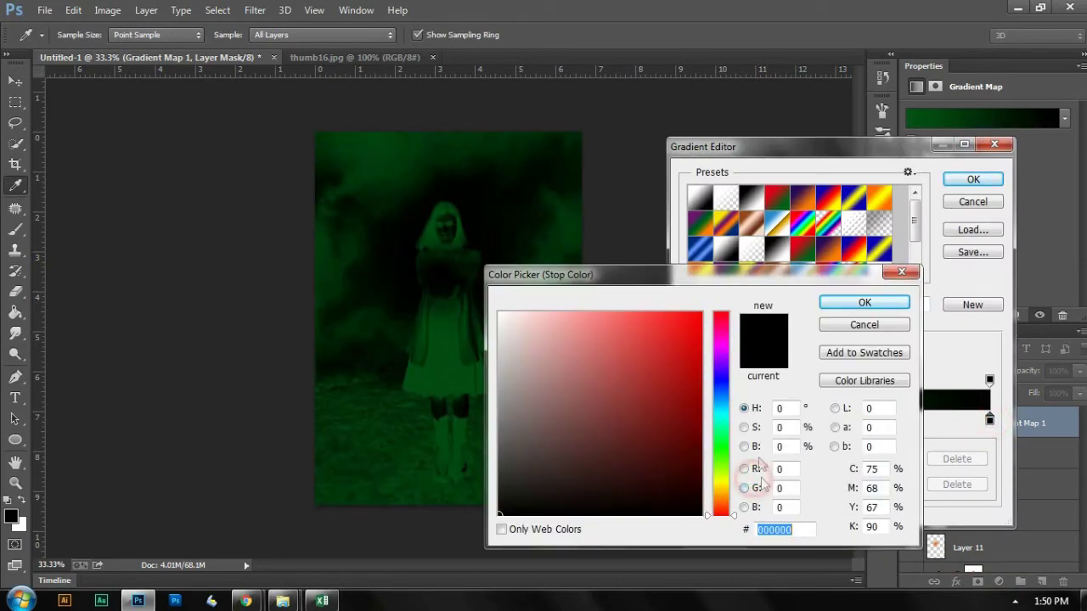
pyautogui.click(722, 378)
pyautogui.moveTo(693, 384); pyautogui.dragTo(704, 311)
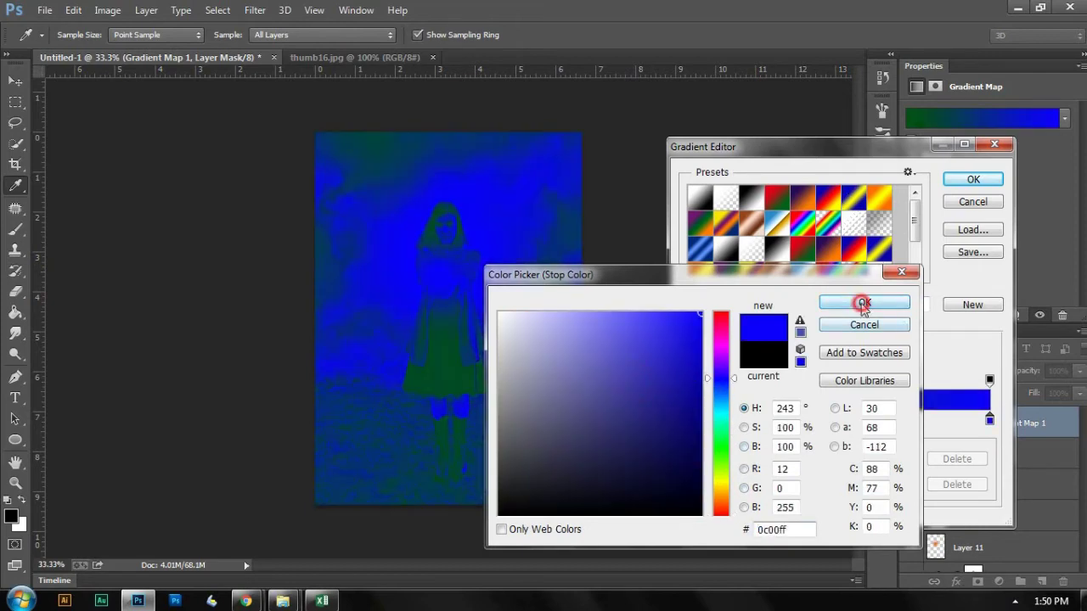
pyautogui.click(864, 304)
pyautogui.click(973, 179)
# Step: Blend the gradient map in Soft Light mode and lower its opacity to 47%
pyautogui.click(971, 372)
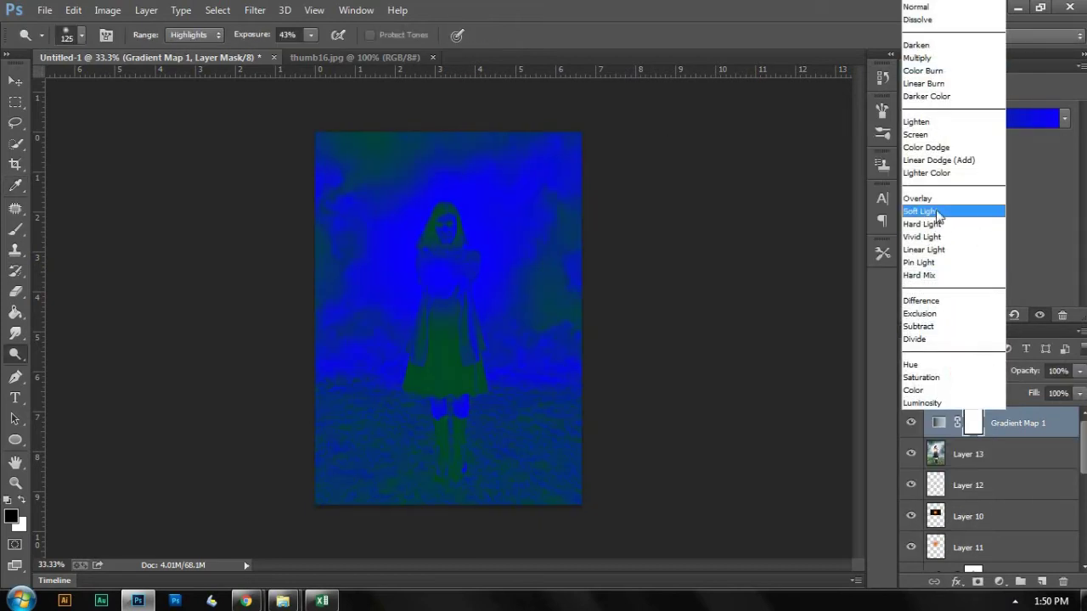
pyautogui.click(951, 210)
pyautogui.moveTo(1025, 377); pyautogui.dragTo(968, 375)
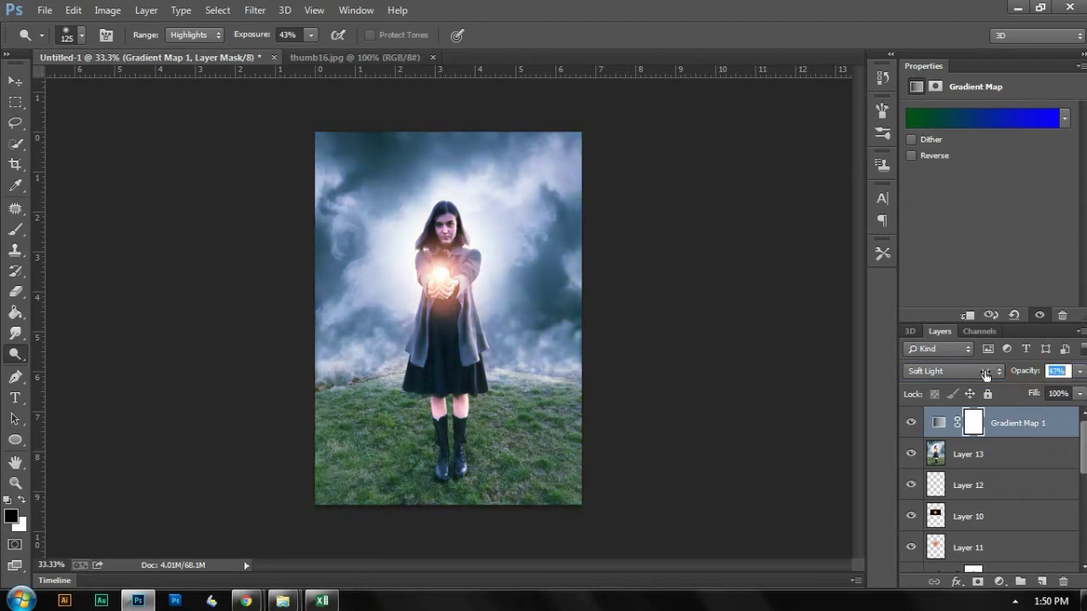
# Step: Try Screen blending on the gradient map, reduce its opacity to 36%, and return it to Soft Light, comparing before and after
pyautogui.click(985, 374)
pyautogui.click(934, 138)
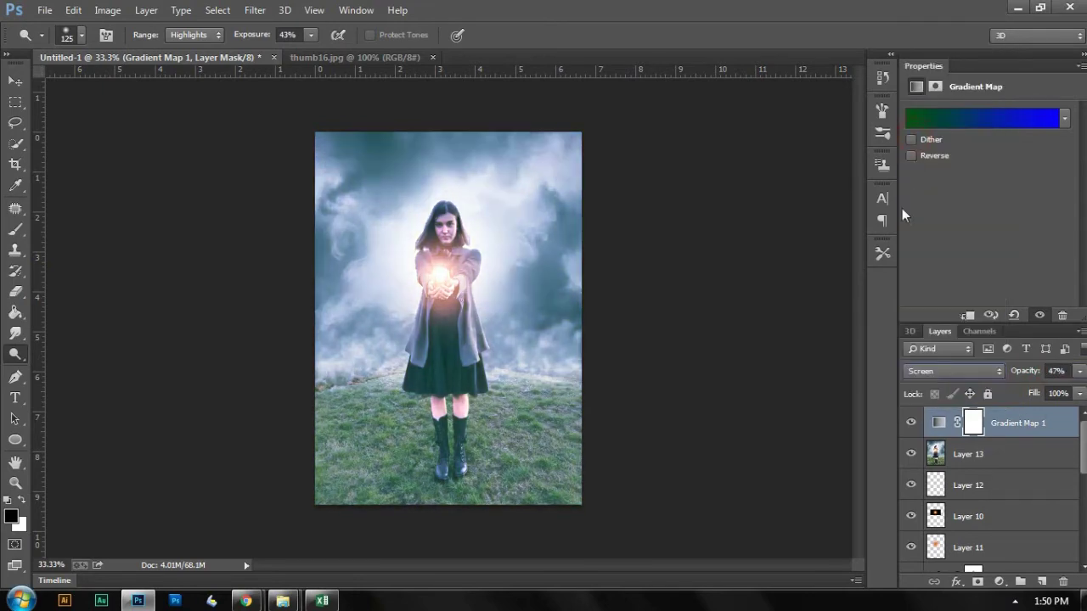
pyautogui.moveTo(1023, 378); pyautogui.dragTo(1016, 389)
pyautogui.click(963, 373)
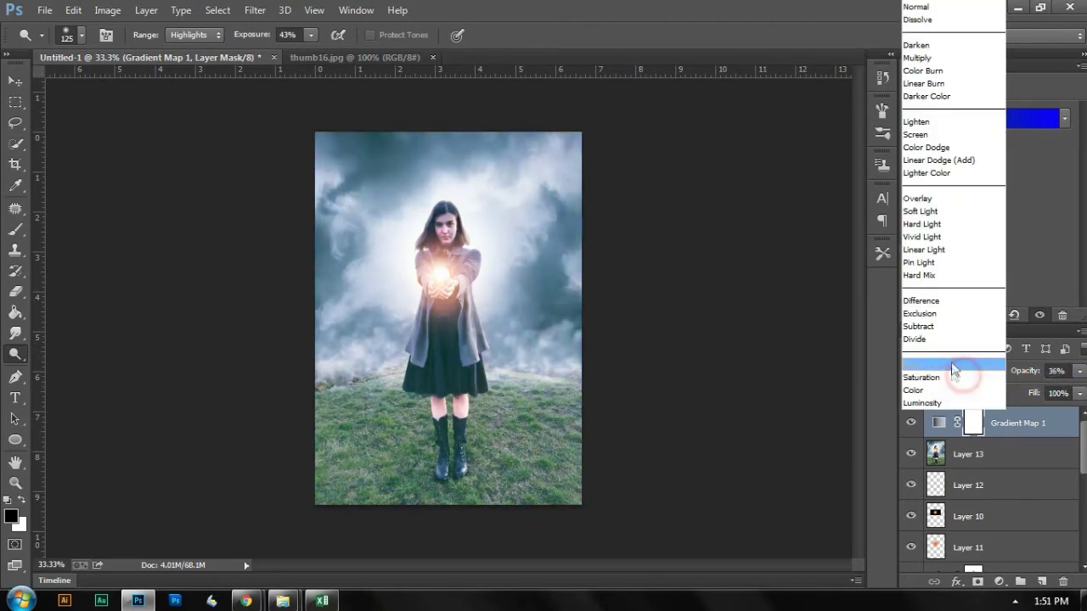
pyautogui.click(925, 215)
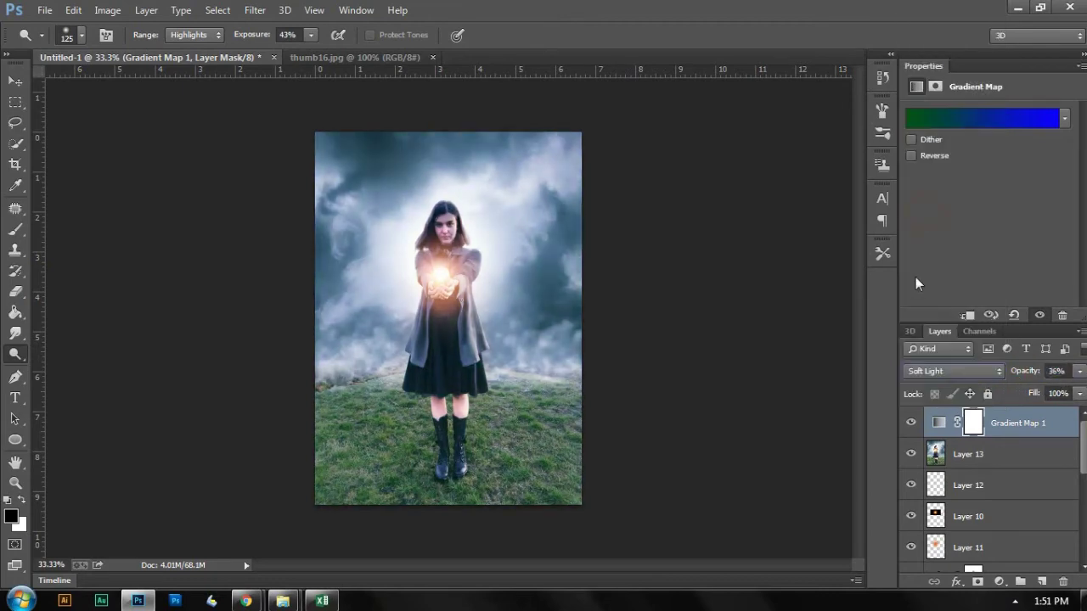
pyautogui.click(911, 431)
pyautogui.click(910, 430)
pyautogui.click(910, 427)
pyautogui.click(911, 426)
# Step: Add a linear Gradient Fill layer at 90° on top, running from black to transparent
pyautogui.click(998, 581)
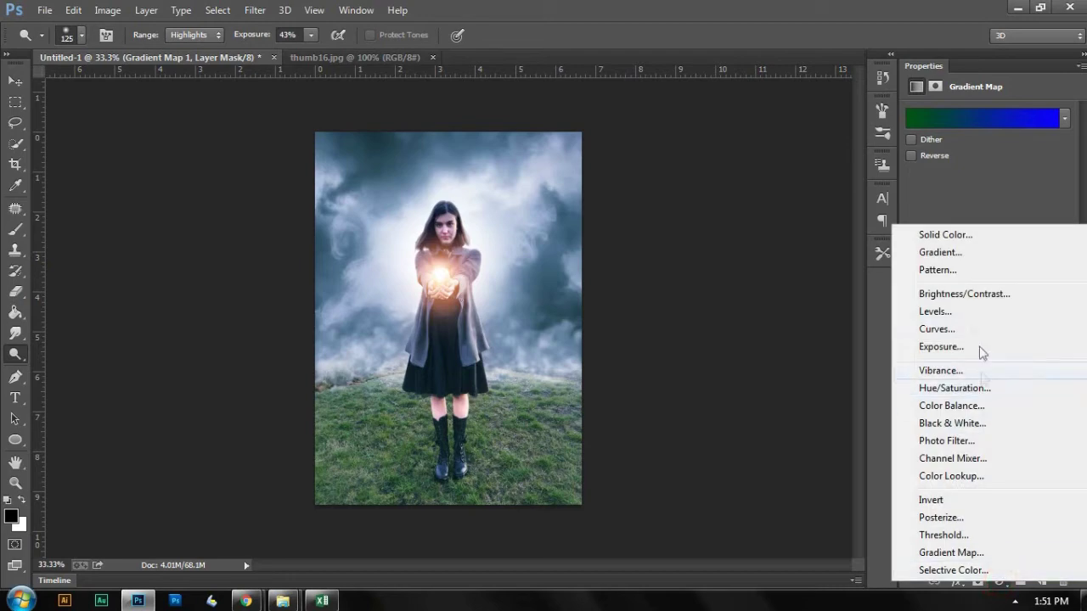
pyautogui.click(940, 252)
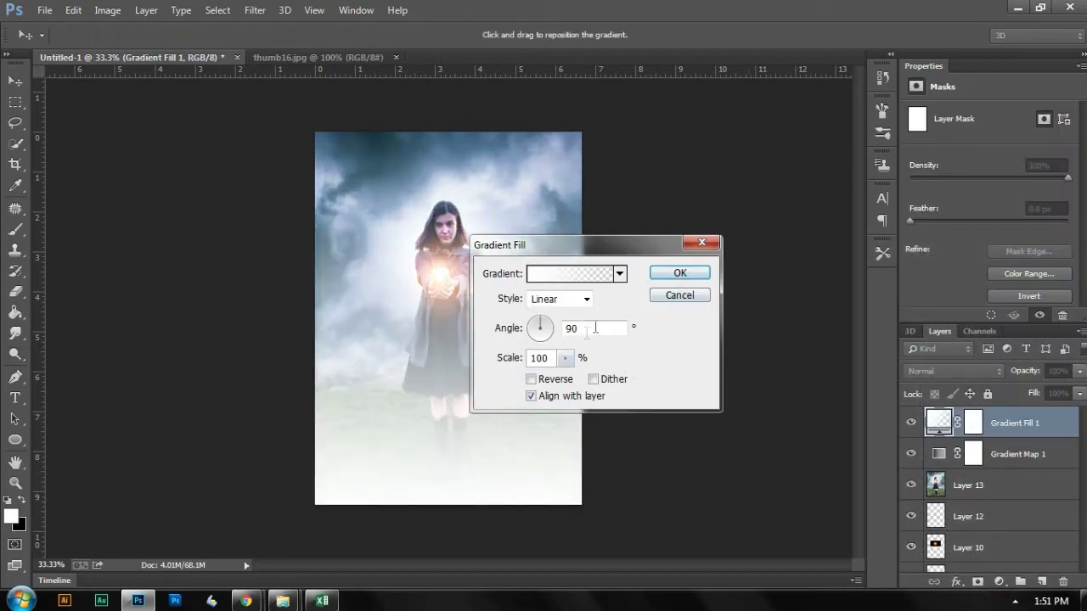
pyautogui.click(567, 273)
pyautogui.click(694, 421)
pyautogui.click(764, 486)
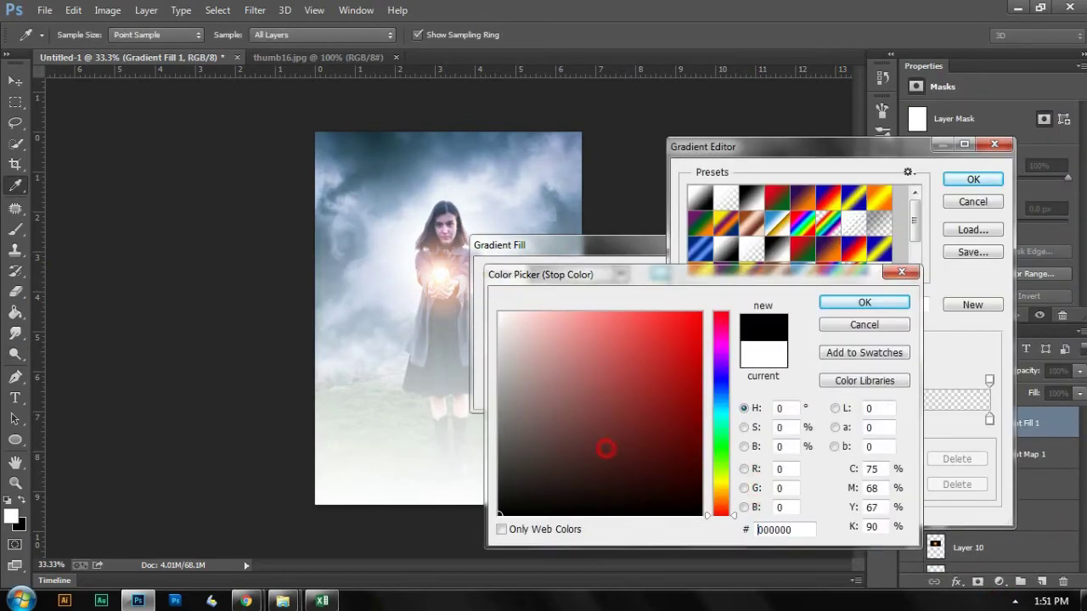
pyautogui.click(864, 302)
pyautogui.click(973, 179)
pyautogui.click(689, 272)
# Step: Set the gradient fill layer to Soft Light at 59% opacity and compare the image with and without it
pyautogui.click(966, 374)
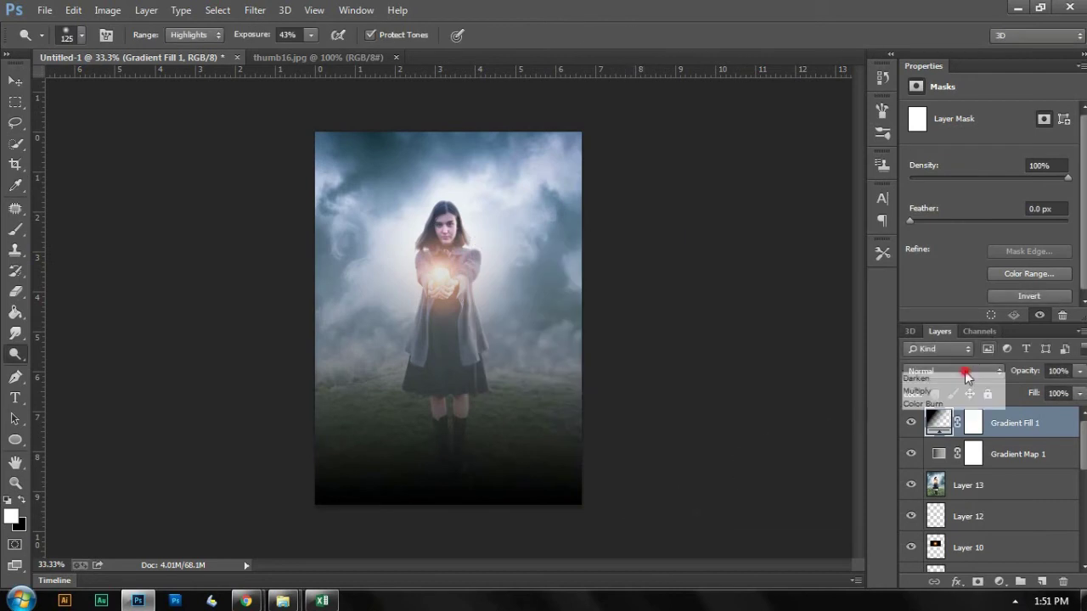
pyautogui.click(925, 210)
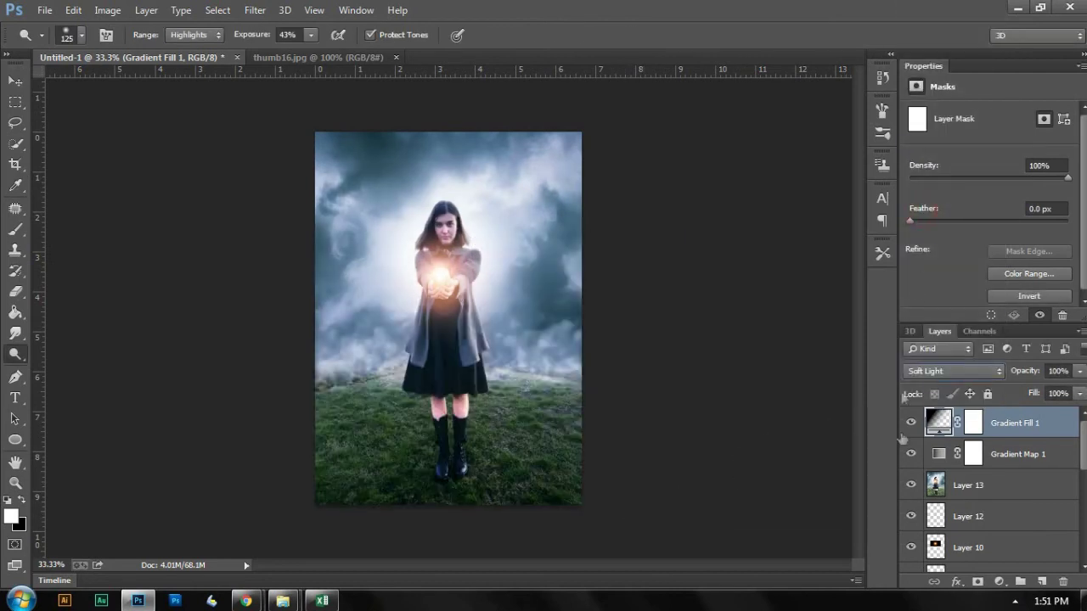
pyautogui.moveTo(1028, 375); pyautogui.dragTo(1000, 366)
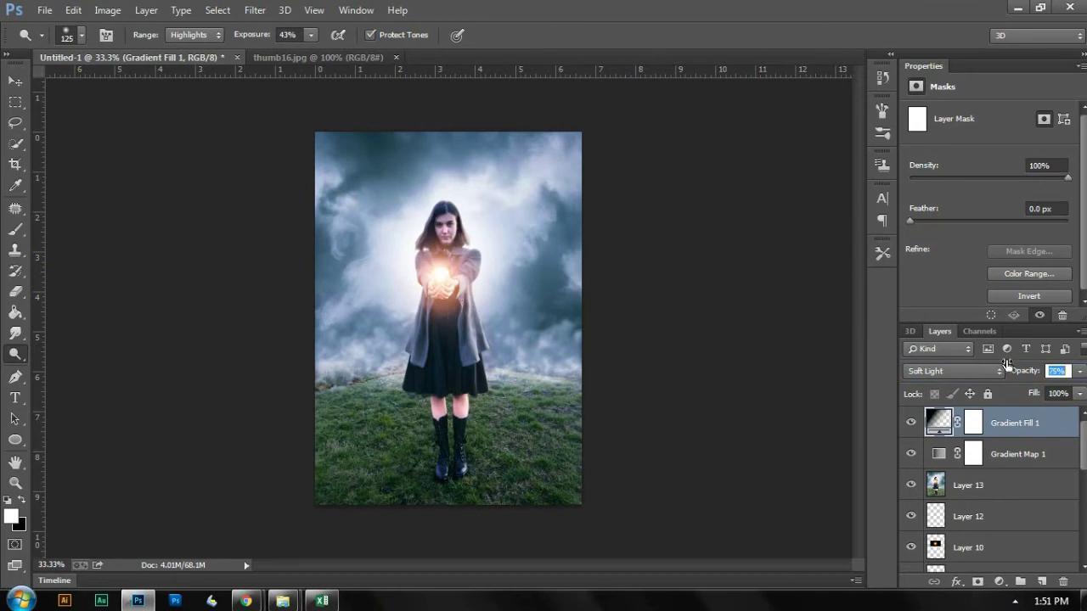
pyautogui.moveTo(993, 363); pyautogui.dragTo(995, 365)
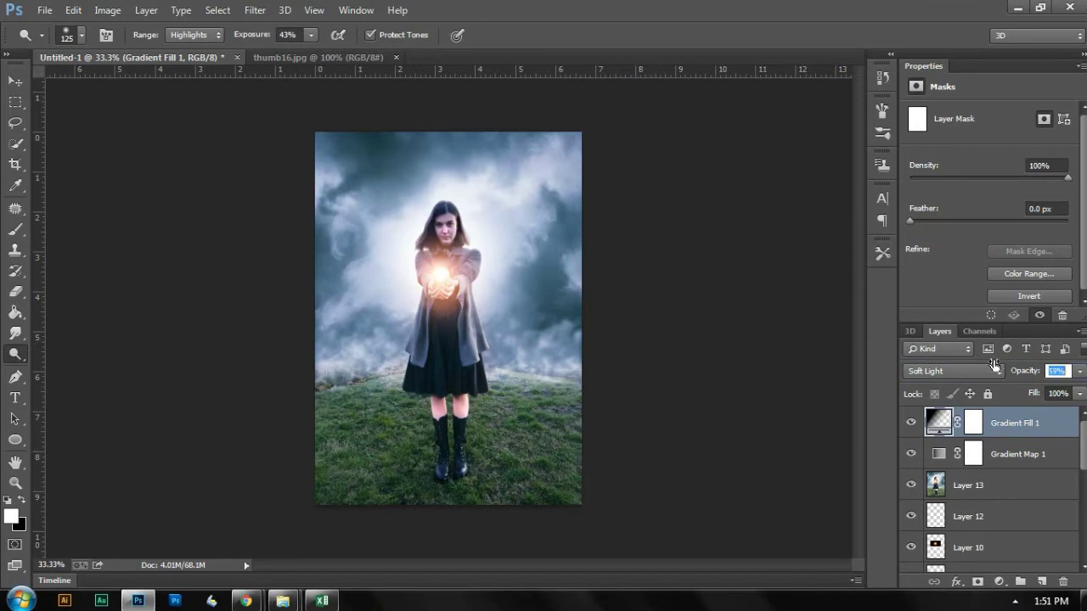
pyautogui.click(911, 422)
pyautogui.click(913, 420)
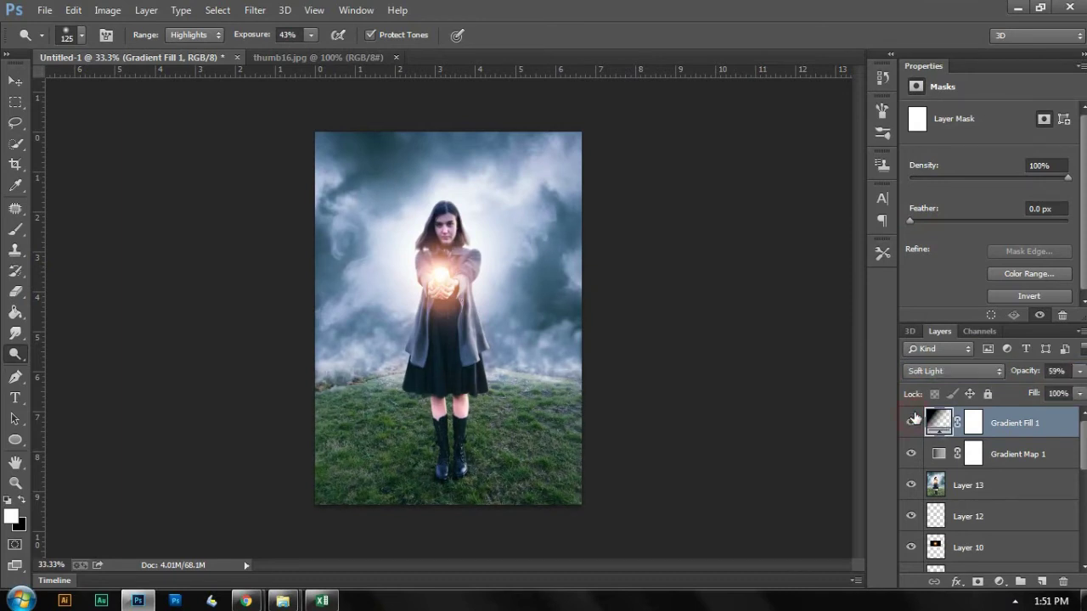
pyautogui.click(624, 336)
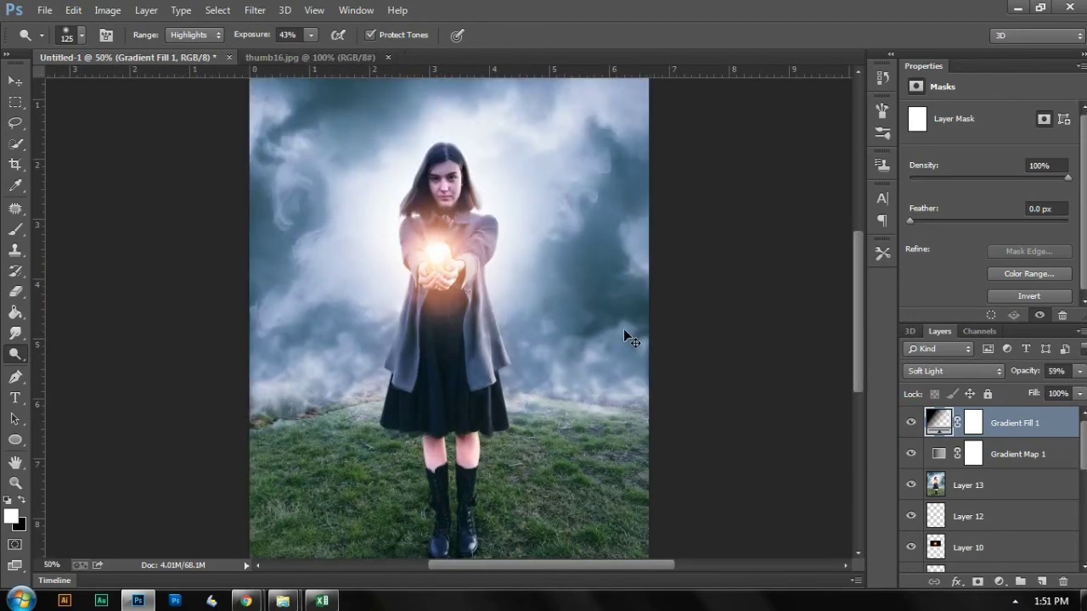
pyautogui.keyDown('alt'); pyautogui.click(623, 335); pyautogui.keyUp('alt')
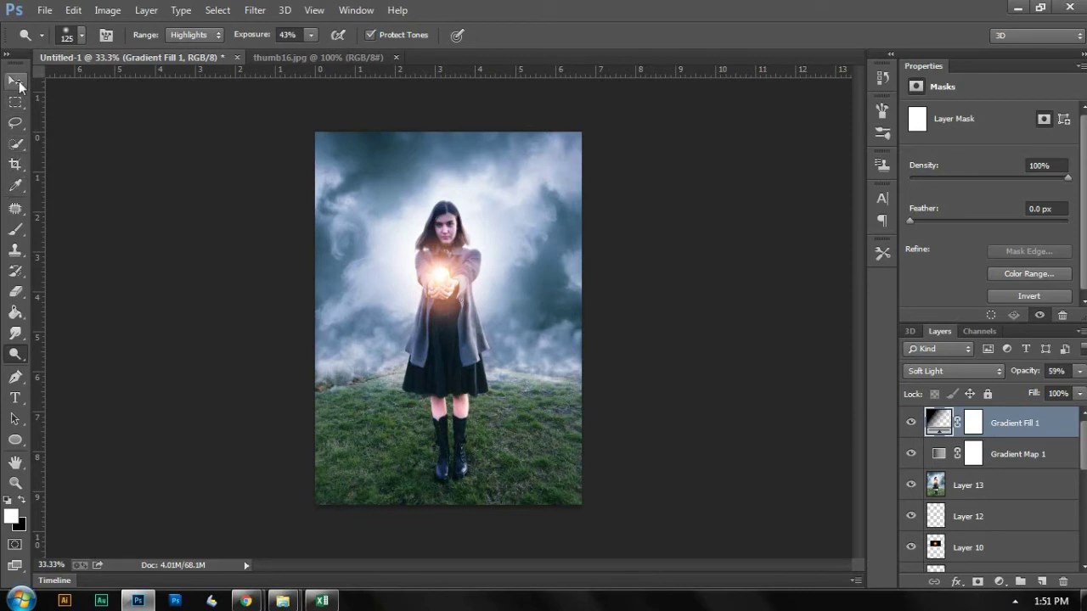
pyautogui.click(17, 83)
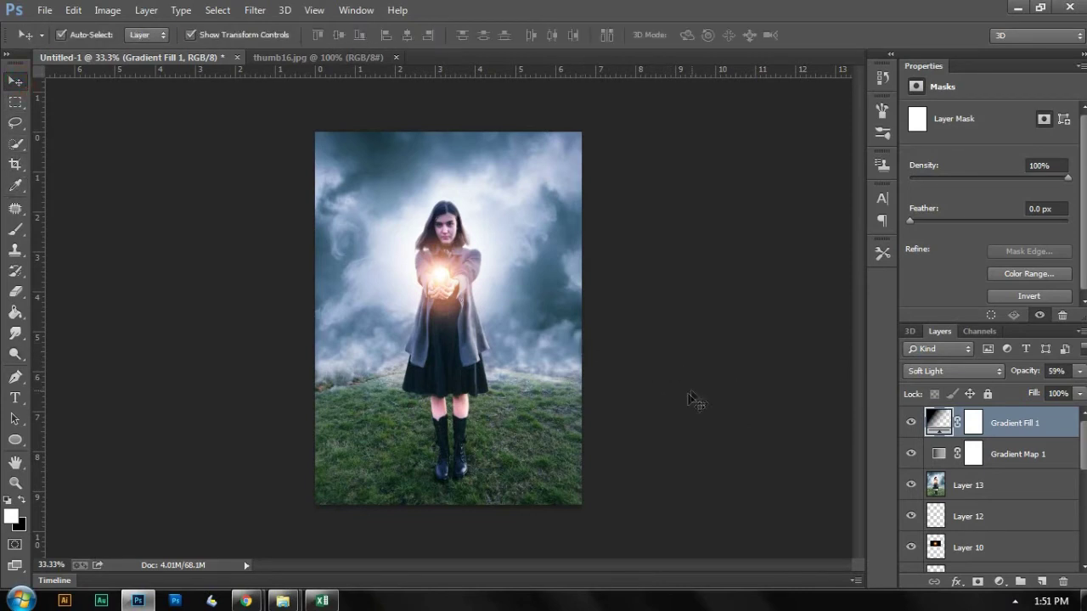
pyautogui.click(968, 487)
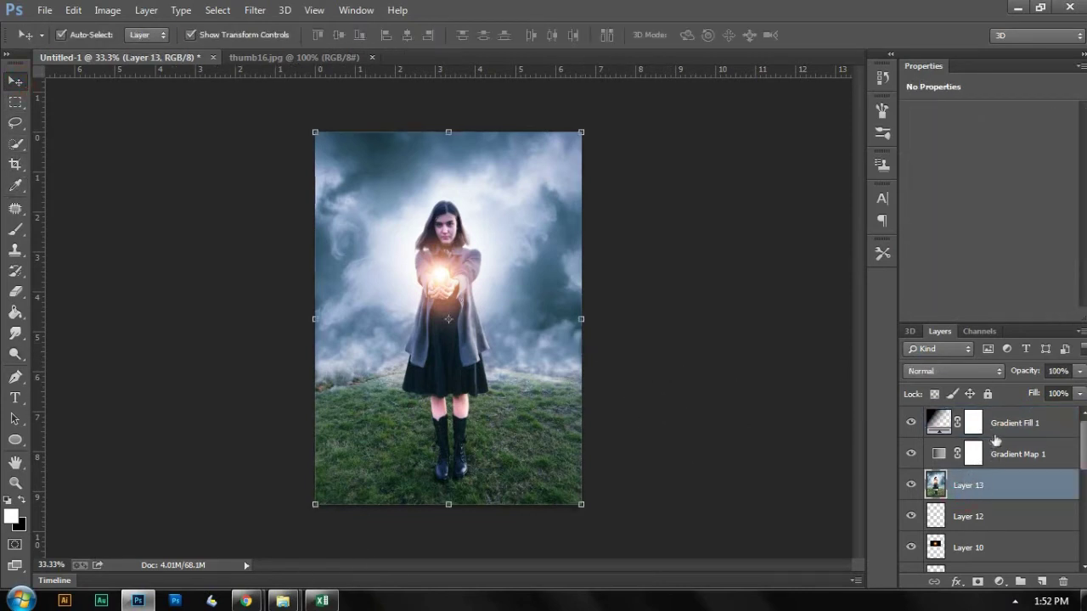
pyautogui.click(997, 429)
pyautogui.click(977, 487)
# Step: Add a Color Balance adjustment above the gradient fill with midtones +11, +27, -4, and compare the image with and without it
pyautogui.click(1002, 421)
pyautogui.click(999, 582)
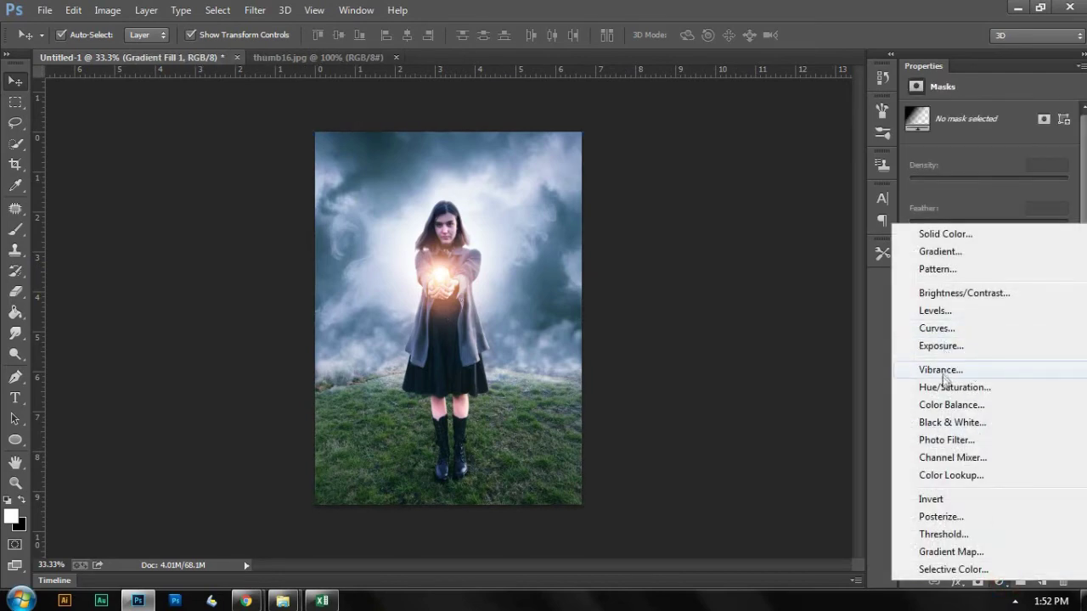
pyautogui.click(948, 405)
pyautogui.moveTo(950, 151); pyautogui.dragTo(992, 152)
pyautogui.moveTo(971, 209); pyautogui.dragTo(984, 177)
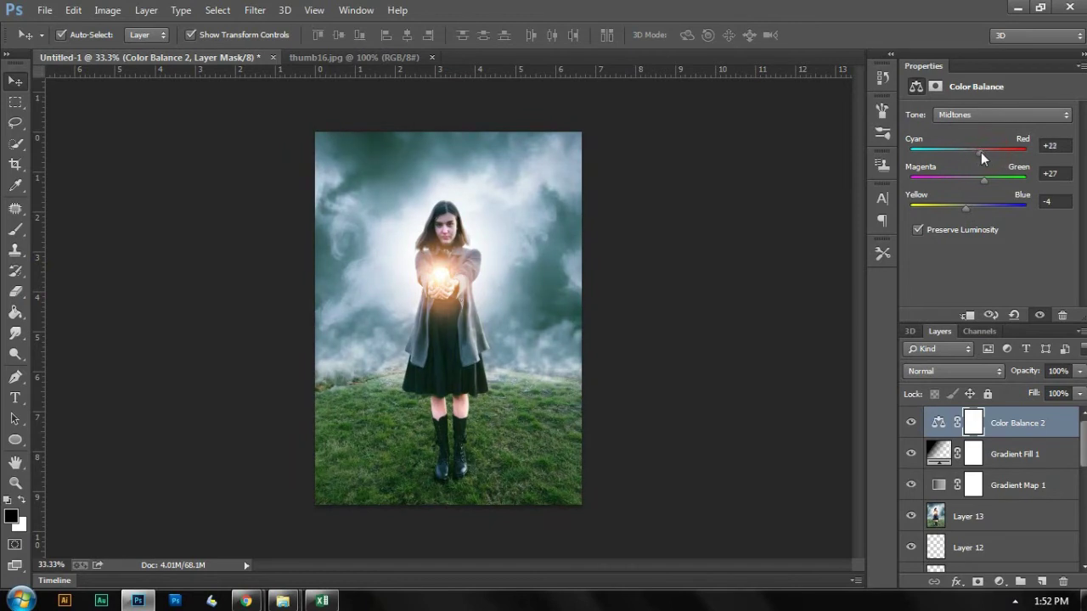
pyautogui.click(910, 422)
pyautogui.click(910, 422)
# Step: Add a Black & White adjustment on top, blend it in Soft Light mode and lower its opacity to 57%
pyautogui.click(998, 582)
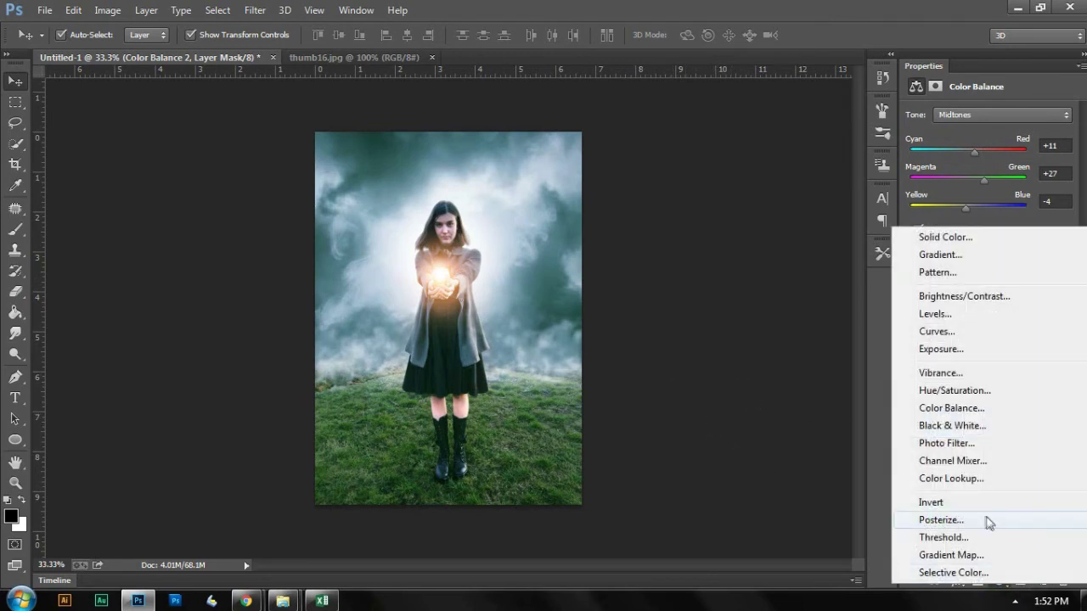
pyautogui.click(965, 427)
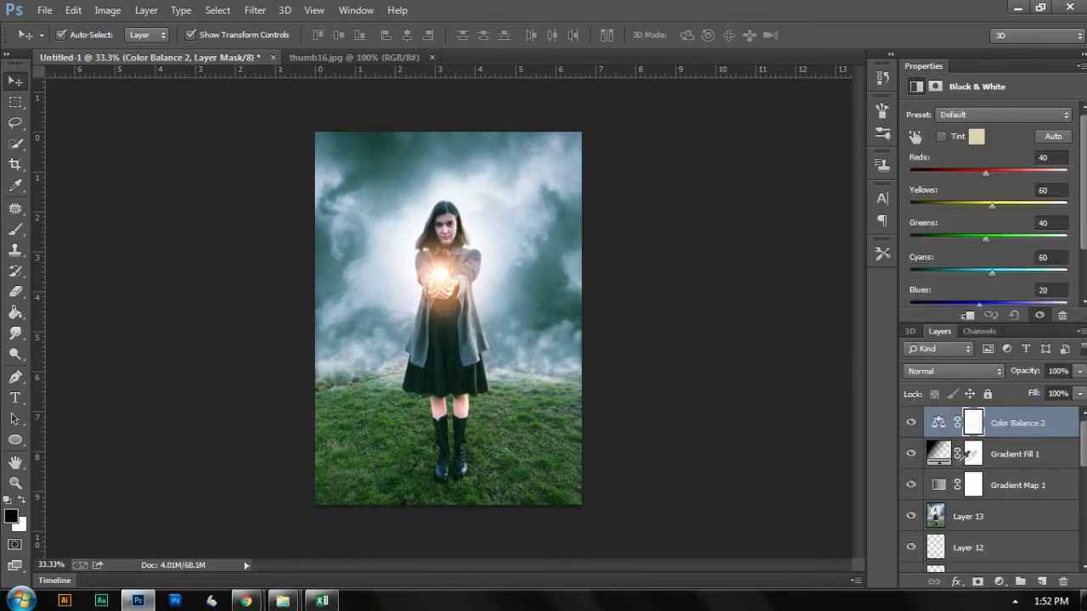
pyautogui.click(972, 373)
pyautogui.click(964, 213)
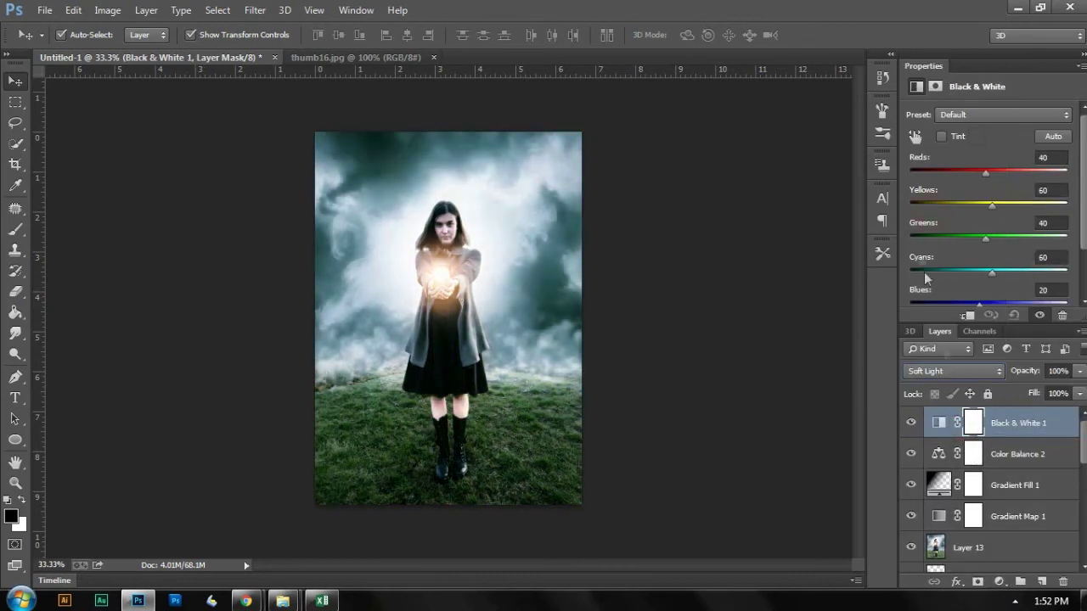
pyautogui.moveTo(1027, 374); pyautogui.dragTo(997, 365)
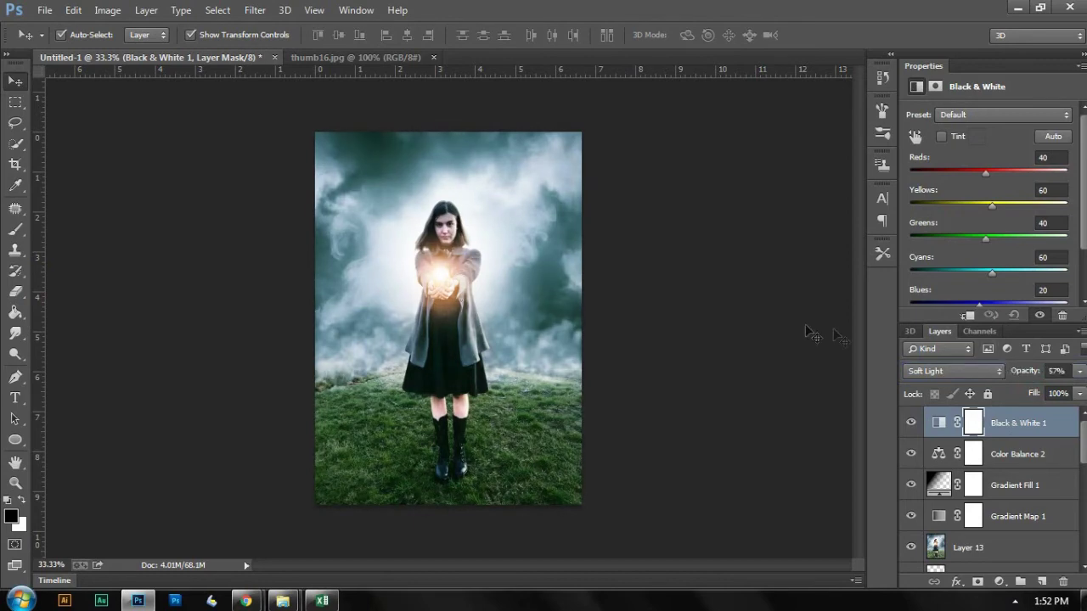
# Step: Compare the composite with and without the Black & White adjustment at different magnifications
pyautogui.click(914, 425)
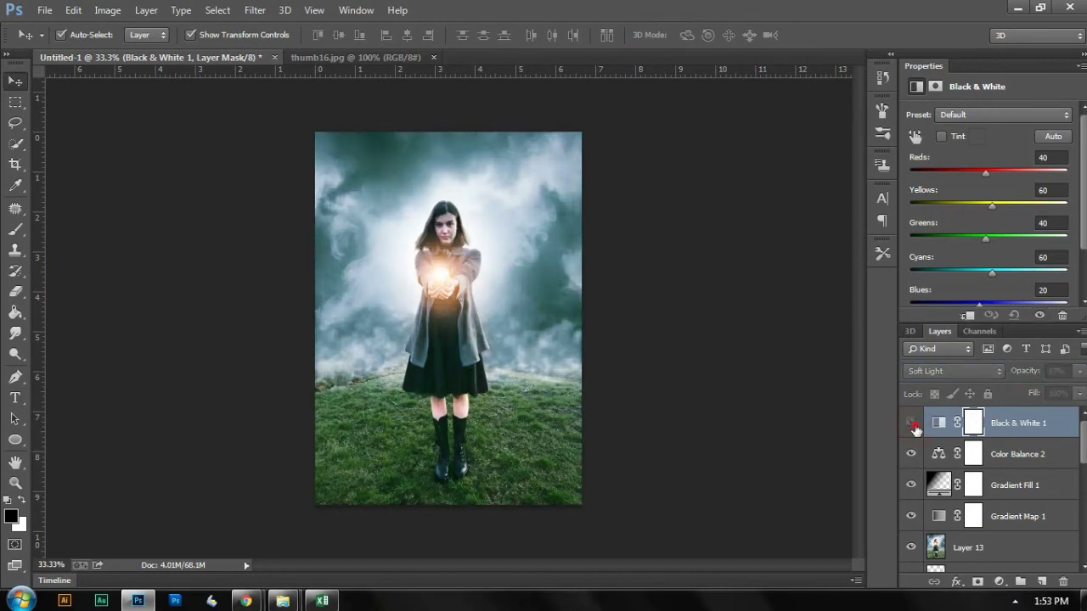
pyautogui.click(914, 425)
pyautogui.hotkey('ctrl', '-')
pyautogui.hotkey('ctrl', '+')
pyautogui.hotkey('ctrl', '+')
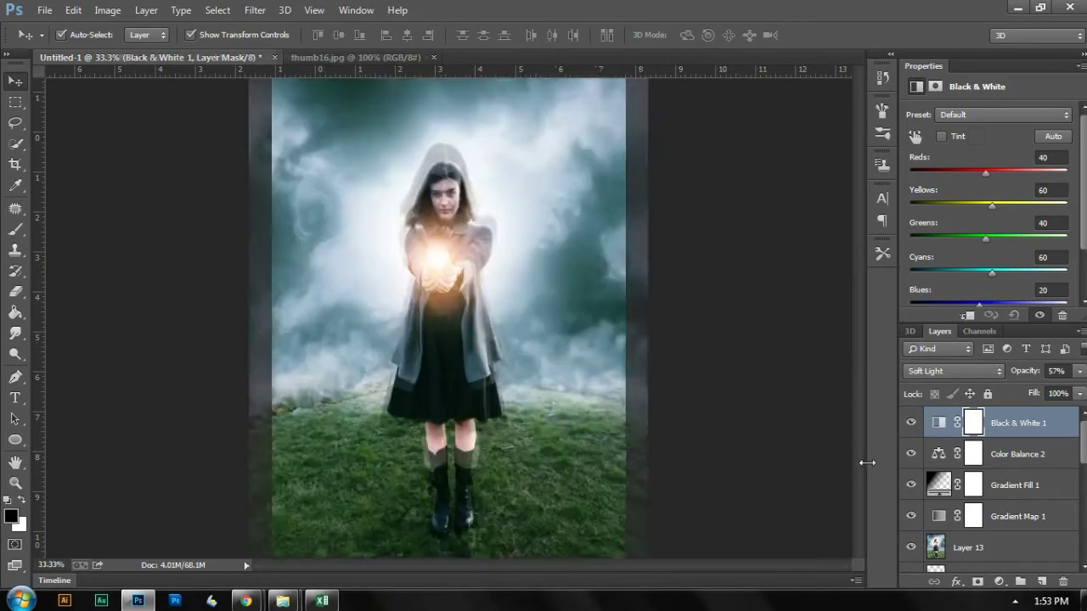
pyautogui.hotkey('ctrl', '-')
pyautogui.click(911, 428)
pyautogui.click(911, 430)
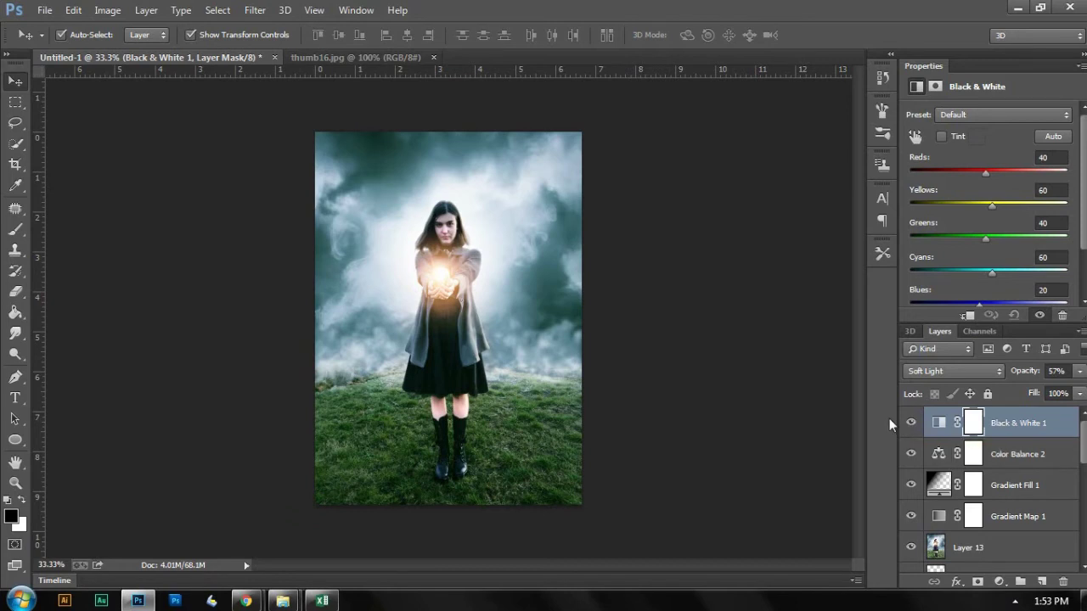
# Step: Paste the white-particle image as a hidden top layer and stamp all visible layers into a merged layer above Black & White 1
pyautogui.hotkey('ctrl', 'v')
pyautogui.click(911, 422)
pyautogui.click(995, 456)
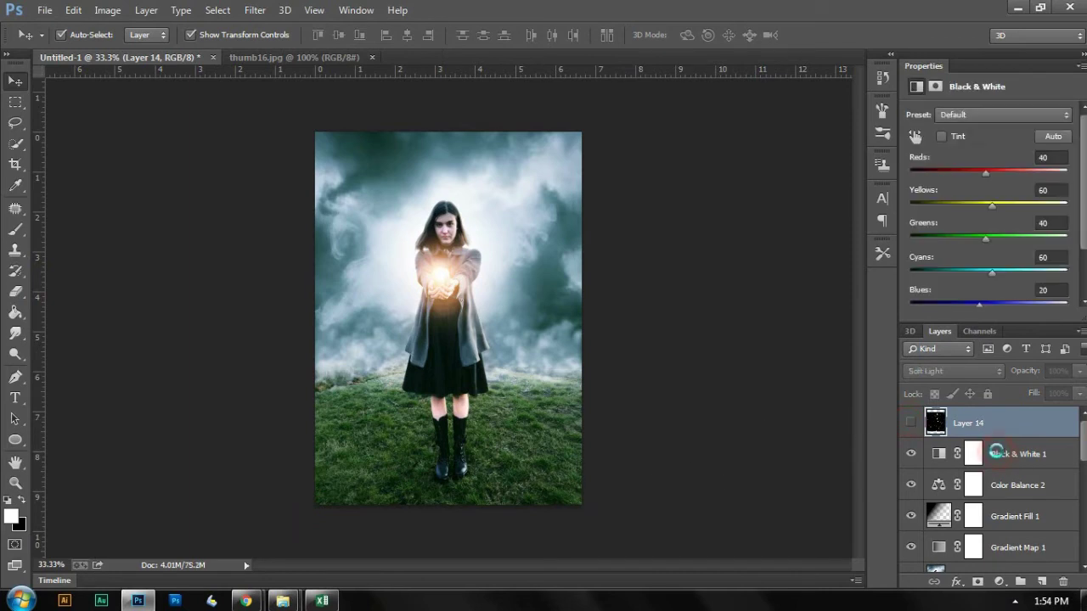
pyautogui.hotkey('ctrl', 'shift', 'alt', 'e')
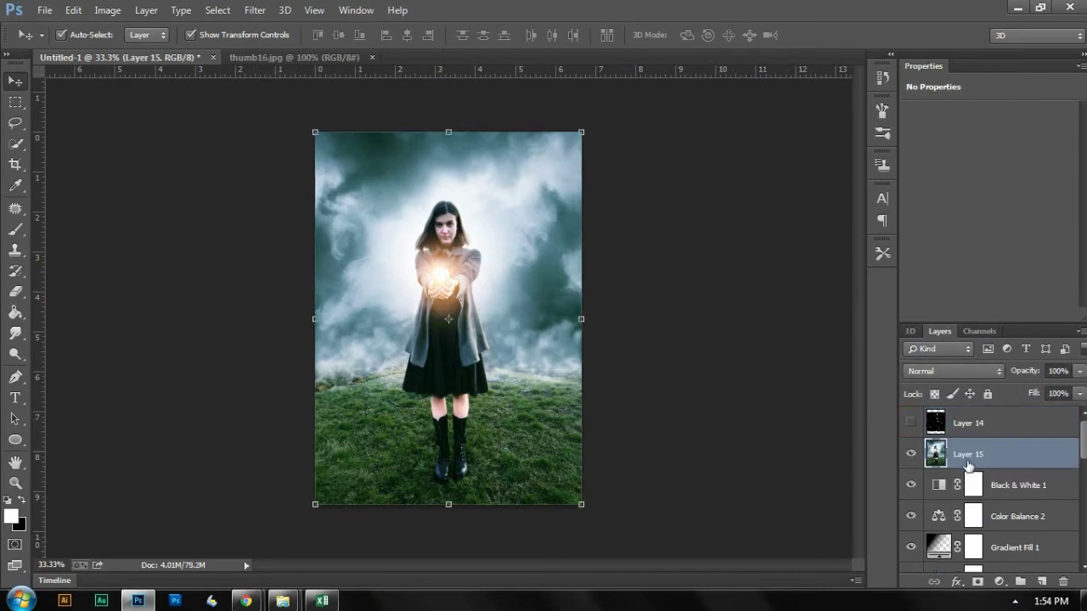
# Step: Duplicate the merged layer and apply a Lens Blur with radius 41 to the lower copy, Layer 15
pyautogui.hotkey('ctrl', 'j')
pyautogui.click(968, 486)
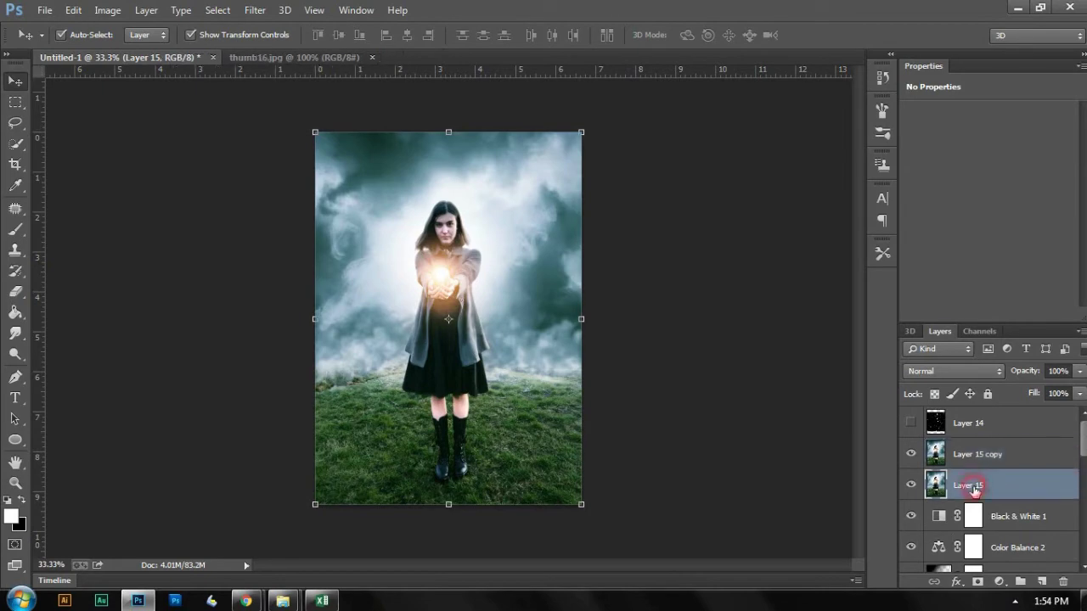
pyautogui.click(255, 10)
pyautogui.moveTo(315, 186)
pyautogui.click(501, 320)
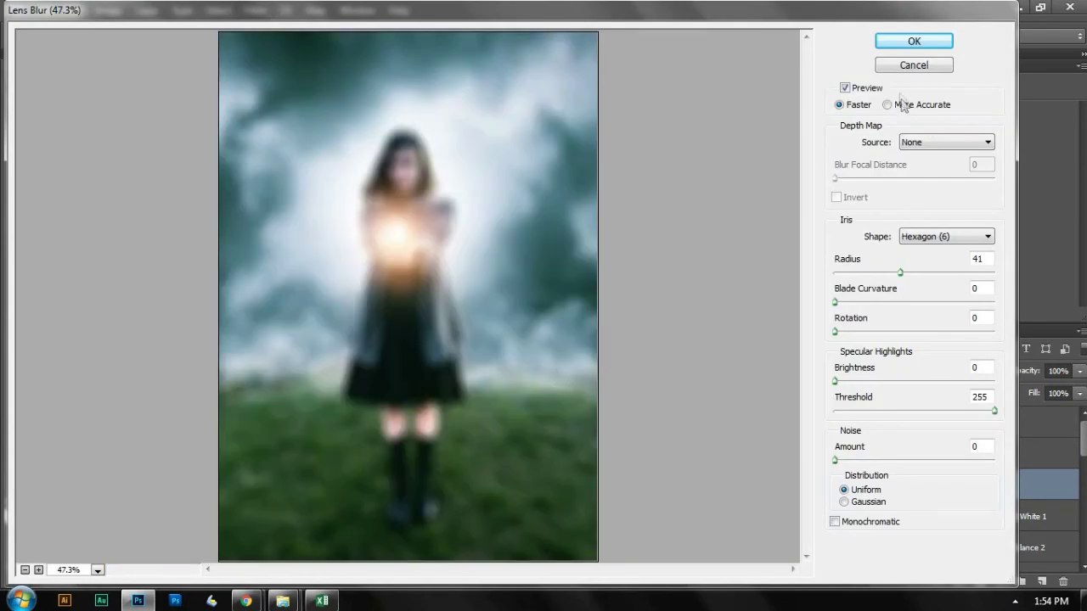
pyautogui.click(928, 43)
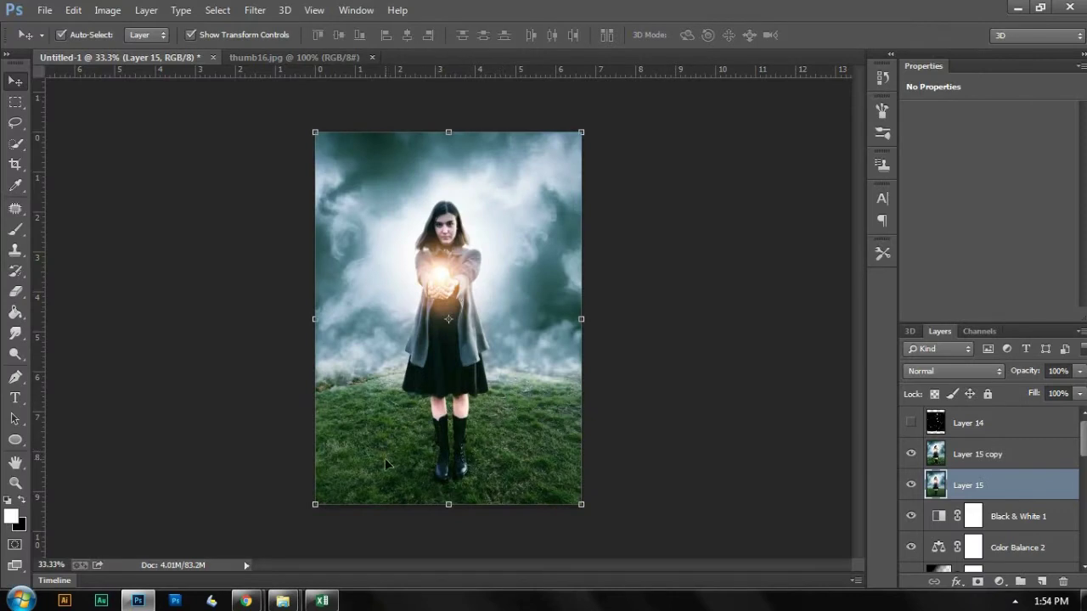
# Step: Add a layer mask to Layer 15 copy and paint black over the lower-left grass with a large, reduced-opacity brush to reveal the blur
pyautogui.click(985, 456)
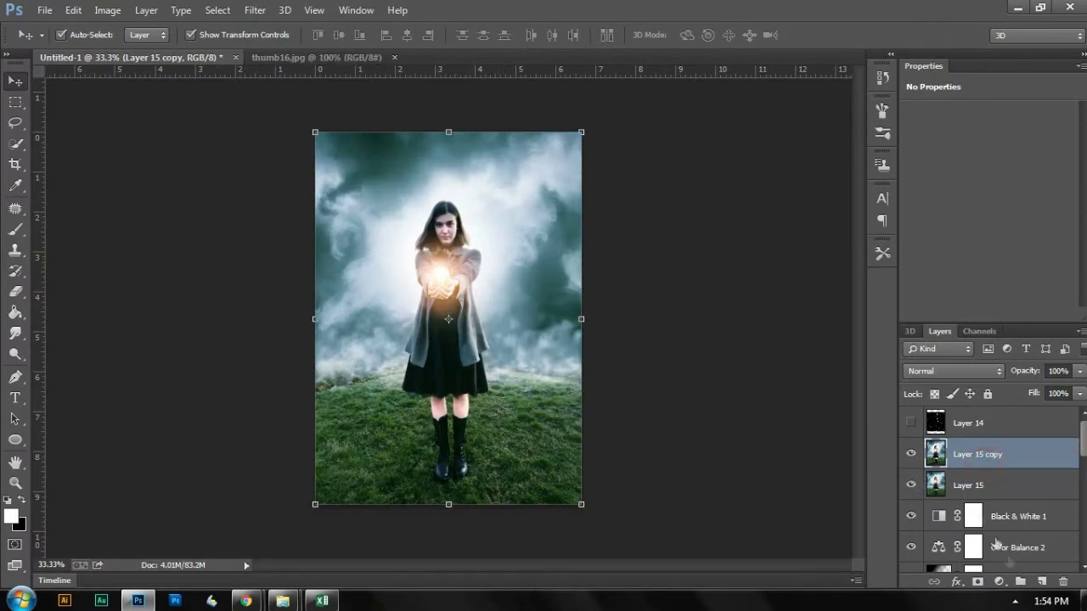
pyautogui.click(977, 582)
pyautogui.press('b')
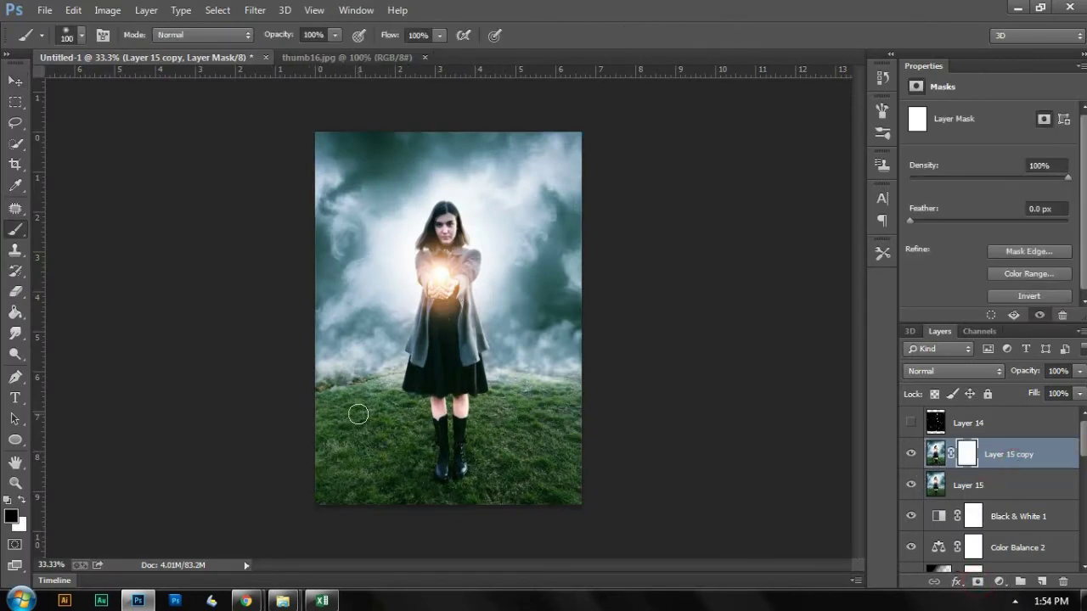
pyautogui.moveTo(277, 34); pyautogui.dragTo(234, 46)
pyautogui.press(']')
pyautogui.press(']')
pyautogui.press(']')
pyautogui.press(']')
pyautogui.press(']')
pyautogui.press(']')
pyautogui.press(']')
pyautogui.moveTo(326, 454); pyautogui.dragTo(357, 520)
# Step: Lower the brush opacity to 32% and mask the remaining grass around the woman's boots, reducing the brush to 175 px for the upper grass
pyautogui.moveTo(287, 40); pyautogui.dragTo(267, 44)
pyautogui.moveTo(412, 505)
pyautogui.mouseDown()
pyautogui.moveTo(325, 456)
pyautogui.moveTo(355, 497)
pyautogui.moveTo(446, 537)
pyautogui.moveTo(293, 463)
pyautogui.moveTo(326, 441)
pyautogui.moveTo(350, 494)
pyautogui.mouseUp()
pyautogui.moveTo(405, 514)
pyautogui.mouseDown()
pyautogui.moveTo(443, 538)
pyautogui.moveTo(424, 528)
pyautogui.moveTo(608, 430)
pyautogui.moveTo(531, 498)
pyautogui.moveTo(607, 412)
pyautogui.moveTo(534, 507)
pyautogui.moveTo(596, 406)
pyautogui.moveTo(593, 453)
pyautogui.moveTo(556, 498)
pyautogui.moveTo(560, 523)
pyautogui.moveTo(585, 474)
pyautogui.moveTo(578, 421)
pyautogui.mouseUp()
pyautogui.press('[')
pyautogui.press('[')
pyautogui.press('[')
pyautogui.press('[')
pyautogui.press('[')
pyautogui.moveTo(528, 370)
pyautogui.mouseDown()
pyautogui.moveTo(359, 368)
pyautogui.moveTo(348, 391)
pyautogui.moveTo(381, 369)
pyautogui.moveTo(313, 493)
pyautogui.mouseUp()
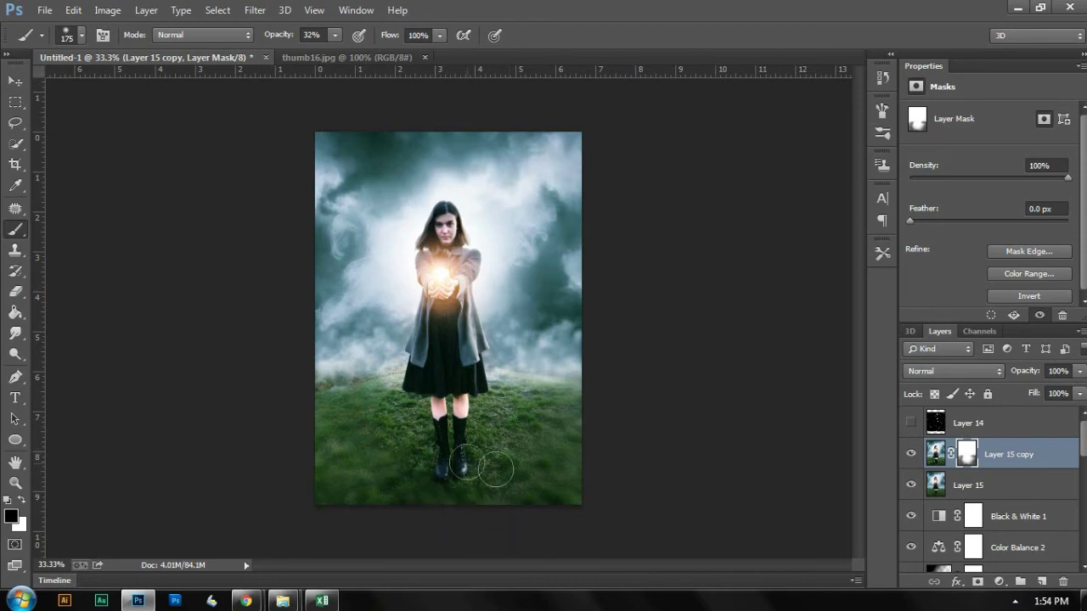
pyautogui.moveTo(391, 409)
pyautogui.mouseDown()
pyautogui.moveTo(371, 428)
pyautogui.moveTo(412, 434)
pyautogui.moveTo(396, 408)
pyautogui.mouseUp()
pyautogui.hotkey('ctrl', '-')
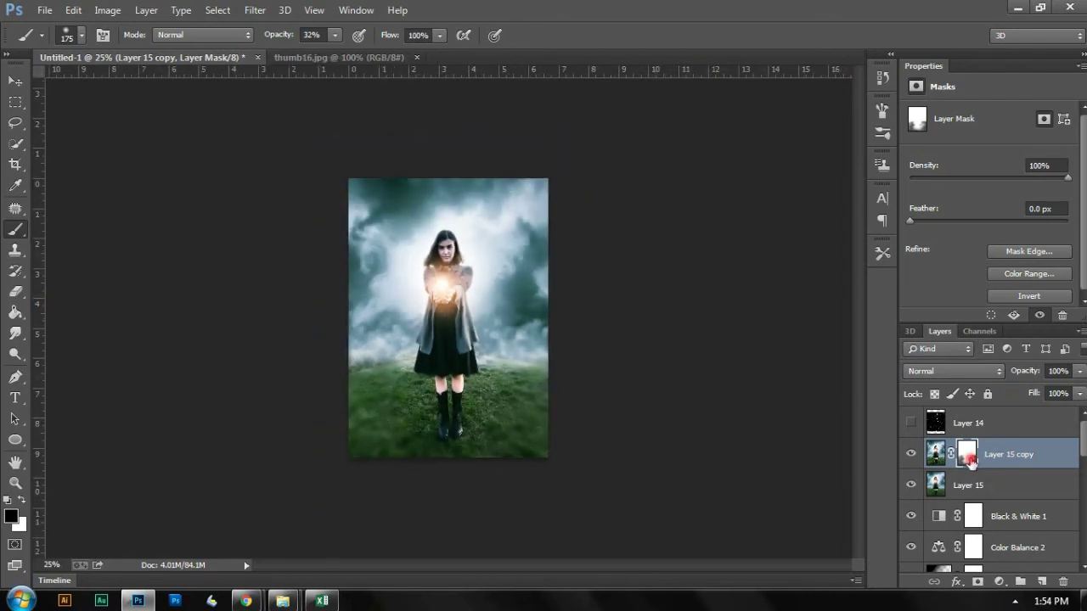
# Step: Paint white on the mask with a 300 px brush to restore sharp grass on both sides of the woman's legs
pyautogui.press('x')
pyautogui.press(']')
pyautogui.press(']')
pyautogui.press(']')
pyautogui.moveTo(392, 389); pyautogui.dragTo(374, 394)
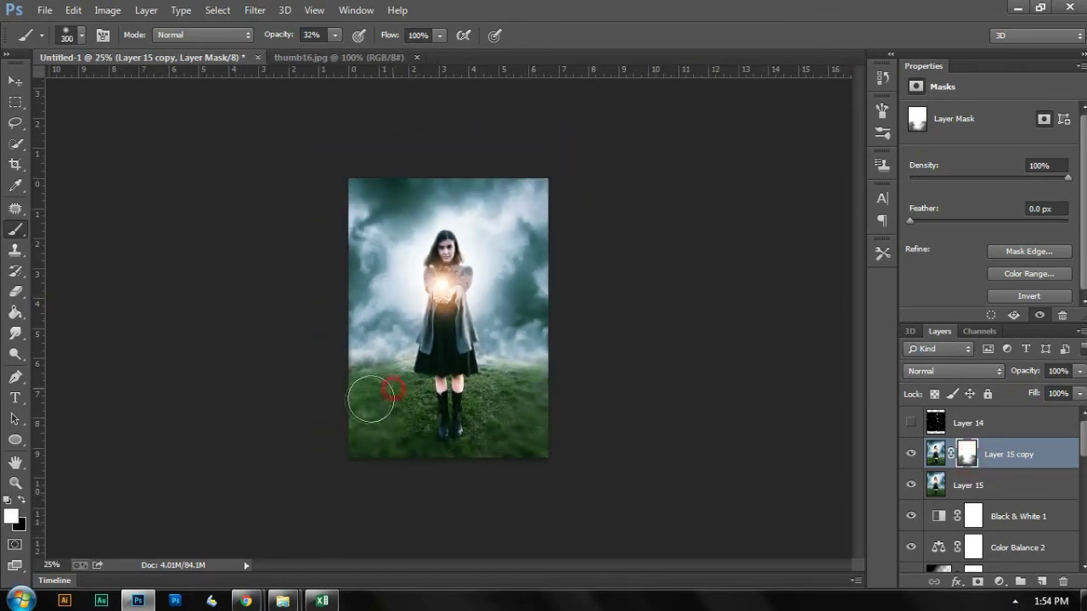
pyautogui.click(409, 408)
pyautogui.click(489, 404)
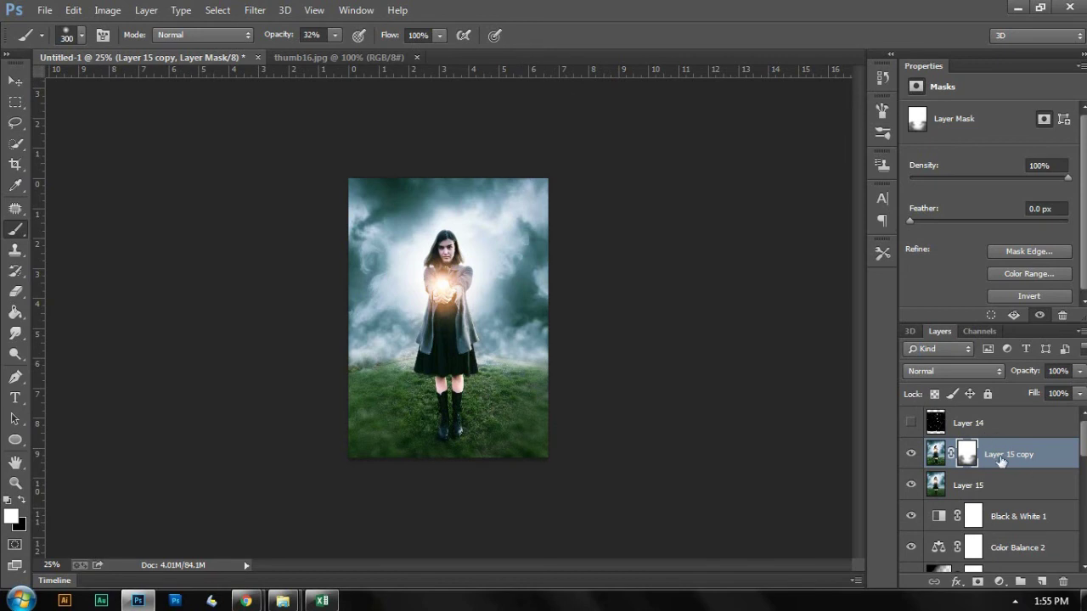
# Step: Add a new layer above Layer 15 copy and darken the image edges with soft black brush strokes at 32% opacity
pyautogui.hotkey('ctrl', 'shift', 'n')
pyautogui.press('Return')
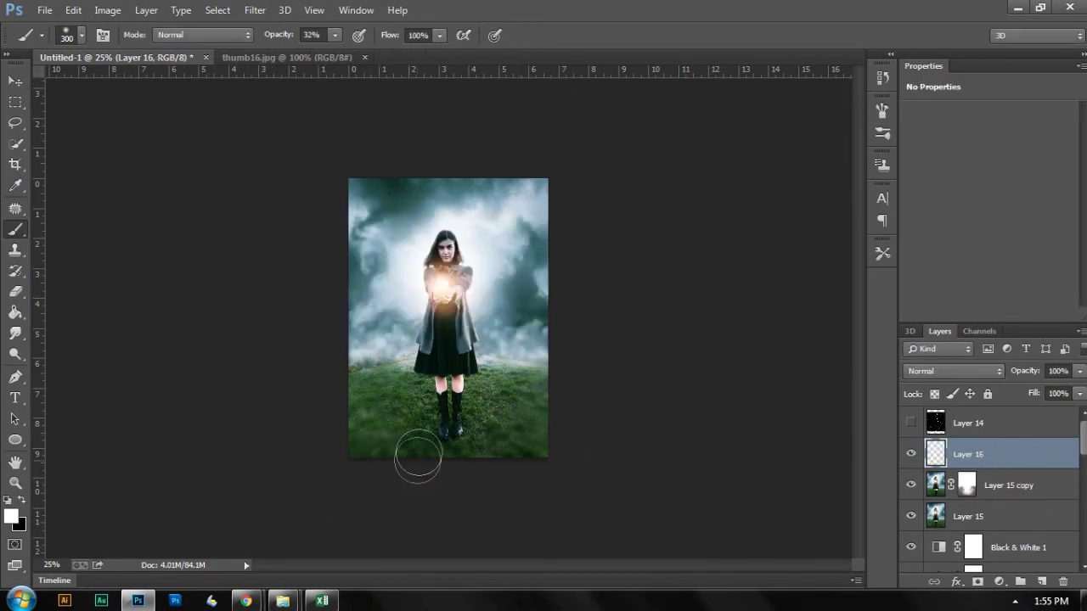
pyautogui.press('x')
pyautogui.moveTo(342, 367)
pyautogui.mouseDown()
pyautogui.moveTo(360, 435)
pyautogui.moveTo(384, 458)
pyautogui.moveTo(486, 467)
pyautogui.moveTo(539, 450)
pyautogui.moveTo(563, 399)
pyautogui.mouseUp()
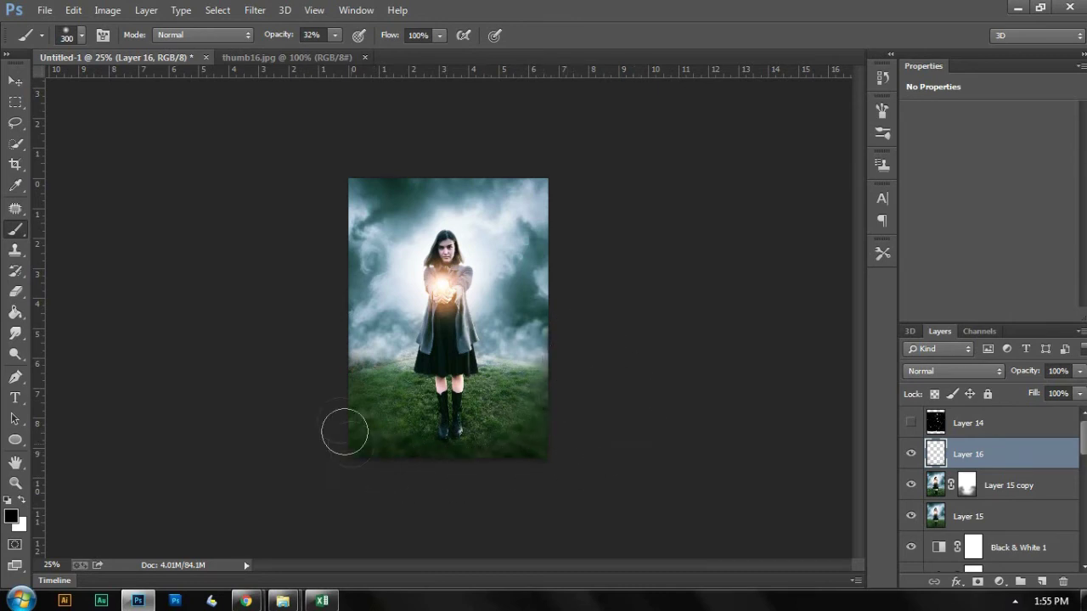
pyautogui.moveTo(331, 238)
pyautogui.mouseDown()
pyautogui.moveTo(330, 201)
pyautogui.moveTo(375, 140)
pyautogui.moveTo(553, 187)
pyautogui.moveTo(585, 226)
pyautogui.mouseUp()
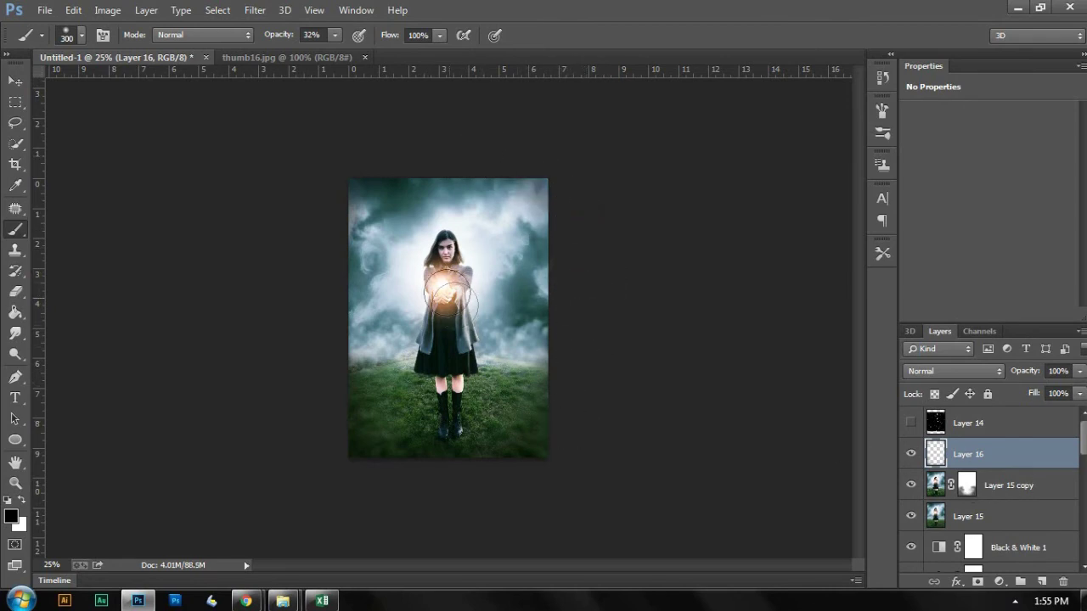
# Step: Erase part of the dark vignette along the top edge of the sky with the Eraser and deselect the layer
pyautogui.press('e')
pyautogui.press(']')
pyautogui.press(']')
pyautogui.press(']')
pyautogui.press(']')
pyautogui.press(']')
pyautogui.press(']')
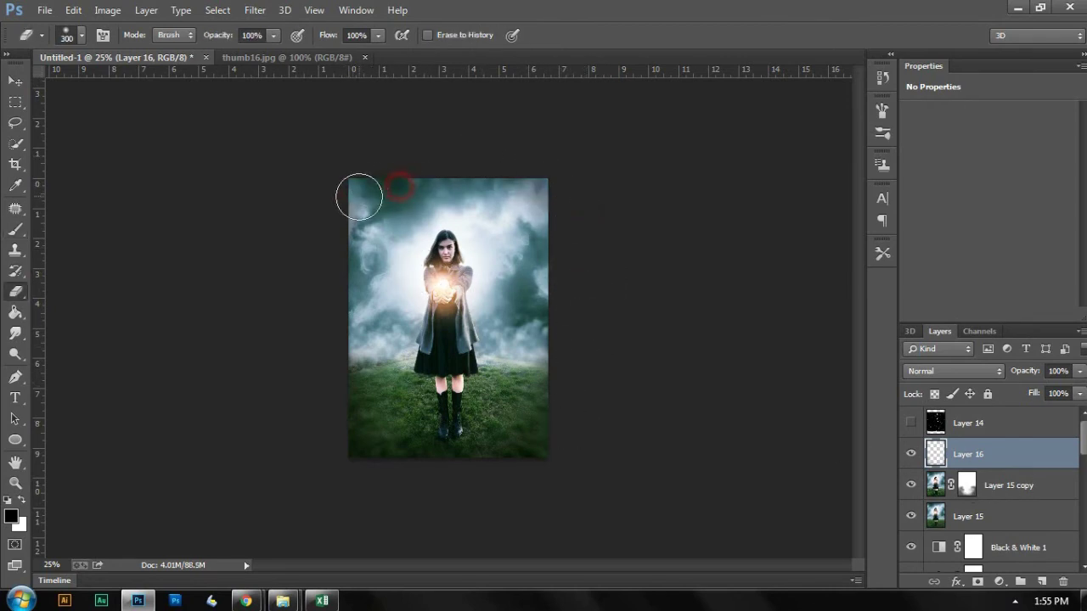
pyautogui.click(14, 82)
pyautogui.click(107, 247)
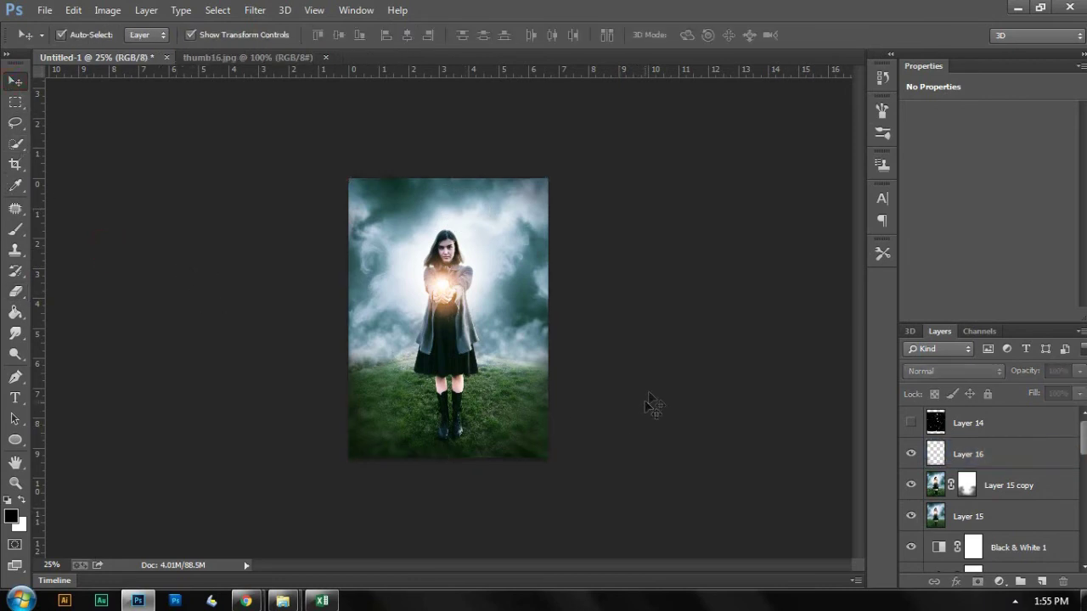
# Step: Stamp all visible layers into a new merged layer directly above the vignette layer, Layer 16
pyautogui.click(972, 424)
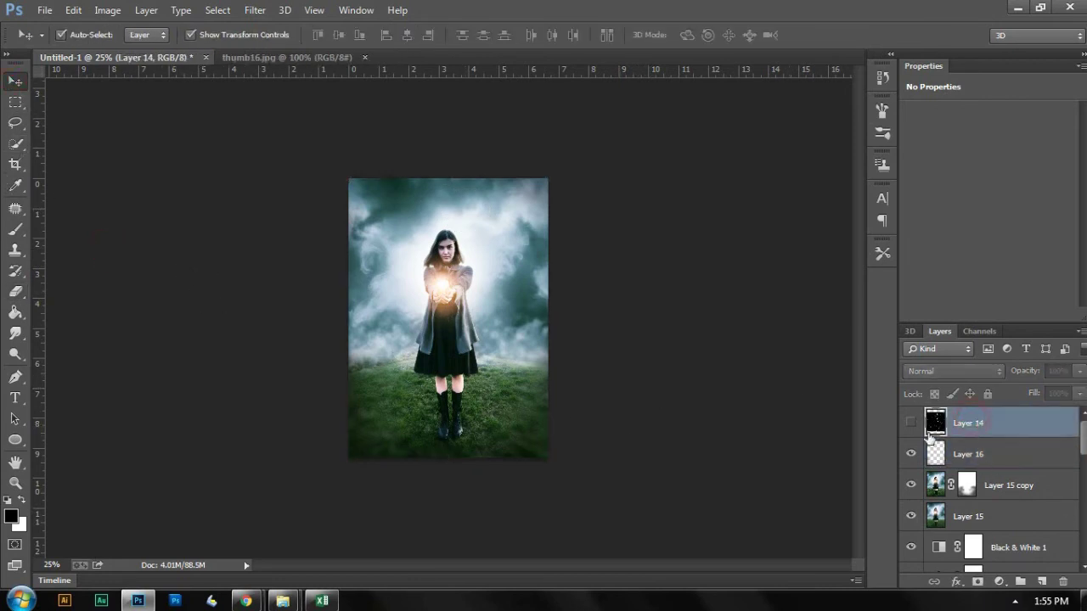
pyautogui.click(985, 460)
pyautogui.hotkey('ctrl', 'shift', 'alt', 'e')
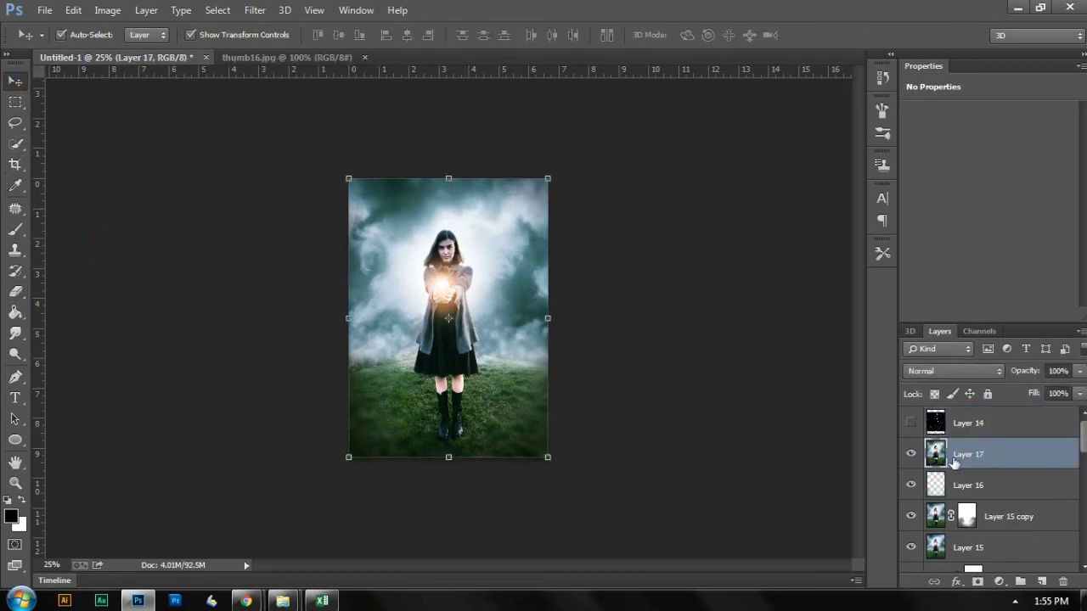
# Step: Show the particle layer, rotate it 90° clockwise and position it to cover the whole image
pyautogui.click(911, 423)
pyautogui.click(977, 423)
pyautogui.hotkey('ctrl', 't')
pyautogui.rightClick(557, 350)
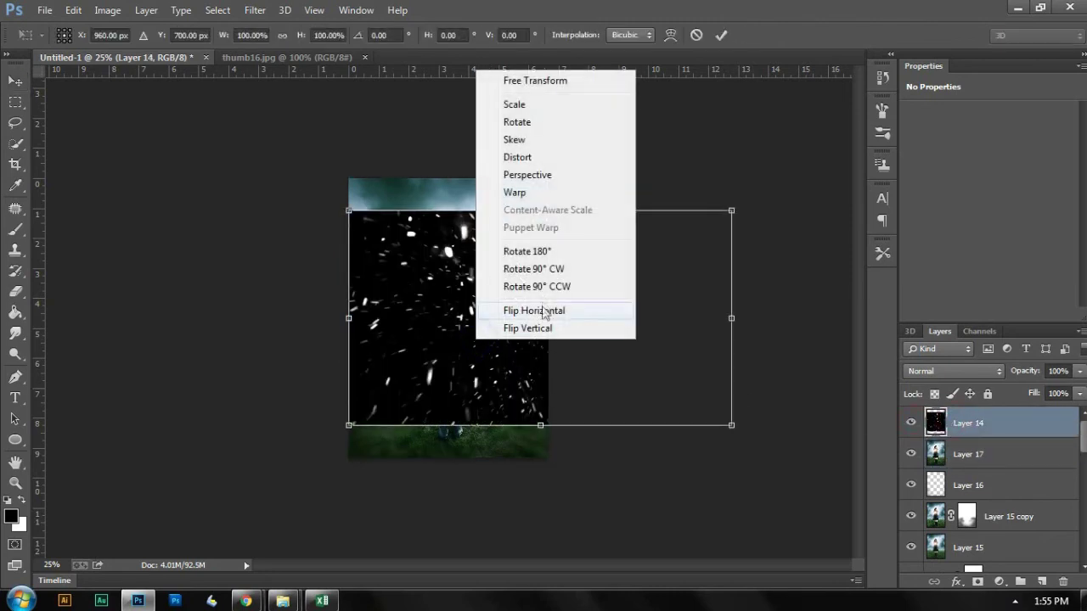
pyautogui.click(544, 269)
pyautogui.moveTo(483, 339); pyautogui.dragTo(383, 342)
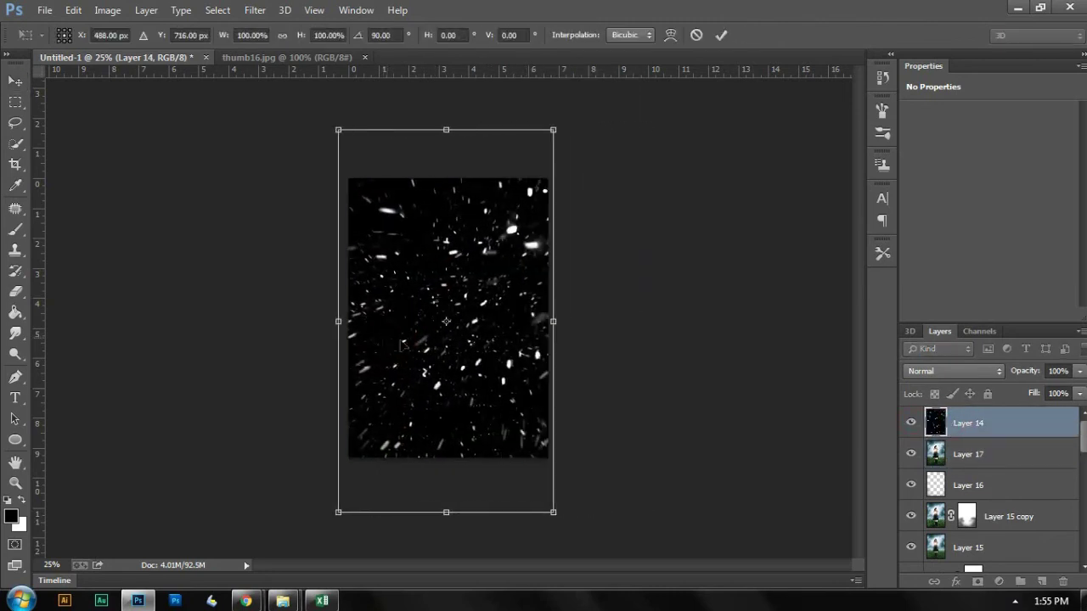
pyautogui.press('Return')
# Step: Blend the particle layer in Screen mode, trying 52% opacity before restoring it to 100%
pyautogui.click(959, 371)
pyautogui.click(923, 135)
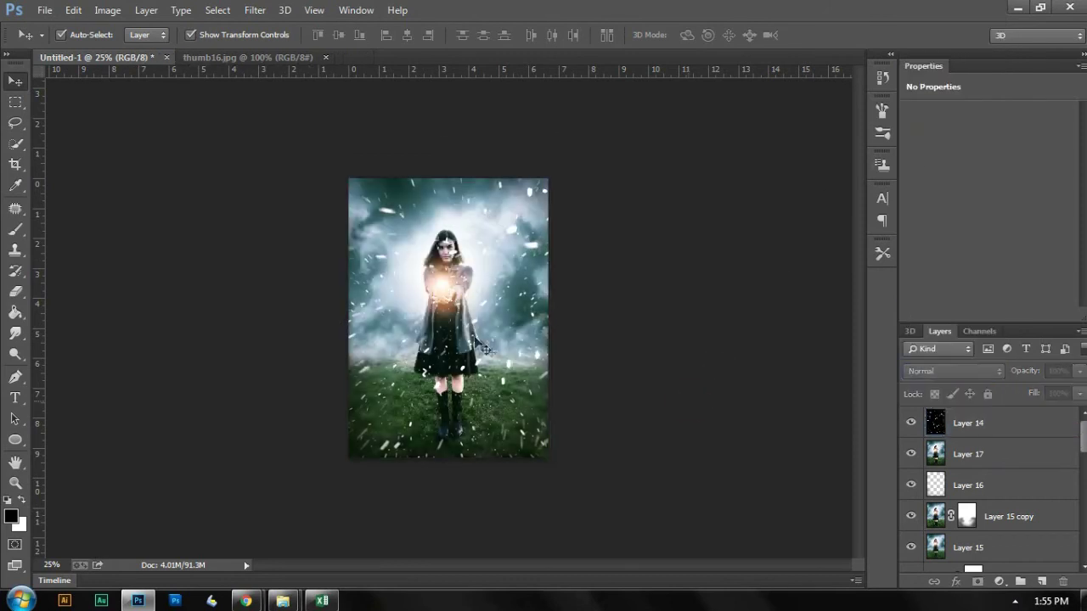
pyautogui.moveTo(1029, 373); pyautogui.dragTo(998, 374)
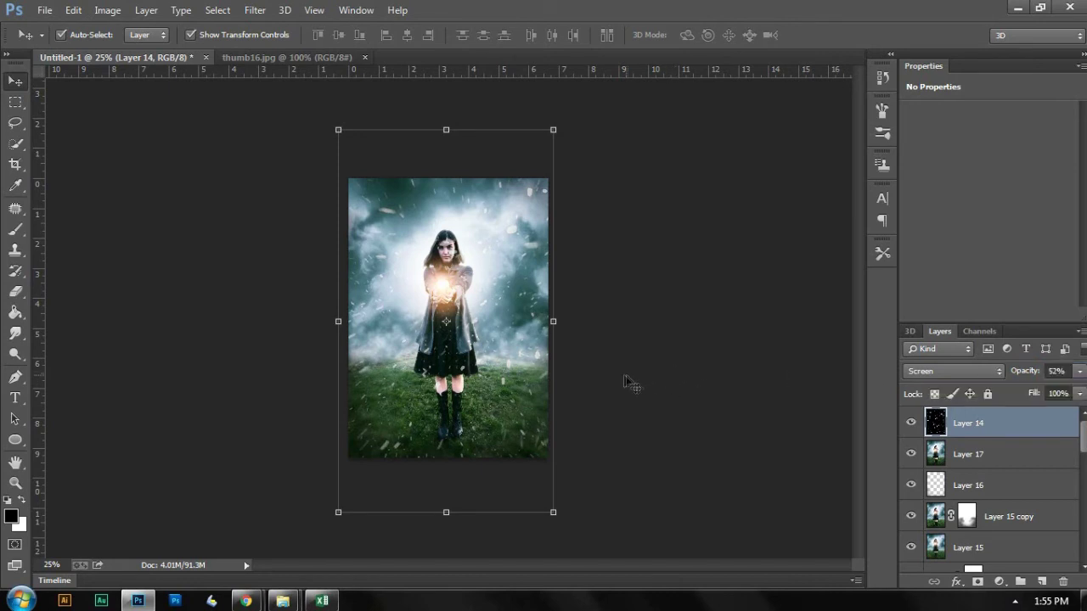
pyautogui.moveTo(1018, 373); pyautogui.dragTo(1061, 374)
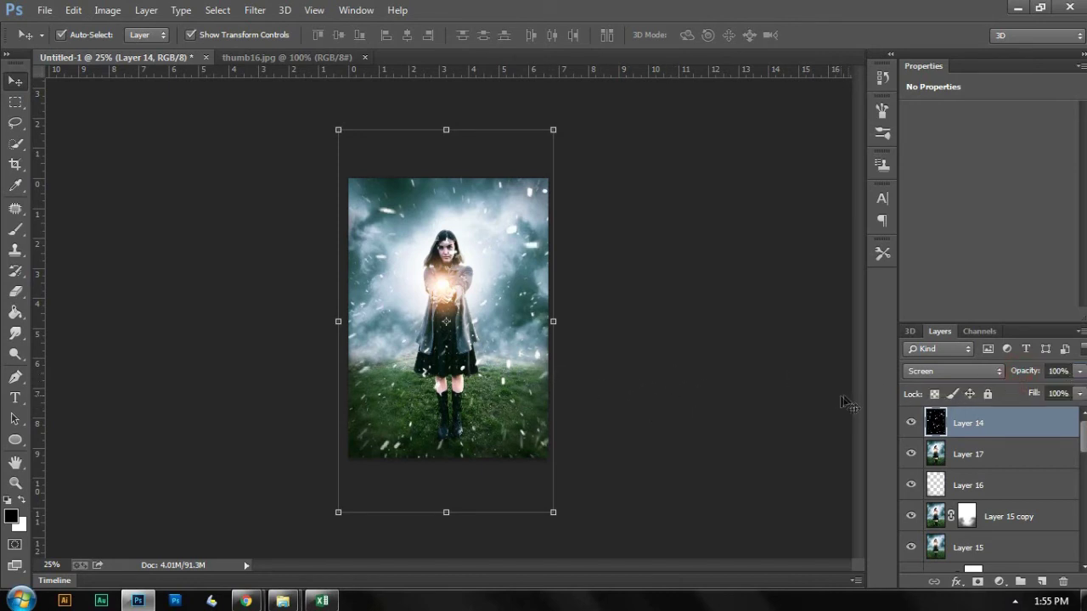
pyautogui.hotkey('ctrl', 'y')
pyautogui.hotkey('ctrl', 'y')
pyautogui.hotkey('ctrl', 'u')
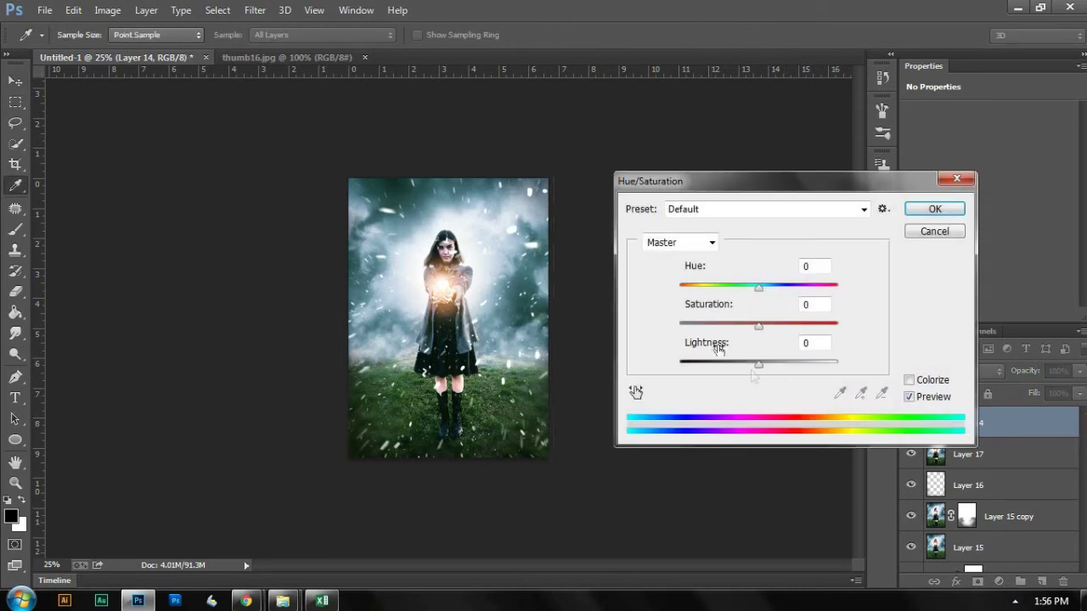
pyautogui.moveTo(760, 292); pyautogui.dragTo(905, 314)
pyautogui.click(957, 232)
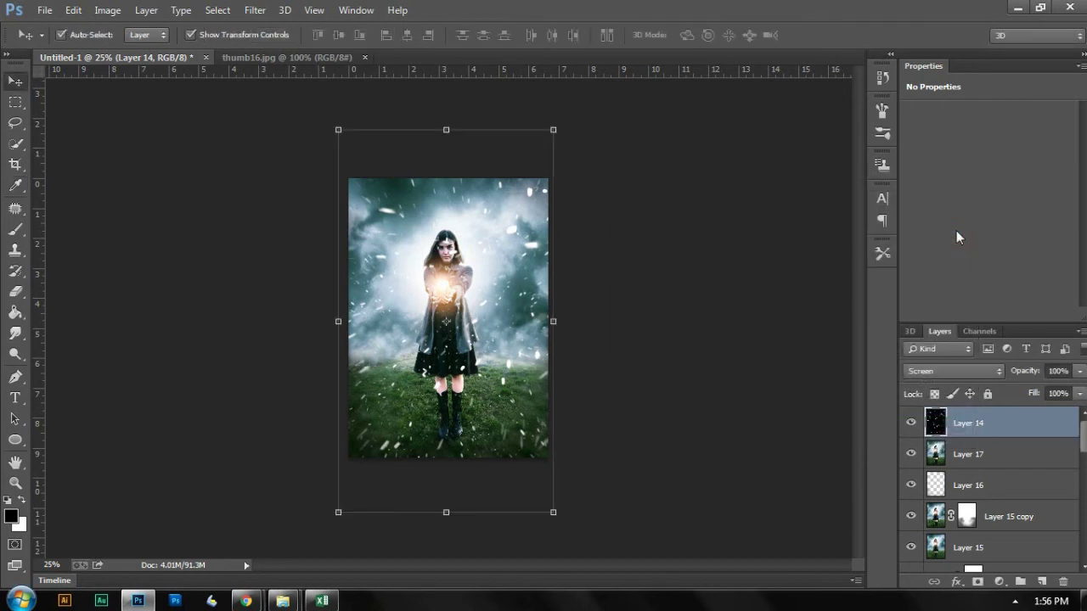
# Step: Add a layer mask to the particle layer and paint black at 100% brush opacity over the woman to hide the particles covering her
pyautogui.click(977, 582)
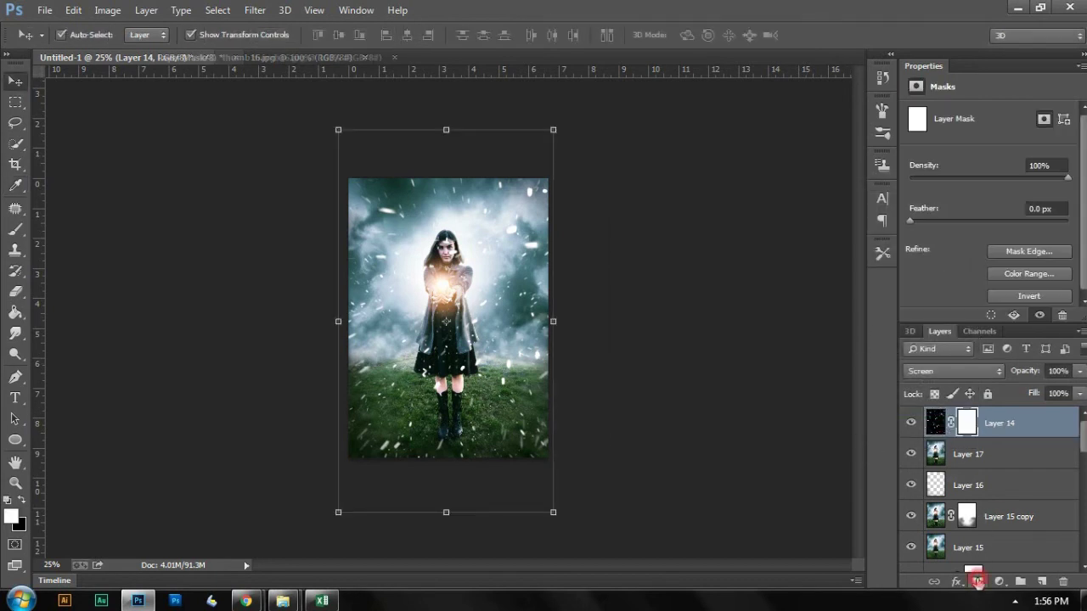
pyautogui.press('b')
pyautogui.press('x')
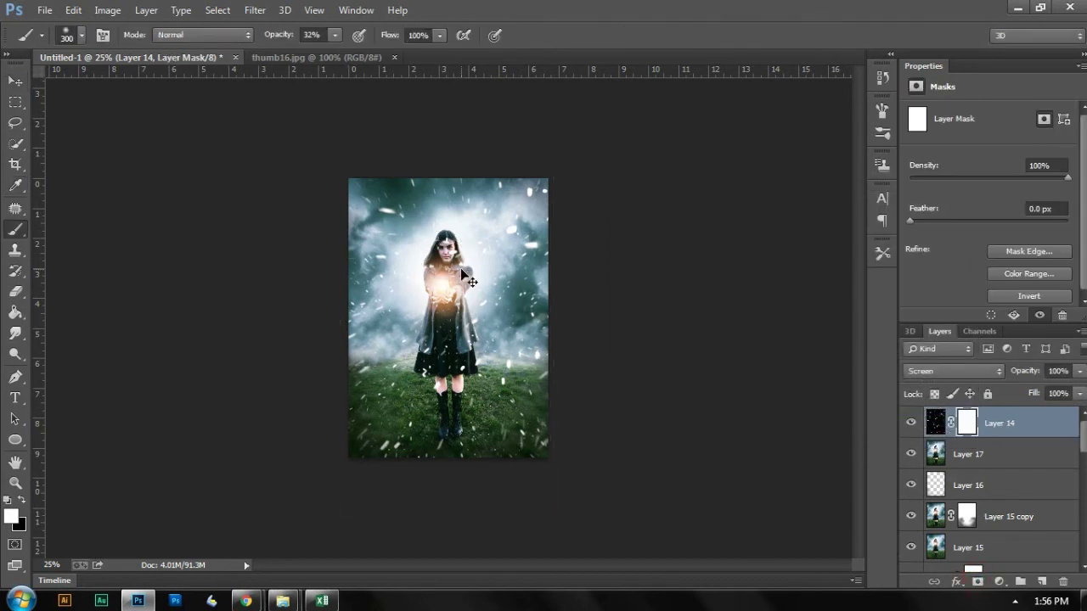
pyautogui.moveTo(275, 37); pyautogui.dragTo(391, 60)
pyautogui.press('x')
pyautogui.moveTo(460, 273)
pyautogui.mouseDown()
pyautogui.moveTo(433, 248)
pyautogui.moveTo(442, 280)
pyautogui.mouseUp()
pyautogui.moveTo(444, 361)
pyautogui.mouseDown()
pyautogui.moveTo(446, 378)
pyautogui.moveTo(448, 327)
pyautogui.moveTo(455, 332)
pyautogui.moveTo(446, 248)
pyautogui.mouseUp()
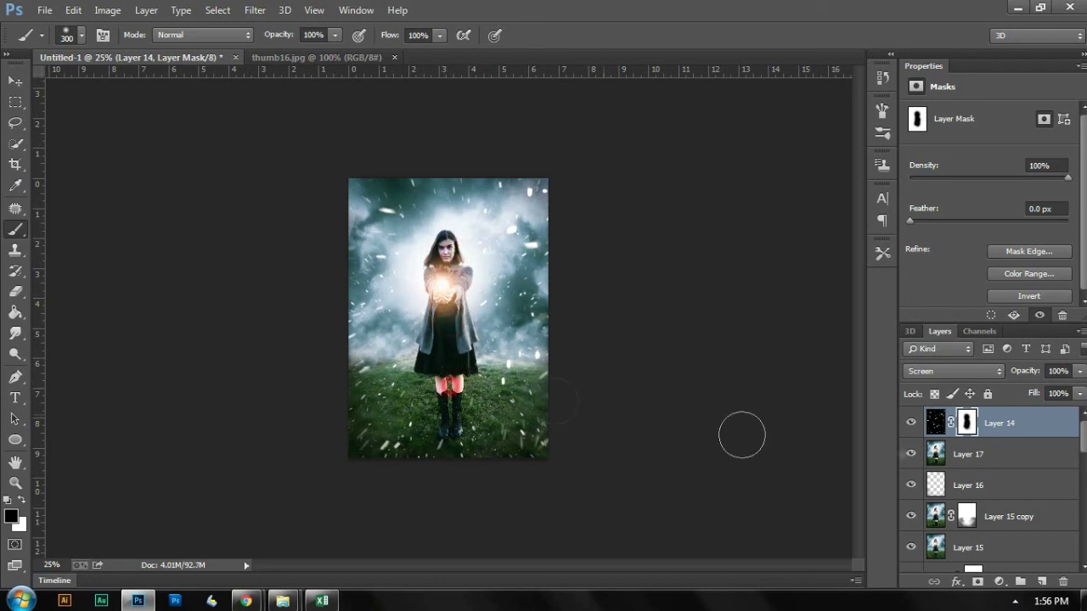
# Step: Reduce the particle layer's opacity, settling on 69%, and mask out the particles over the woman's boots
pyautogui.moveTo(1027, 373); pyautogui.dragTo(988, 374)
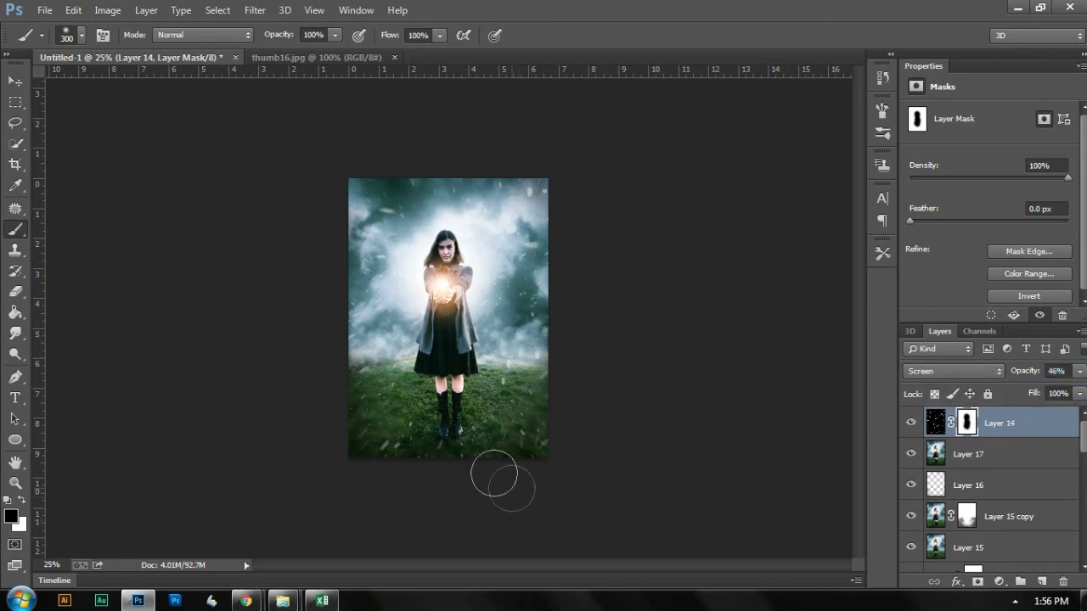
pyautogui.click(444, 436)
pyautogui.click(451, 431)
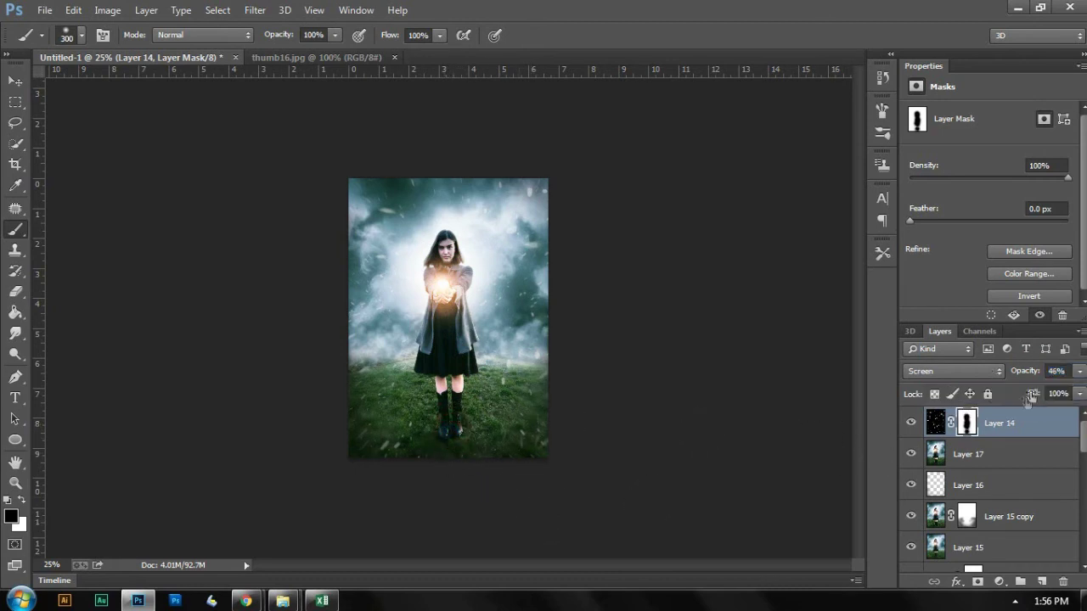
pyautogui.moveTo(1032, 371); pyautogui.dragTo(1042, 374)
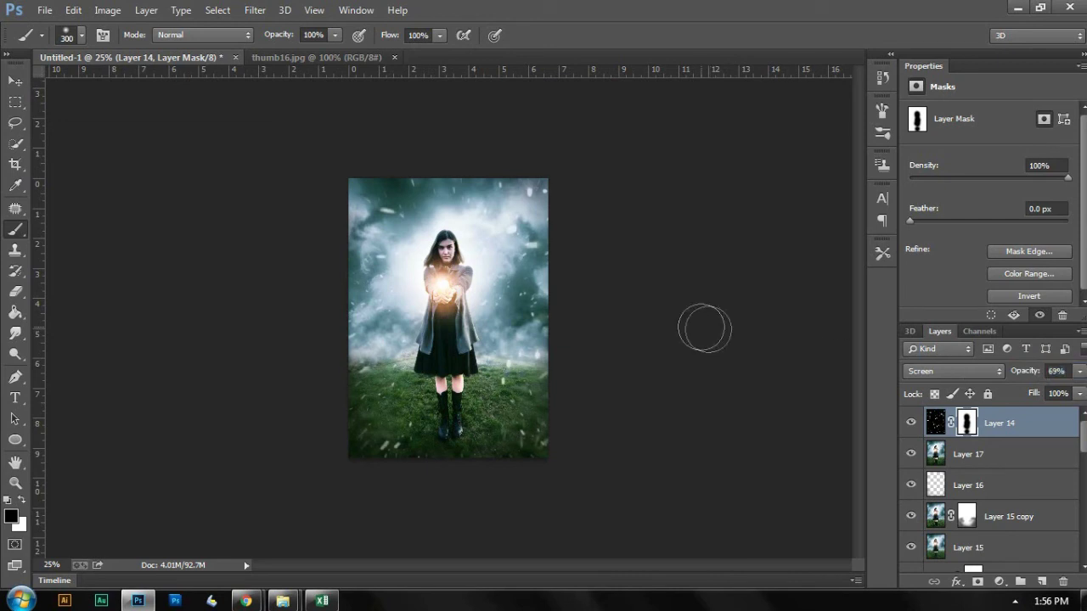
# Step: Shrink the brush to 100 px and mask out the large distracting particles in the sky
pyautogui.press('[')
pyautogui.press('[')
pyautogui.press('[')
pyautogui.press('[')
pyautogui.click(387, 214)
pyautogui.press('[')
pyautogui.press('[')
pyautogui.click(523, 189)
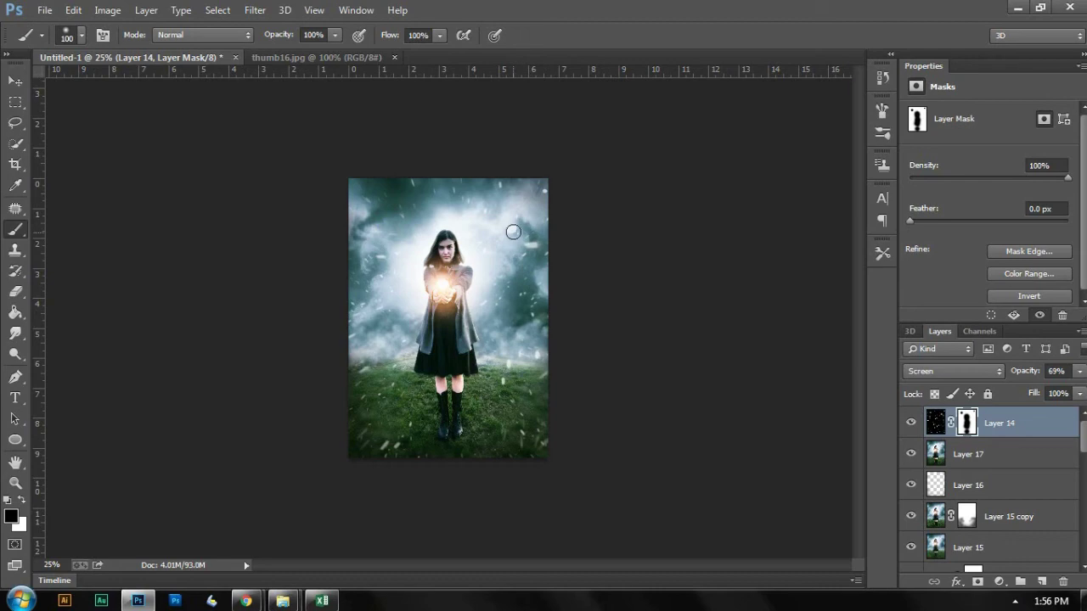
pyautogui.click(511, 228)
pyautogui.click(539, 246)
# Step: Examine the masked particles across the whole composite, both up close and from a distance
pyautogui.hotkey('ctrl', '-')
pyautogui.hotkey('ctrl', '+')
pyautogui.hotkey('ctrl', '+')
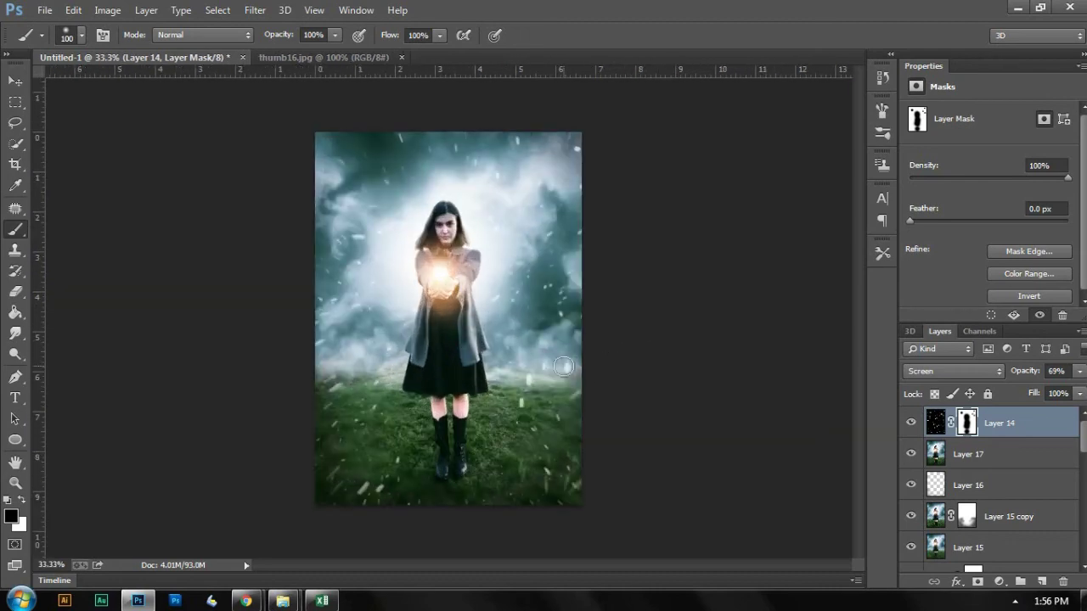
pyautogui.hotkey('ctrl', '+')
pyautogui.hotkey('ctrl', '-')
pyautogui.hotkey('ctrl', '+')
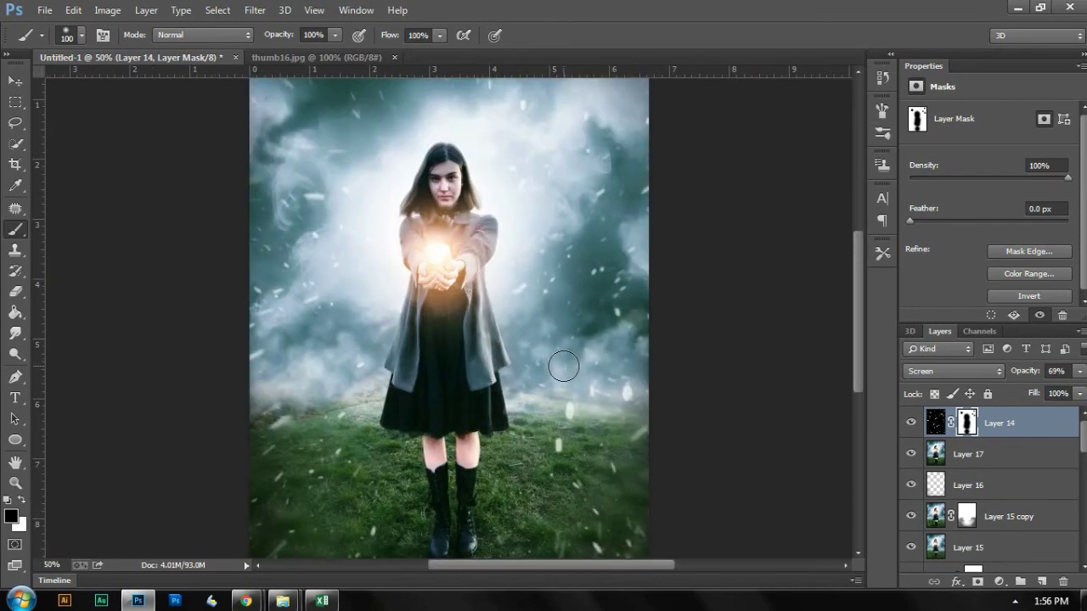
pyautogui.hotkey('ctrl', '-')
pyautogui.hotkey('ctrl', '-')
pyautogui.hotkey('ctrl', '+')
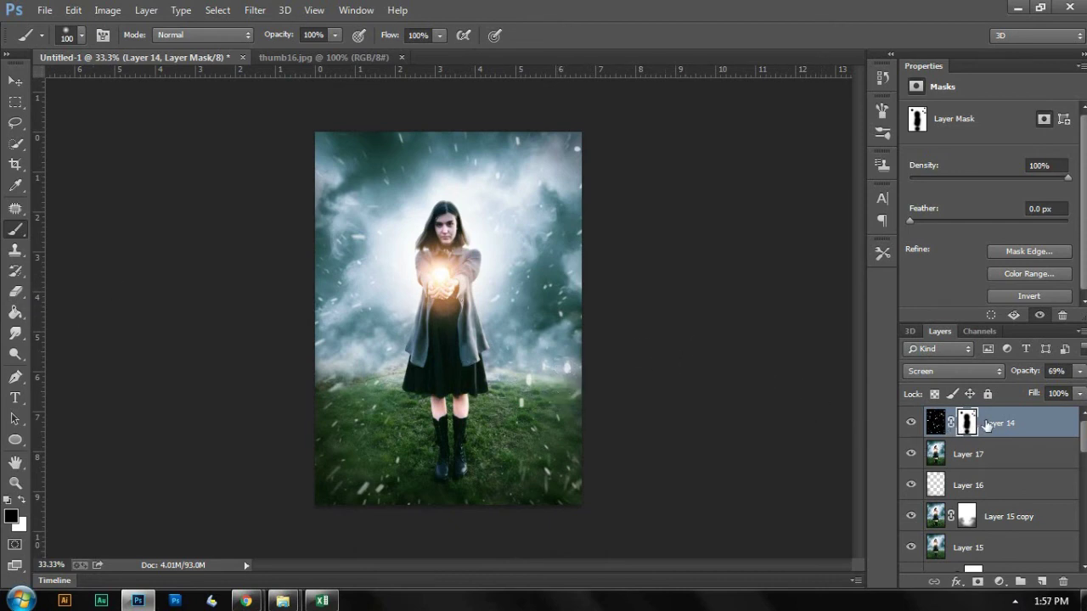
# Step: Stamp all visible layers into a new layer above the particle layer and open the Camera Raw filter on it
pyautogui.hotkey('ctrl', 'shift', 'alt', 'e')
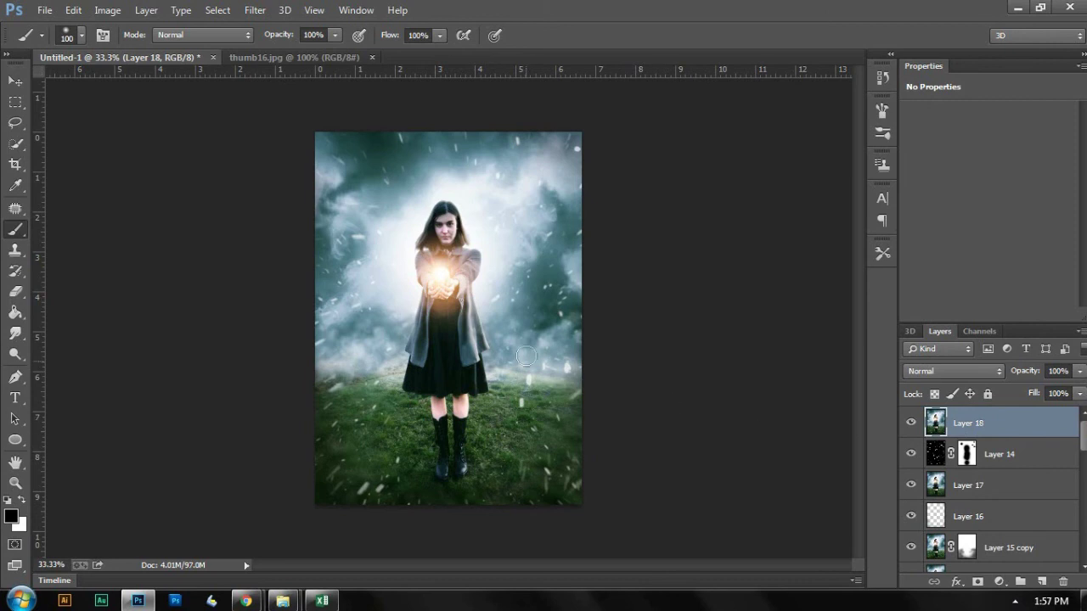
pyautogui.click(15, 82)
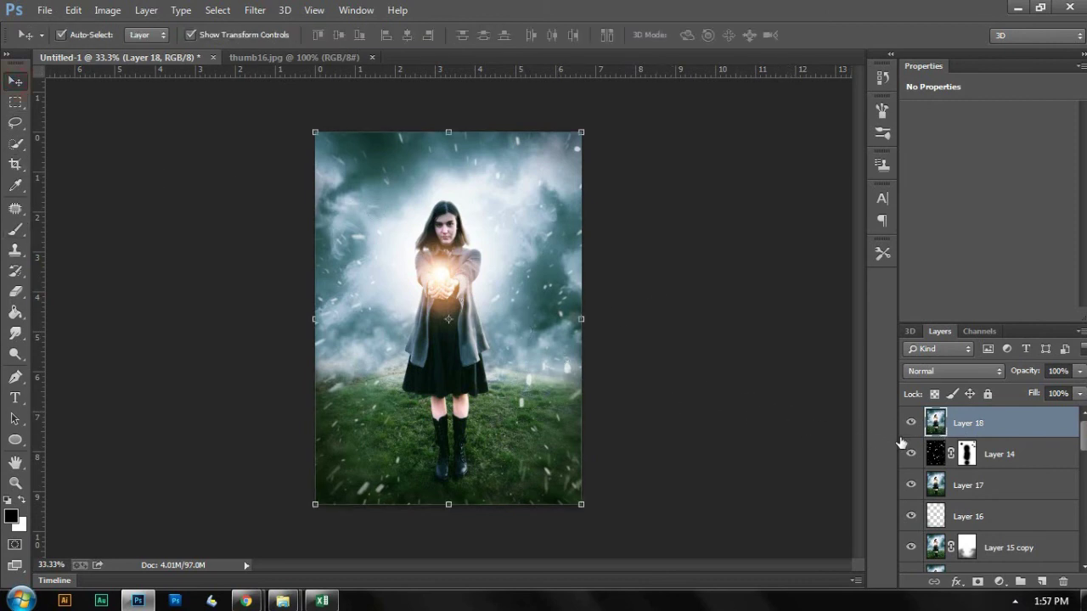
pyautogui.click(272, 12)
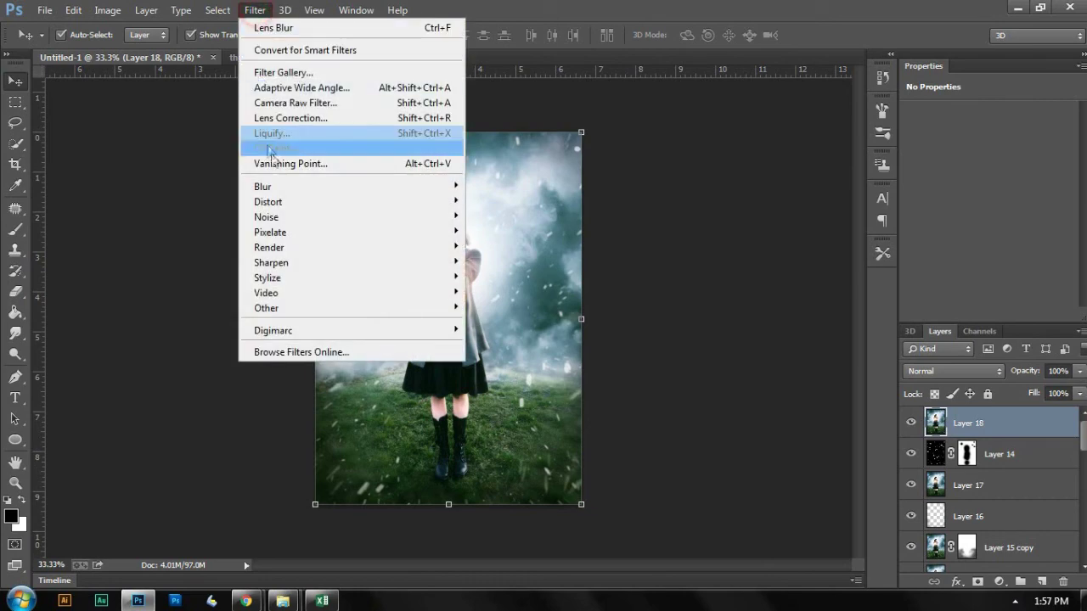
pyautogui.click(296, 103)
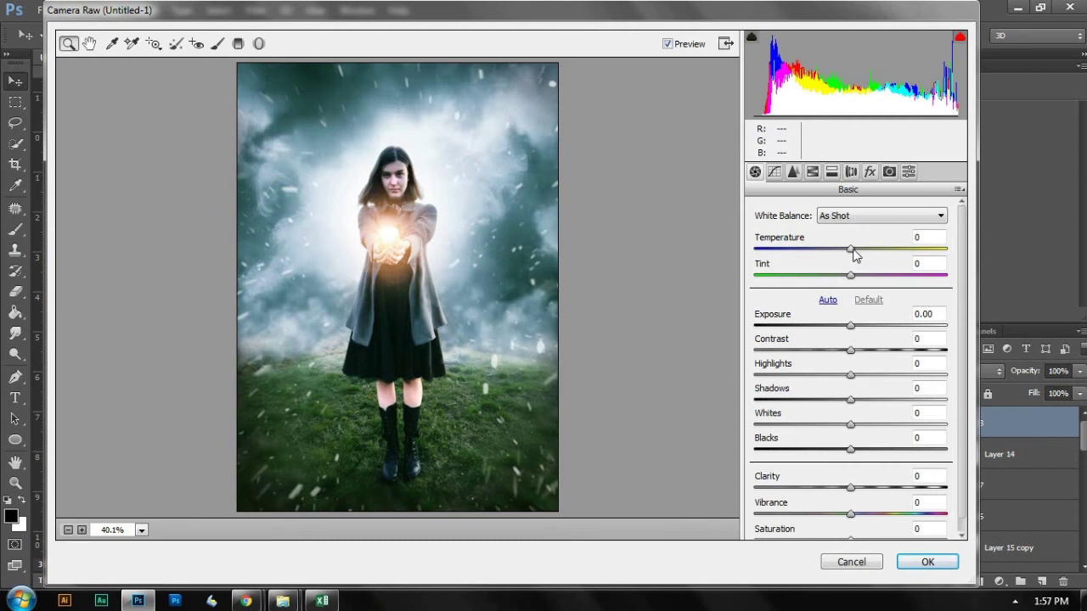
# Step: Set the Camera Raw tint to +28, temperature to -12, exposure to +0.40, contrast to +25 and highlights to -100
pyautogui.moveTo(852, 279); pyautogui.dragTo(878, 280)
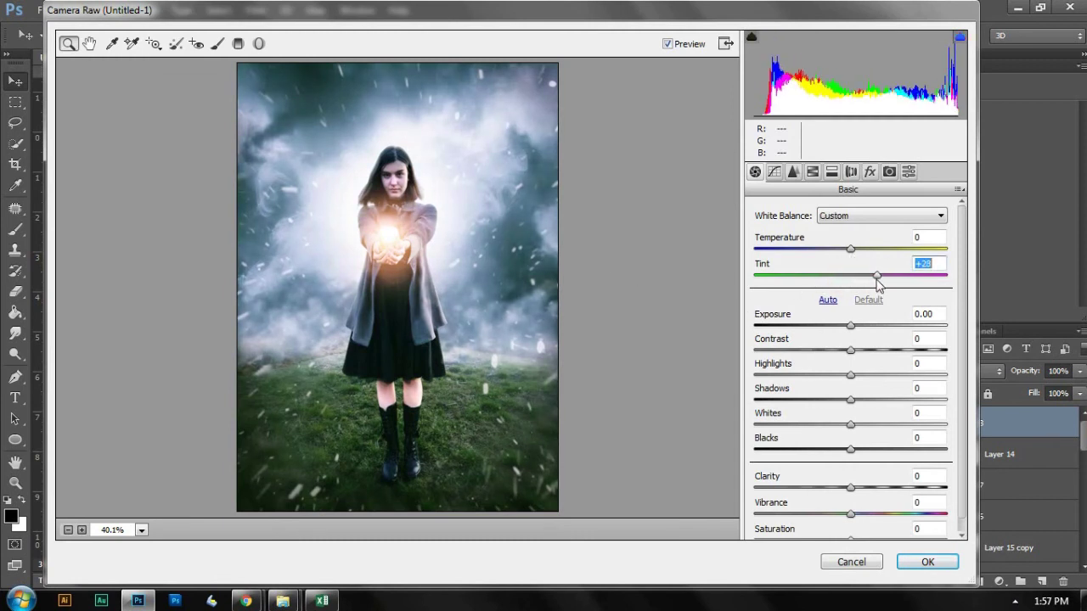
pyautogui.moveTo(850, 247); pyautogui.dragTo(841, 253)
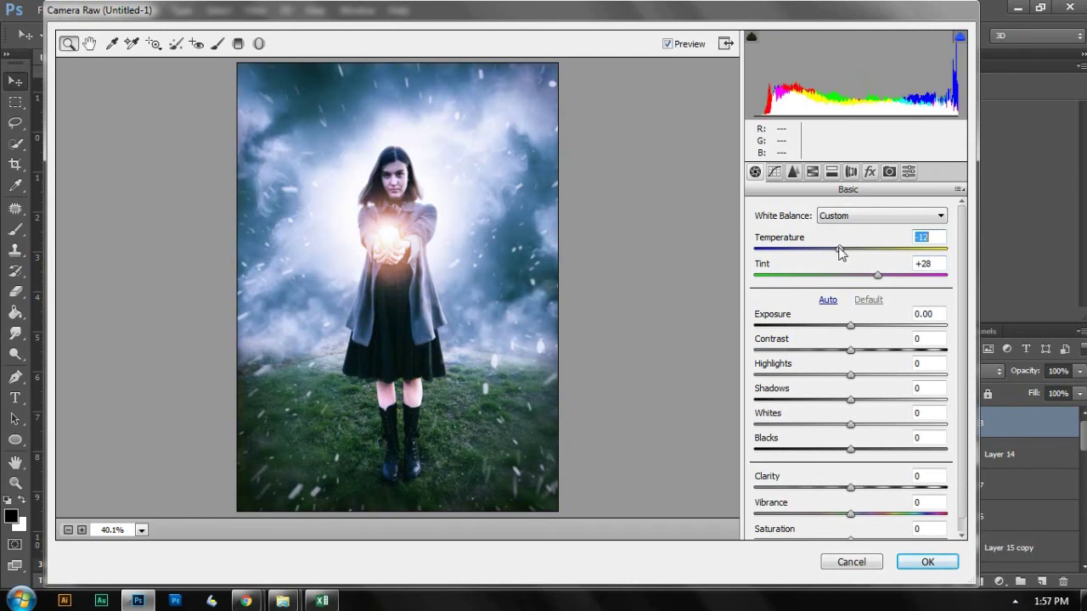
pyautogui.moveTo(850, 327); pyautogui.dragTo(874, 358)
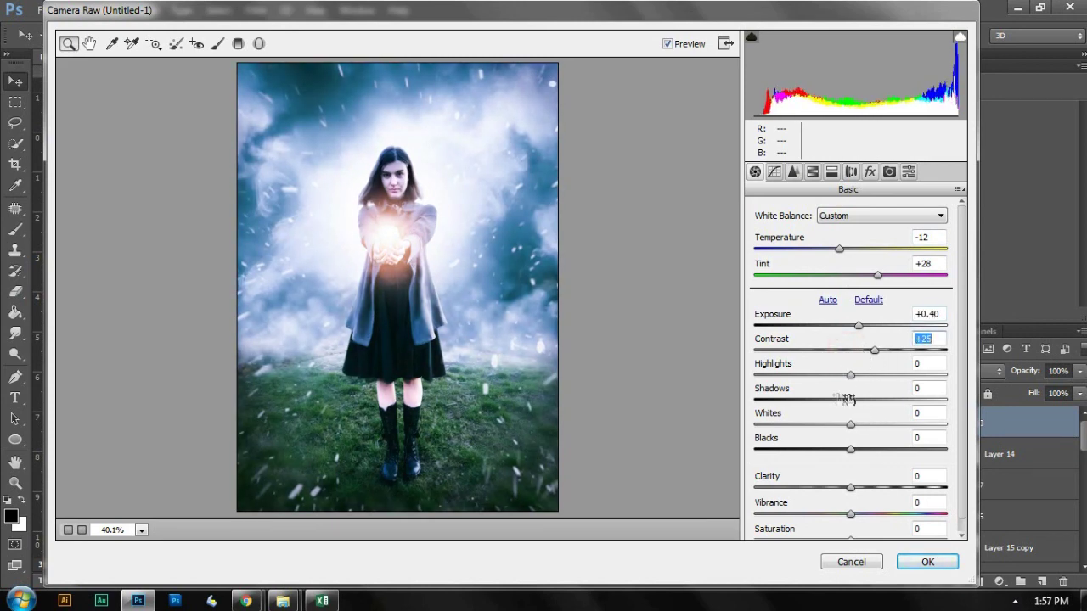
pyautogui.moveTo(850, 374); pyautogui.dragTo(725, 376)
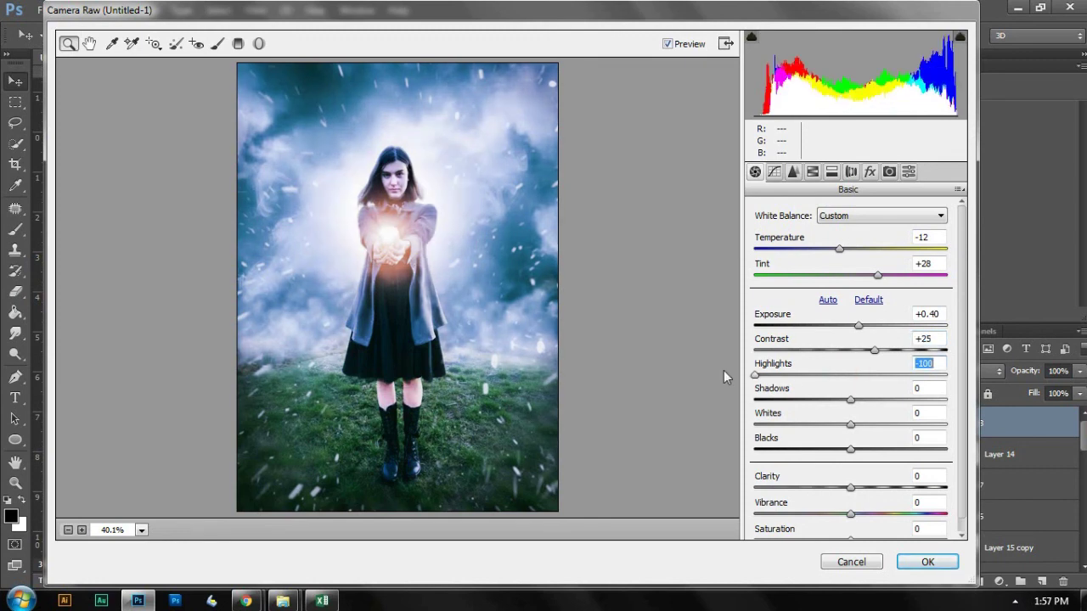
# Step: Set the whites to +39, blacks to +15, clarity to +18, vibrance to +9 and saturation to +11
pyautogui.moveTo(851, 400)
pyautogui.mouseDown()
pyautogui.moveTo(861, 411)
pyautogui.moveTo(840, 410)
pyautogui.moveTo(868, 410)
pyautogui.moveTo(854, 410)
pyautogui.mouseUp()
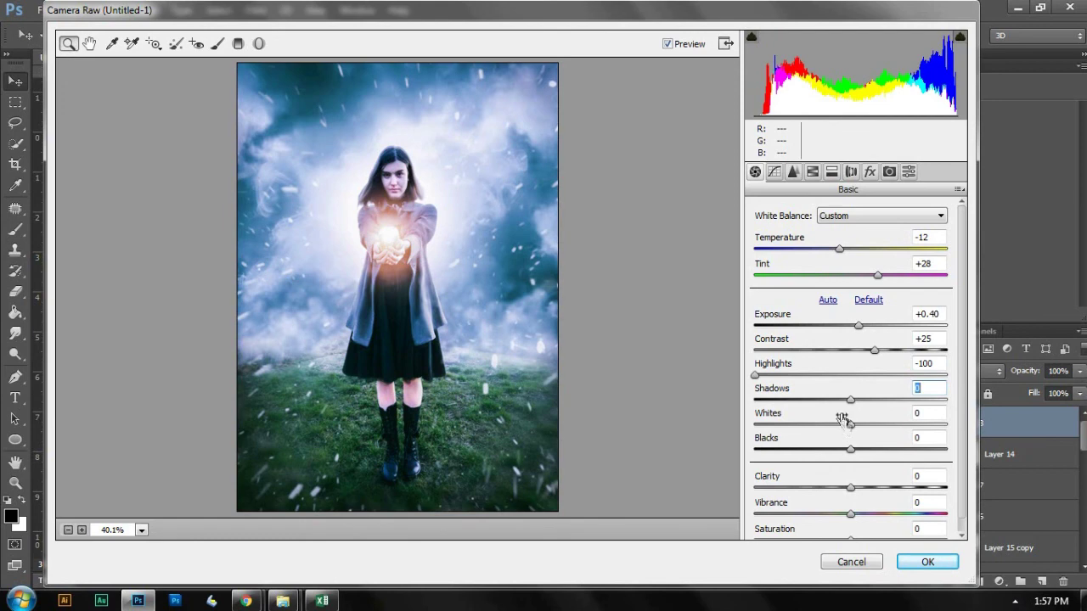
pyautogui.moveTo(851, 452)
pyautogui.mouseDown()
pyautogui.moveTo(875, 425)
pyautogui.moveTo(851, 424)
pyautogui.moveTo(888, 424)
pyautogui.moveTo(874, 452)
pyautogui.moveTo(861, 451)
pyautogui.moveTo(892, 451)
pyautogui.moveTo(865, 451)
pyautogui.mouseUp()
pyautogui.moveTo(850, 488); pyautogui.dragTo(861, 532)
pyautogui.scroll(-1, 861, 500)
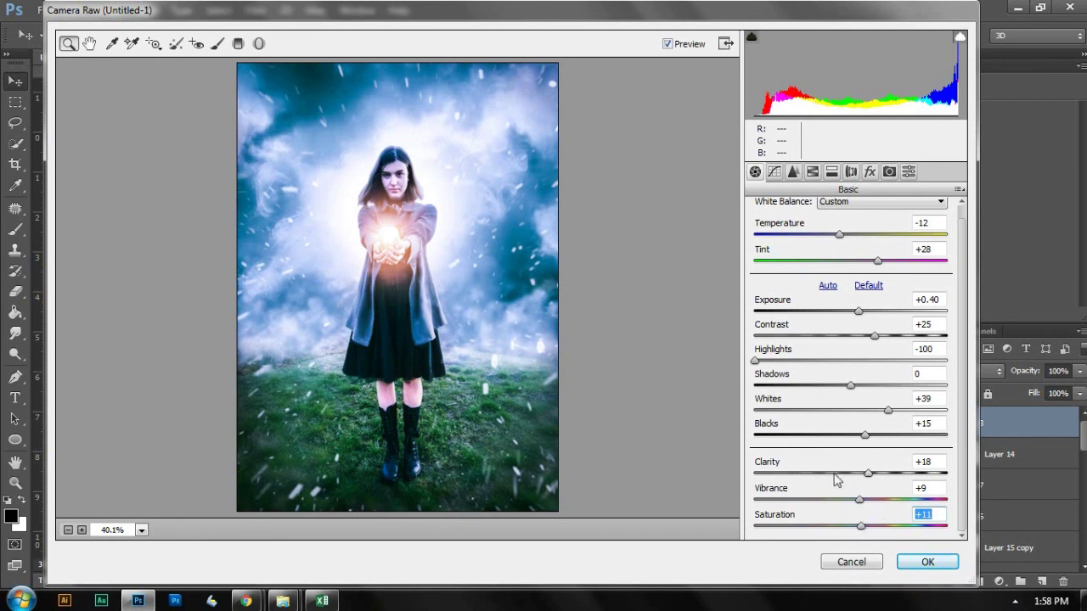
# Step: Warm the white balance to temperature +14 and tint -6, and raise exposure to +0.50 and contrast to +27
pyautogui.moveTo(839, 235); pyautogui.dragTo(866, 238)
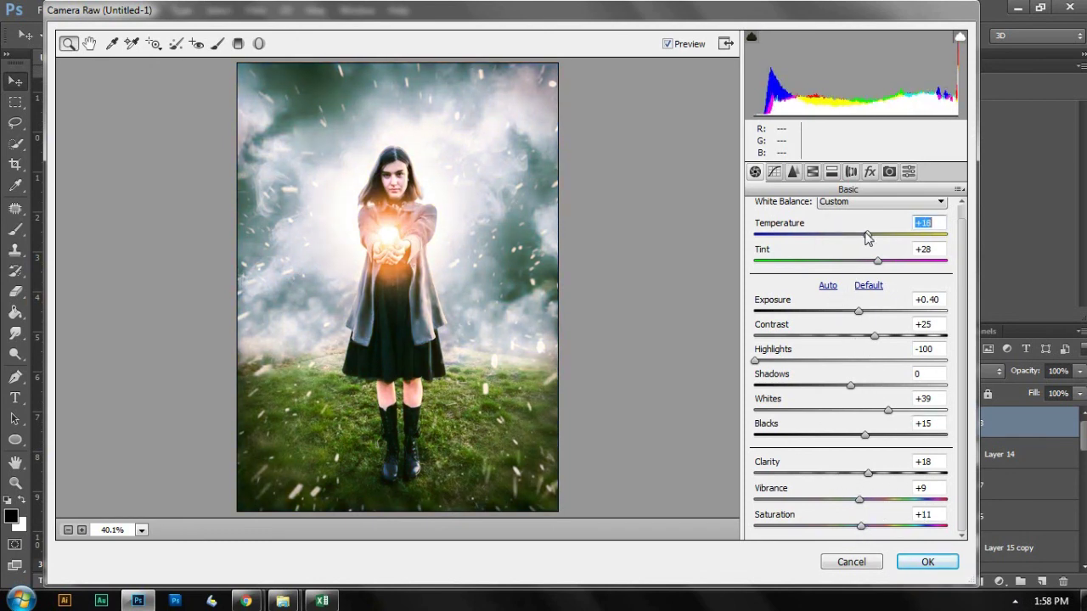
pyautogui.moveTo(878, 261)
pyautogui.mouseDown()
pyautogui.moveTo(860, 263)
pyautogui.moveTo(877, 264)
pyautogui.mouseUp()
pyautogui.click(861, 312)
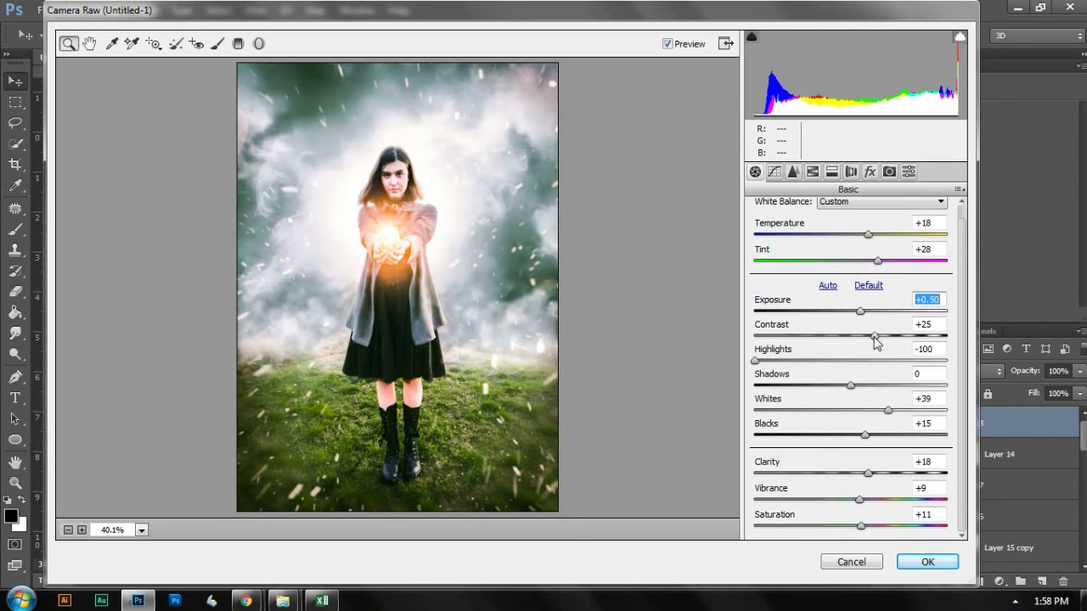
pyautogui.moveTo(875, 337); pyautogui.dragTo(876, 337)
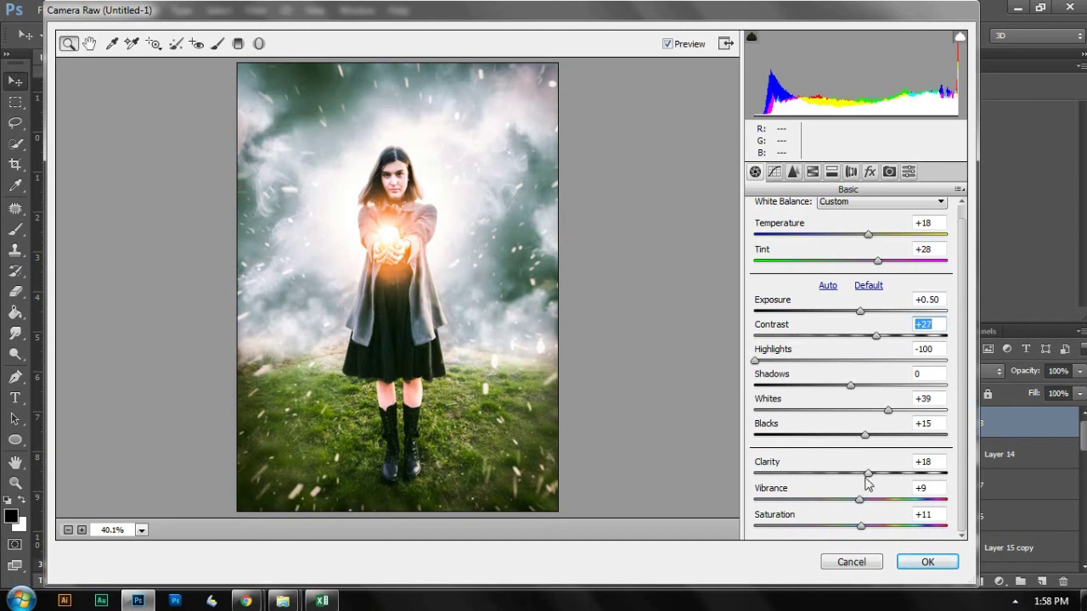
pyautogui.moveTo(879, 266); pyautogui.dragTo(847, 266)
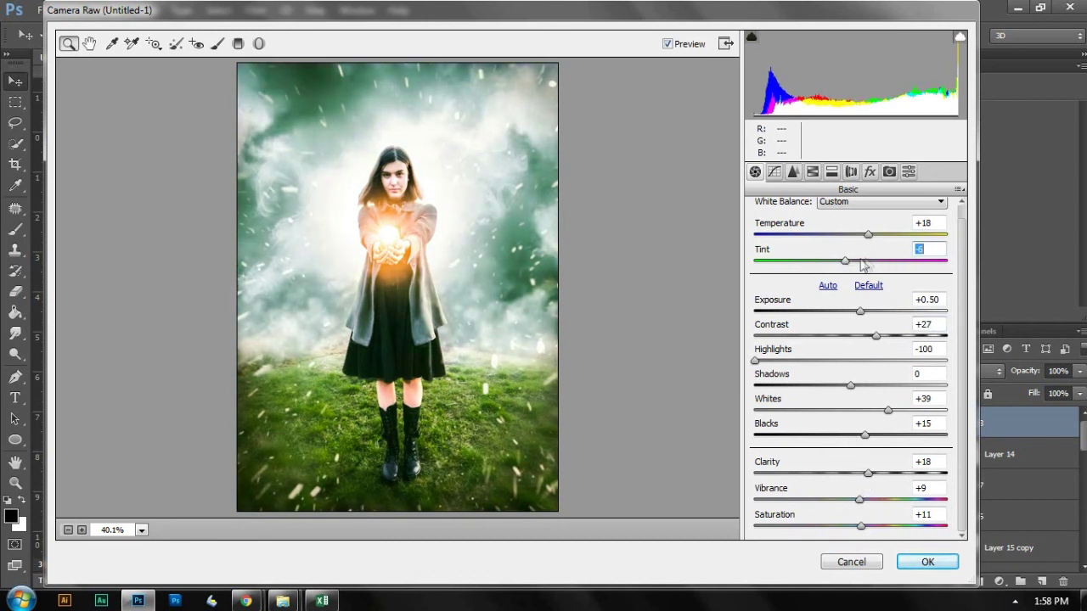
pyautogui.moveTo(867, 235)
pyautogui.mouseDown()
pyautogui.moveTo(853, 238)
pyautogui.moveTo(866, 238)
pyautogui.mouseUp()
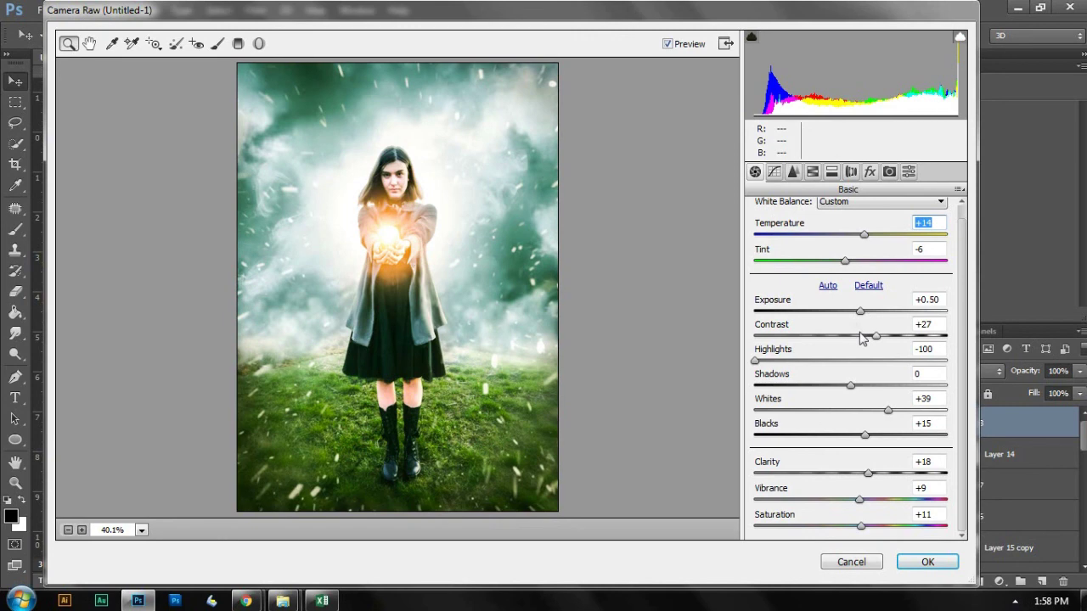
# Step: Apply the Camera Raw adjustments and compare the image with the graded layer hidden and shown
pyautogui.click(923, 561)
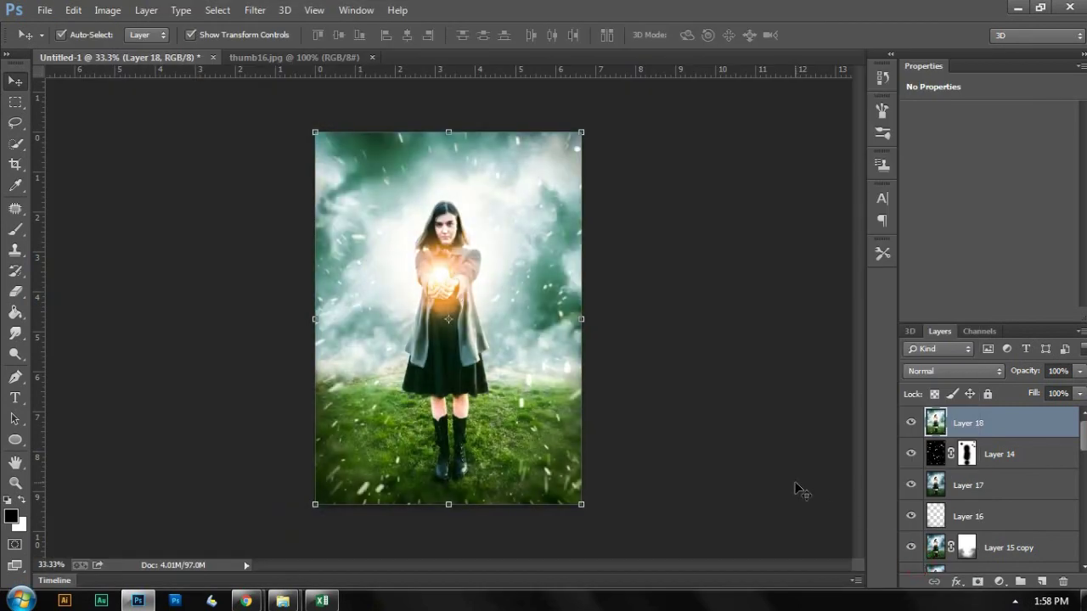
pyautogui.click(910, 424)
pyautogui.click(910, 424)
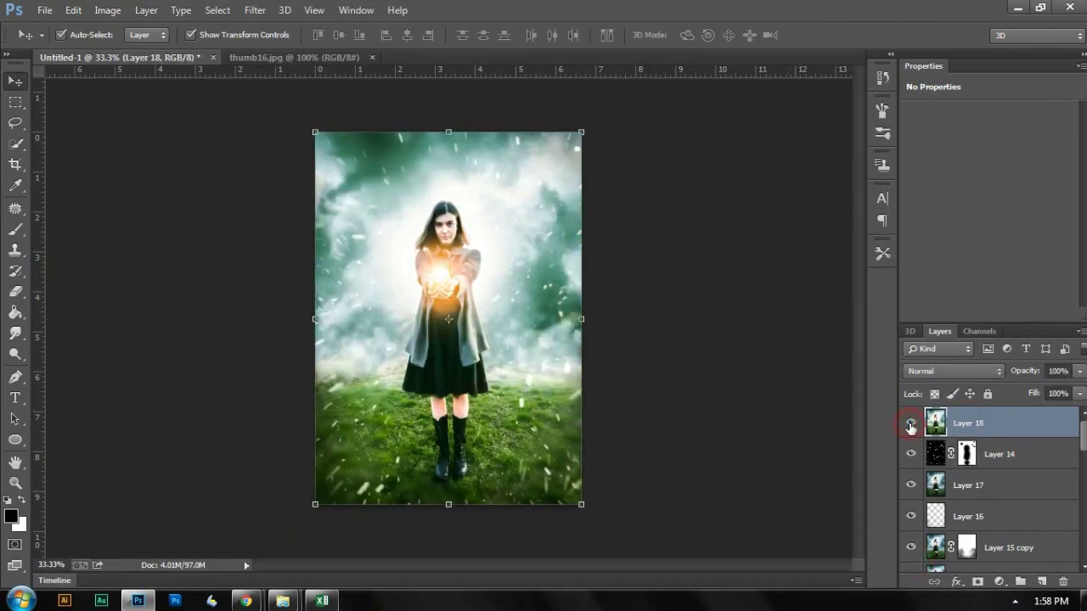